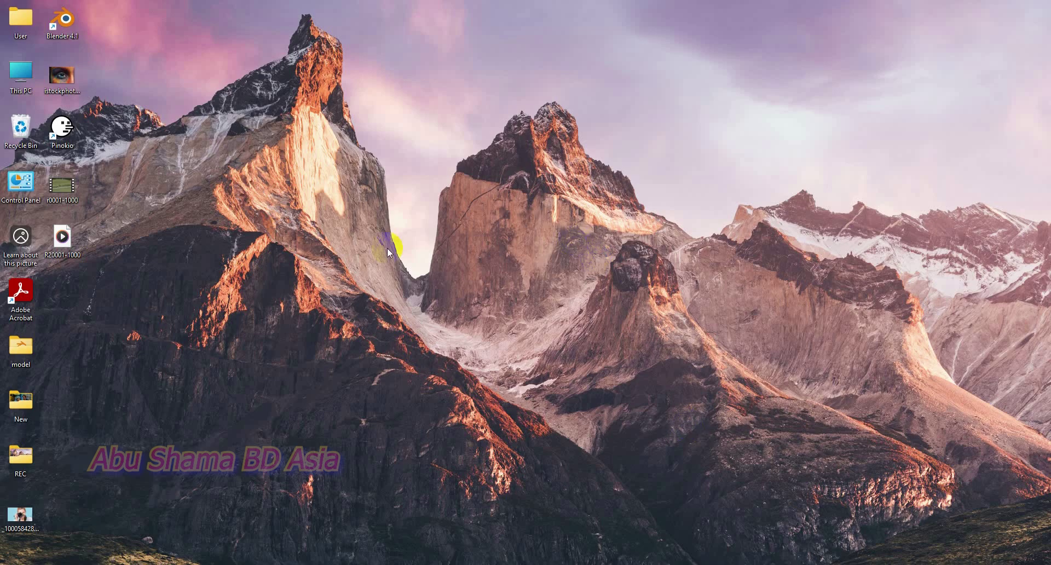
- Start Blender 4.1 and delete the default camera, cube and light from the scene
click(70, 28)
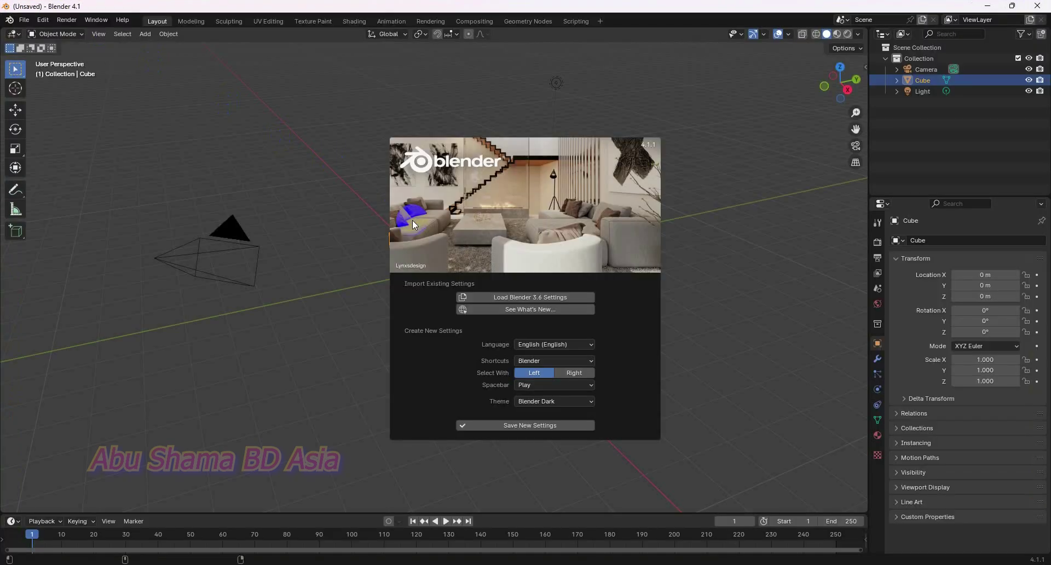
click(708, 312)
drag(661, 163, 129, 371)
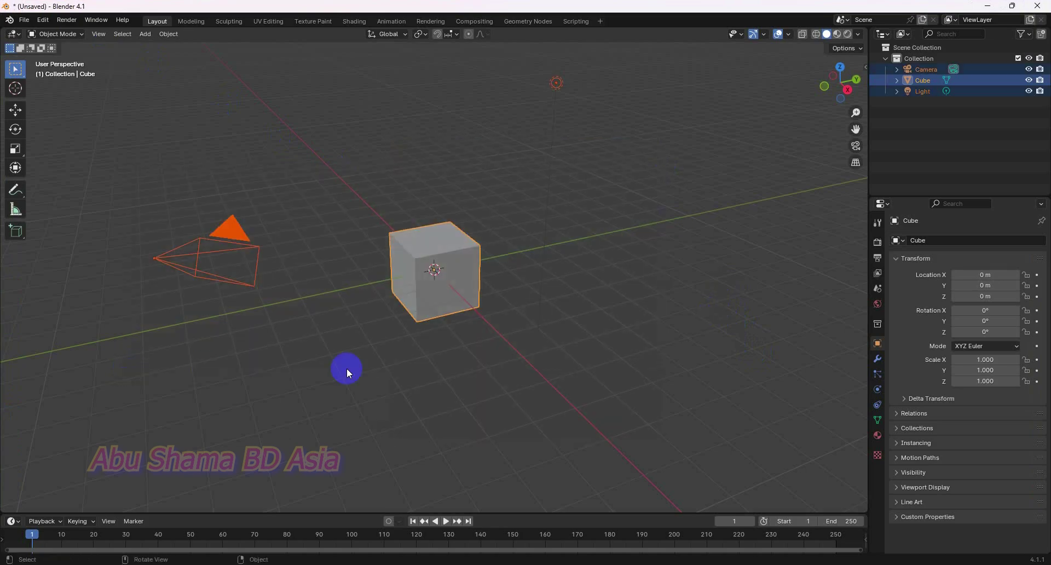
key(ctrl+z)
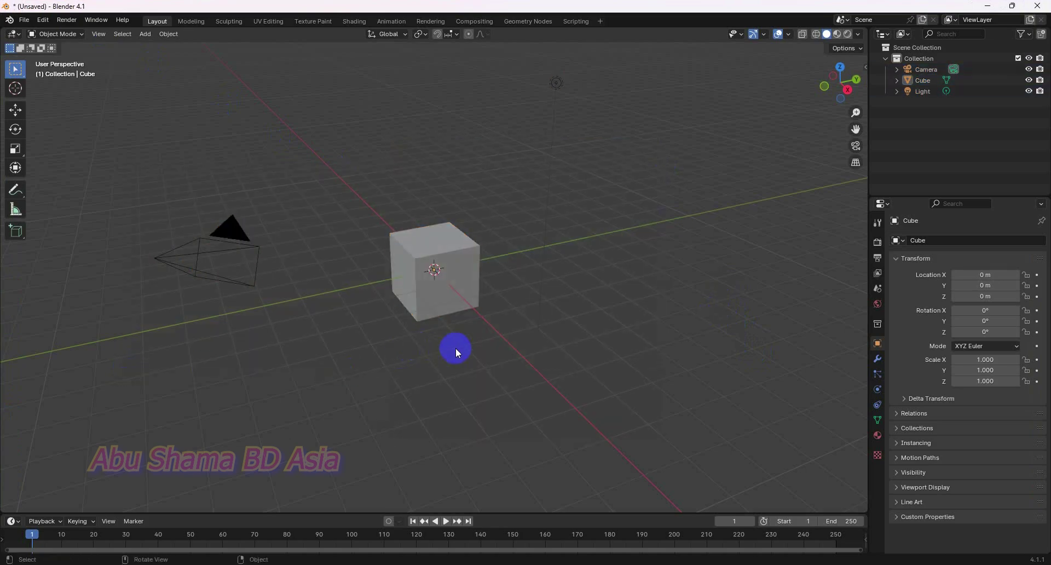
key(ctrl+shift+z)
key(x)
click(456, 350)
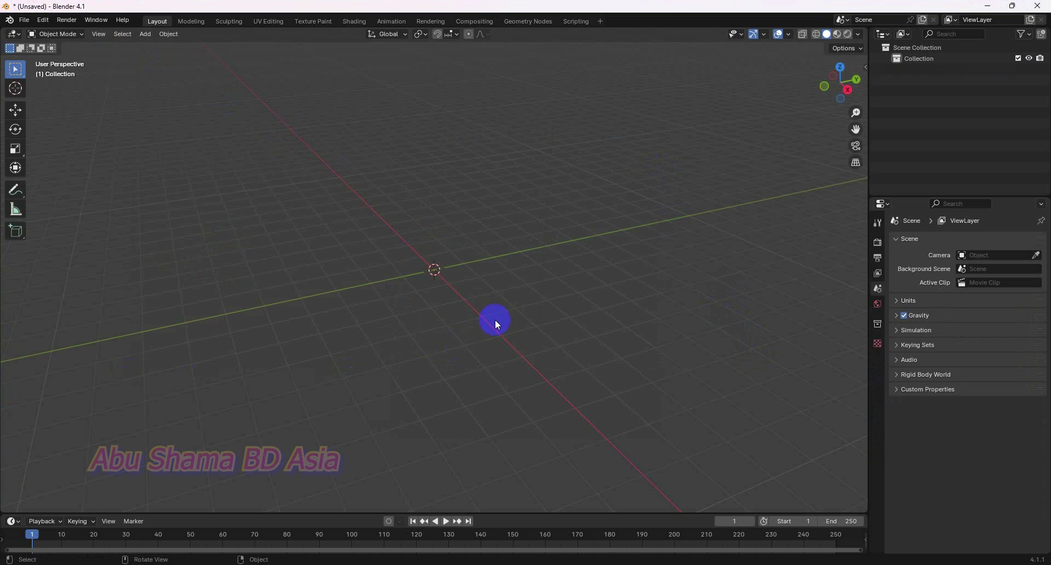
- Add a mesh plane at the origin and scale it up uniformly to about 16.6 as a floor
middle_drag(572, 356, 576, 336)
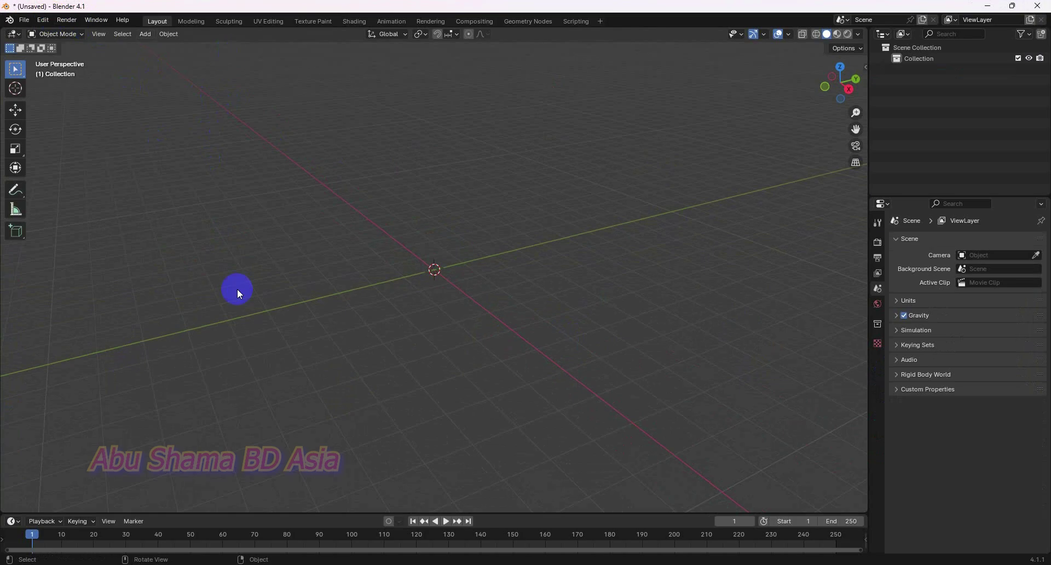
click(151, 35)
mouse_move(156, 48)
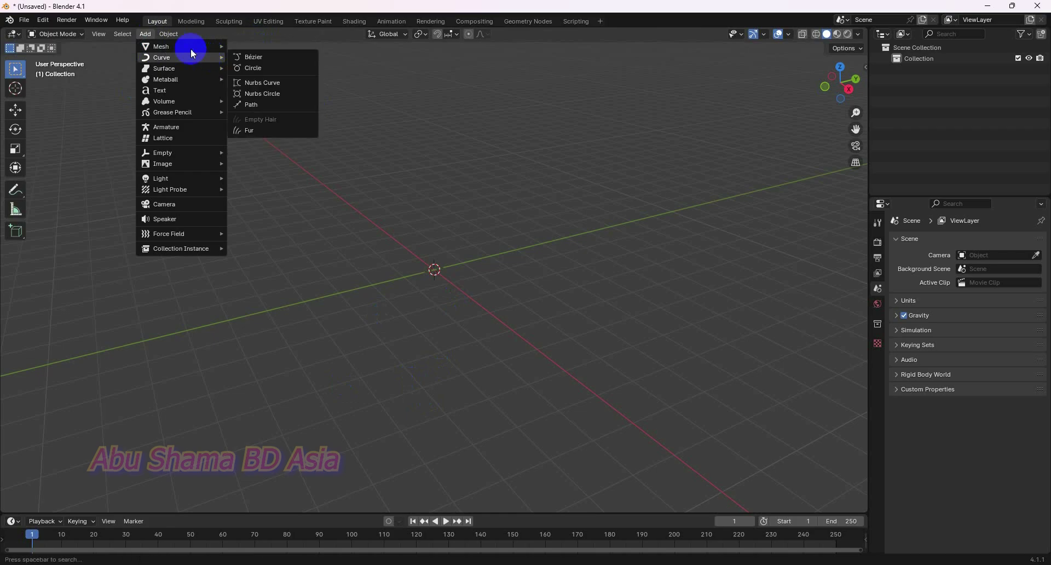
click(263, 47)
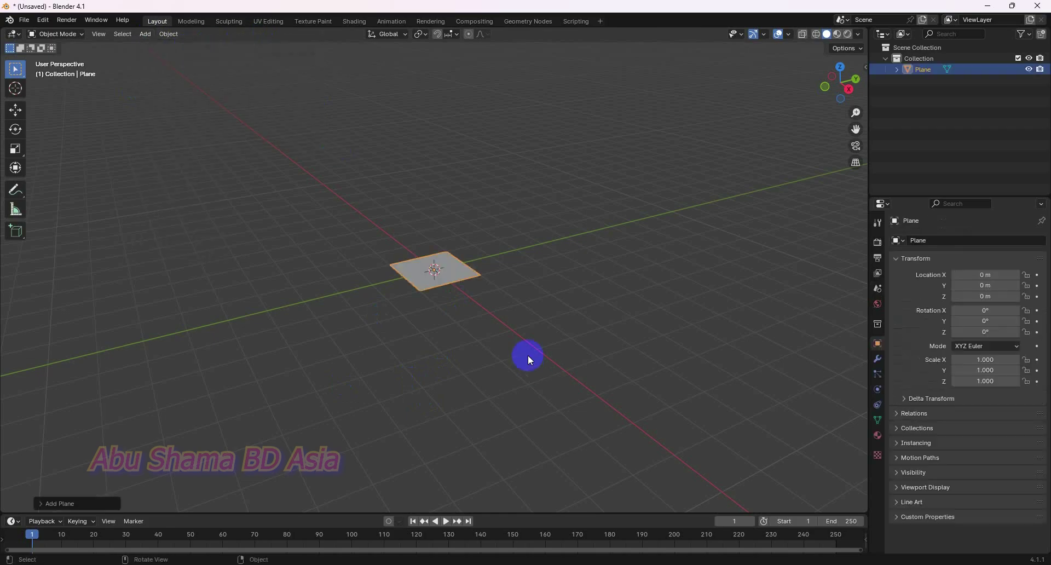
key(s)
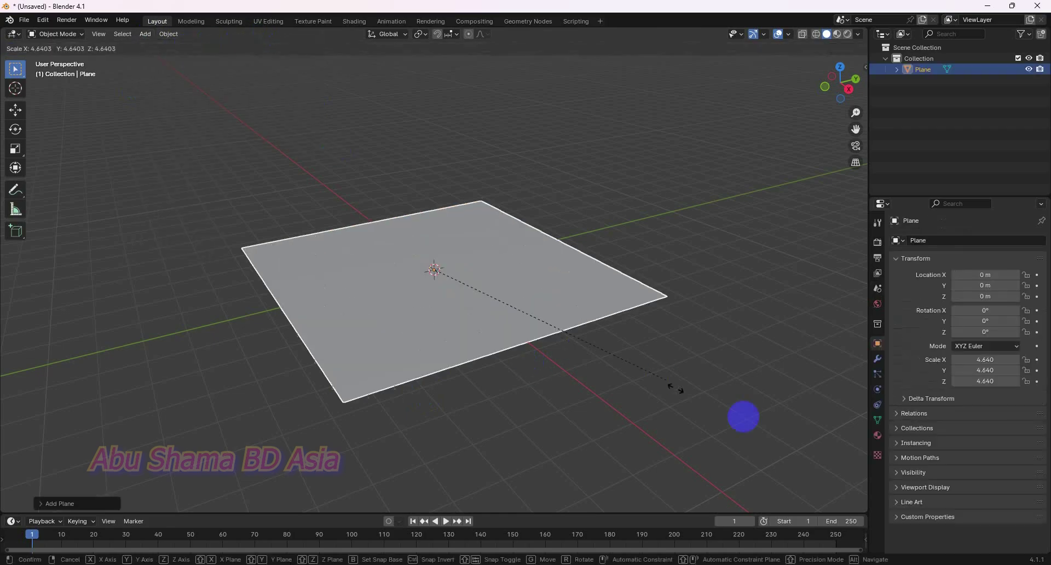
click(402, 178)
scroll(492, 257, down, 8)
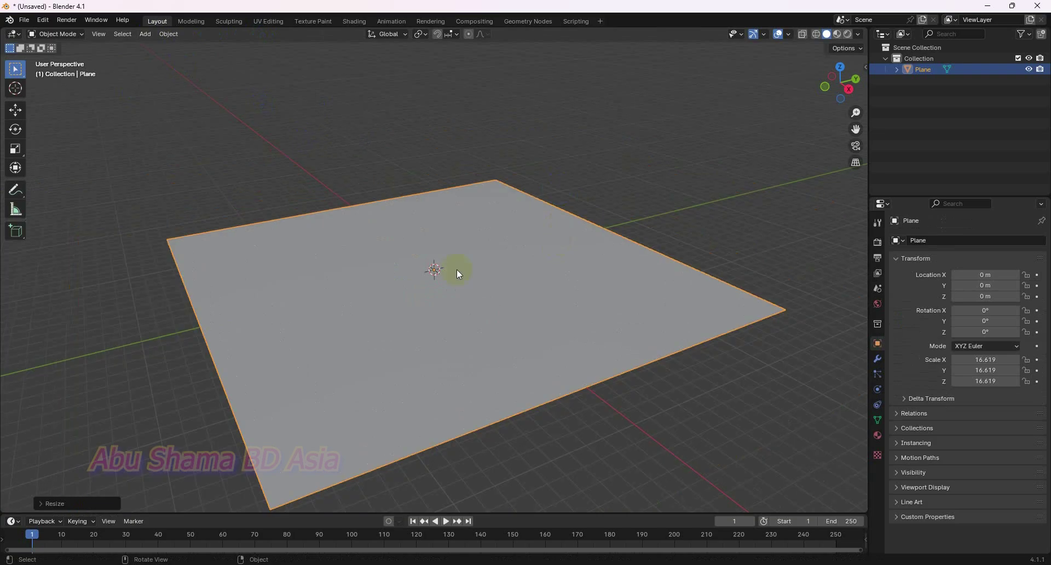
- Duplicate the floor plane in place and rotate the copy 90° about the X axis
middle_drag(459, 272, 537, 296)
scroll(534, 284, down, 2)
scroll(539, 290, up, 3)
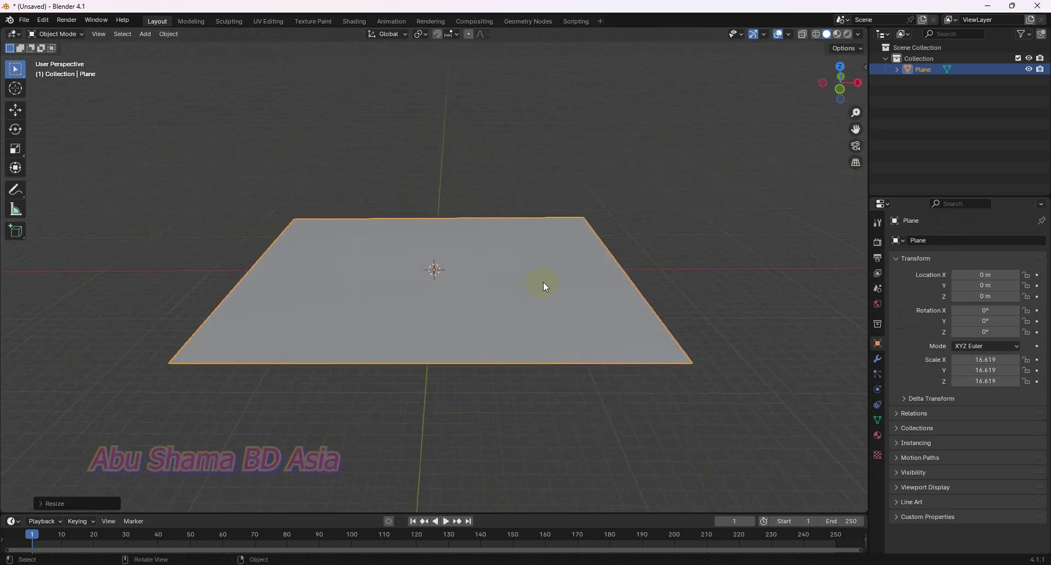
key(KP_1)
middle_drag(560, 260, 560, 311)
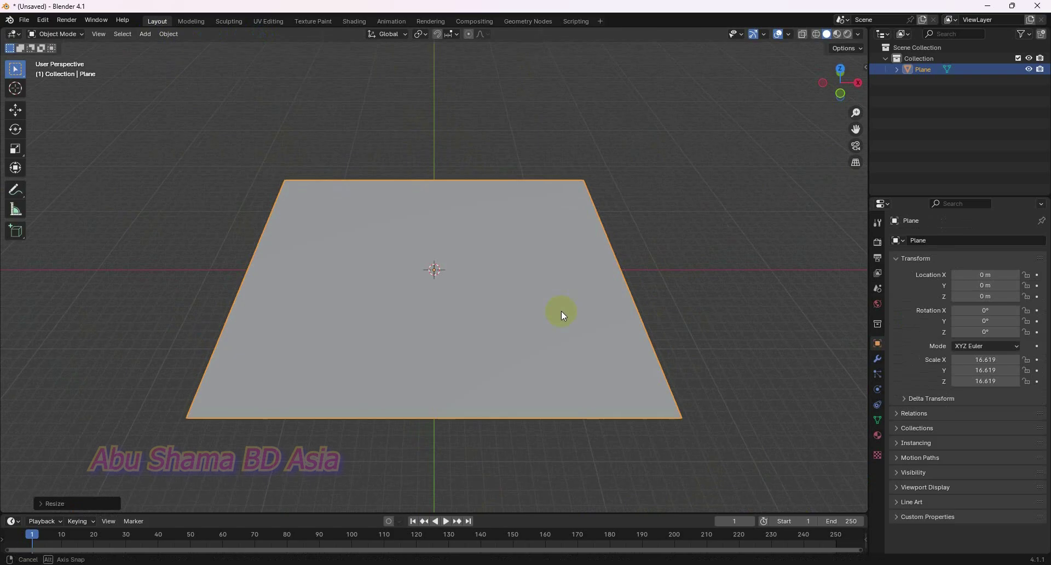
key(shift+d)
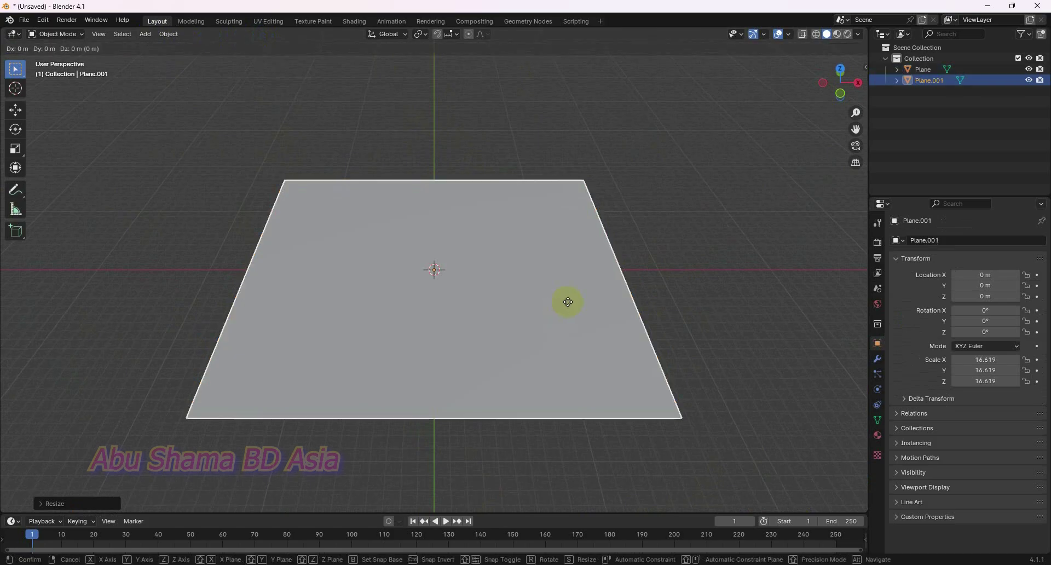
right_click(568, 304)
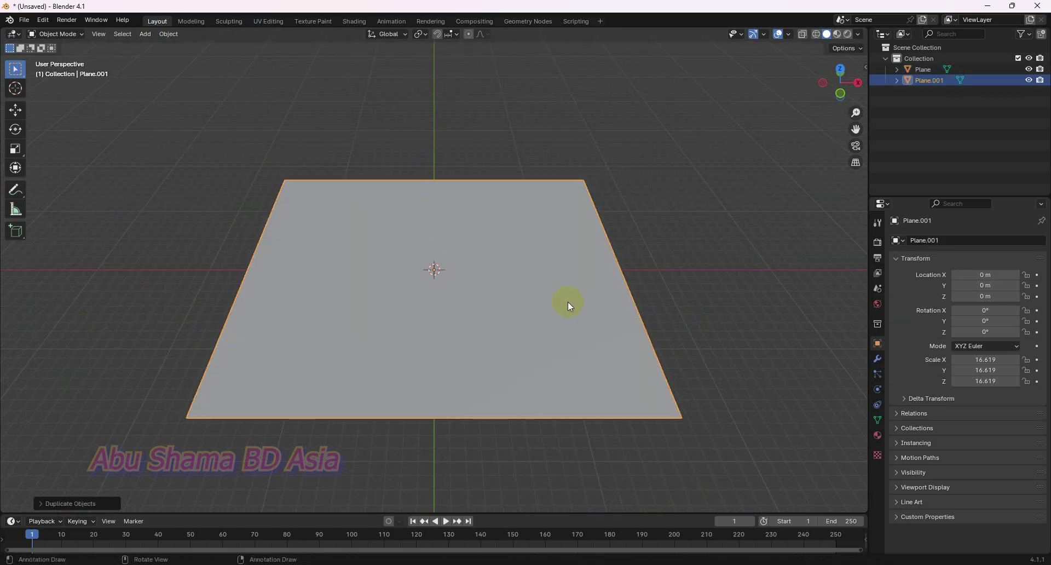
text(rx90)
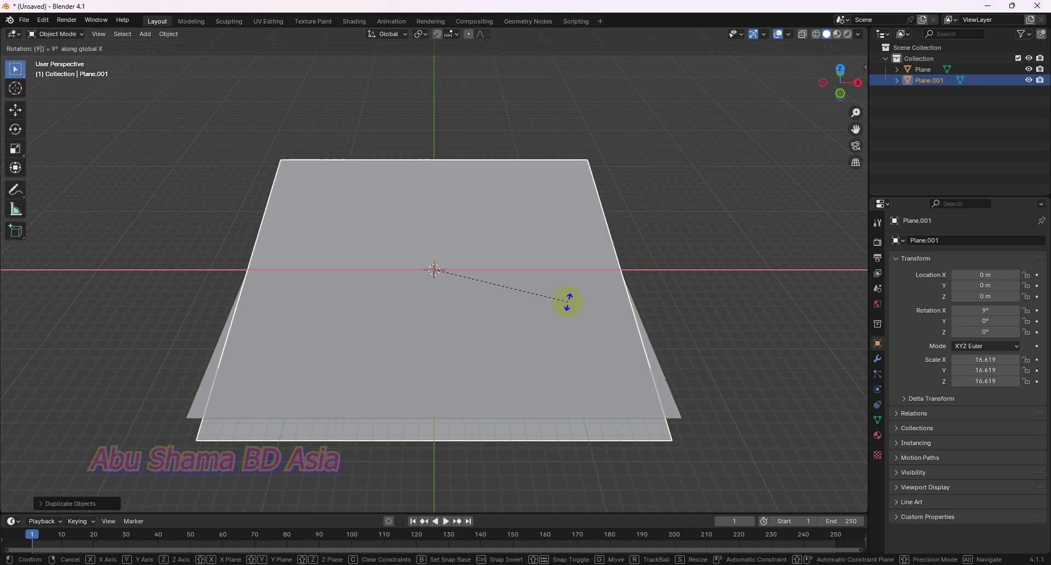
key(Return)
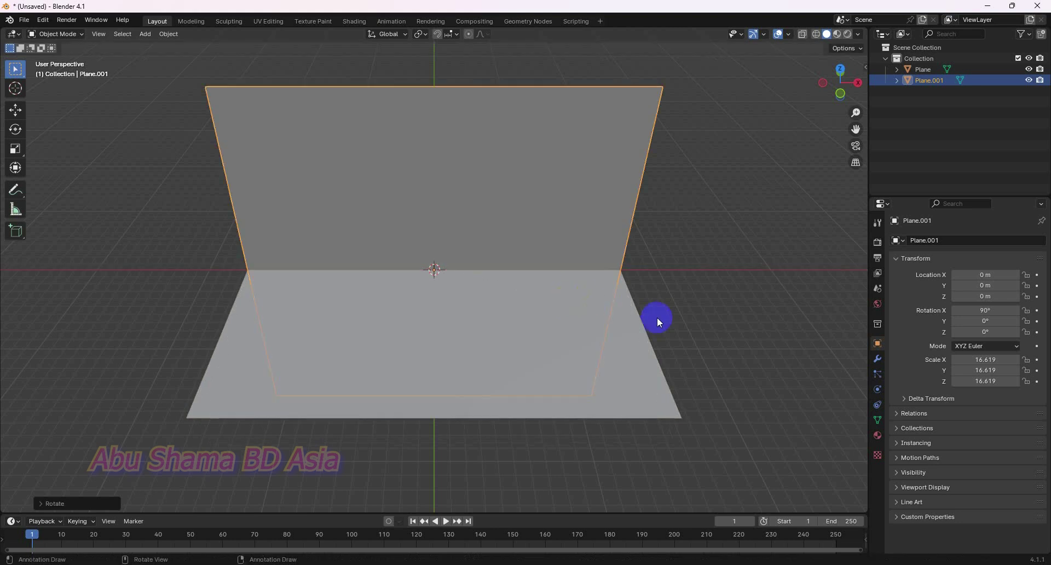
- Move the upright plane to about 16.2 m in Y and 16.5 m in Z so it stands on the floor's back edge
middle_drag(656, 317, 542, 271)
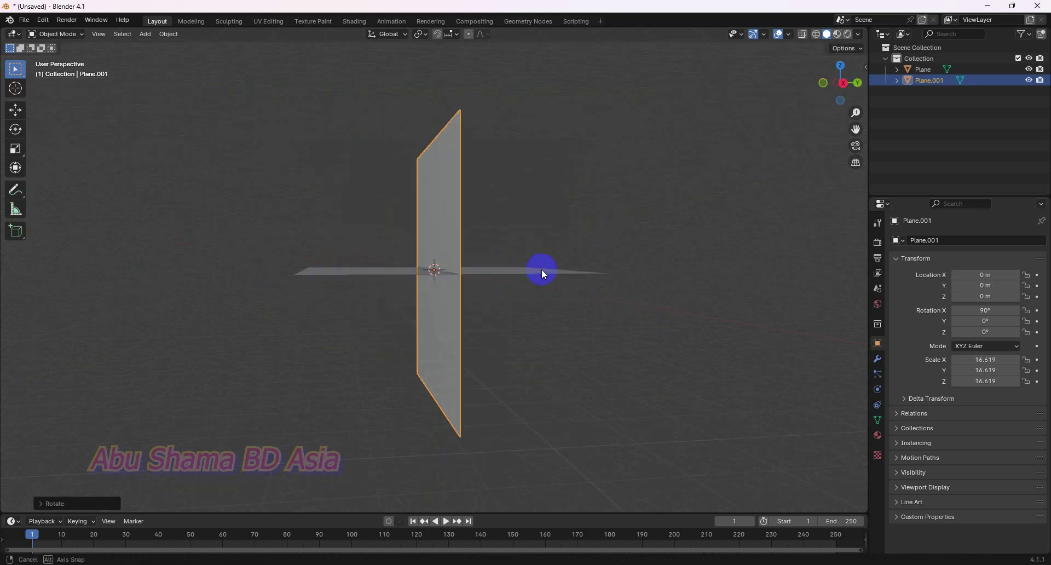
click(18, 111)
drag(478, 269, 600, 256)
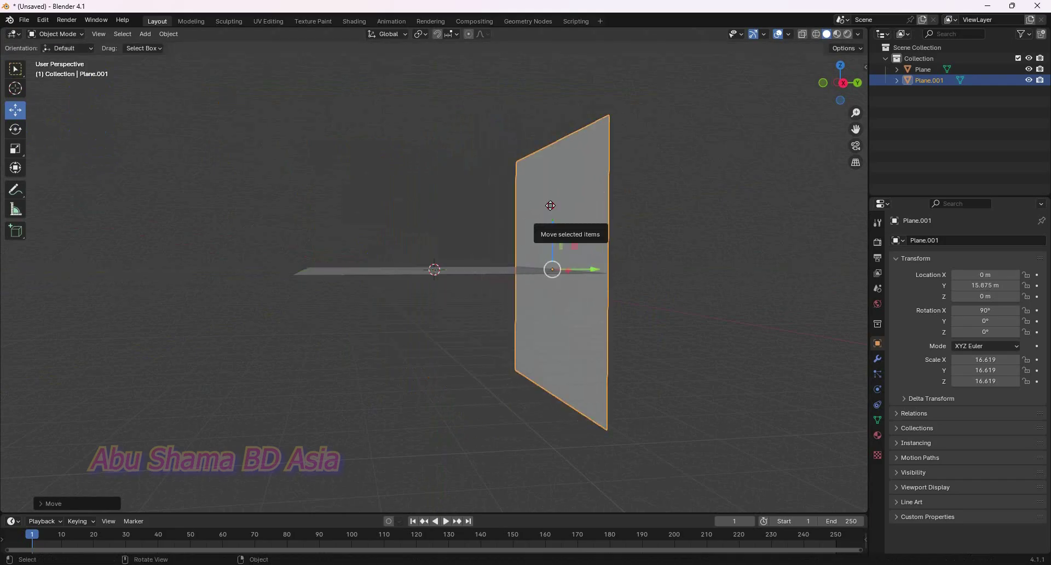
drag(551, 204, 555, 101)
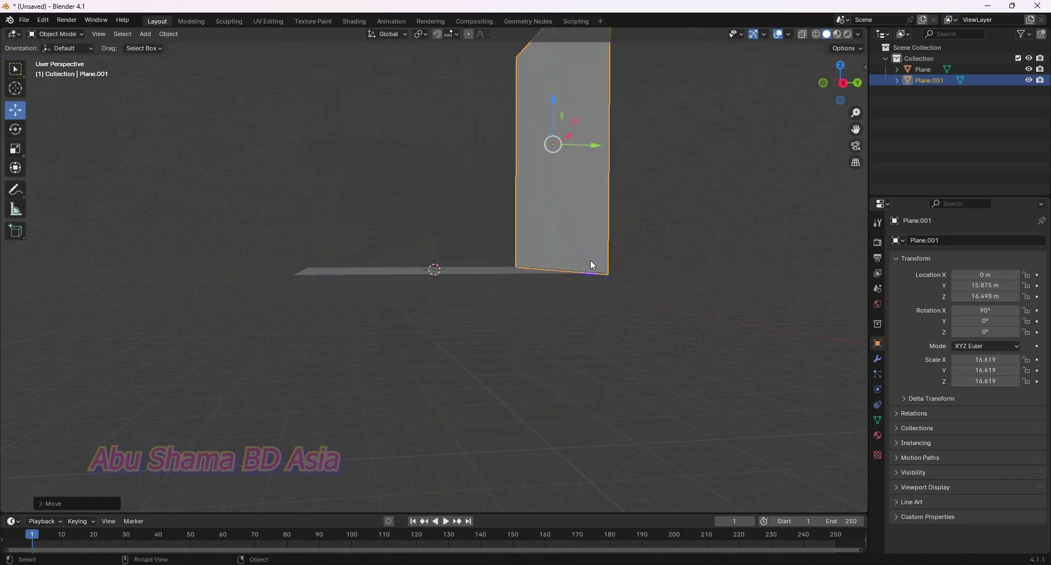
middle_drag(590, 259, 616, 162)
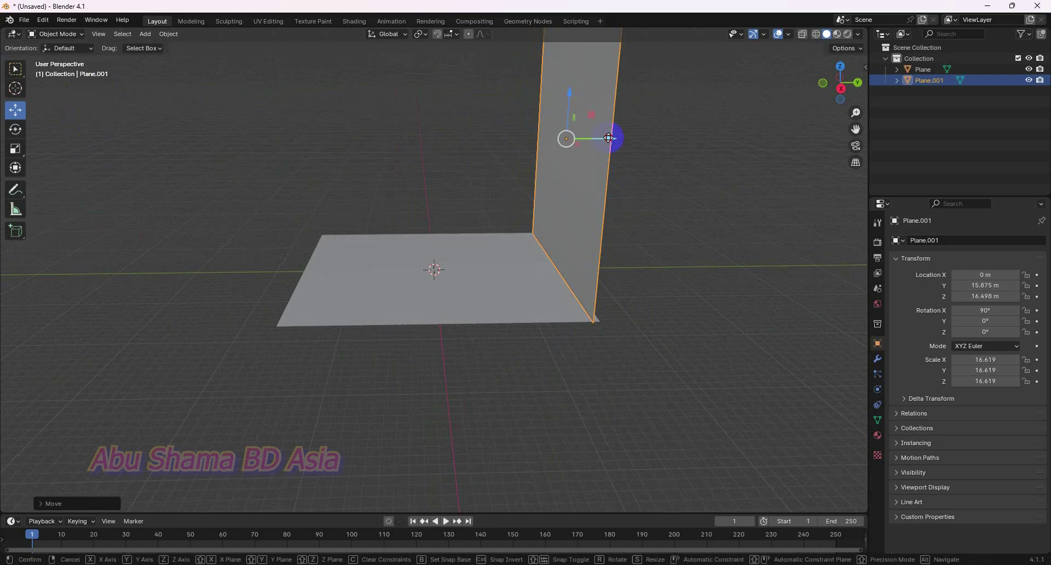
drag(605, 141, 609, 141)
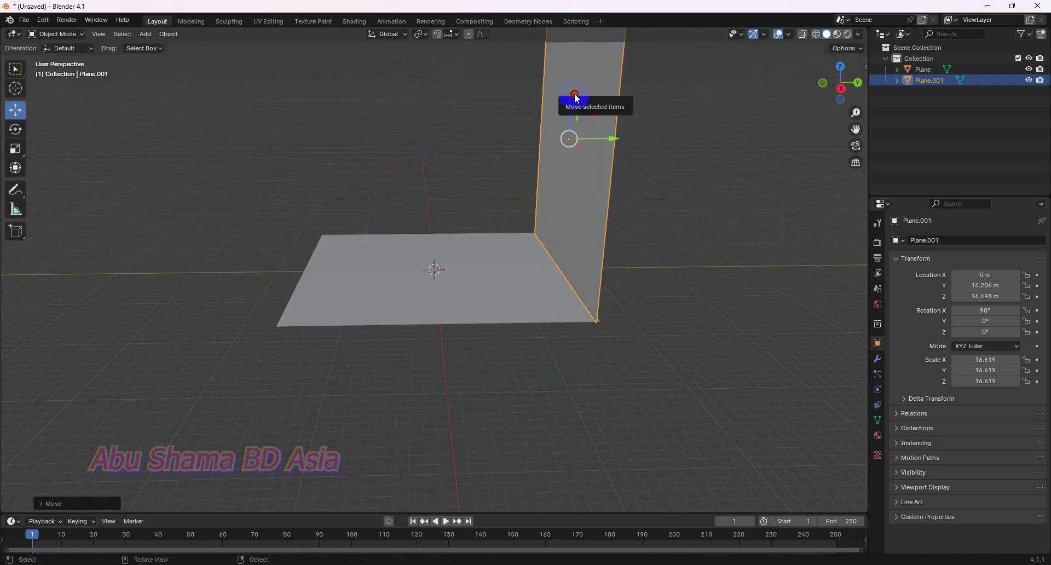
- Add a mesh cone scaled to about 3.65 and raise it to about 3.66 m in Z so it rests on the floor
middle_drag(669, 283, 632, 366)
key(KP_1)
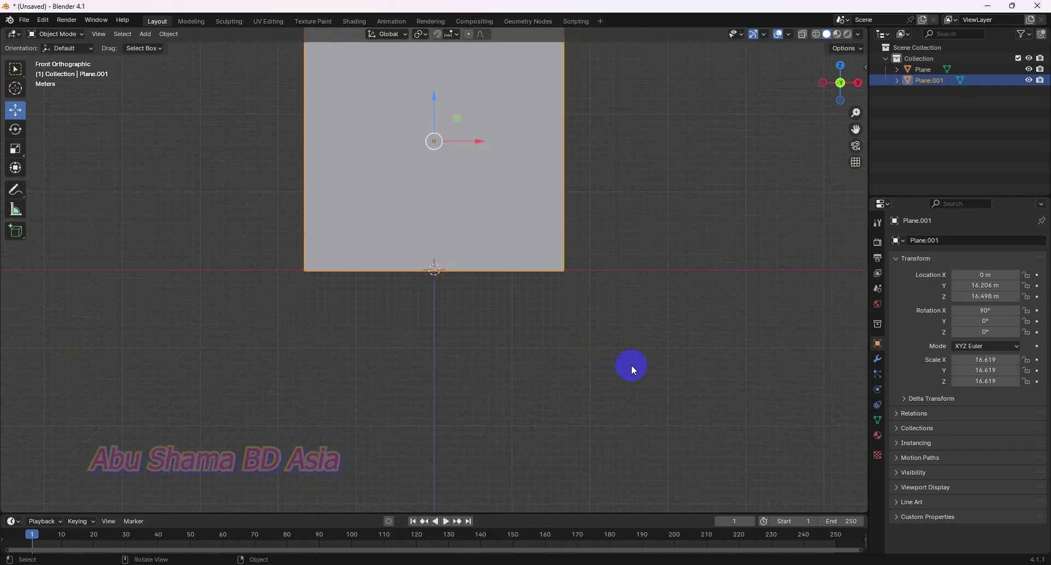
middle_drag(613, 299, 601, 323)
scroll(615, 309, up, 3)
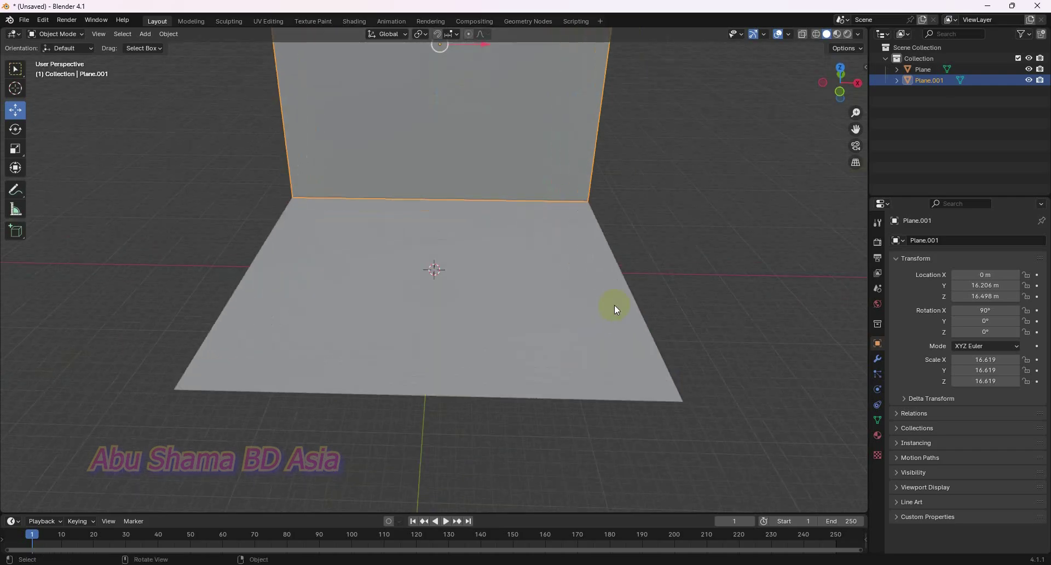
shift+middle_drag(647, 275, 679, 360)
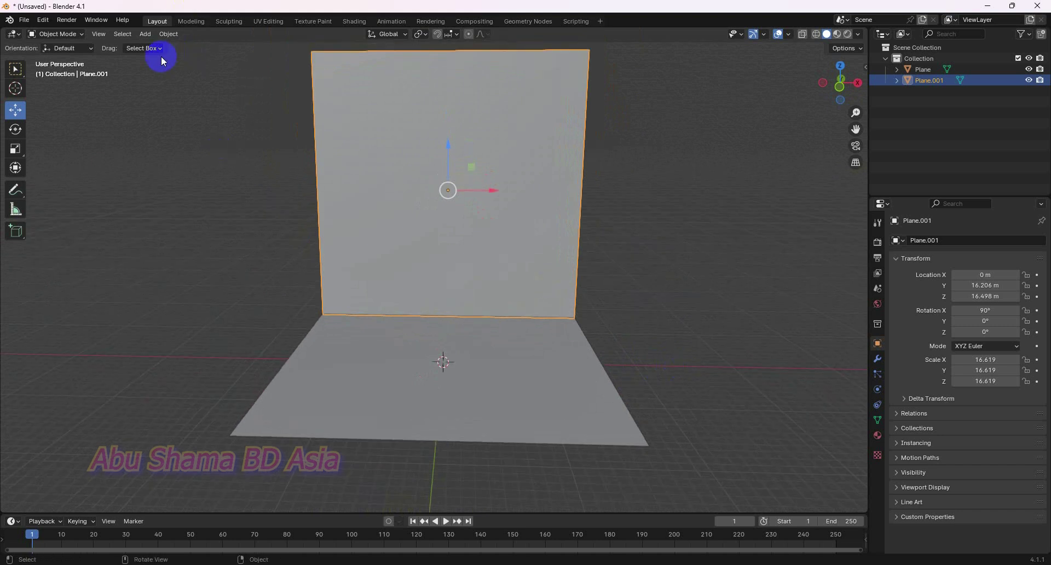
click(146, 34)
mouse_move(164, 47)
click(270, 113)
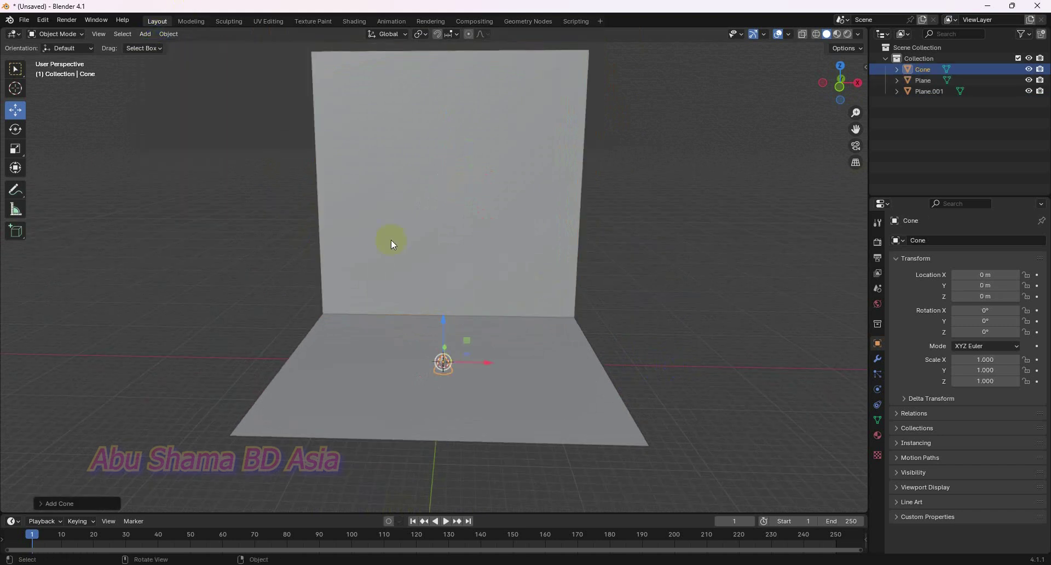
key(s)
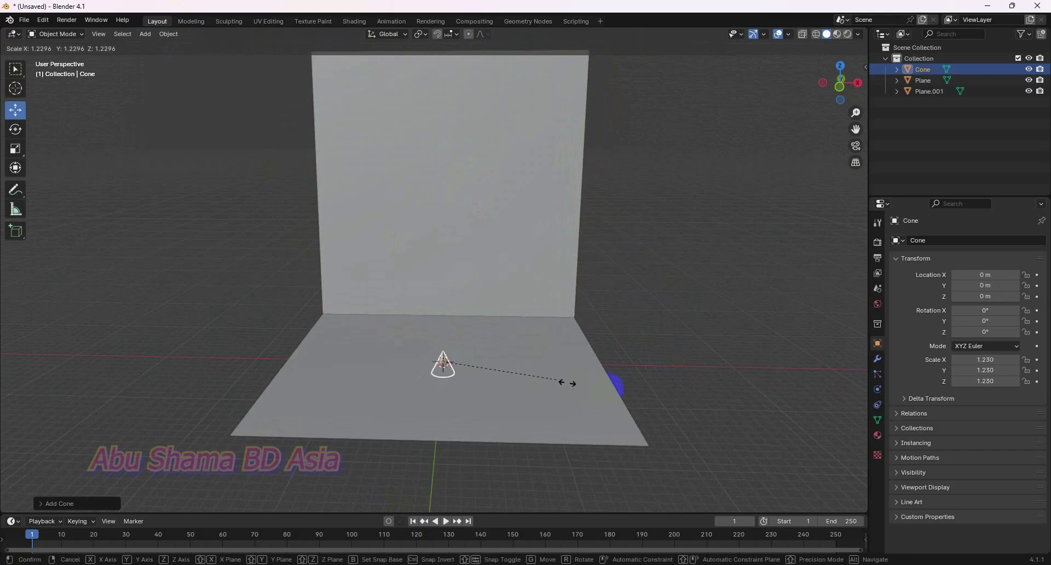
click(773, 442)
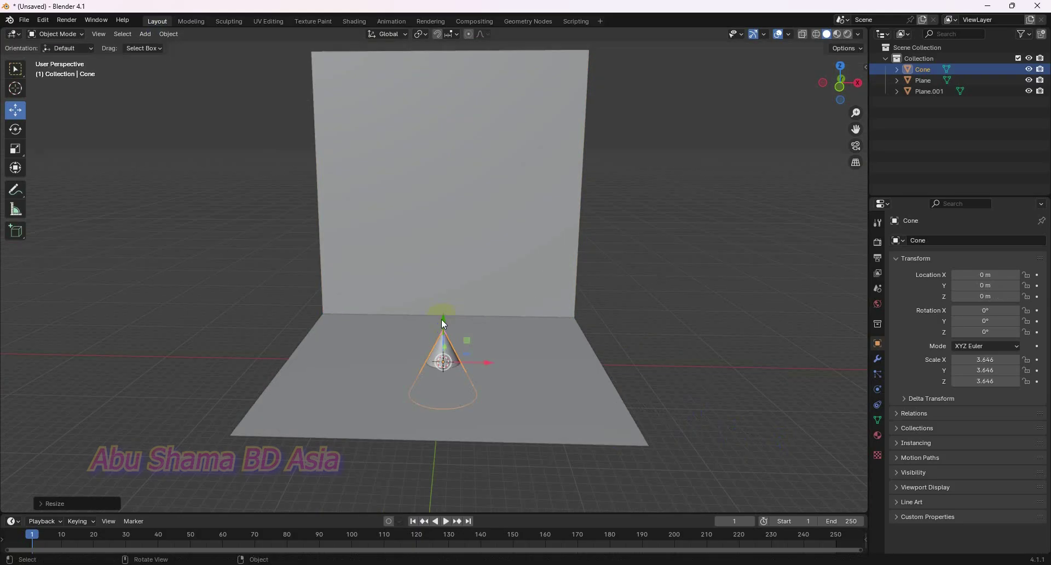
drag(441, 319, 452, 276)
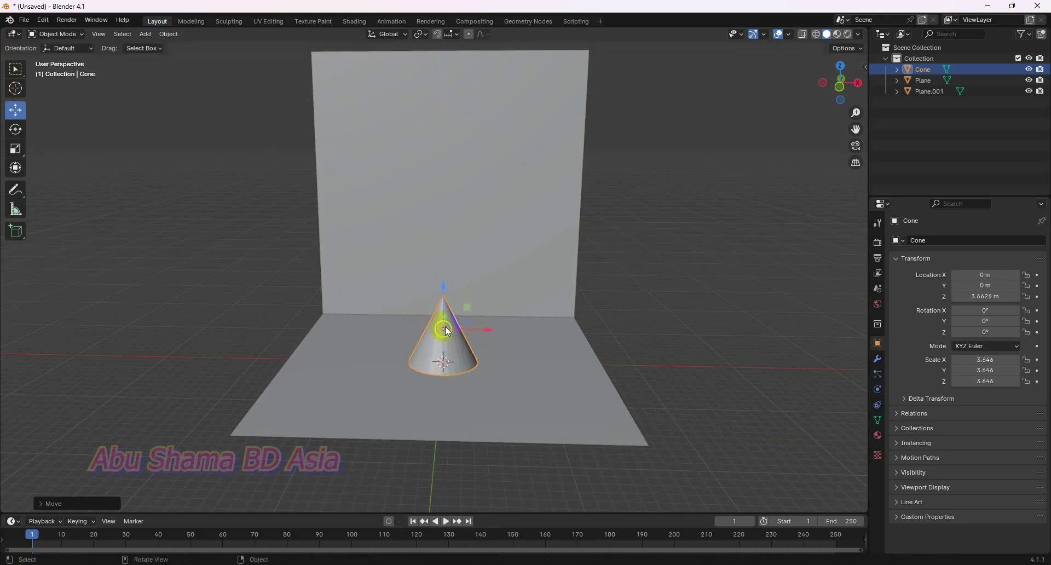
- Apply Shade Smooth by Angle to the cone and deselect it
right_click(445, 333)
click(444, 333)
right_click(444, 333)
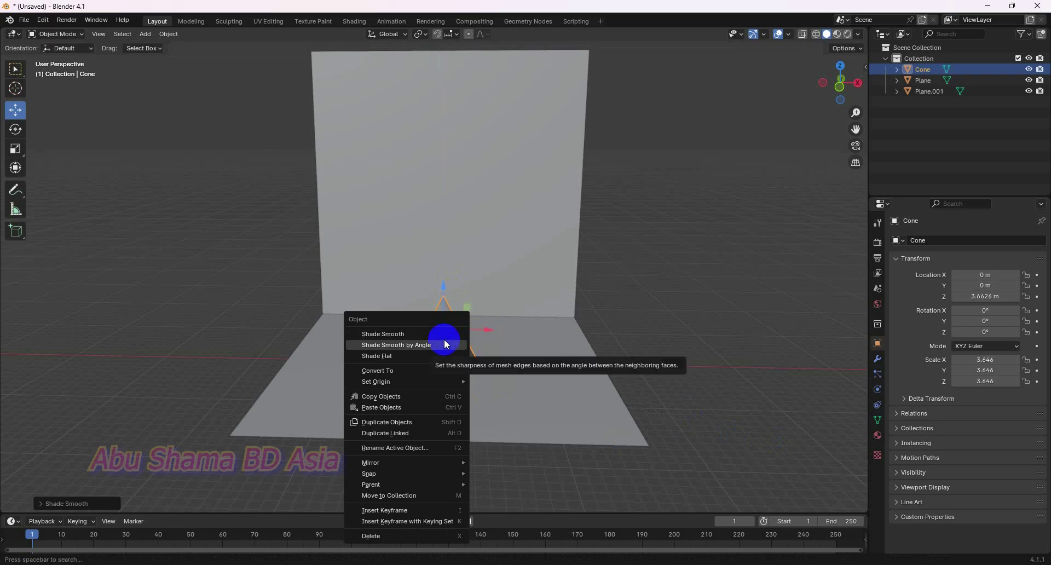
click(445, 343)
click(675, 326)
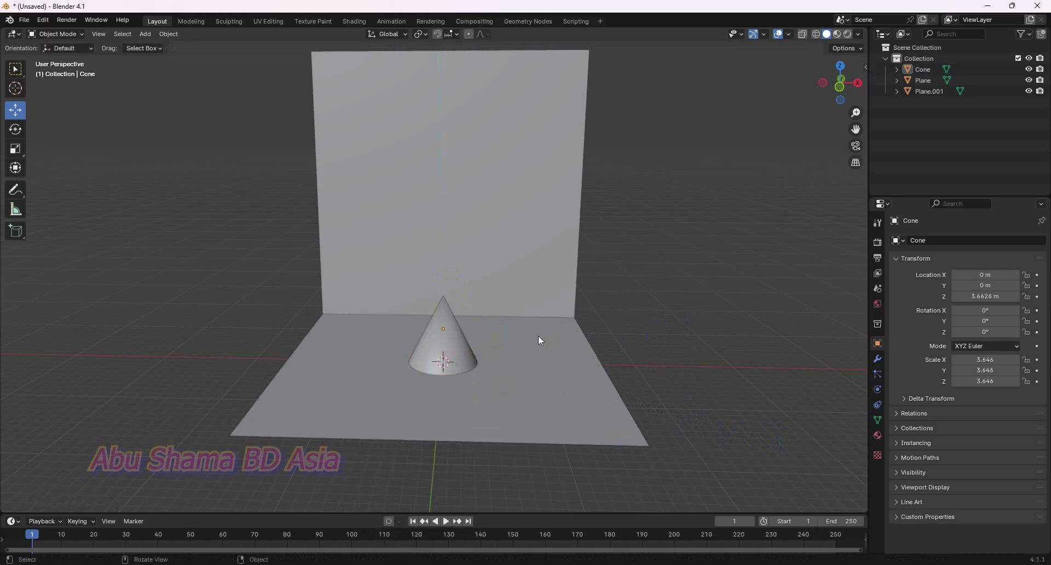
- Add a UV sphere and move it up along Z to about 11 m, above the cone's tip
scroll(453, 363, up, 2)
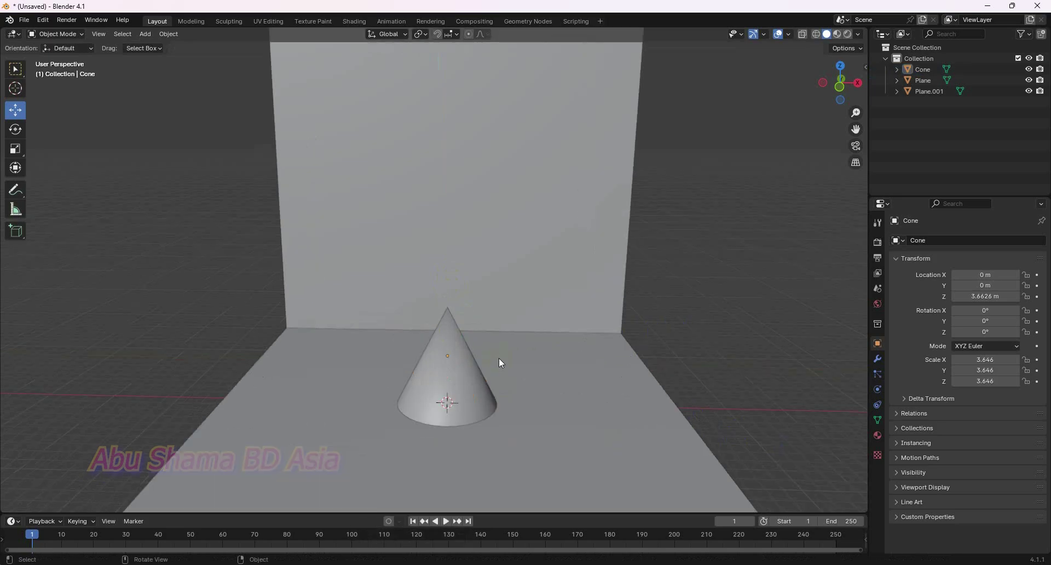
click(145, 33)
mouse_move(198, 47)
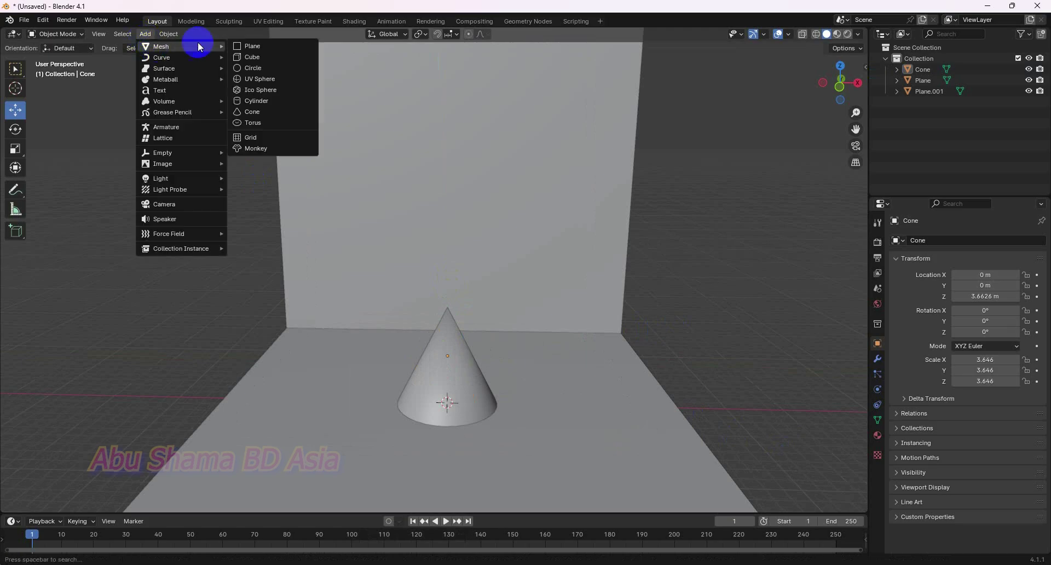
click(265, 79)
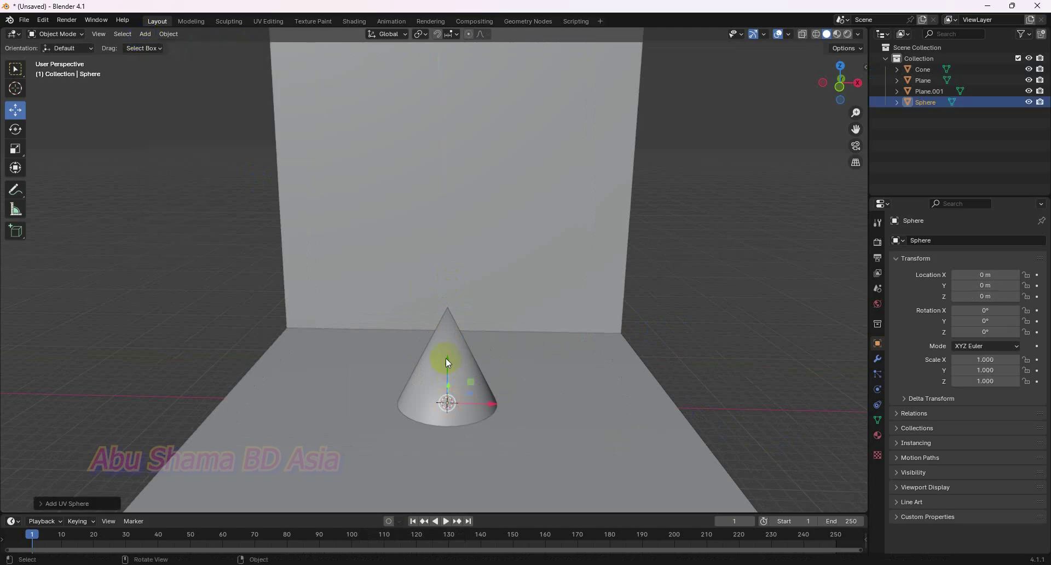
key(g)
key(z)
click(465, 206)
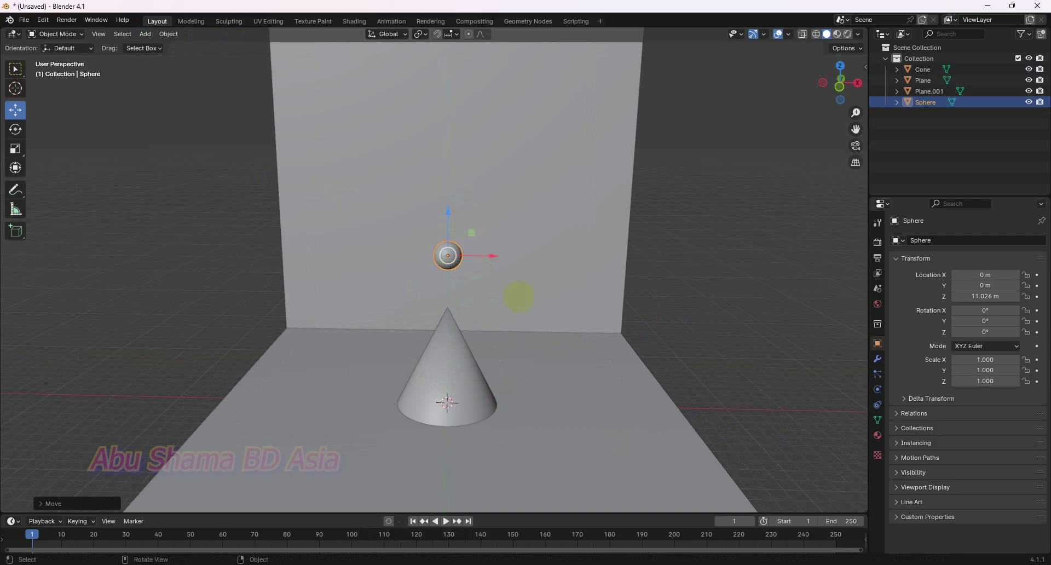
- Scale the sphere to about 2.12 and raise it to about 13.7 m in Z
key(s)
click(605, 324)
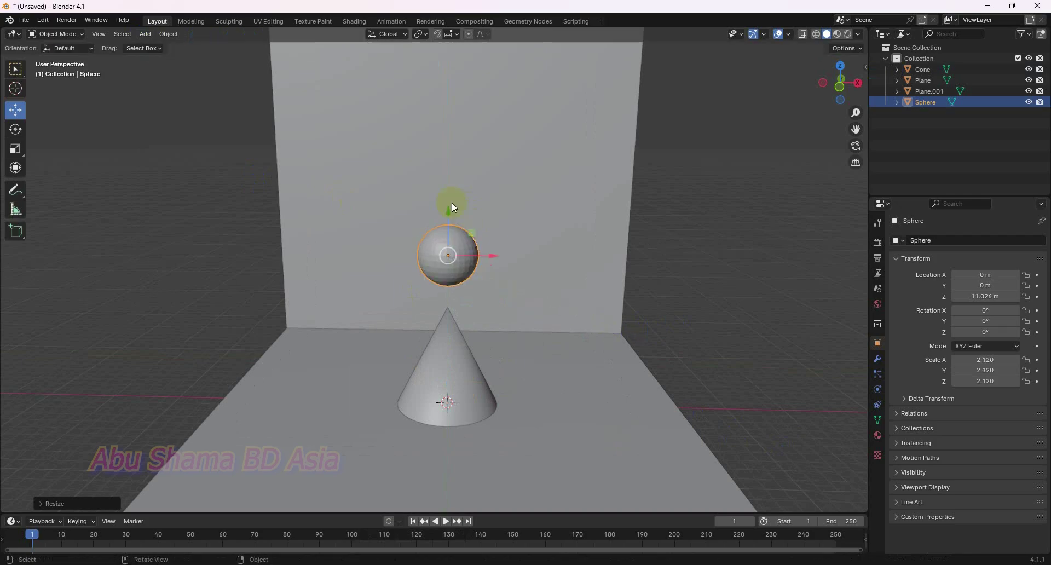
drag(447, 200, 449, 168)
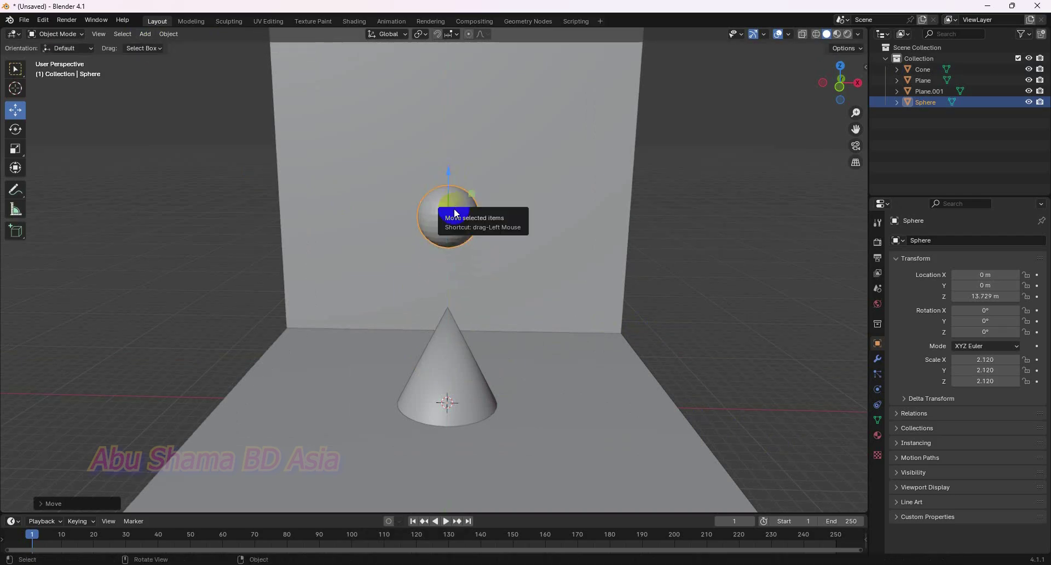
- Add a Subdivision Surface modifier to the sphere and shade it smooth
key(ctrl)
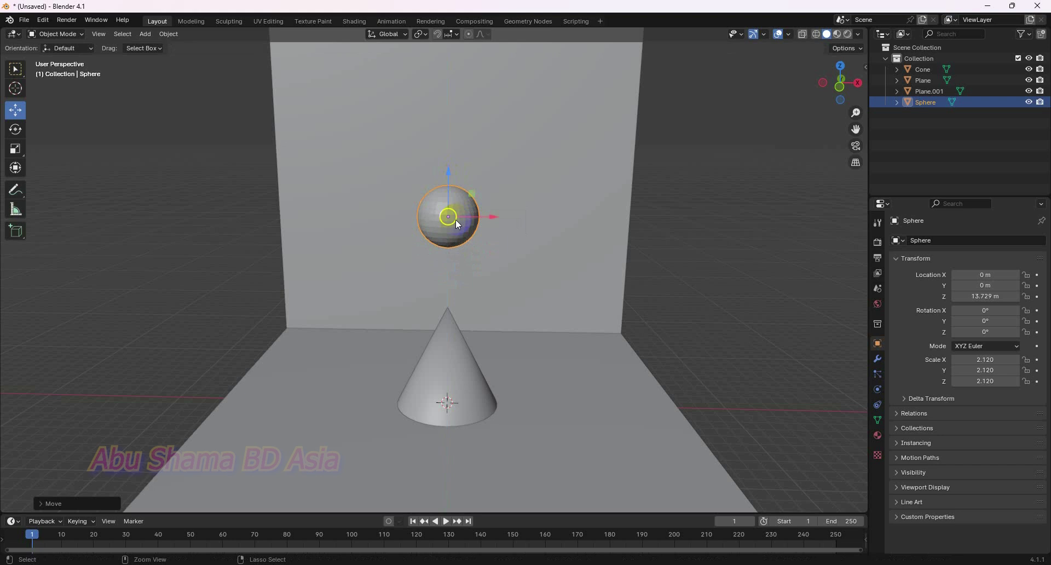
right_click(455, 219)
click(458, 221)
click(647, 185)
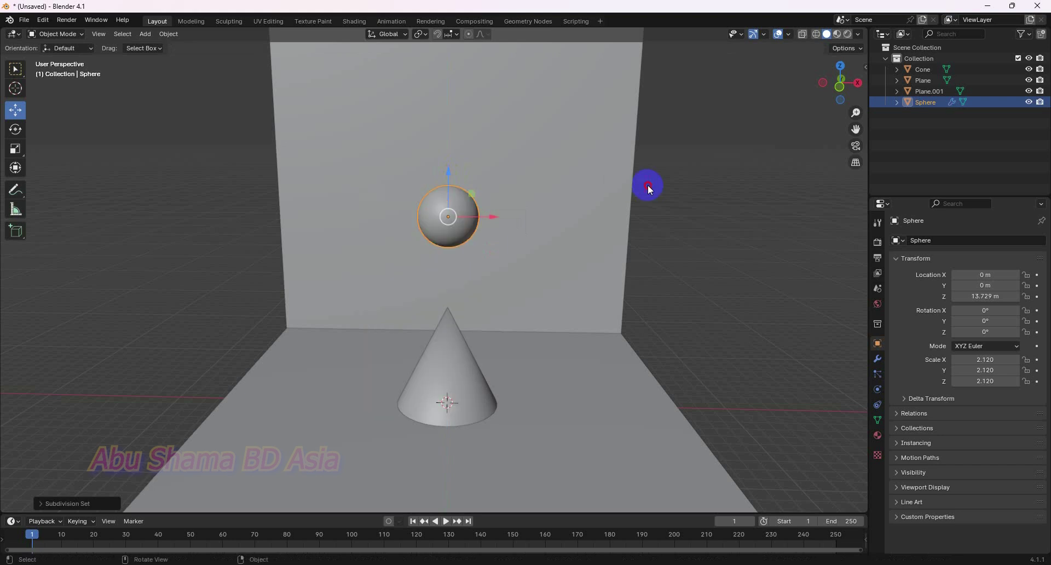
right_click(454, 216)
click(452, 201)
click(459, 219)
scroll(486, 327, down, 1)
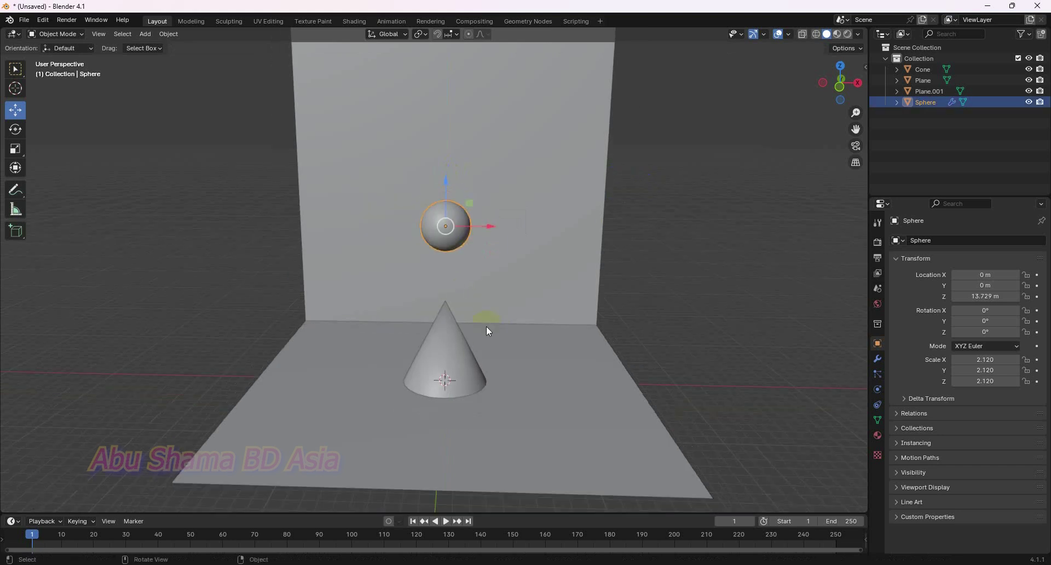
click(468, 361)
middle_drag(625, 359, 628, 360)
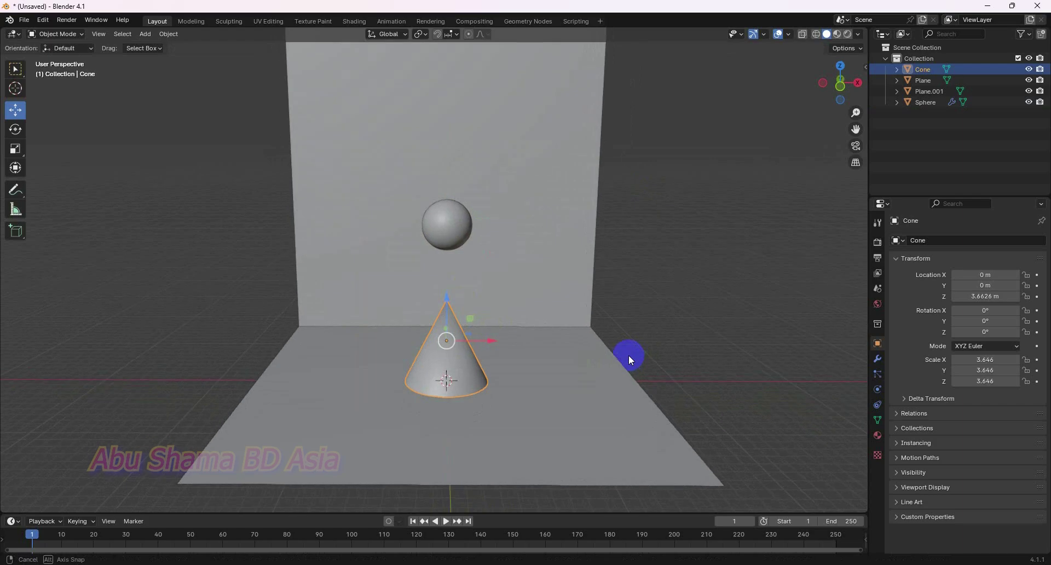
click(145, 34)
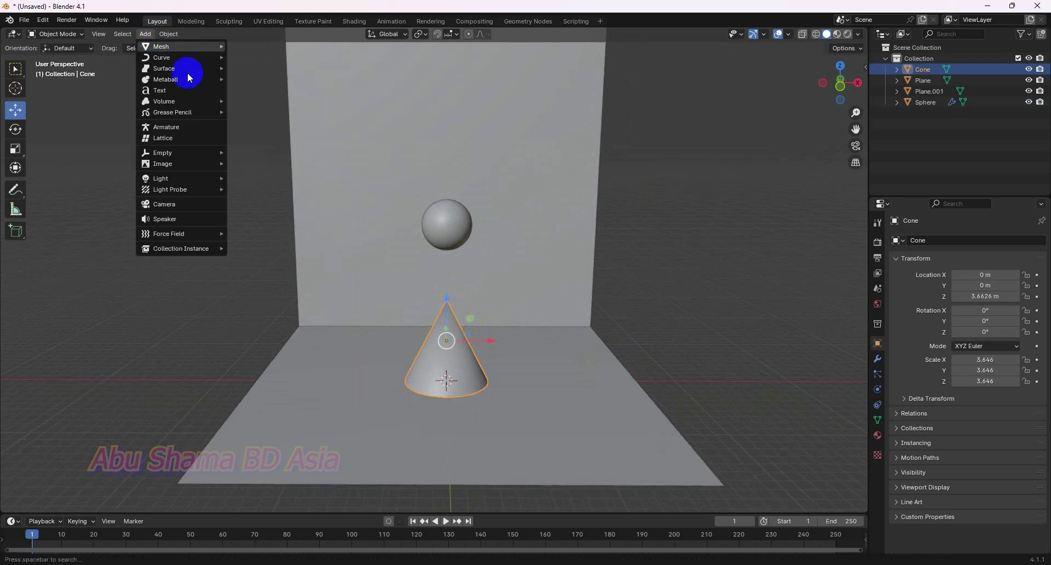
click(303, 382)
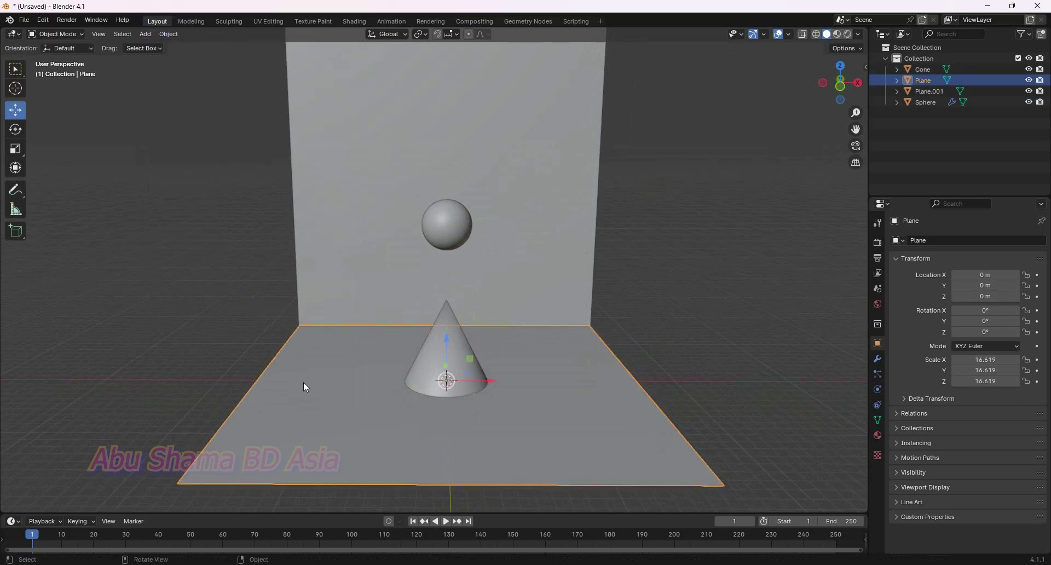
click(170, 34)
click(89, 146)
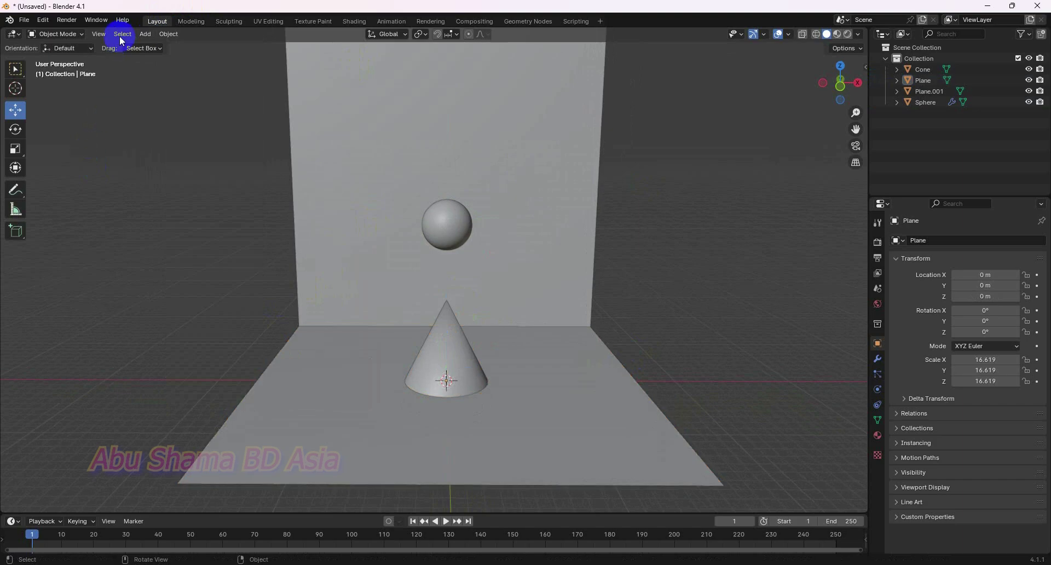
- Enable the Object: Cell Fracture add-on and save the preferences
click(43, 20)
click(81, 161)
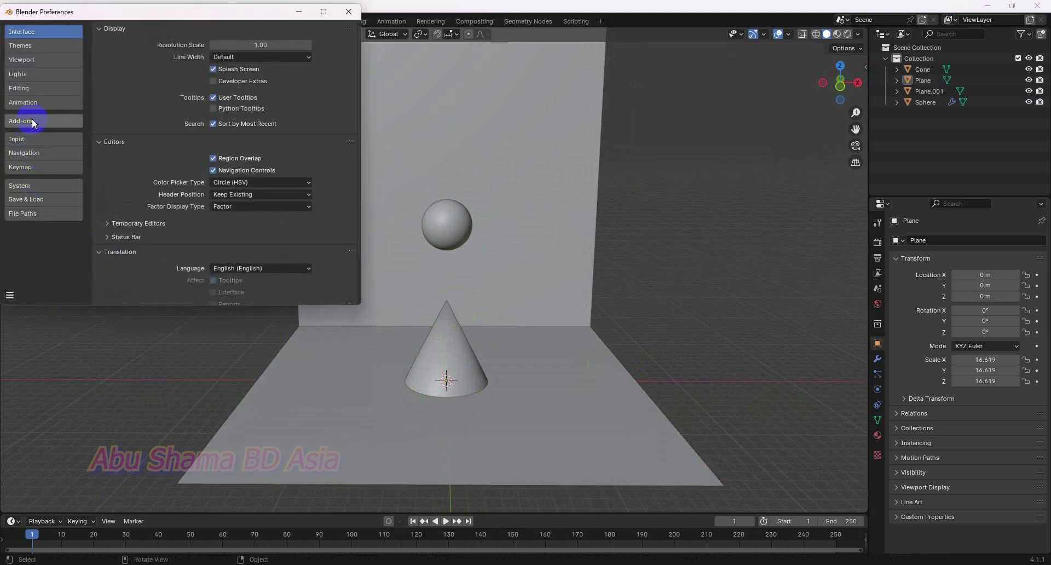
click(32, 121)
click(295, 44)
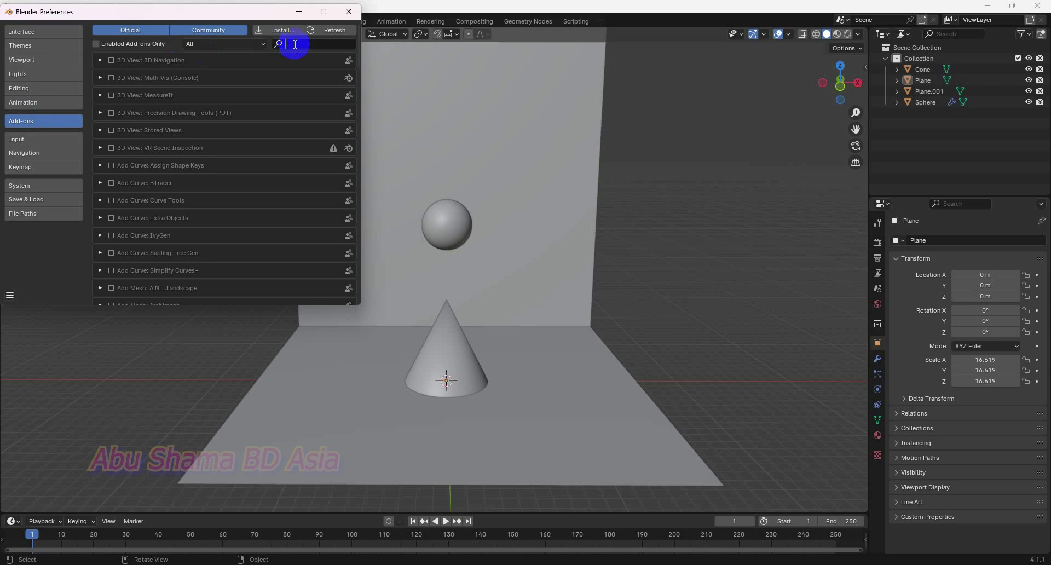
text(cell)
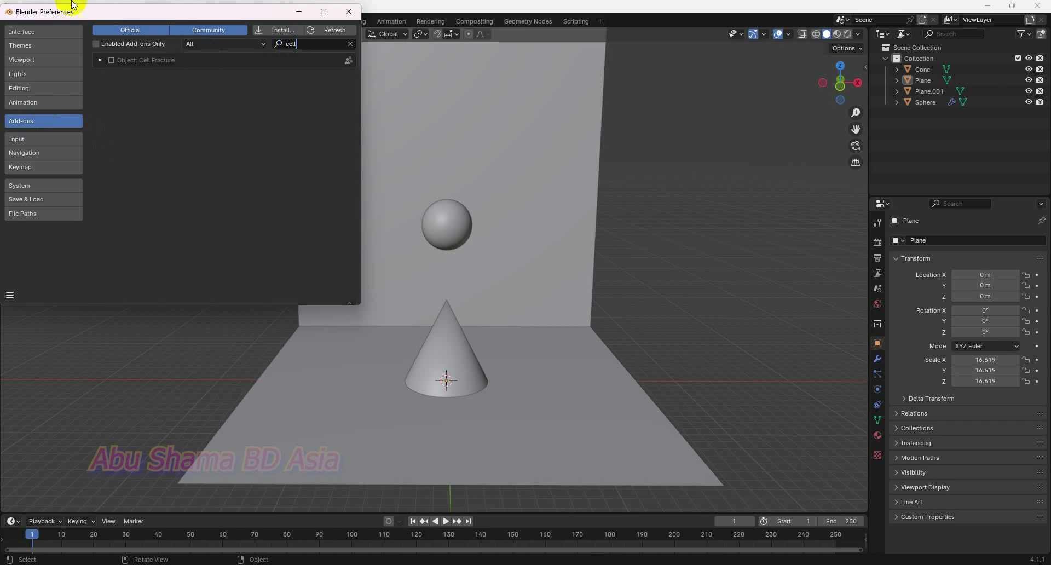
click(111, 60)
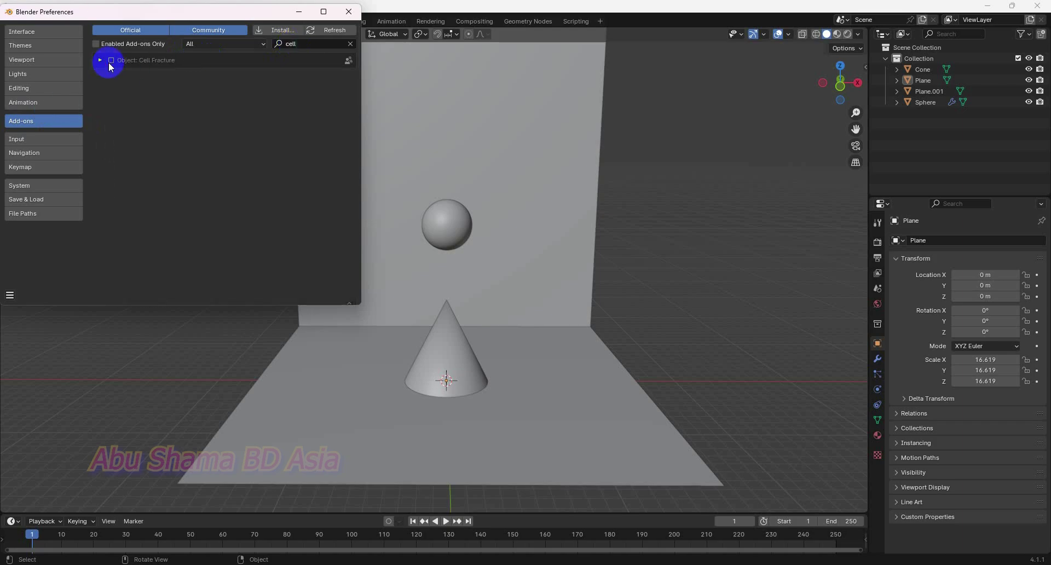
click(9, 295)
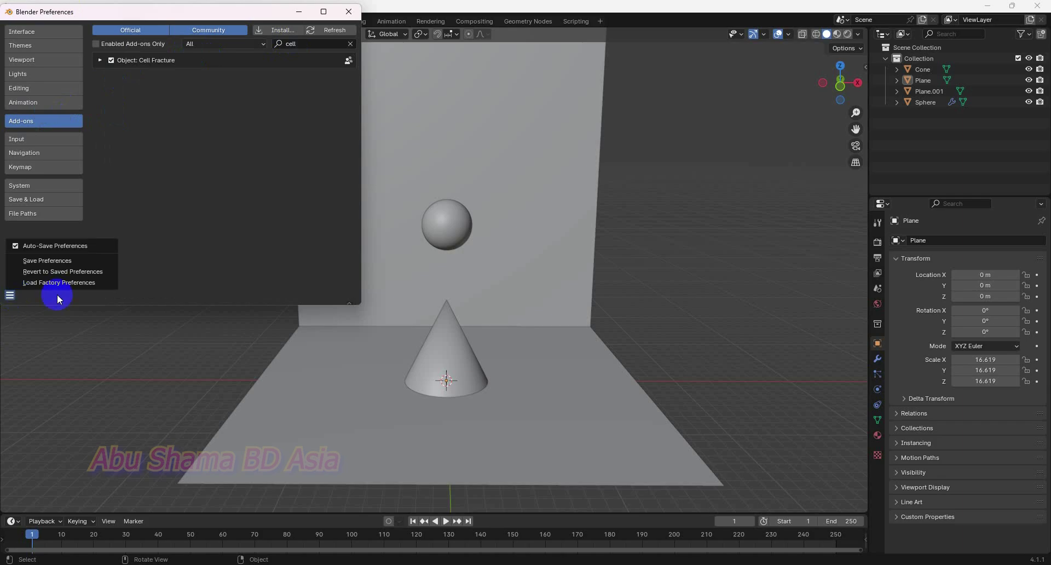
click(63, 261)
click(348, 12)
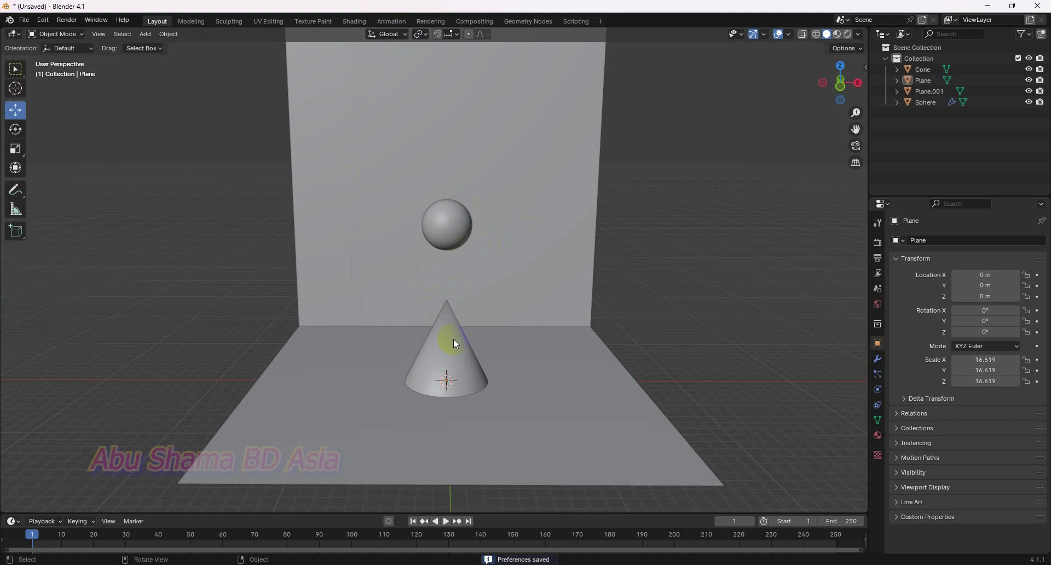
- Make the floor plane a passive rigid body
click(369, 395)
click(169, 34)
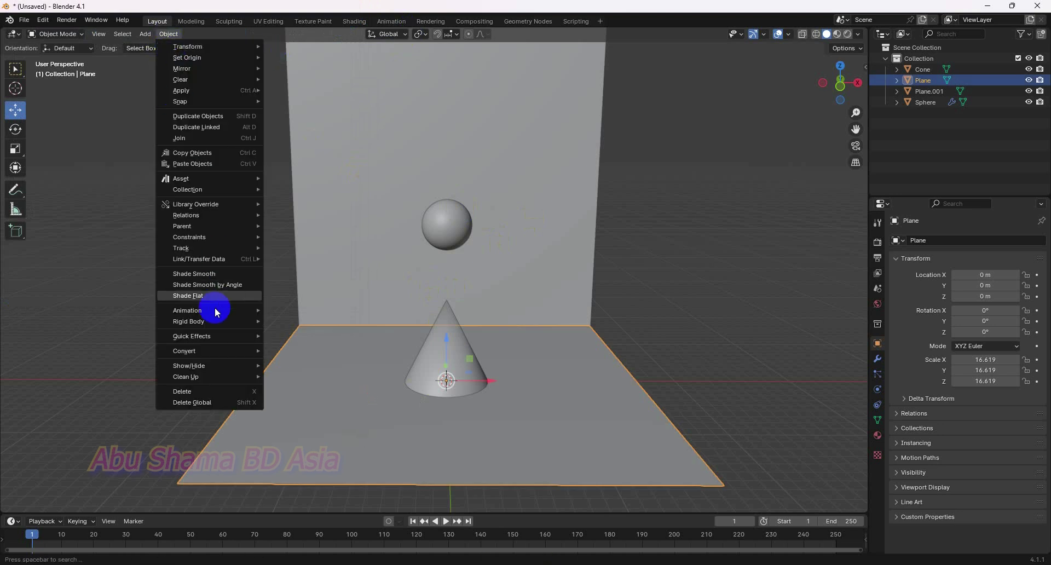
mouse_move(213, 308)
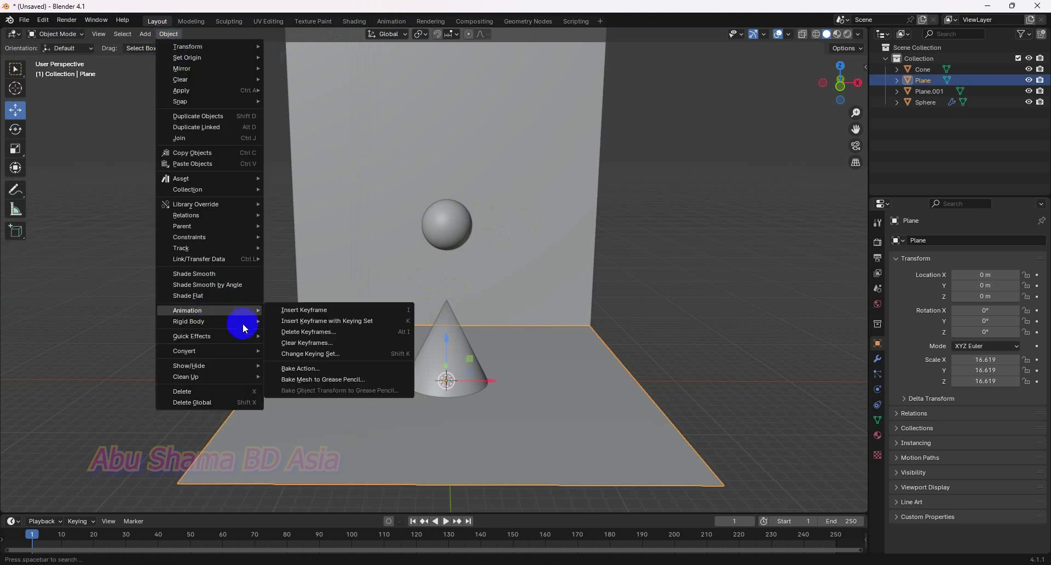
mouse_move(243, 327)
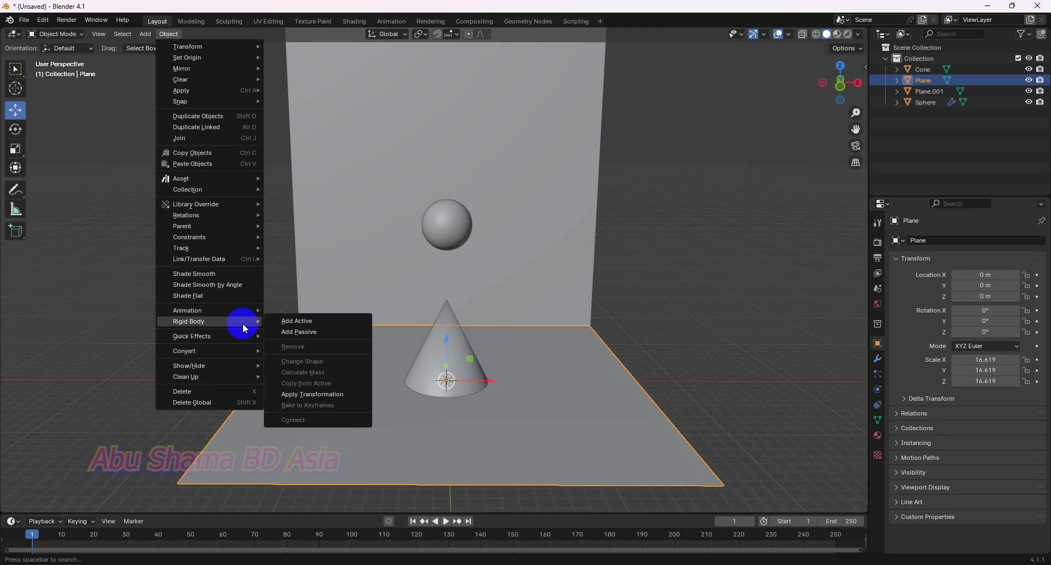
click(307, 332)
- Make the cone a passive rigid body
click(441, 338)
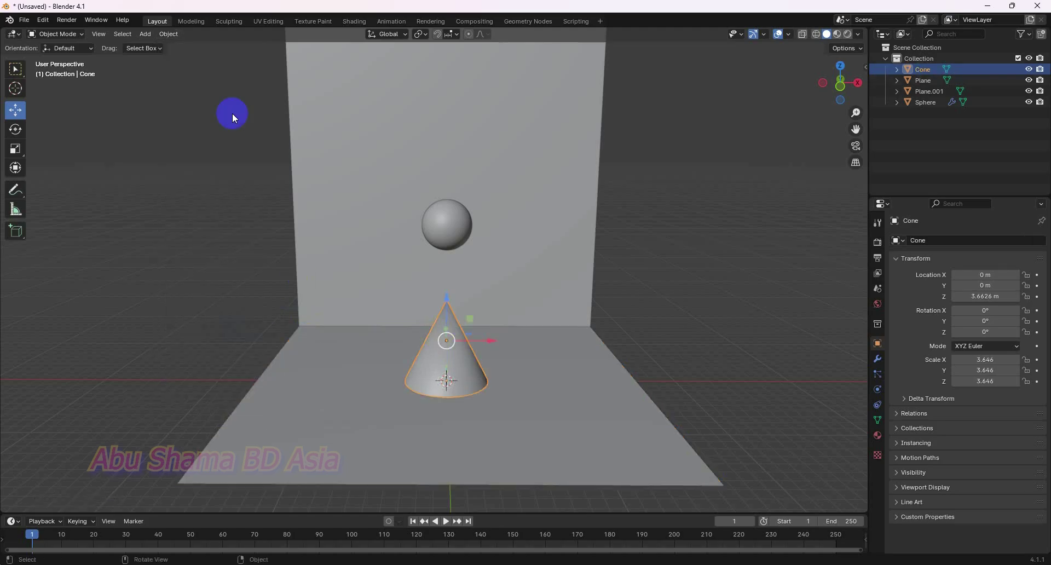
click(169, 34)
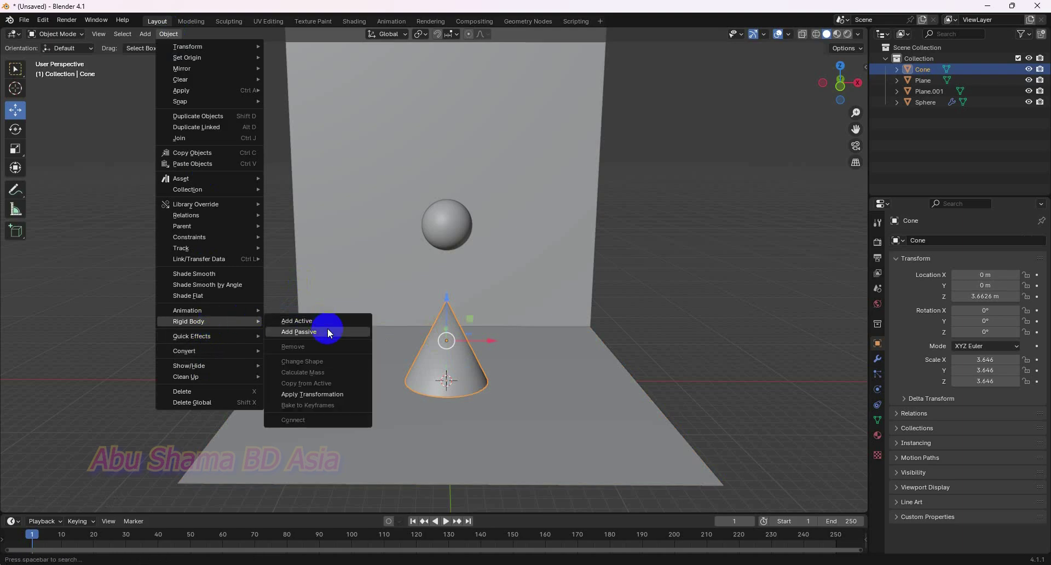
click(327, 330)
- Fracture the sphere with Cell Fracture using a Recursive Shatter source limit of 1, and hide the original sphere
click(452, 230)
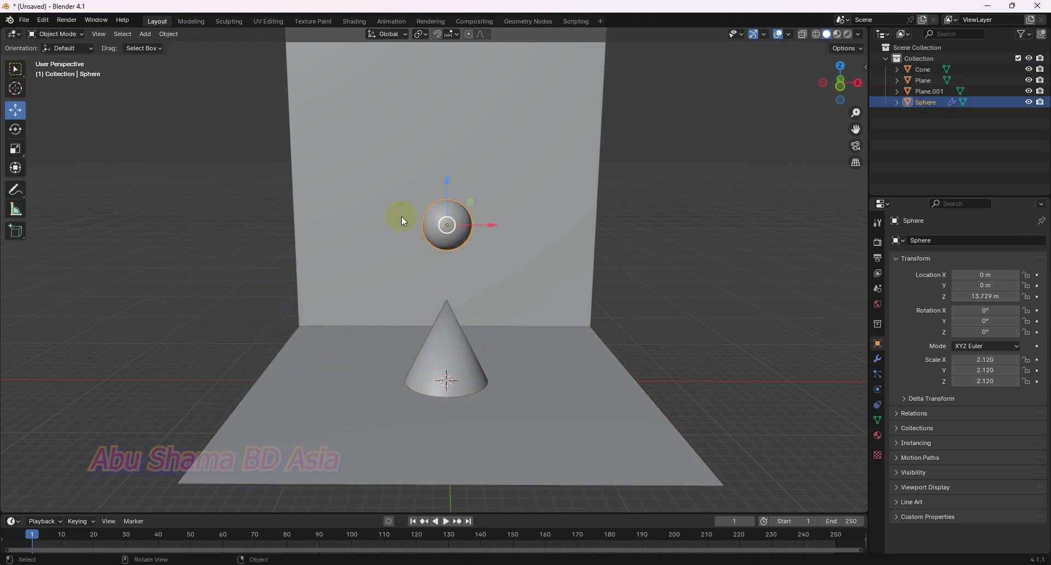
click(168, 34)
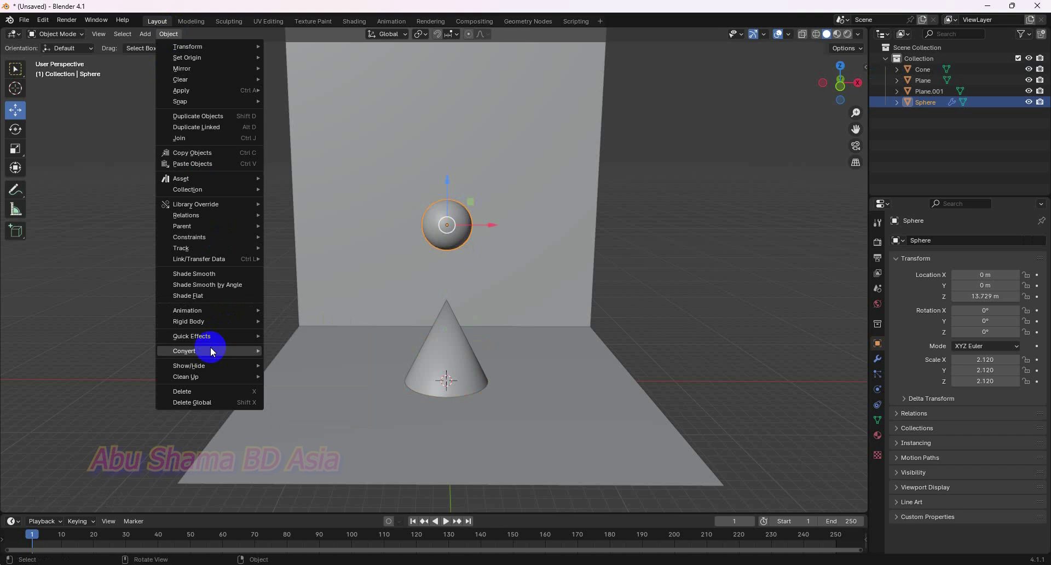
mouse_move(239, 321)
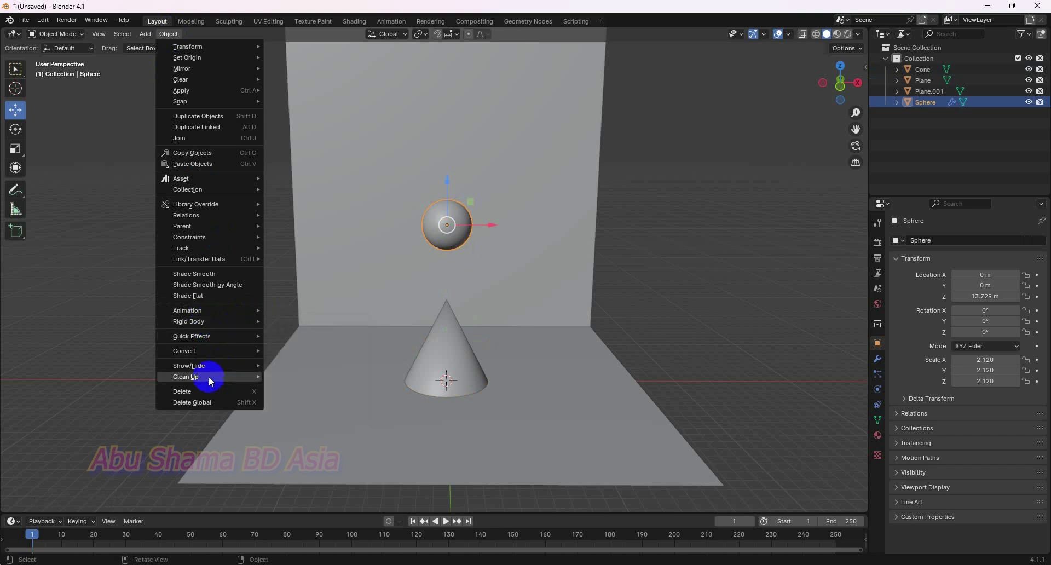
mouse_move(212, 337)
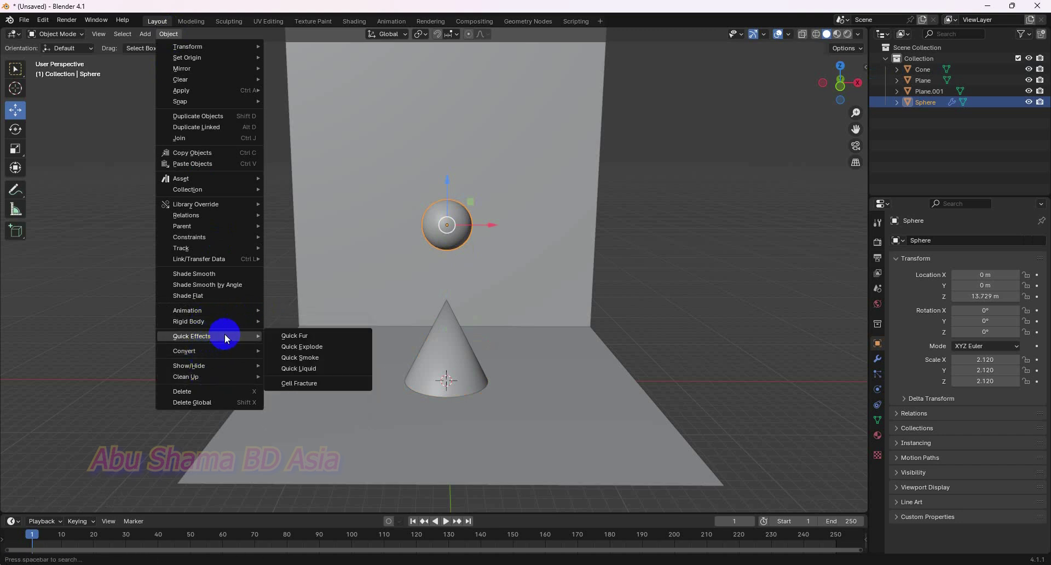
click(310, 382)
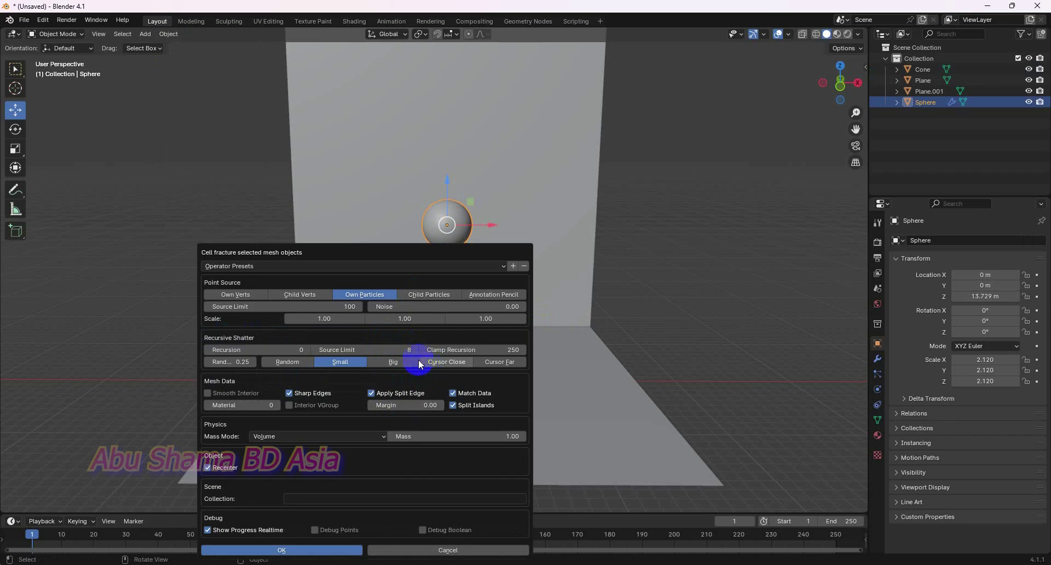
click(404, 351)
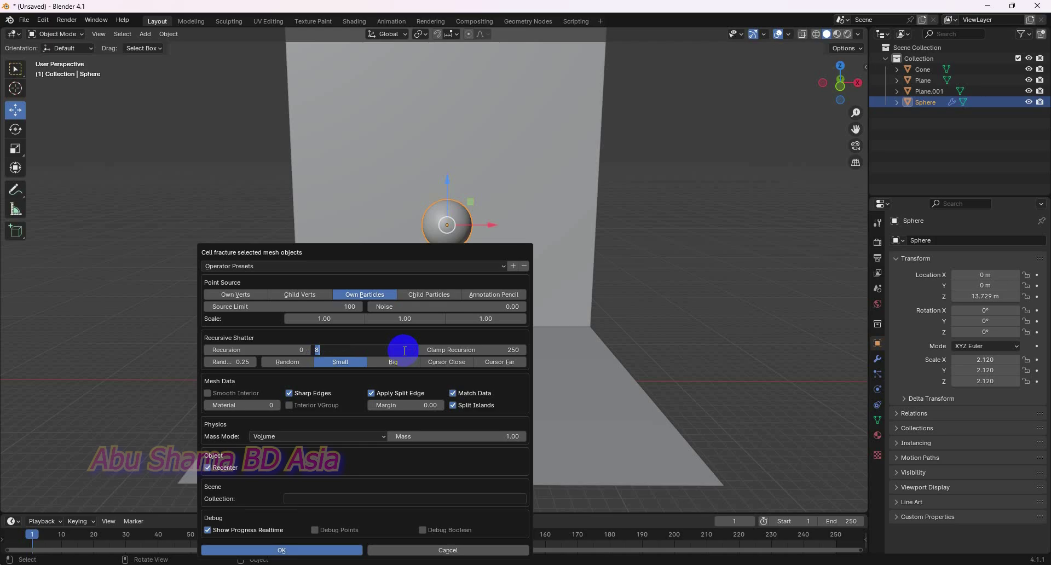
text(1)
key(Return)
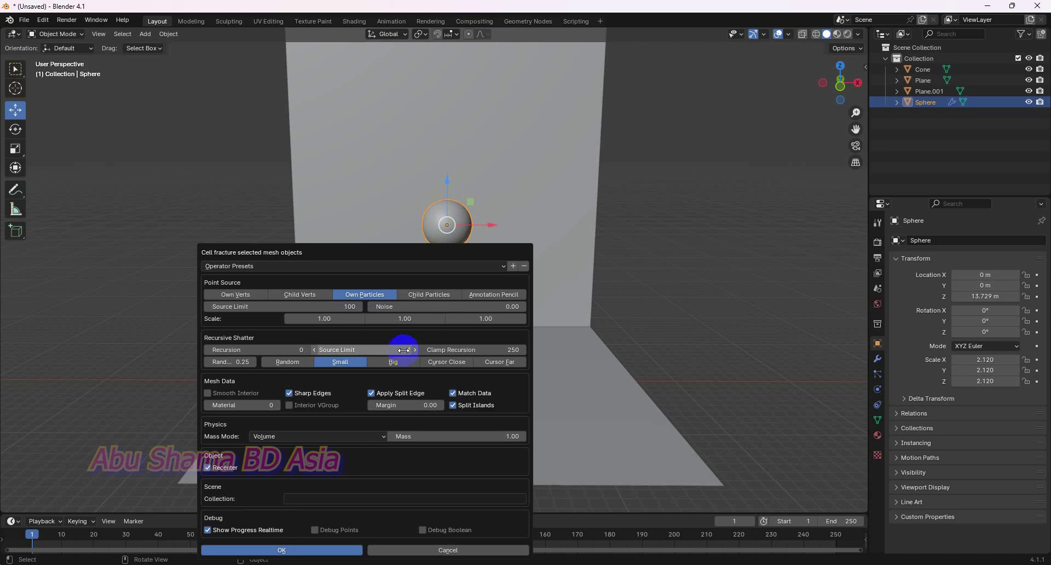
click(308, 549)
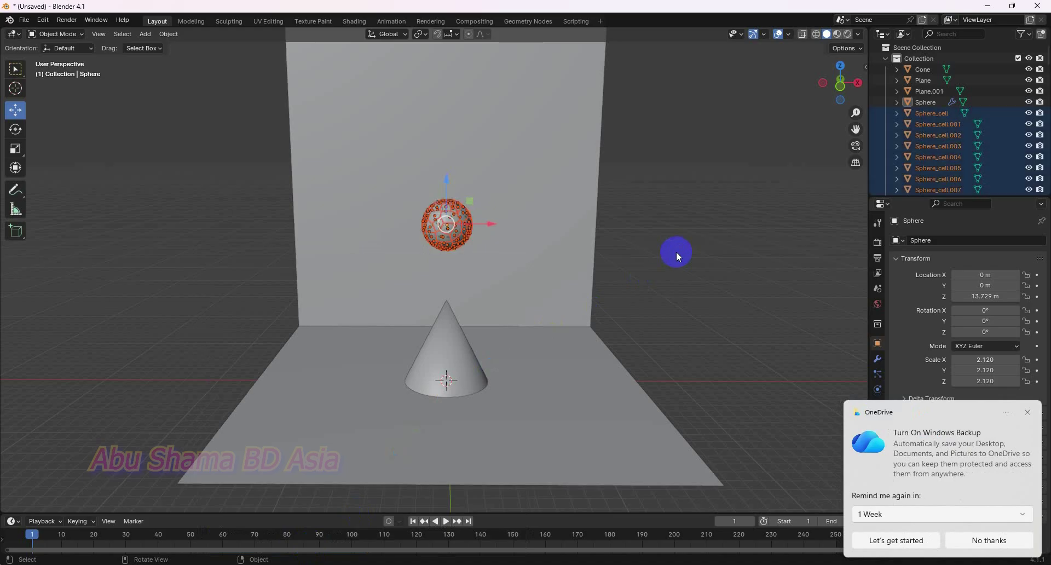
click(1029, 102)
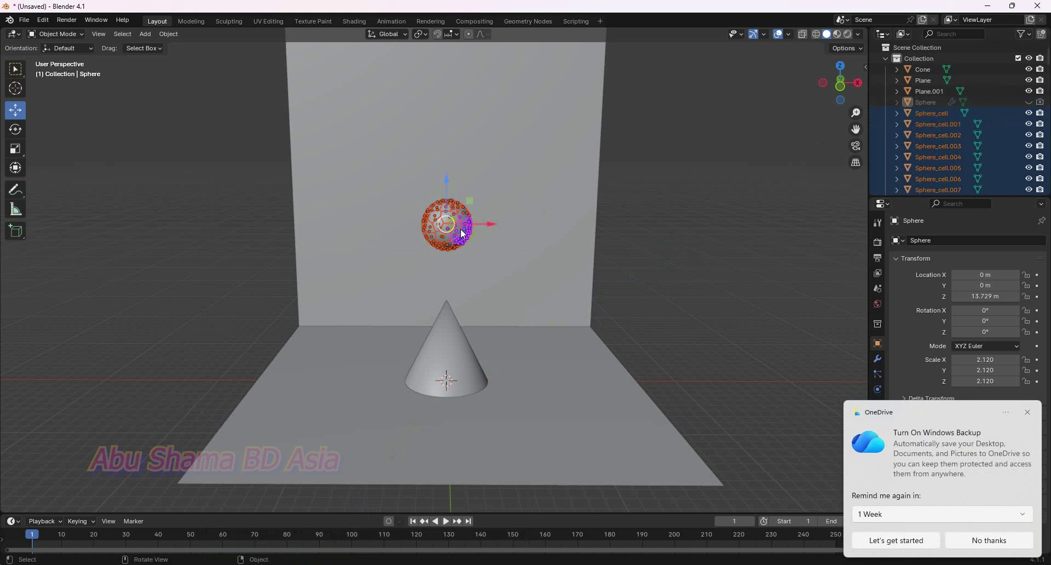
- Delete all the fractured sphere pieces and unhide the original sphere
key(Delete)
click(967, 133)
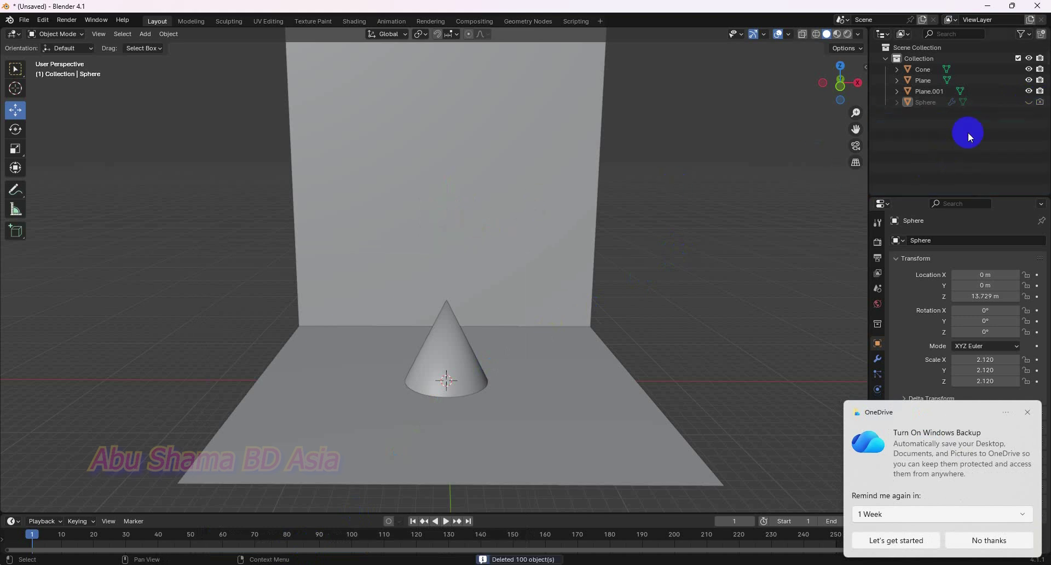
click(1028, 103)
- Start Cell Fracture on the sphere with a Recursive Shatter source limit of 8 and the Random option
click(455, 224)
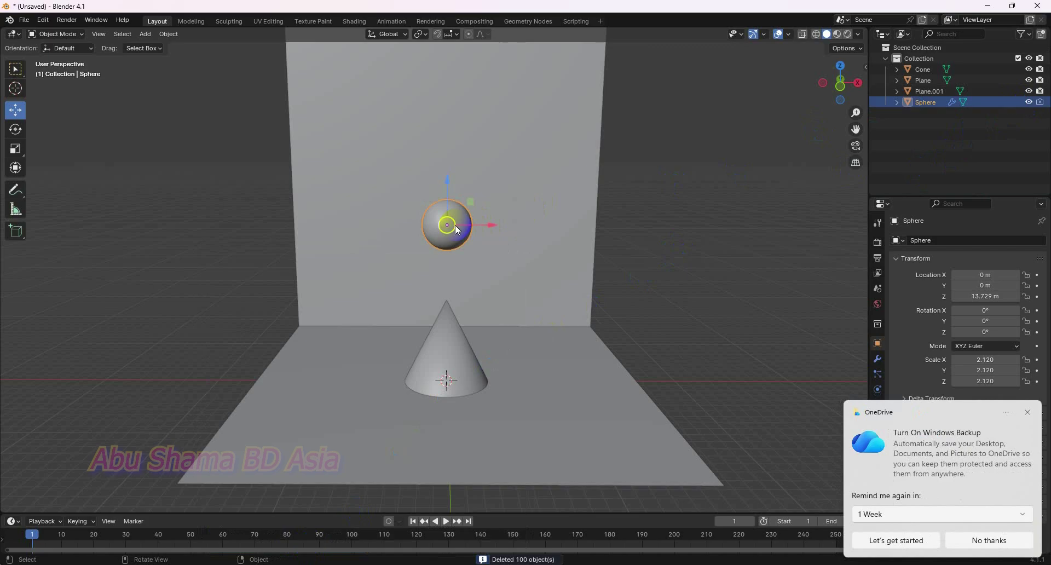
click(166, 34)
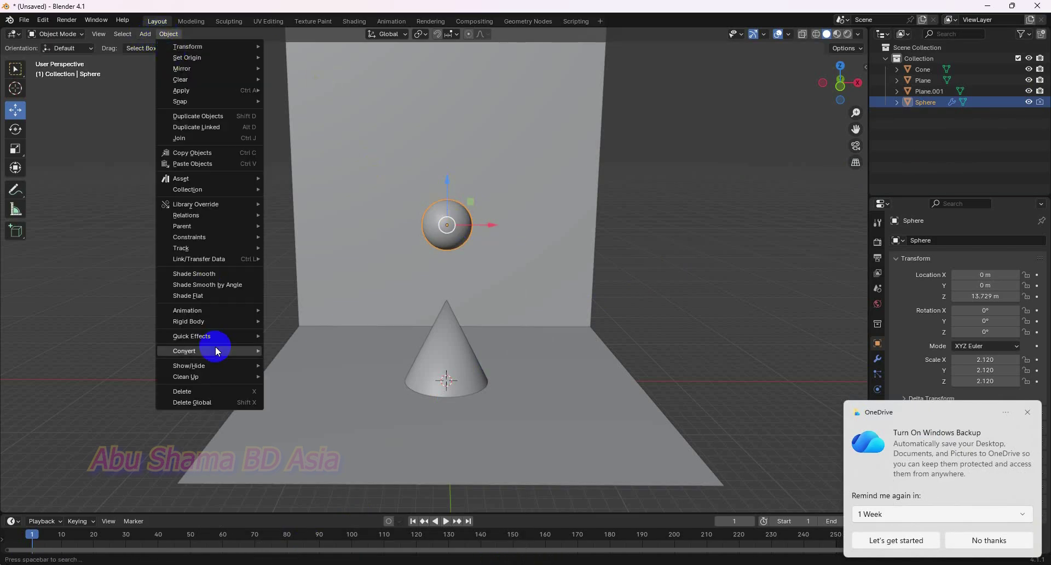
mouse_move(216, 346)
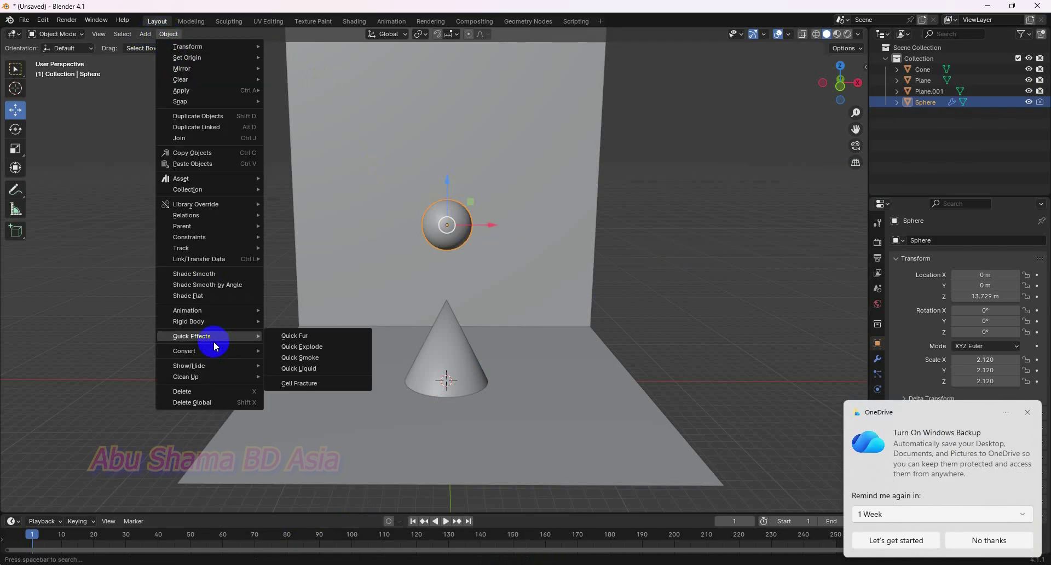
click(307, 383)
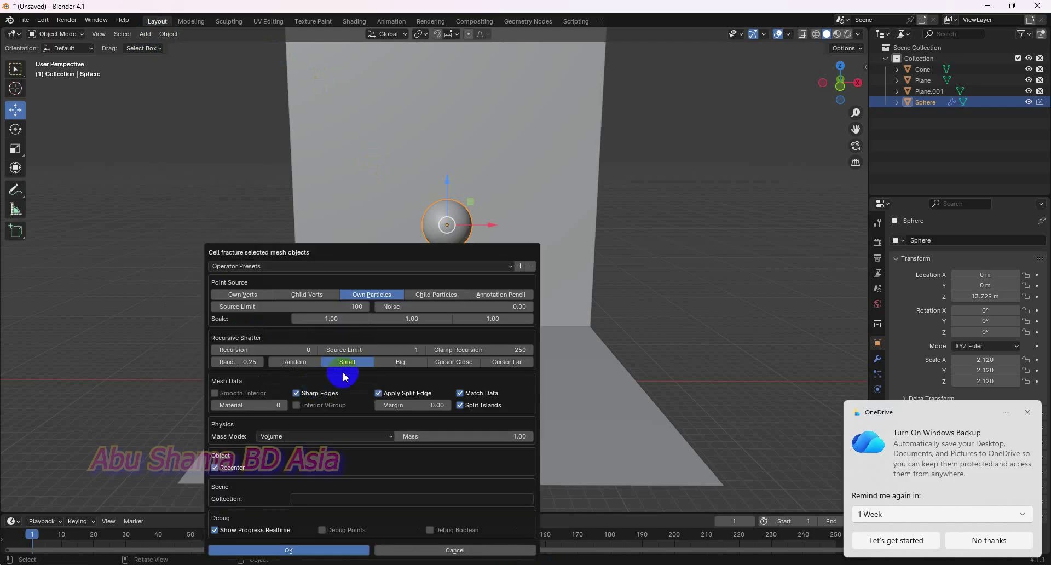
click(408, 349)
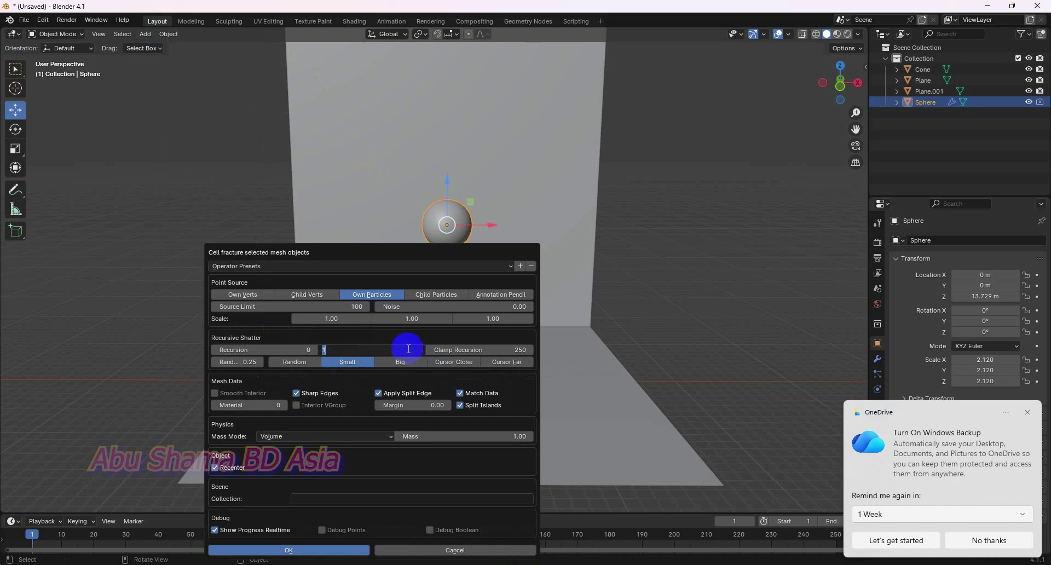
key(Return)
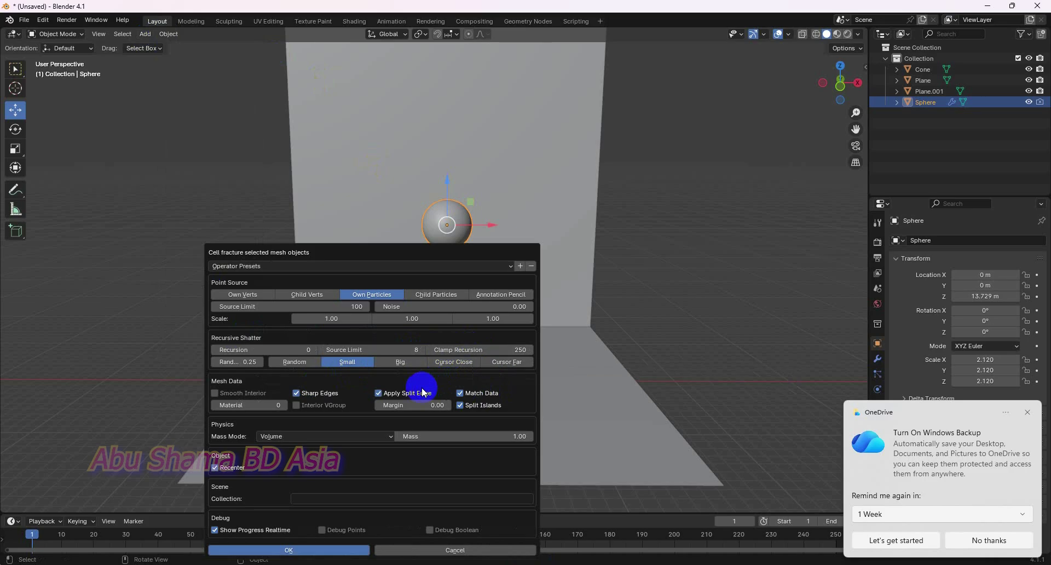
click(310, 363)
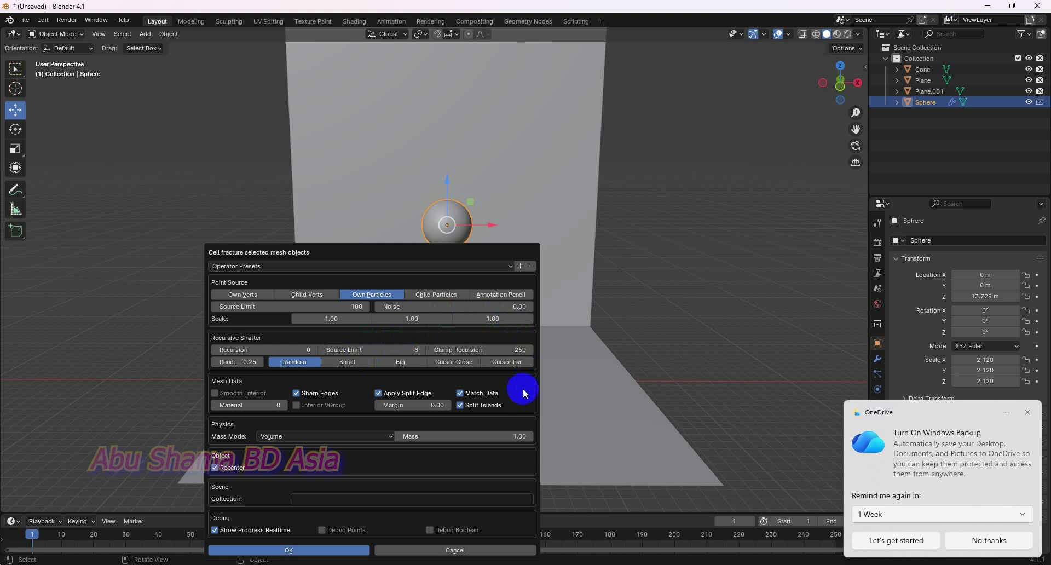
- Set Clamp Recursion to 1, run the sphere's Cell Fracture, and hide the original sphere
click(376, 436)
click(376, 436)
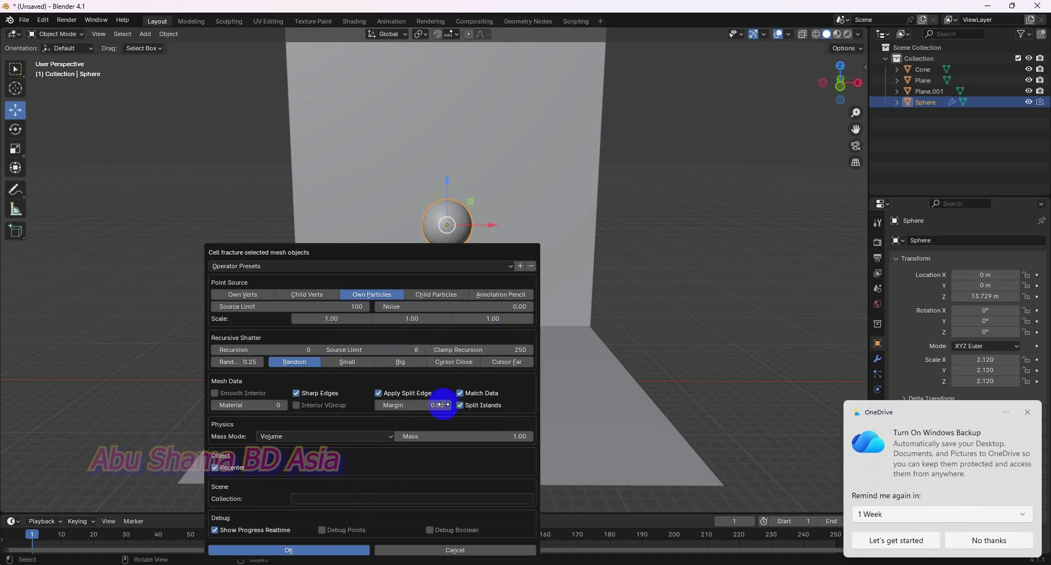
click(513, 349)
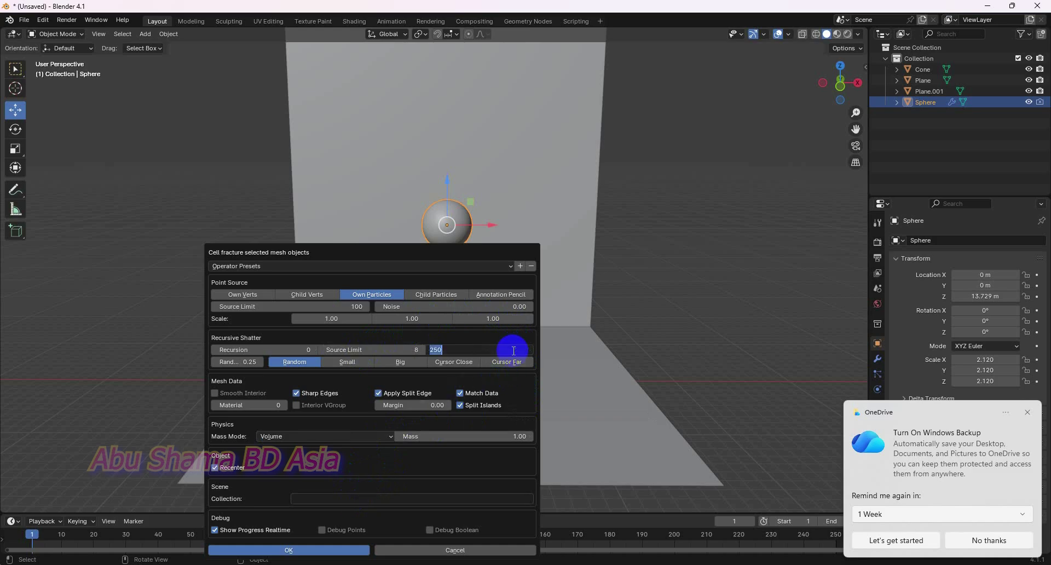
text(1)
key(Return)
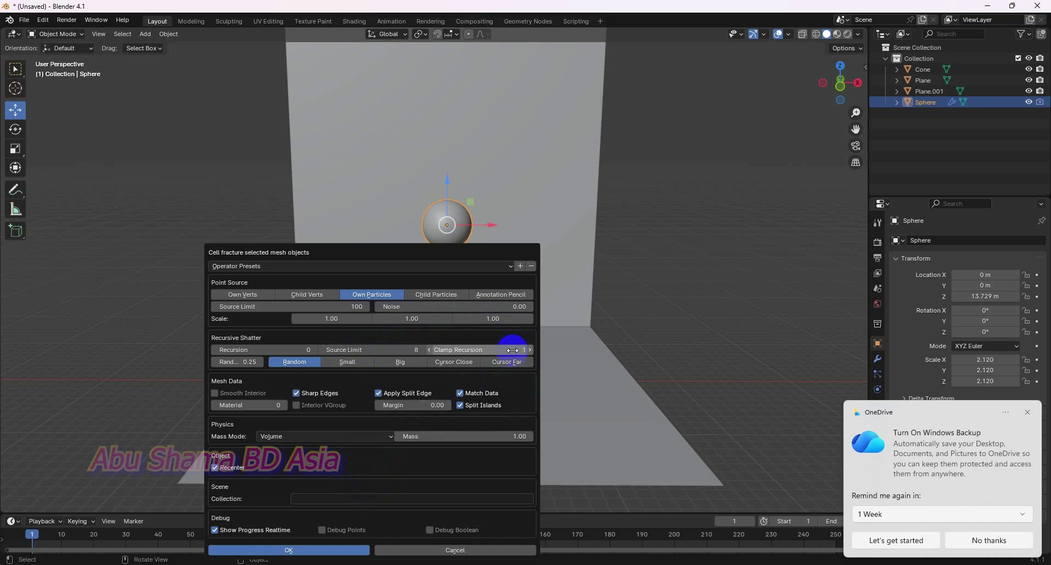
click(306, 549)
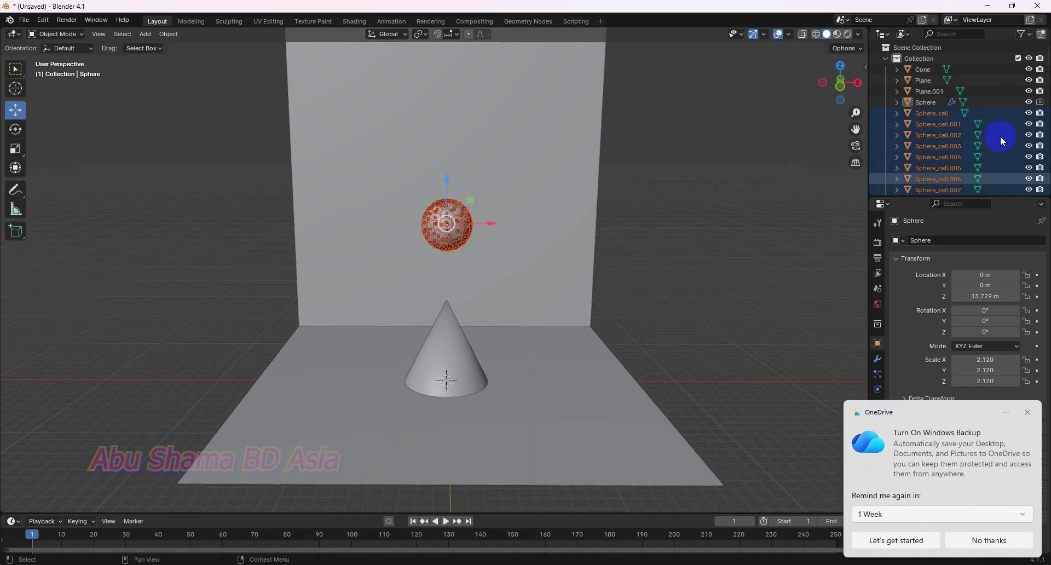
click(1027, 103)
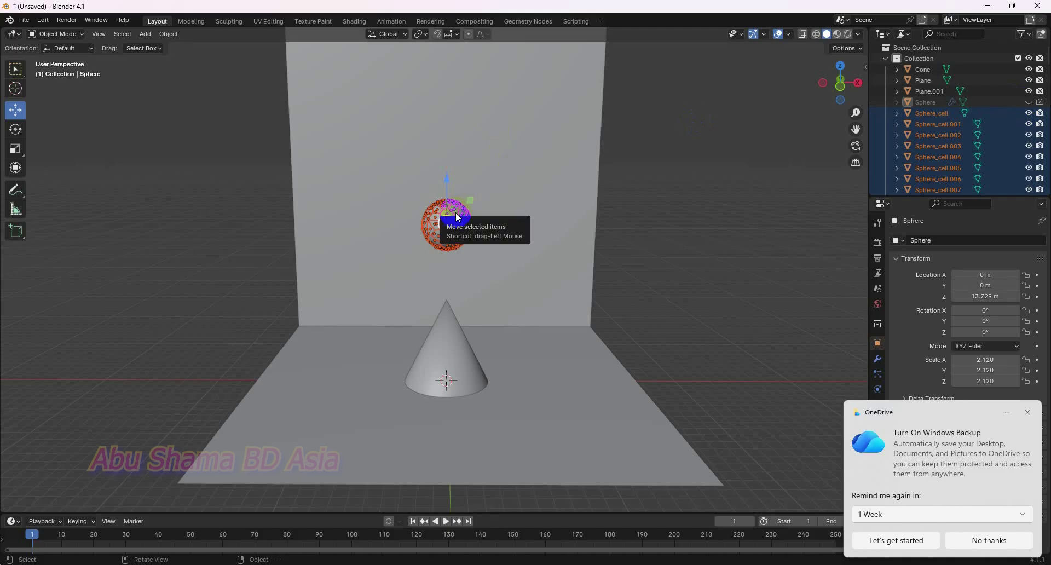
- Delete all the sphere cell pieces and unhide the original sphere
key(Delete)
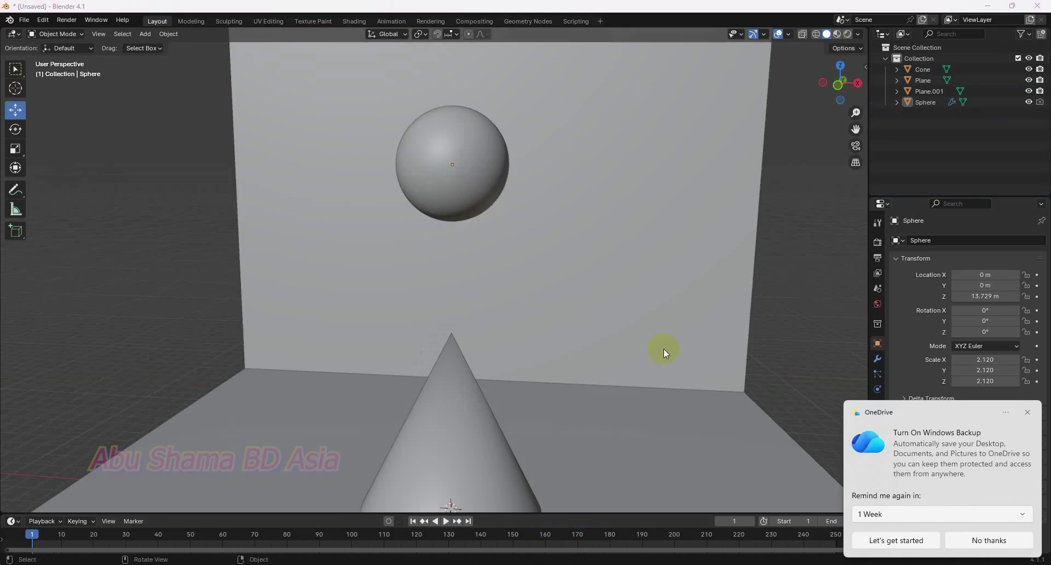
scroll(663, 349, down, 5)
middle_drag(505, 355, 482, 359)
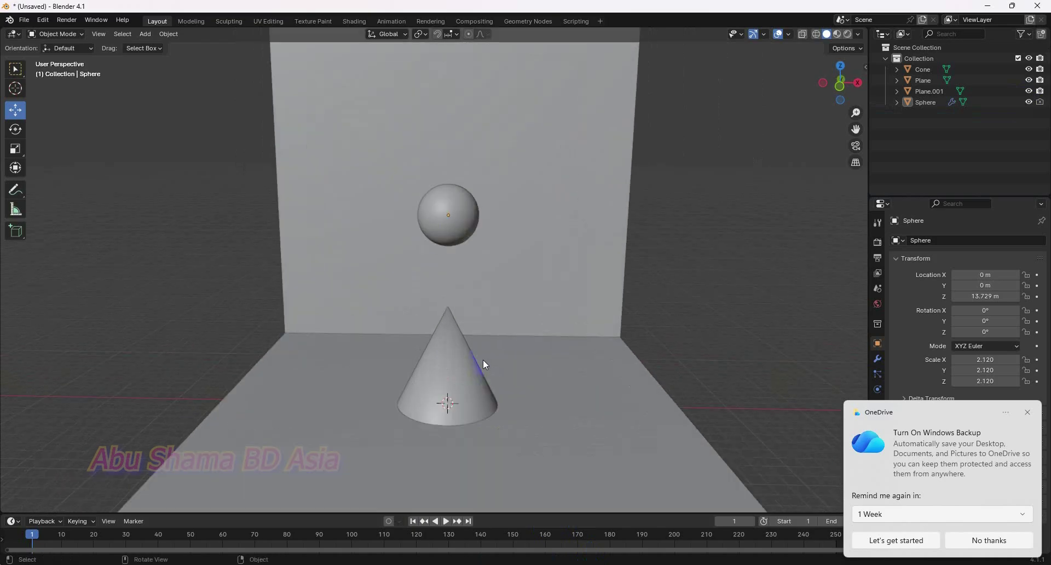
- Play the animation briefly with the unfractured sphere and return to frame 1
click(446, 523)
click(422, 522)
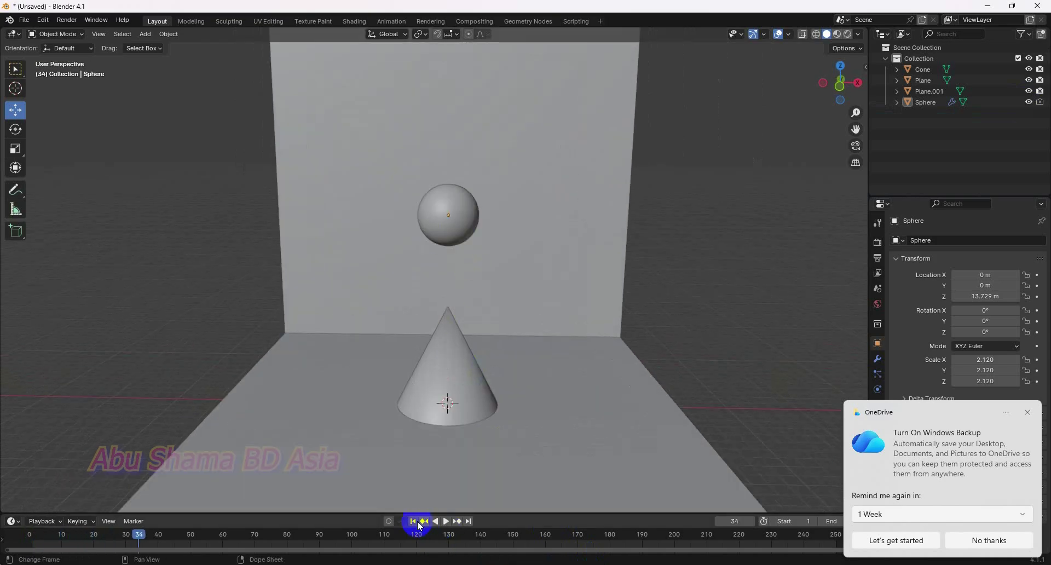
click(418, 521)
- Fracture the sphere with Cell Fracture using a Point Source limit of 4, and hide the original sphere
click(448, 210)
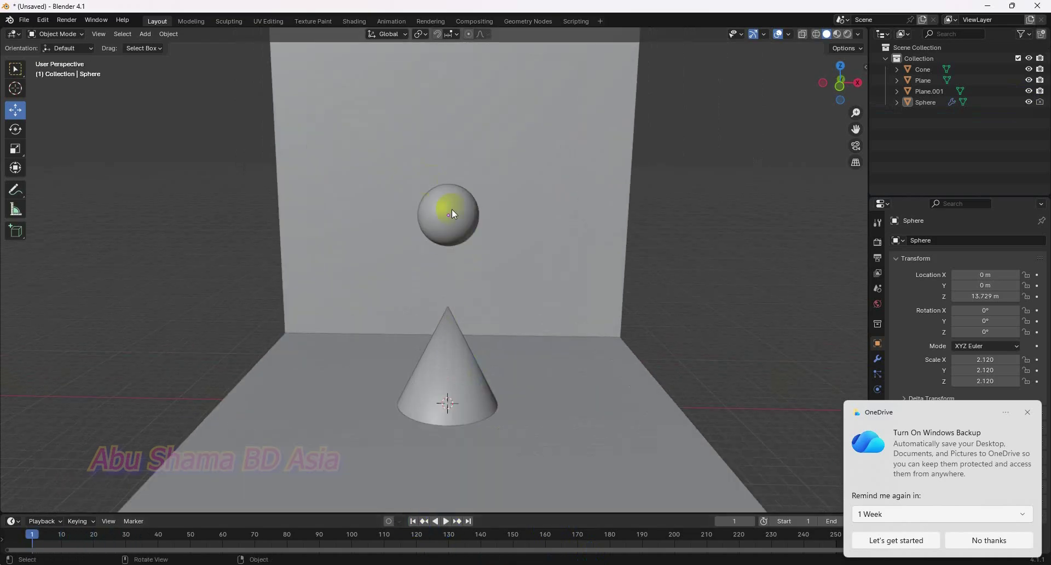
click(168, 35)
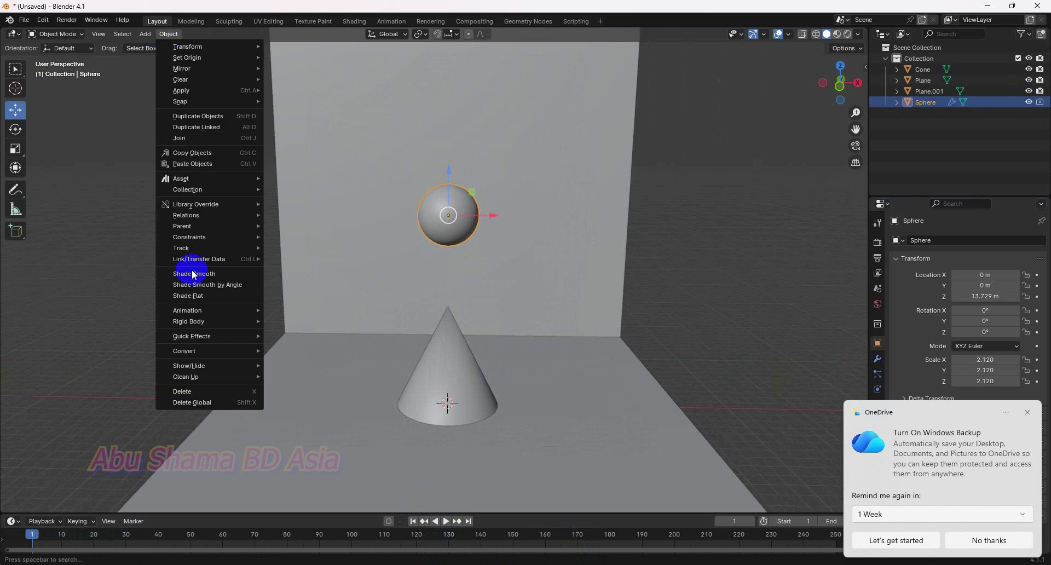
click(464, 366)
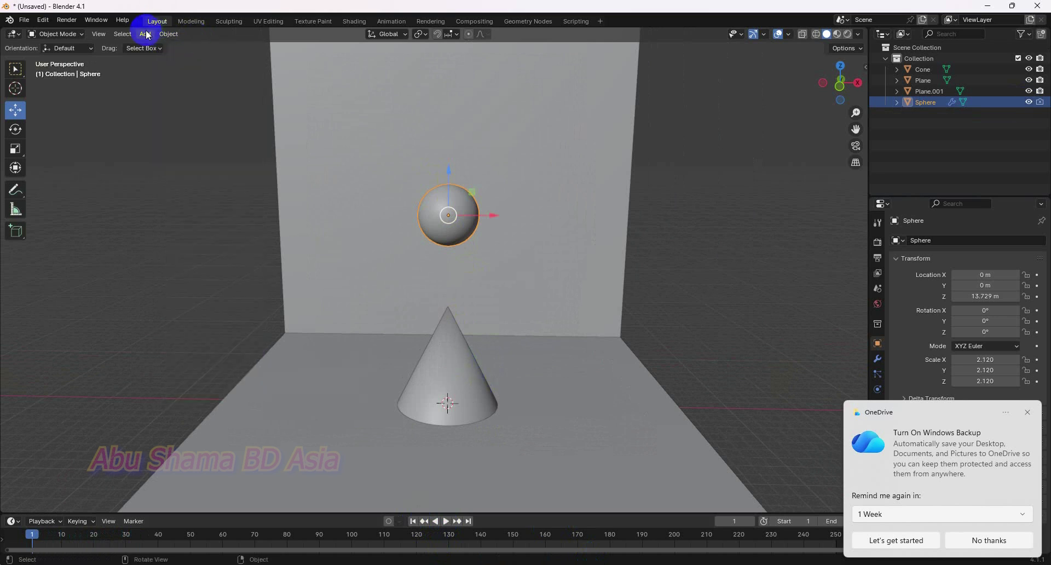
click(169, 34)
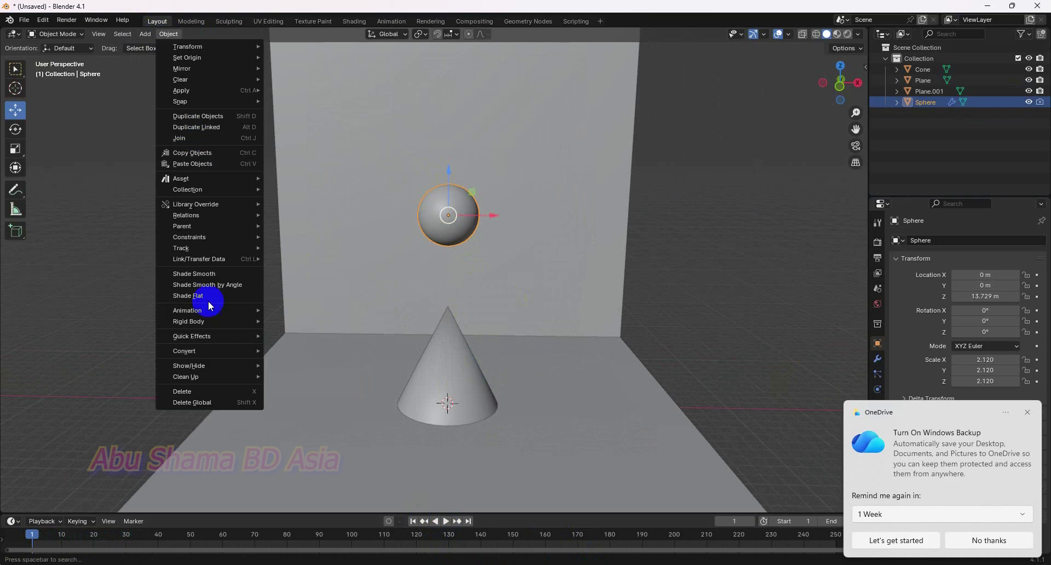
mouse_move(217, 338)
click(318, 382)
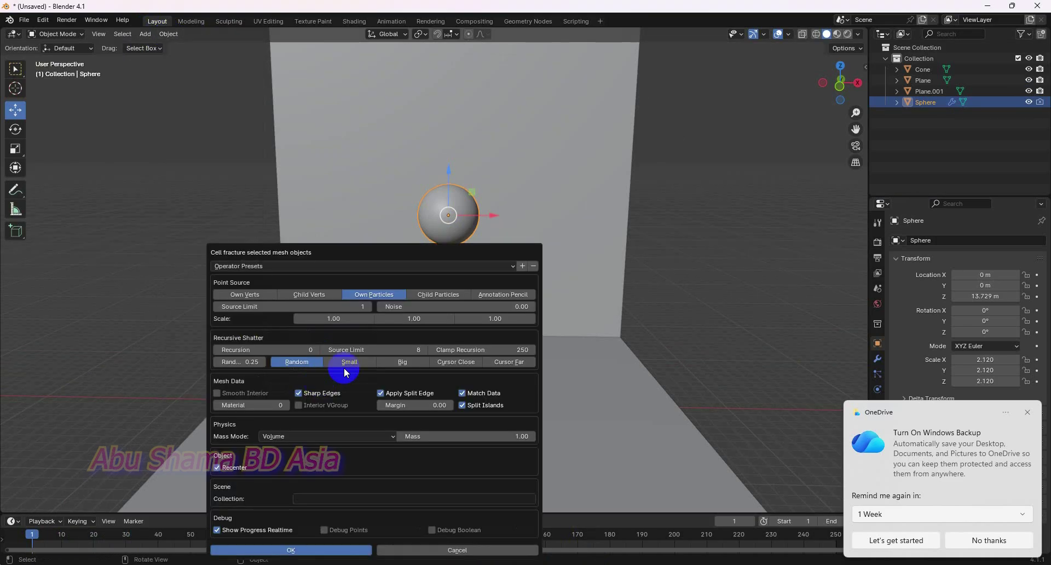
click(337, 307)
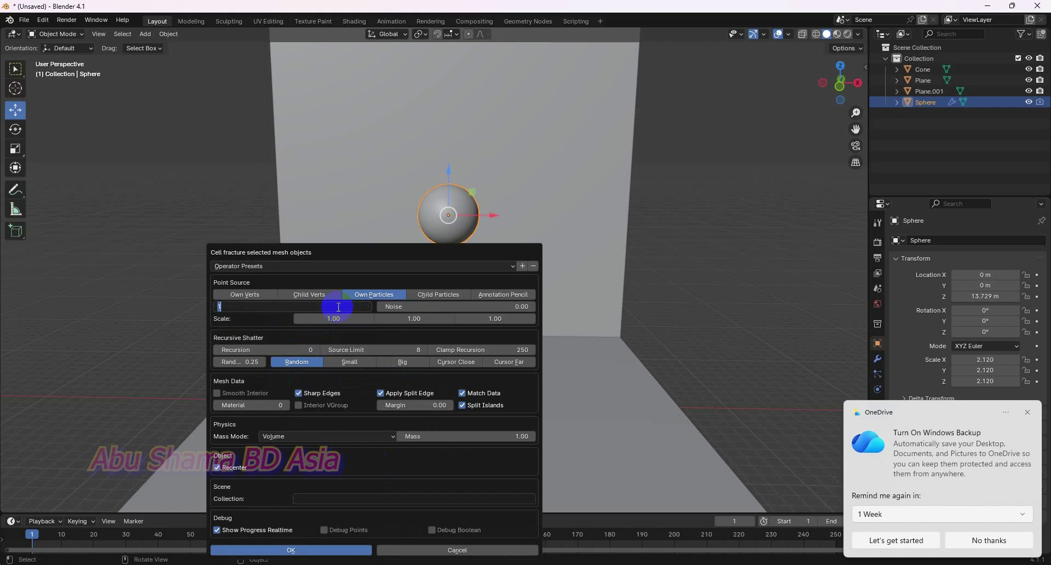
text(4)
click(330, 550)
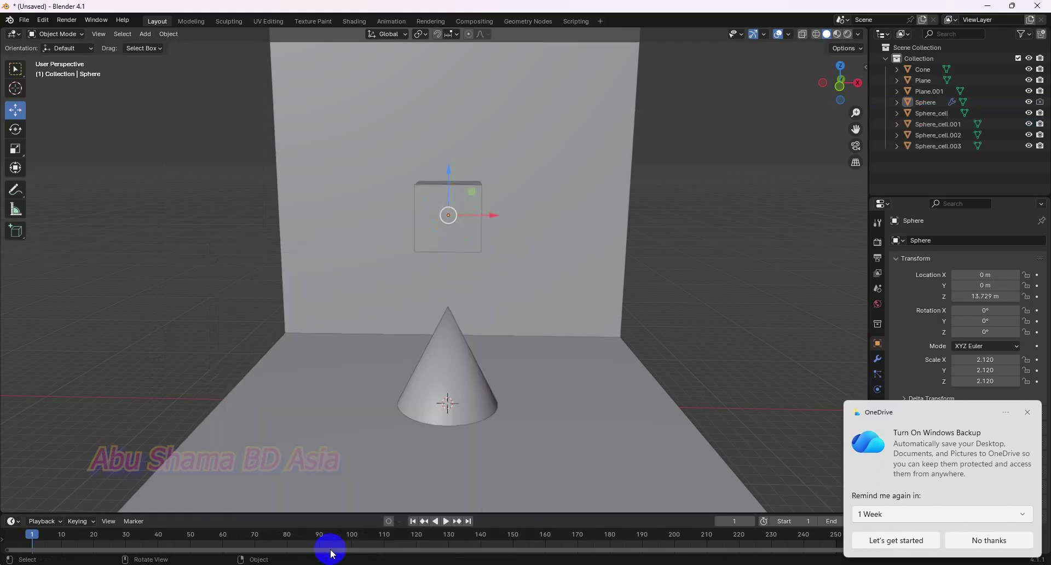
click(1028, 102)
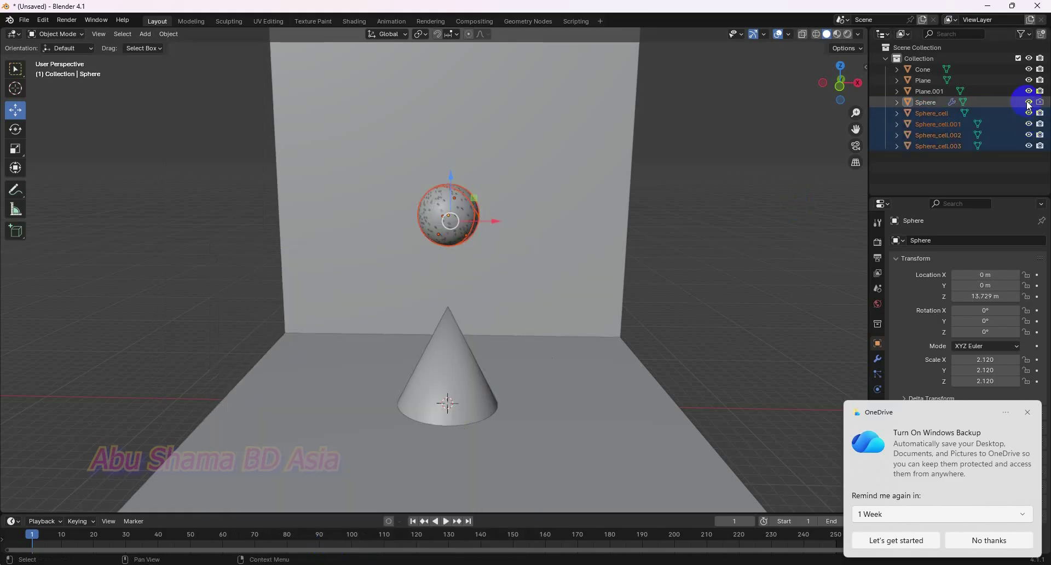
- Select all the sphere cell pieces together and make them active rigid bodies
click(645, 249)
middle_drag(648, 246, 590, 204)
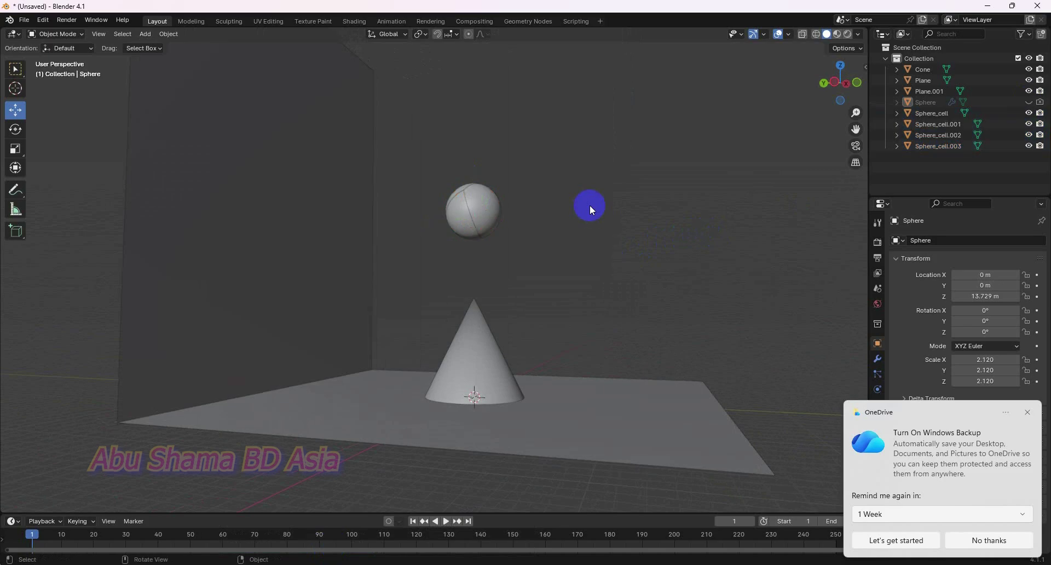
drag(594, 135, 423, 264)
middle_drag(422, 265, 498, 297)
scroll(456, 294, down, 2)
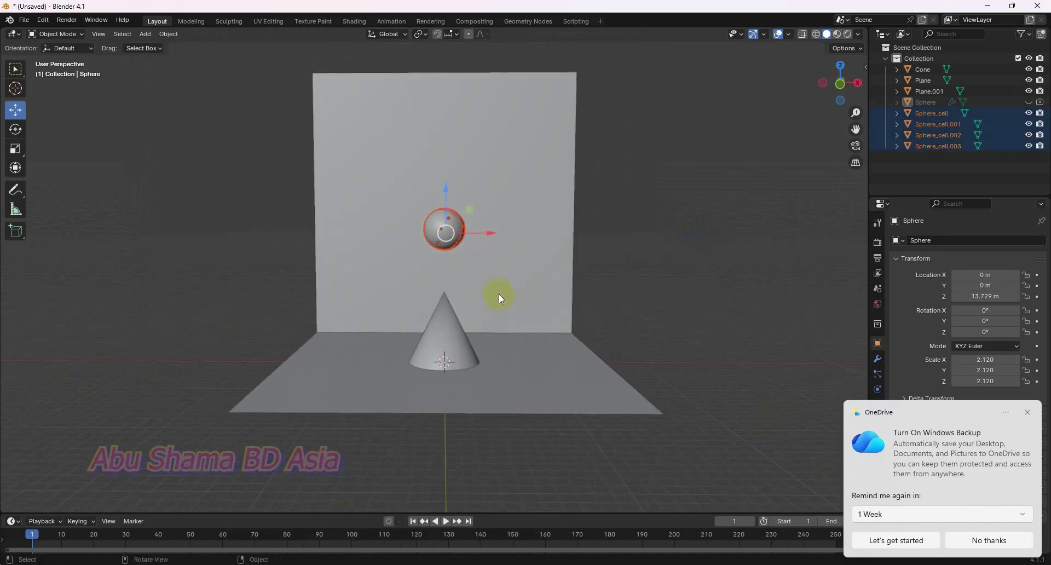
click(169, 34)
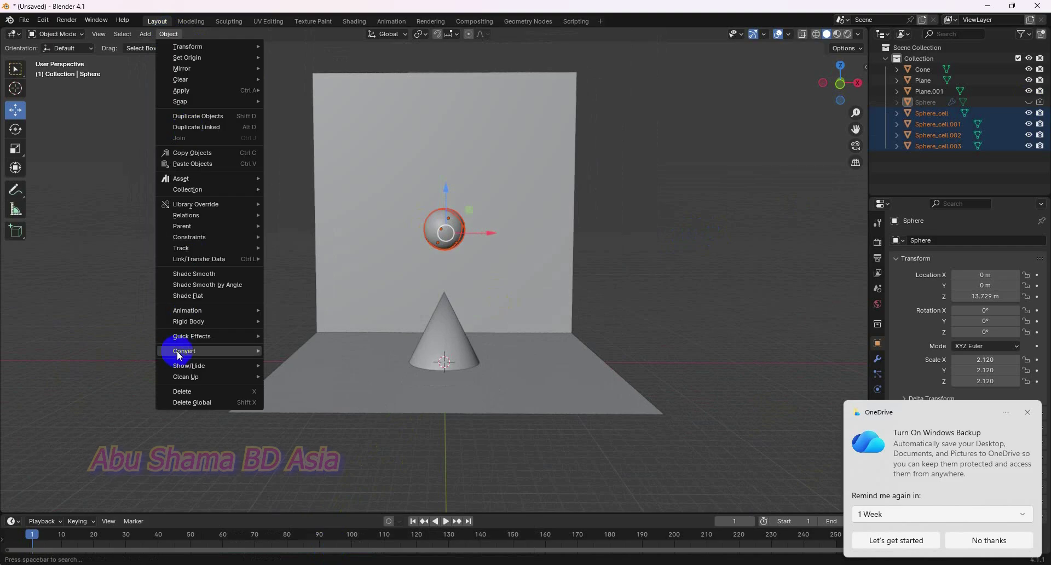
mouse_move(202, 336)
mouse_move(230, 321)
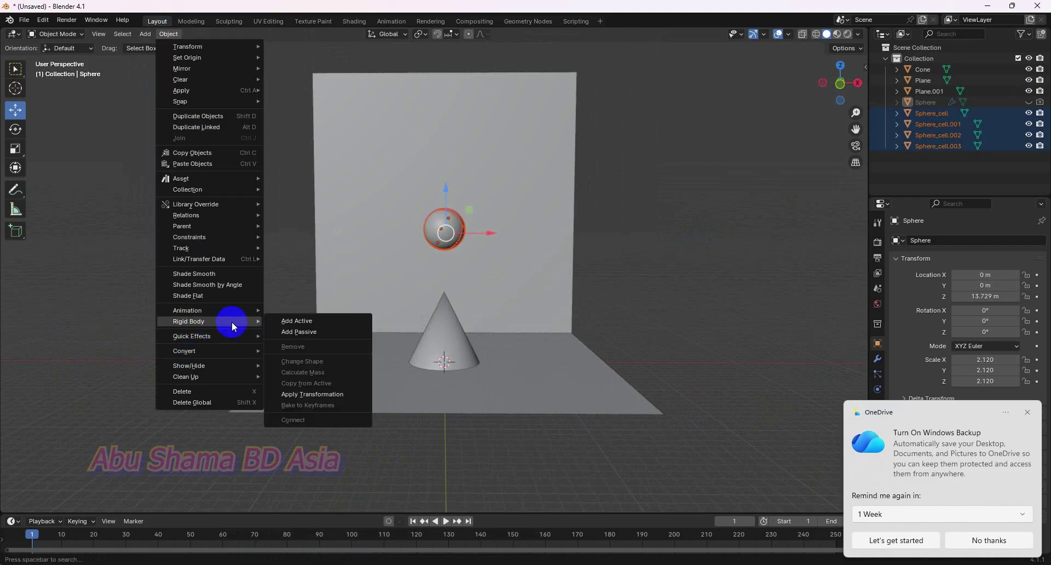
click(312, 321)
scroll(665, 386, up, 2)
scroll(548, 426, down, 2)
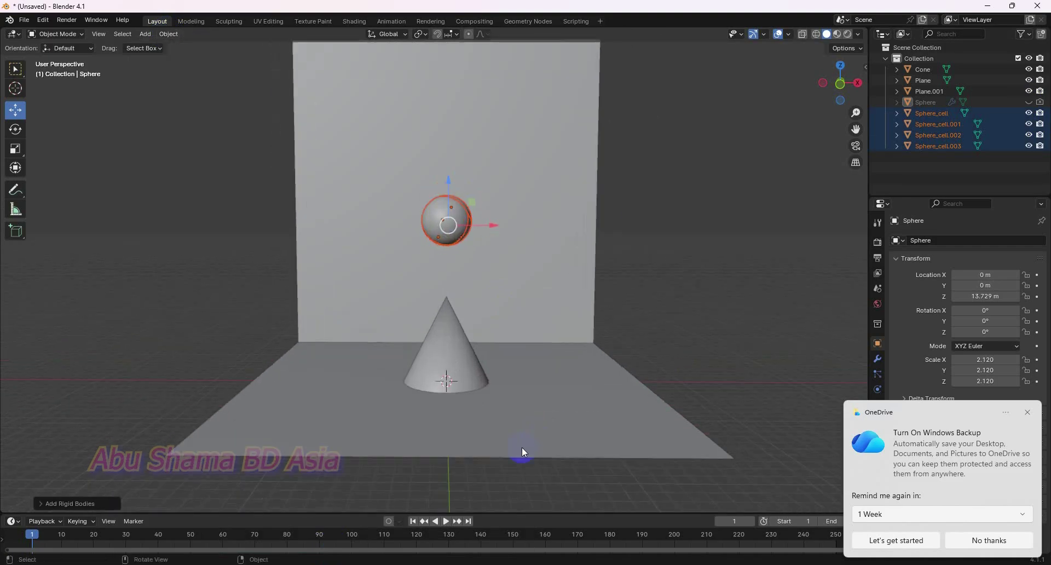
- Play the rigid body simulation to check how the sphere pieces fall onto the cone and floor, and stop playback
click(446, 522)
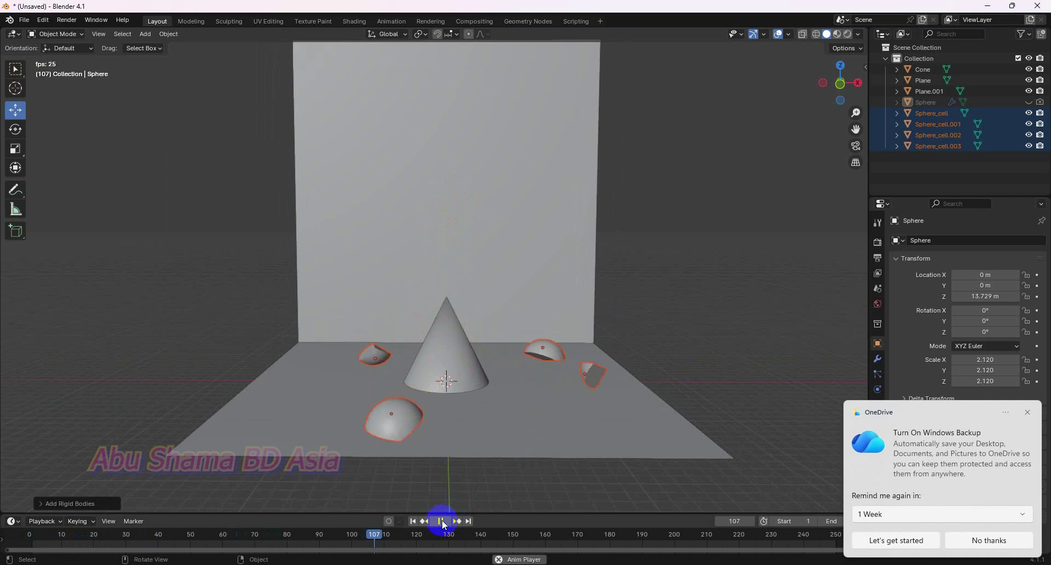
click(442, 521)
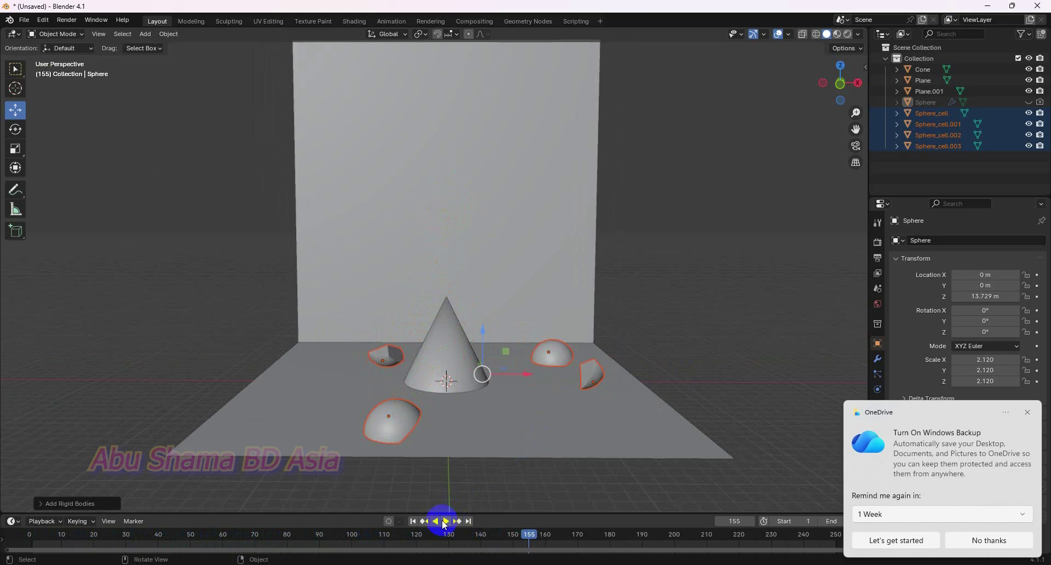
scroll(531, 411, down, 2)
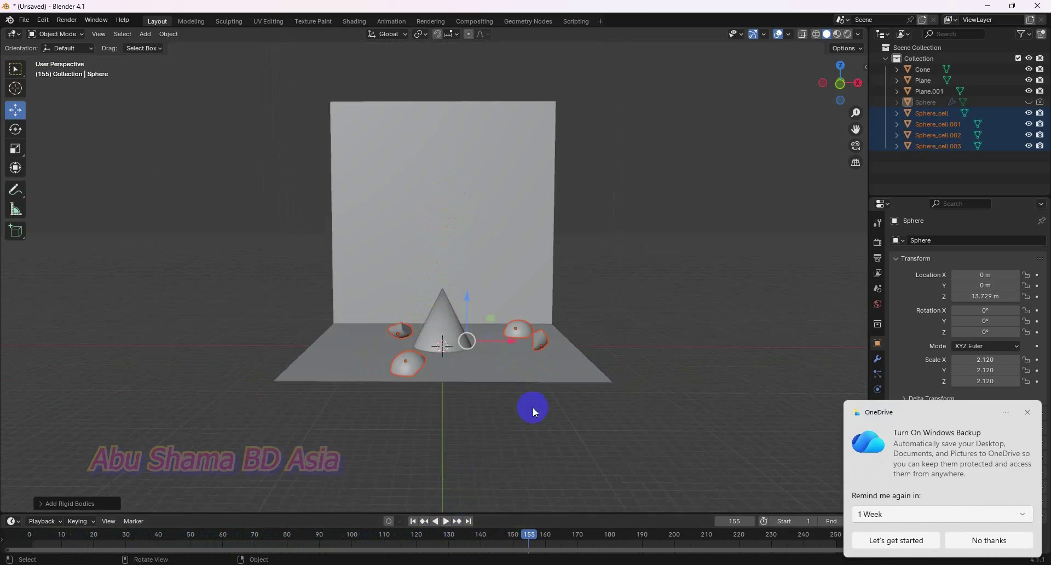
- Start opening another project file and discard the unsaved changes in the current scene
click(66, 20)
click(44, 21)
mouse_move(25, 20)
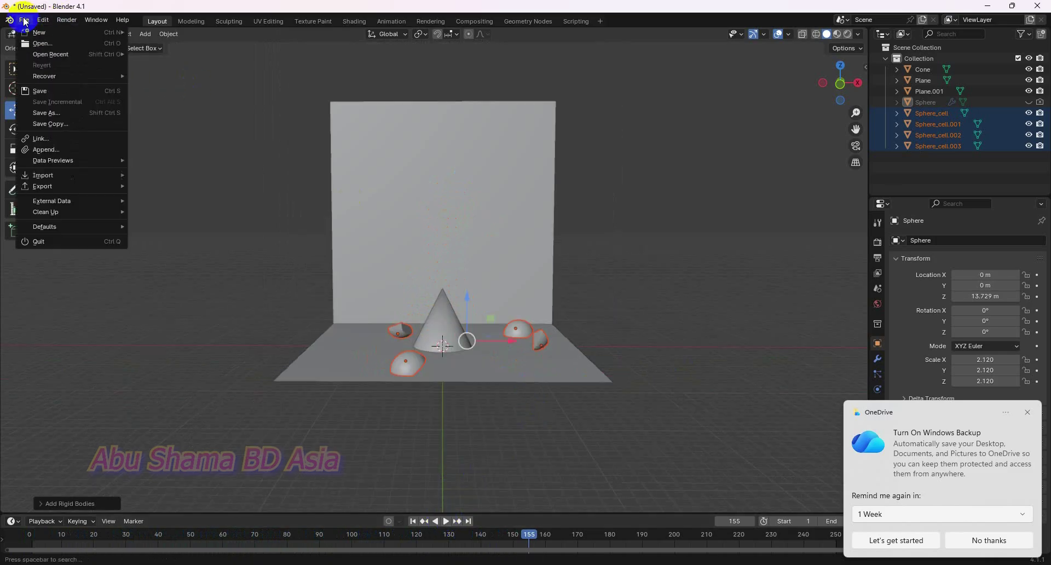
click(36, 43)
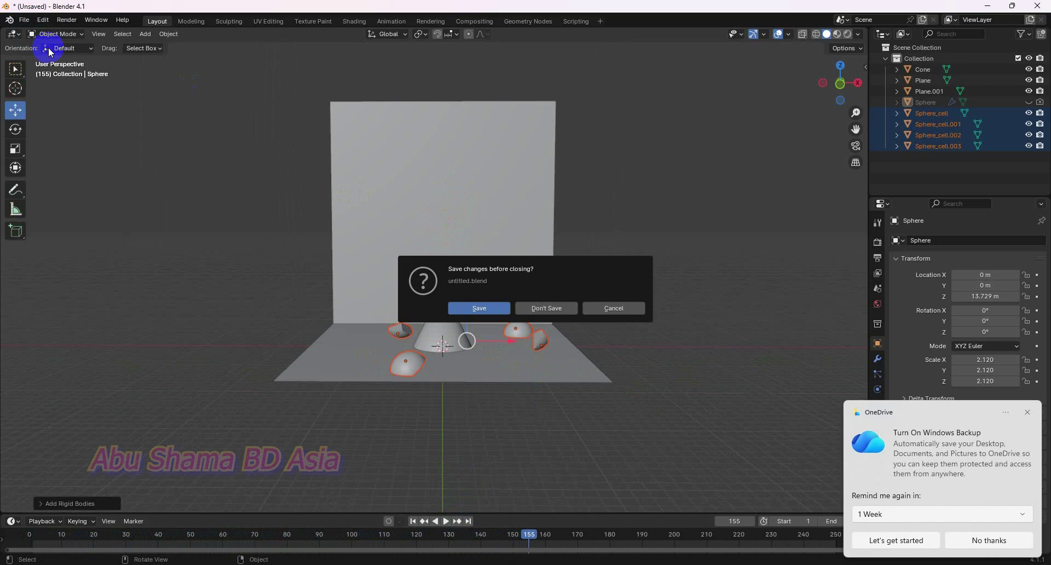
click(551, 308)
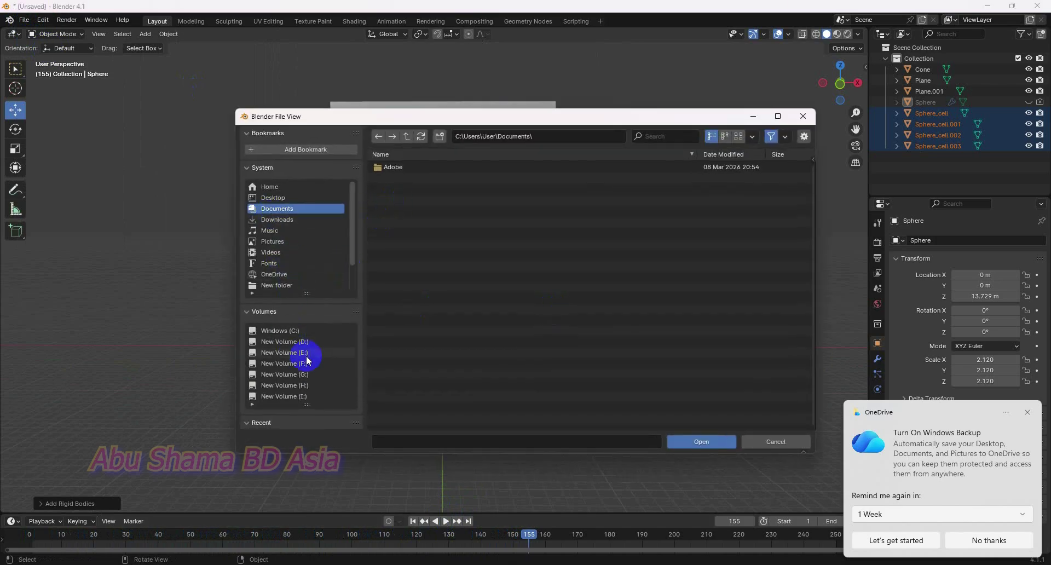
- Browse the drives and their folders for the saved cell fracture project file
click(304, 385)
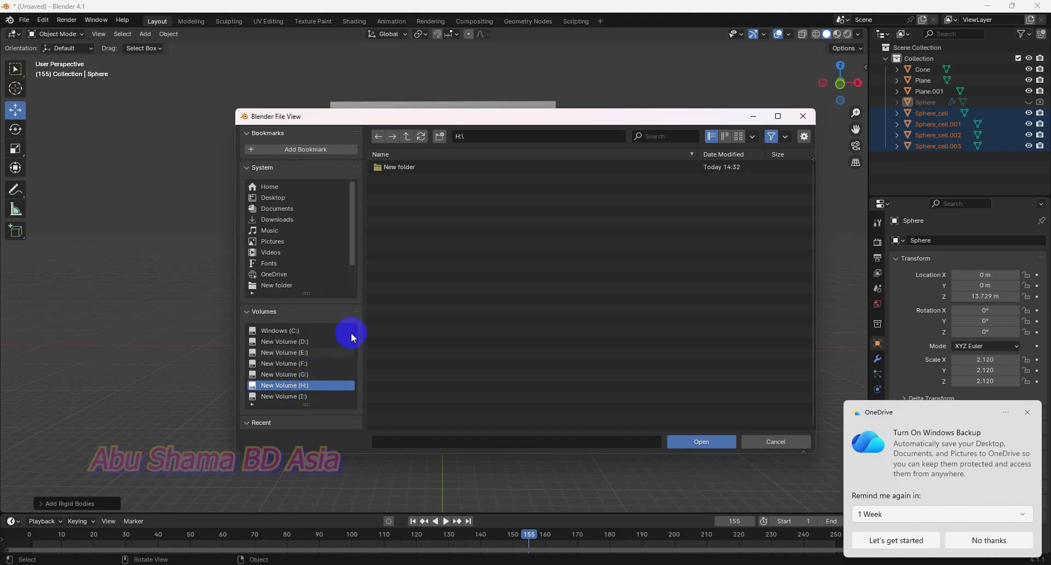
double_click(403, 166)
click(308, 384)
click(305, 374)
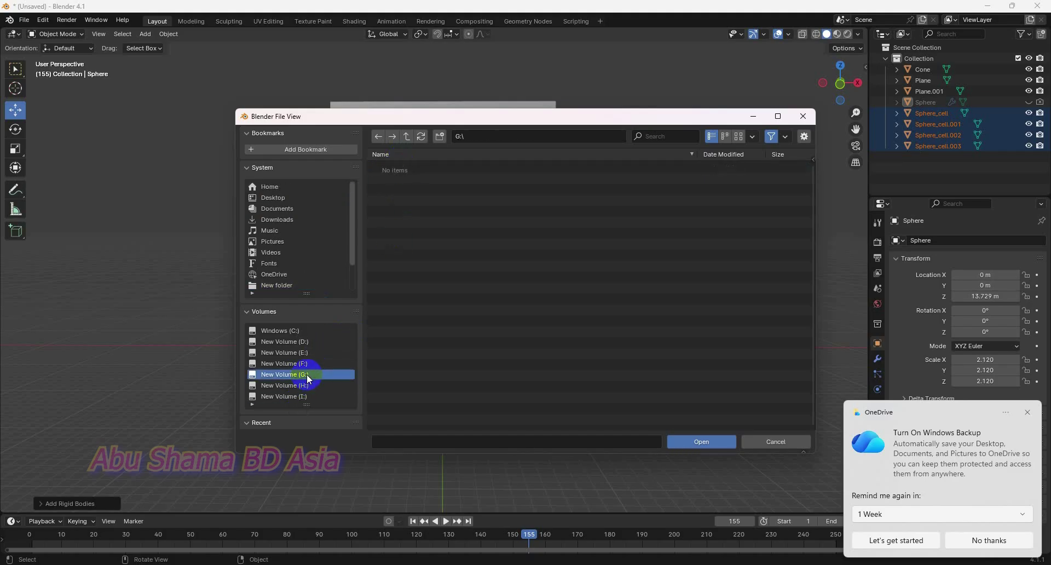
click(306, 364)
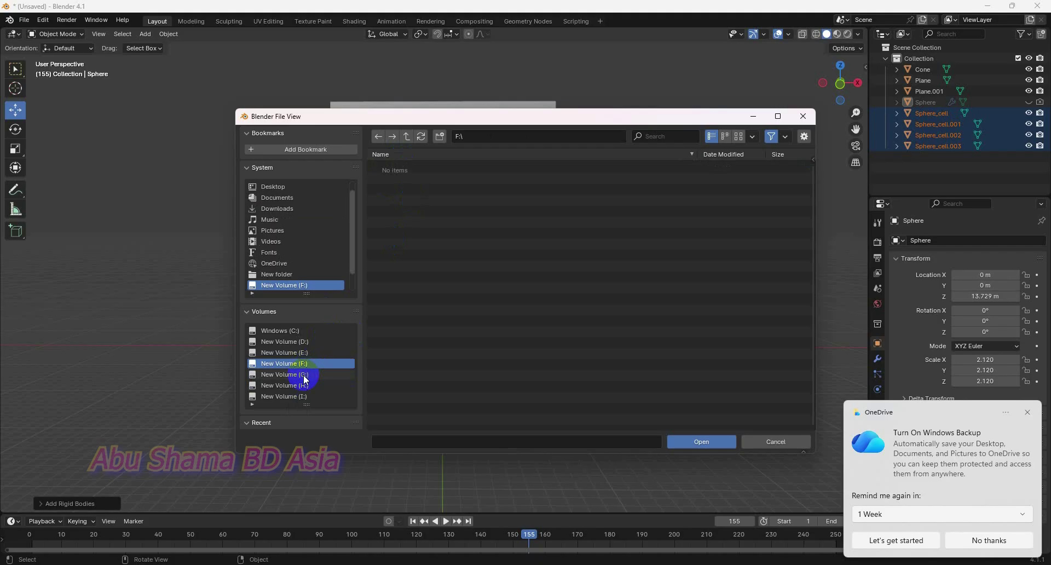
click(305, 374)
double_click(404, 166)
double_click(408, 167)
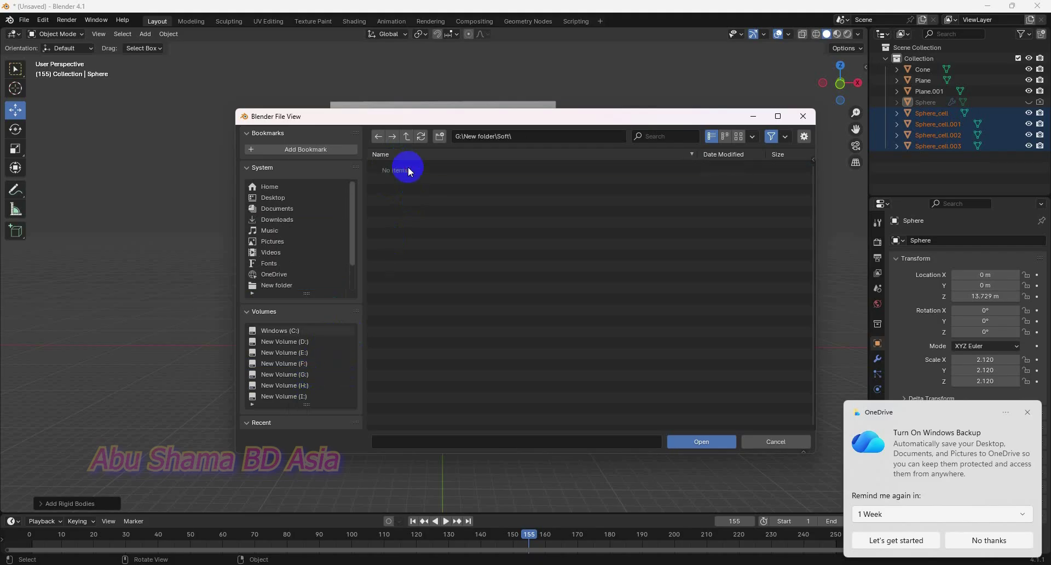
click(305, 364)
click(305, 352)
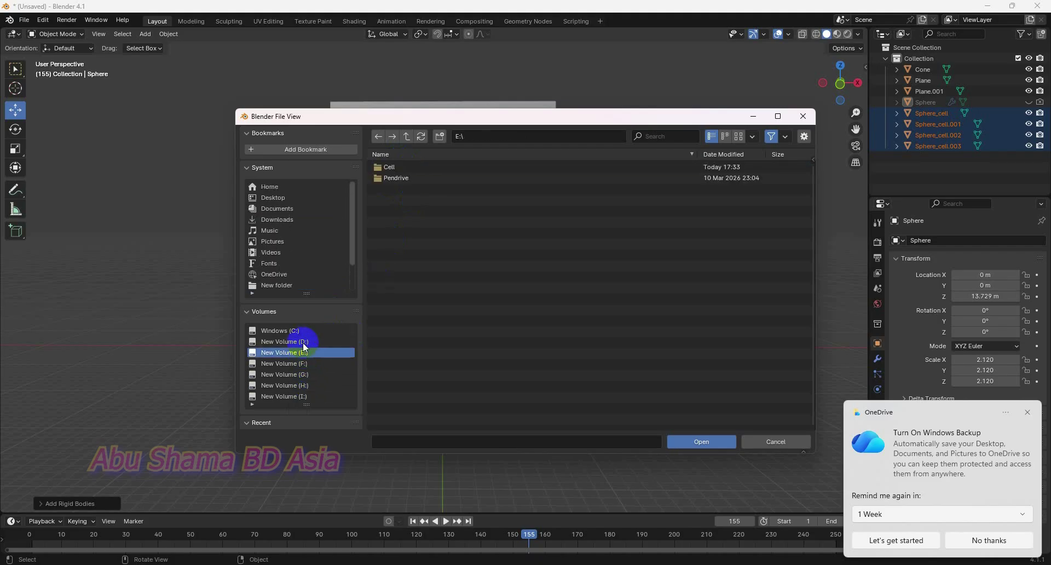
click(304, 342)
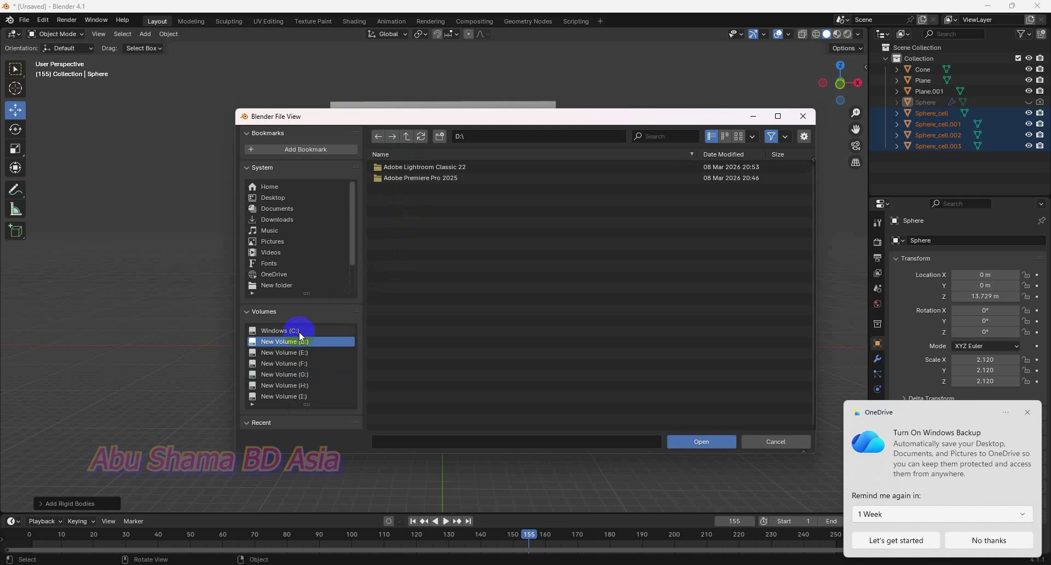
click(301, 331)
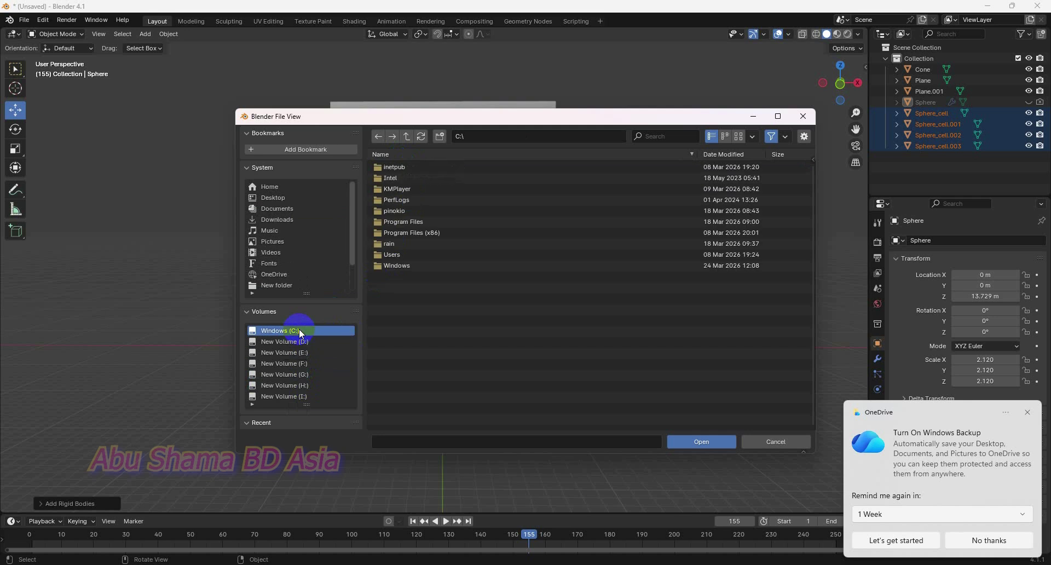
click(301, 396)
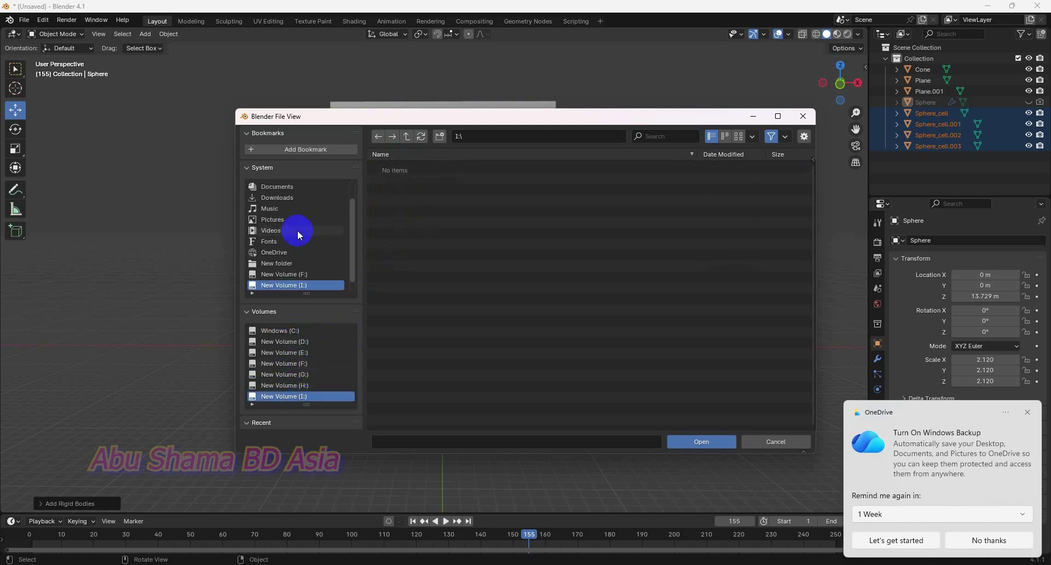
- Open cell fracture 1.blend from the model folder on the Desktop
scroll(293, 234, up, 1)
click(281, 188)
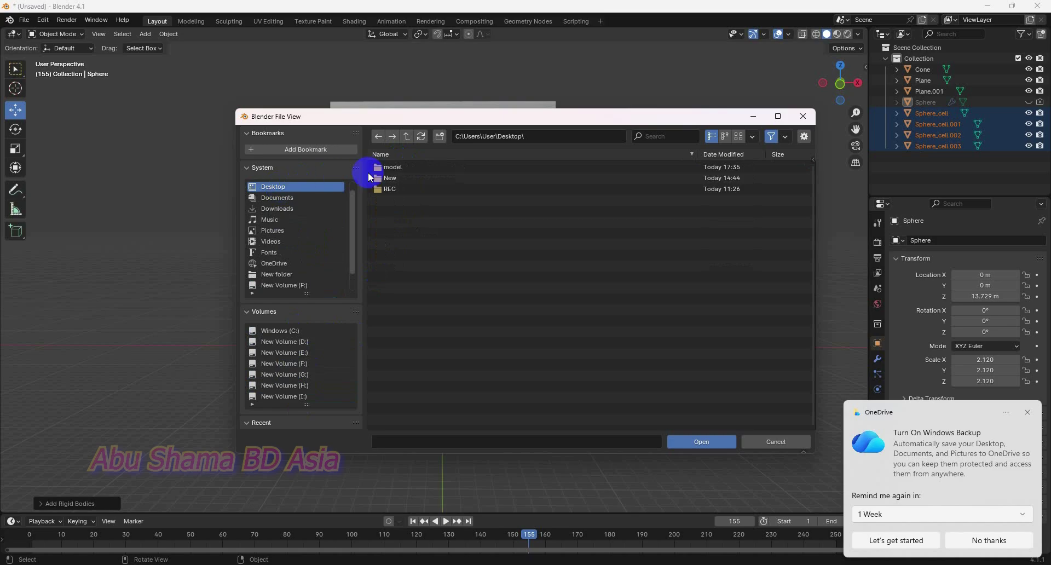
double_click(414, 165)
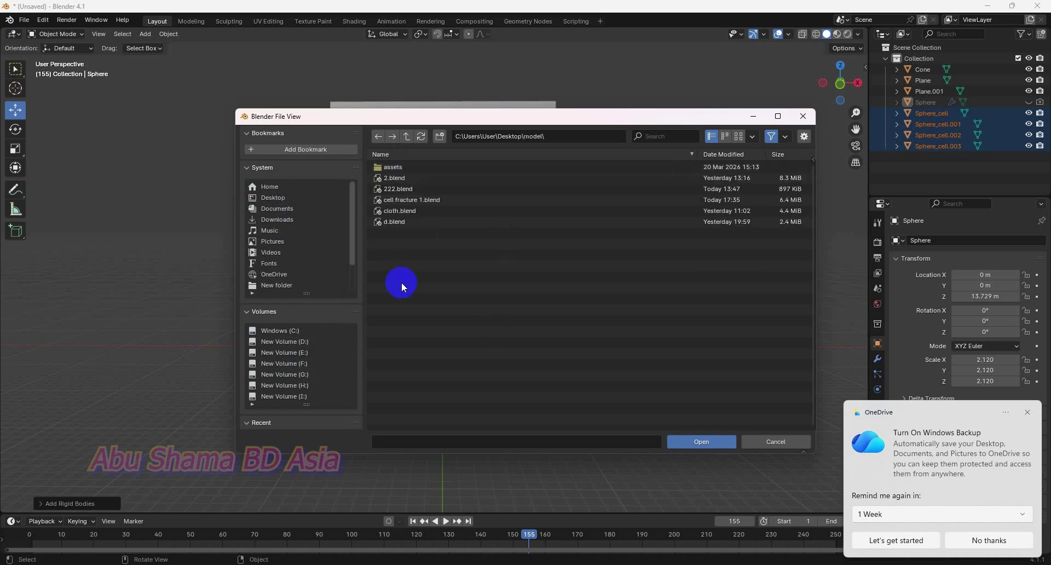
double_click(402, 199)
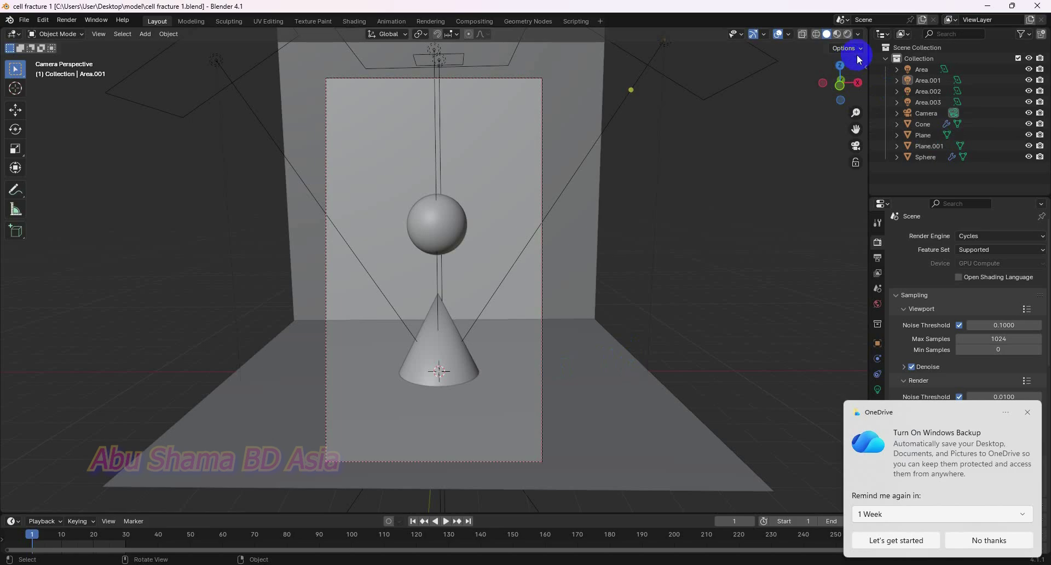
- Display the camera view in rendered shading and dismiss the OneDrive backup notification
click(847, 34)
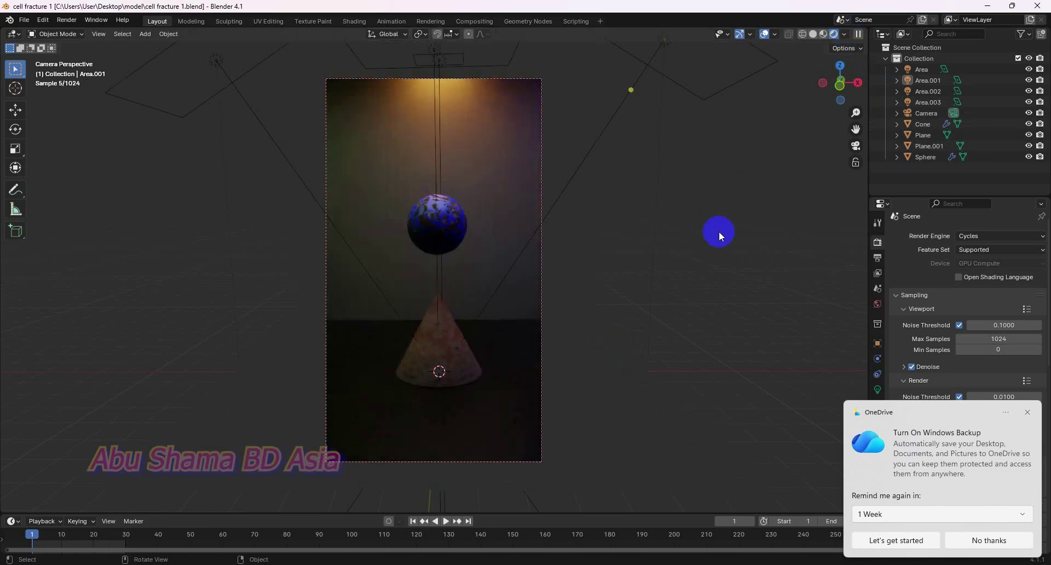
scroll(730, 232, down, 2)
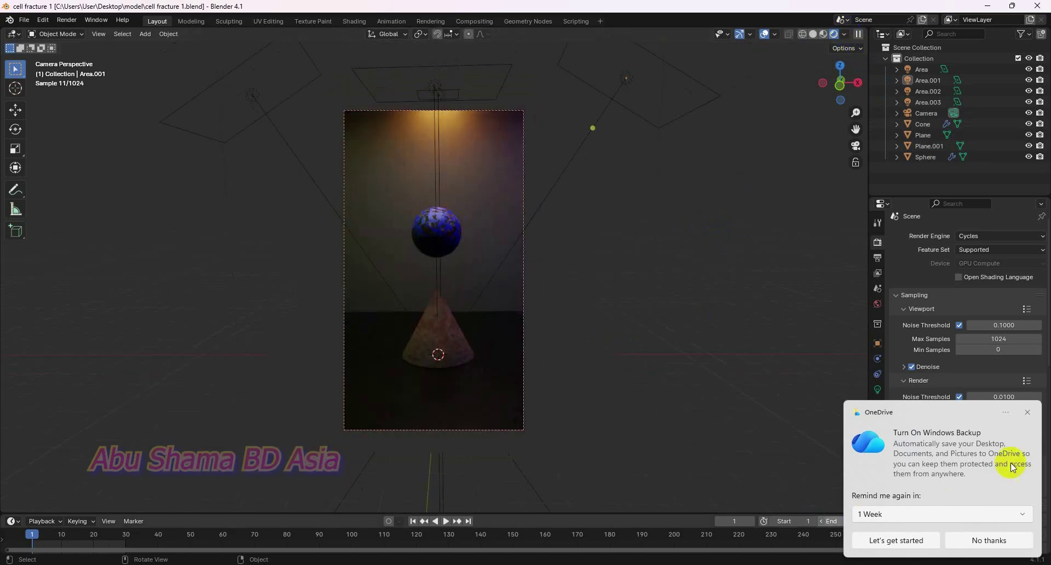
click(1026, 413)
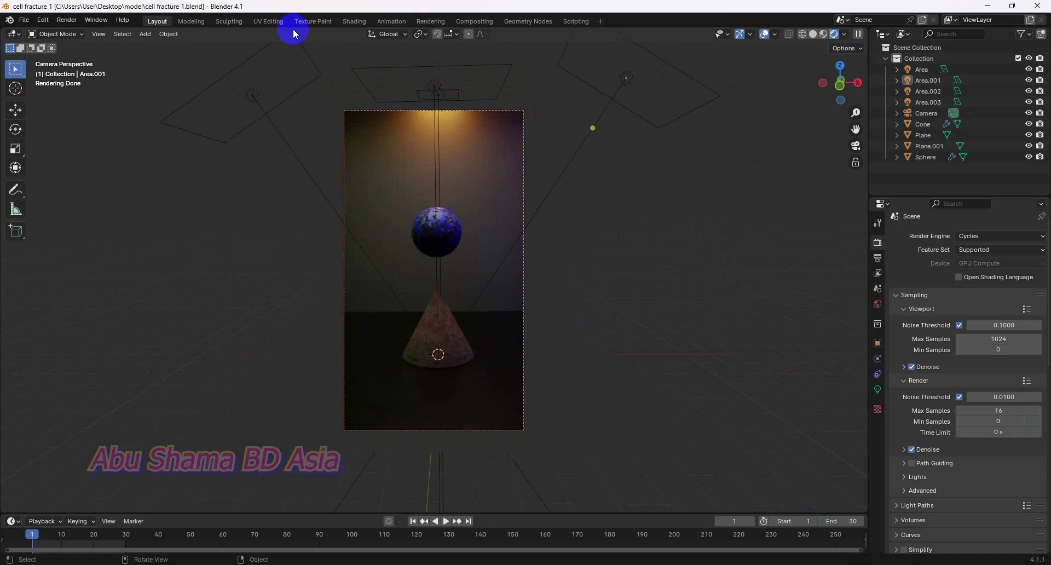
scroll(651, 308, up, 1)
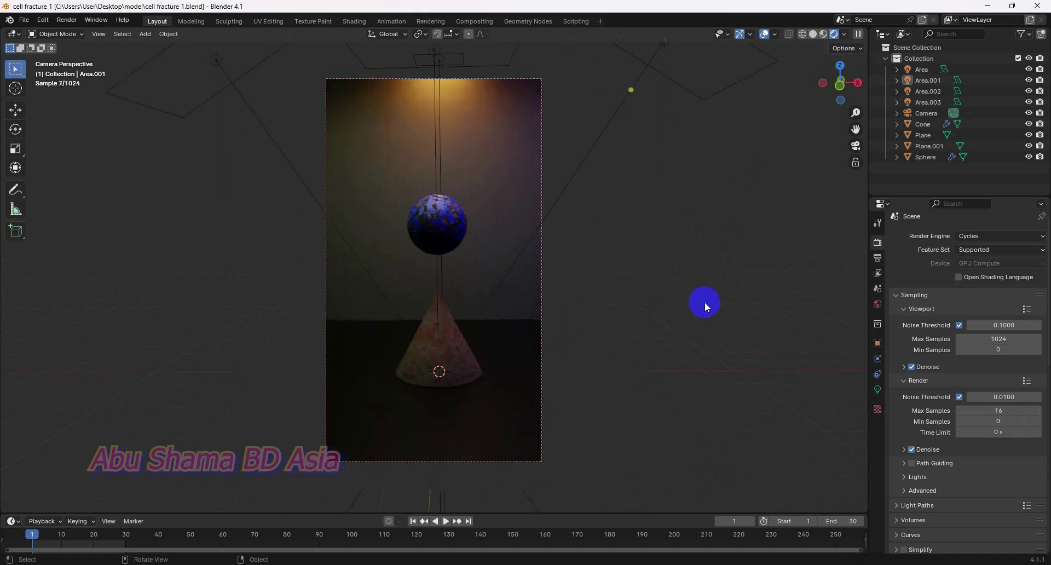
scroll(704, 301, down, 1)
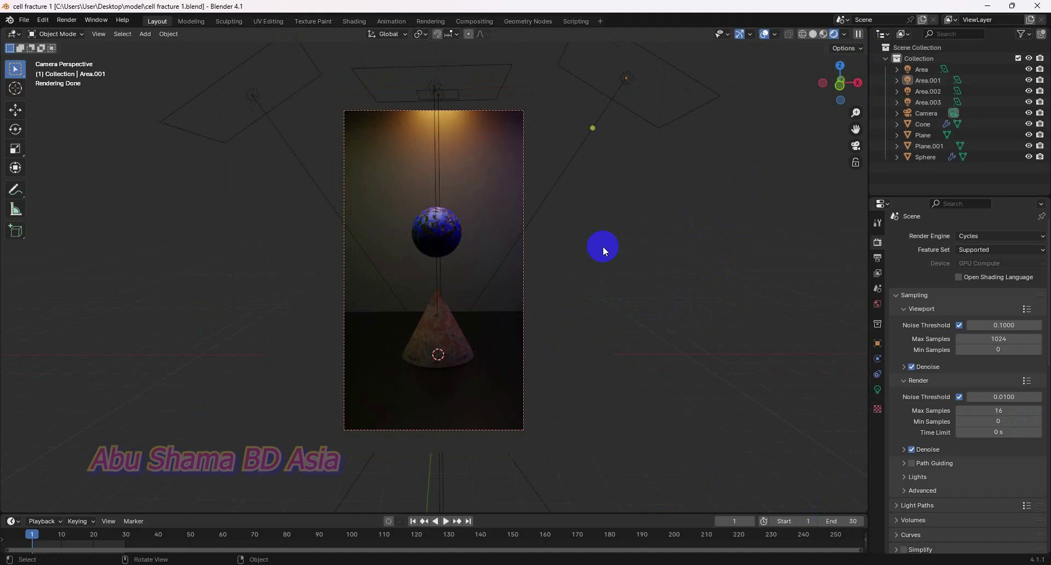
scroll(665, 244, down, 1)
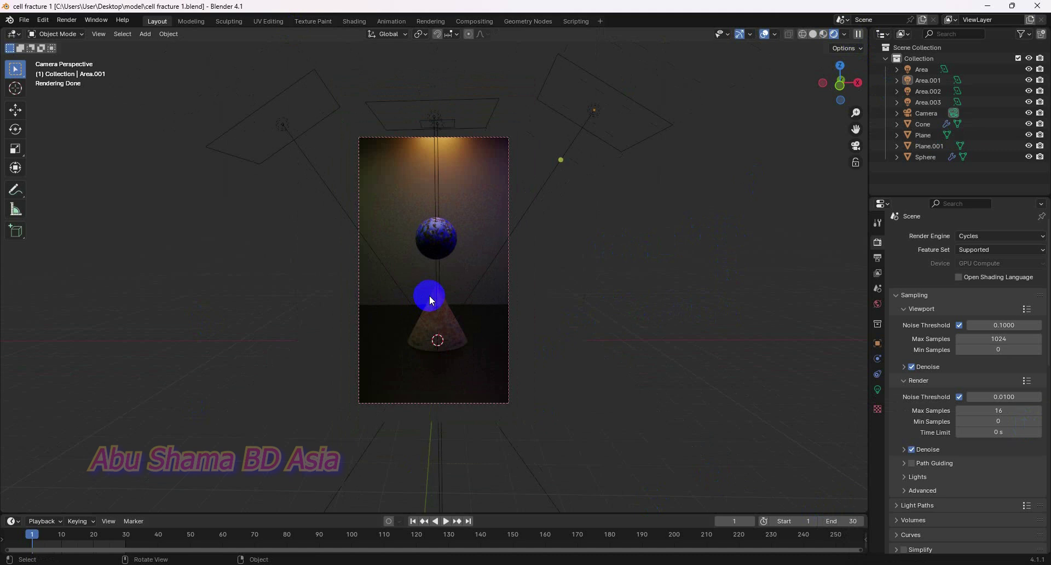
scroll(480, 242, up, 2)
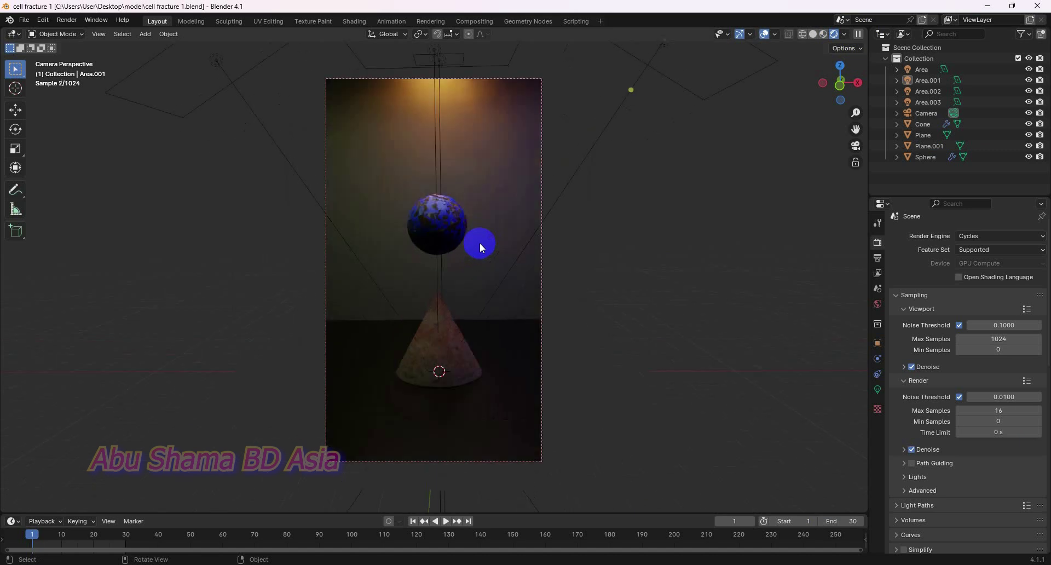
- Select the sphere, play its fall toward the cone, stop playback, and return to frame 1
click(448, 221)
click(446, 524)
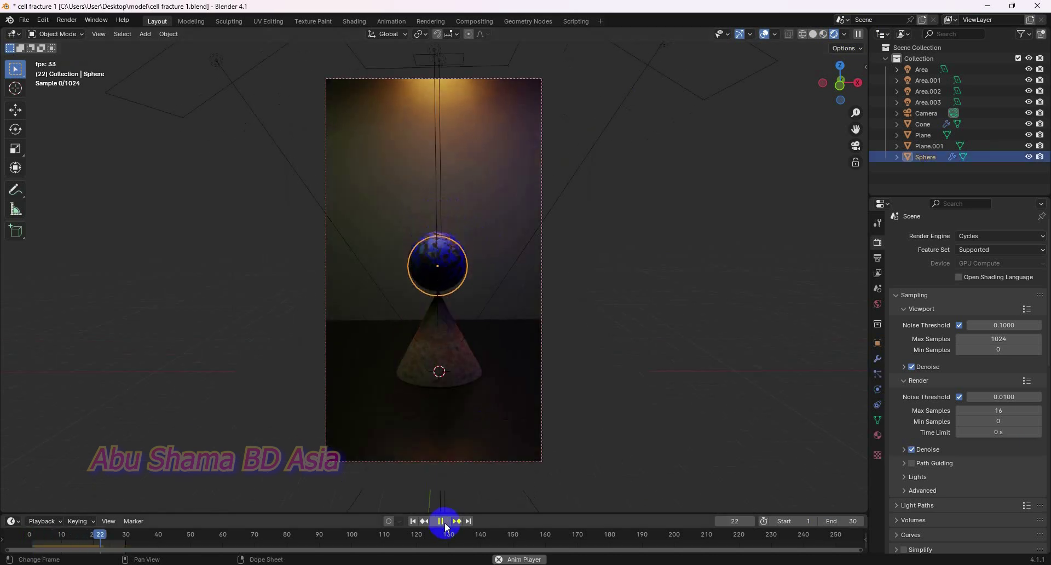
click(441, 521)
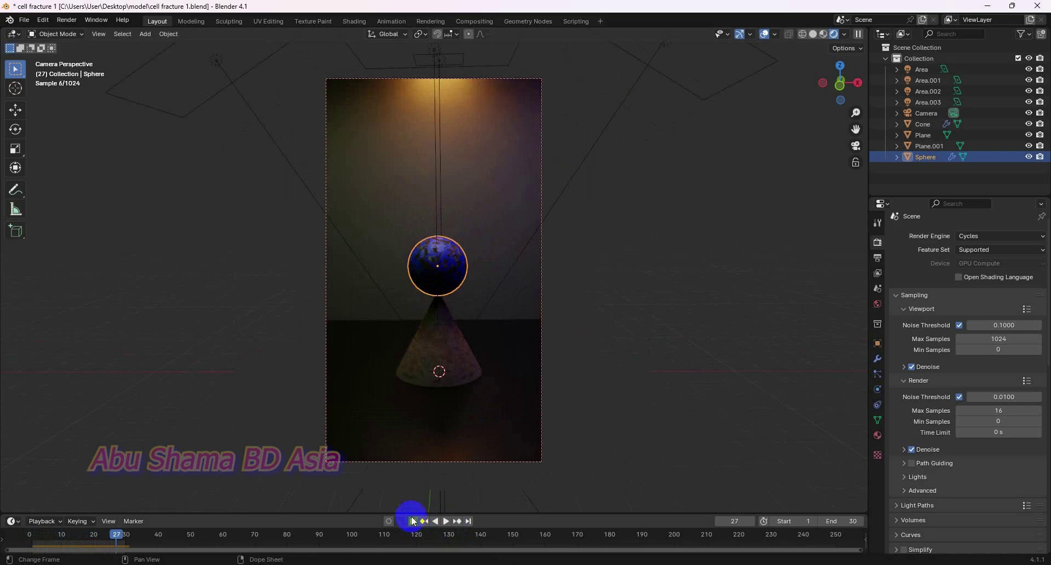
click(412, 521)
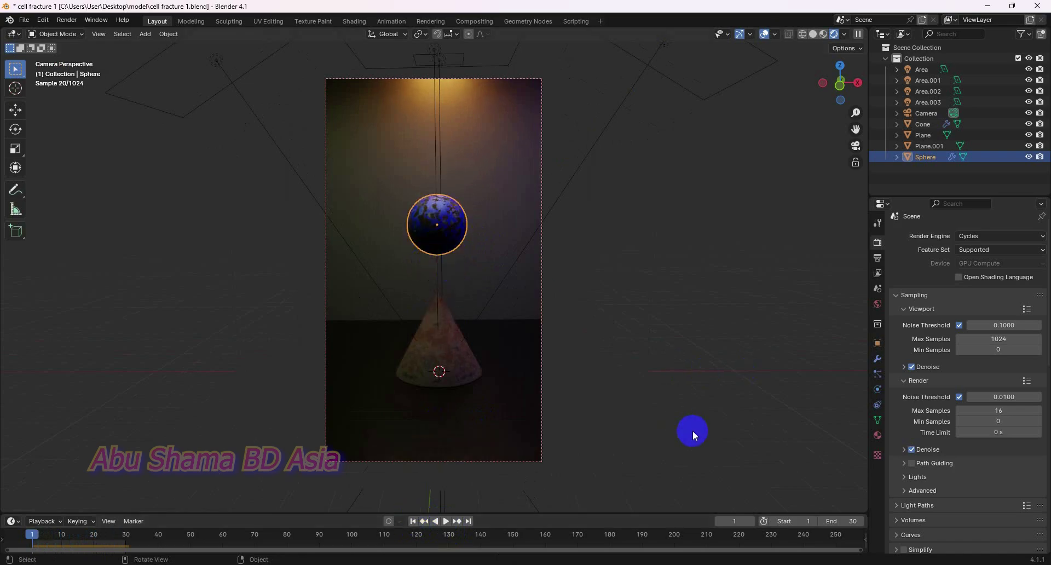
- Switch to File Explorer and open the video 1 Fracture0001-0030 from the Cell folder on drive E
click(366, 562)
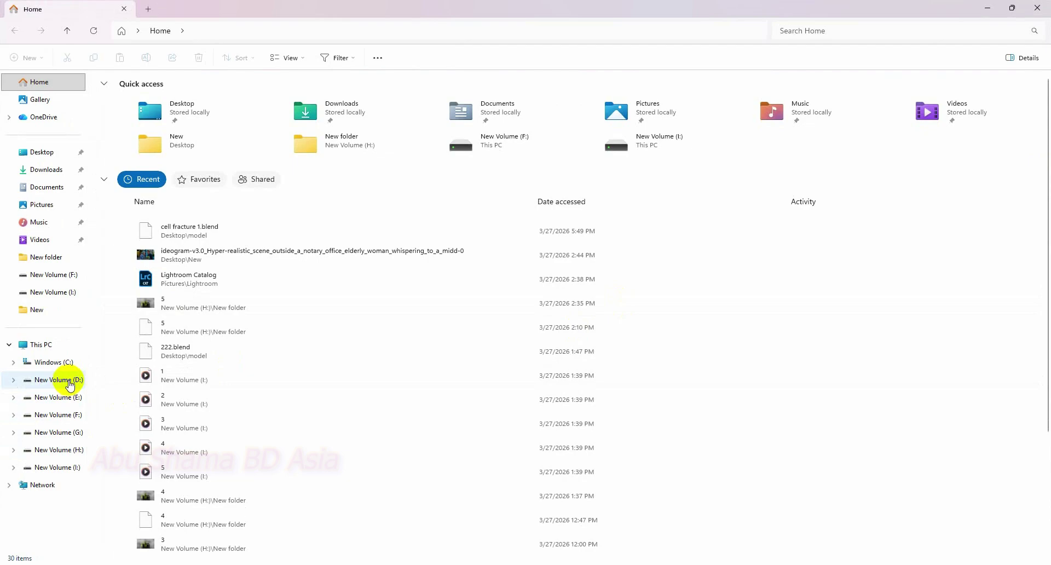
click(69, 396)
double_click(141, 94)
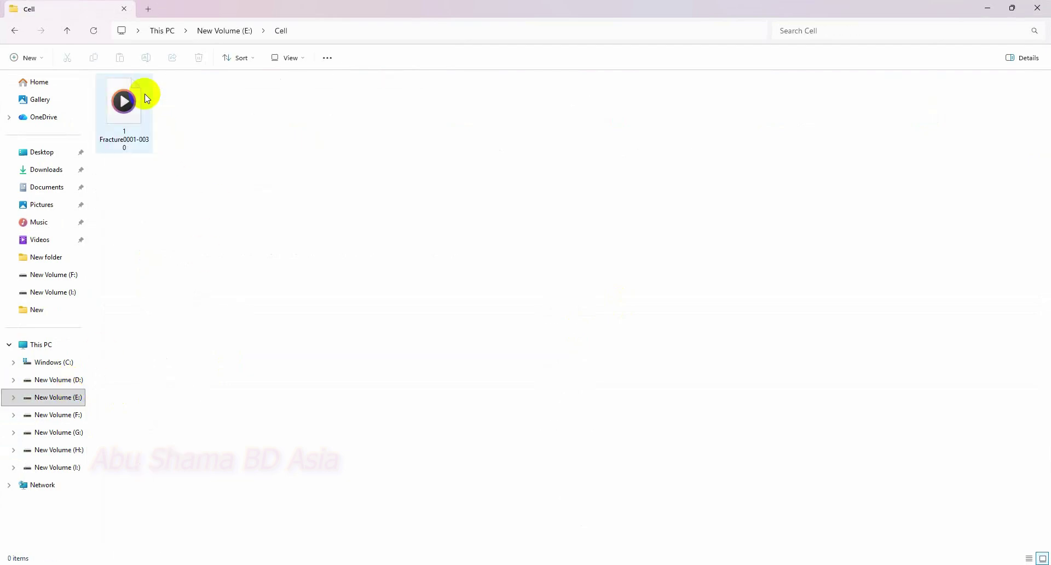
double_click(122, 103)
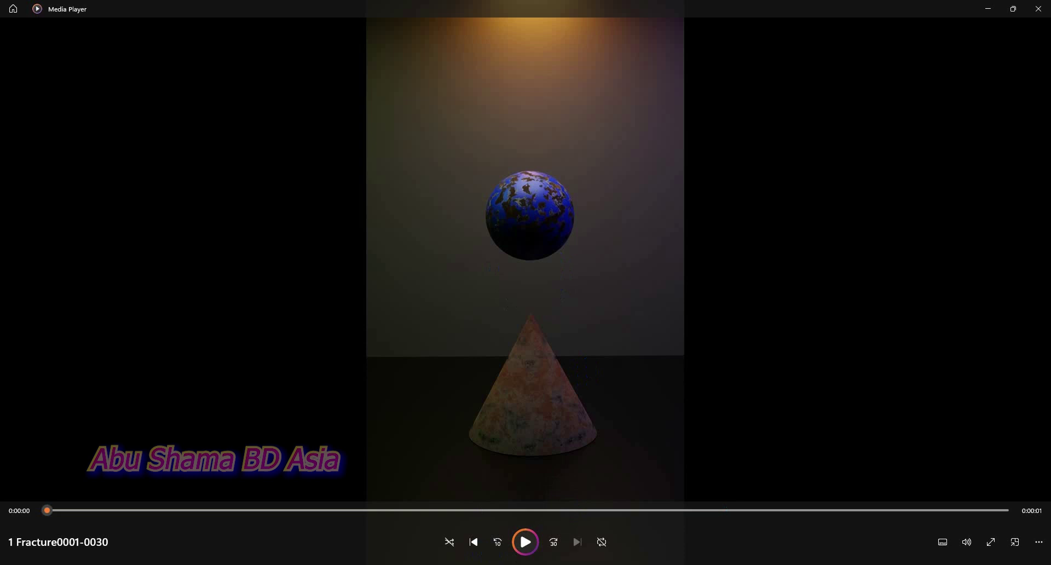
- Replay the rendered fracture video a few times, then close the player and the folder window to return to Blender
click(528, 544)
click(526, 543)
click(527, 543)
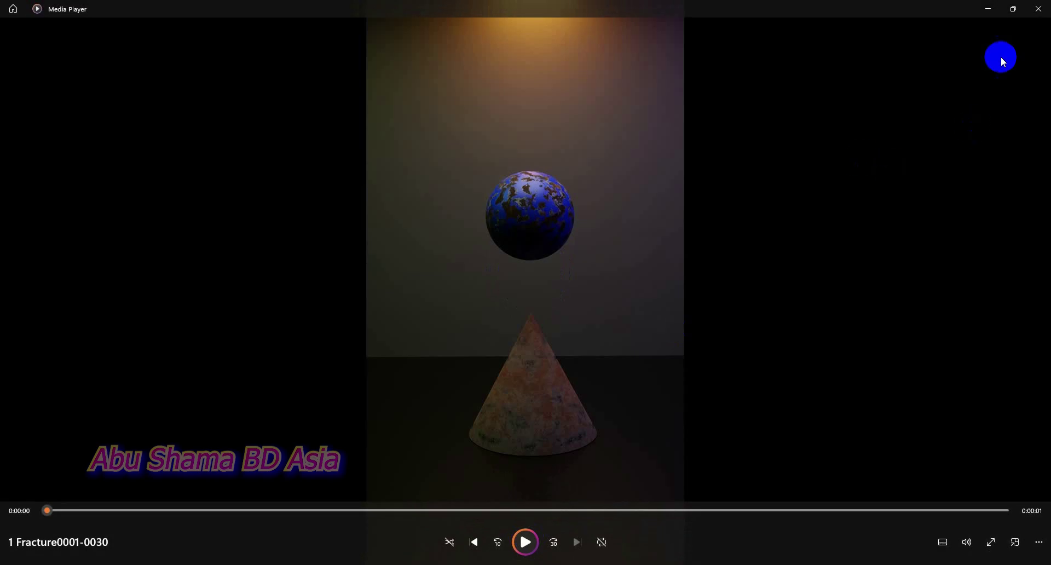
click(1037, 9)
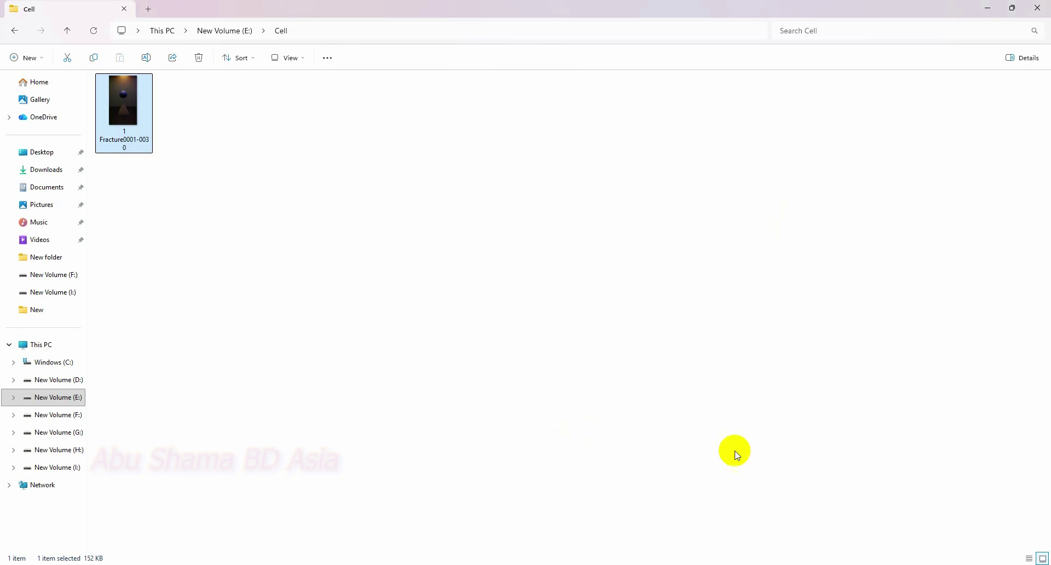
click(1037, 9)
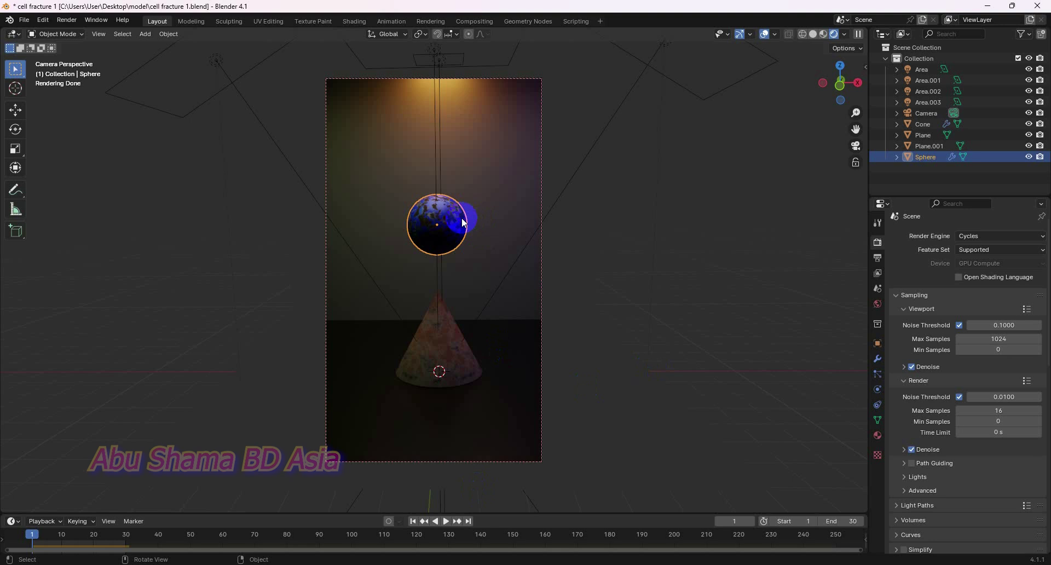
- Try the Quick Explode effect on the selected sphere
click(168, 34)
mouse_move(226, 339)
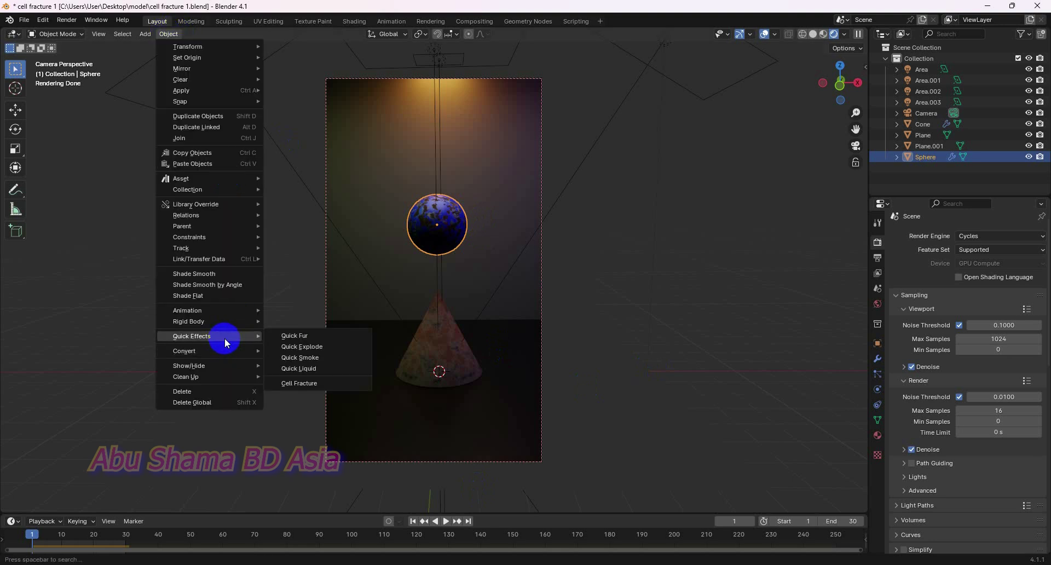
click(313, 344)
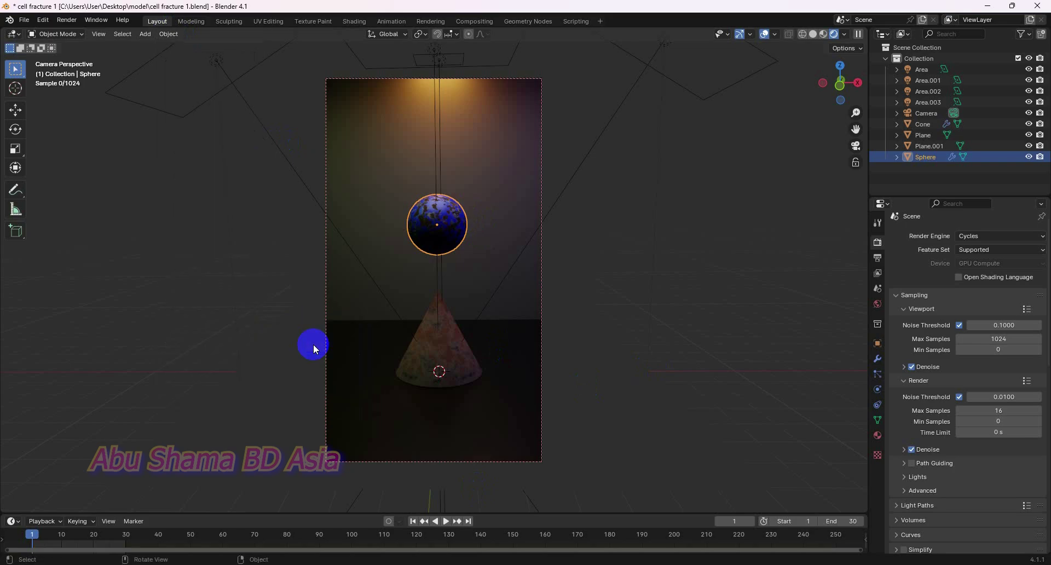
- Play the animation to check the sphere after the effect, stop it, and go back to frame 1
click(447, 522)
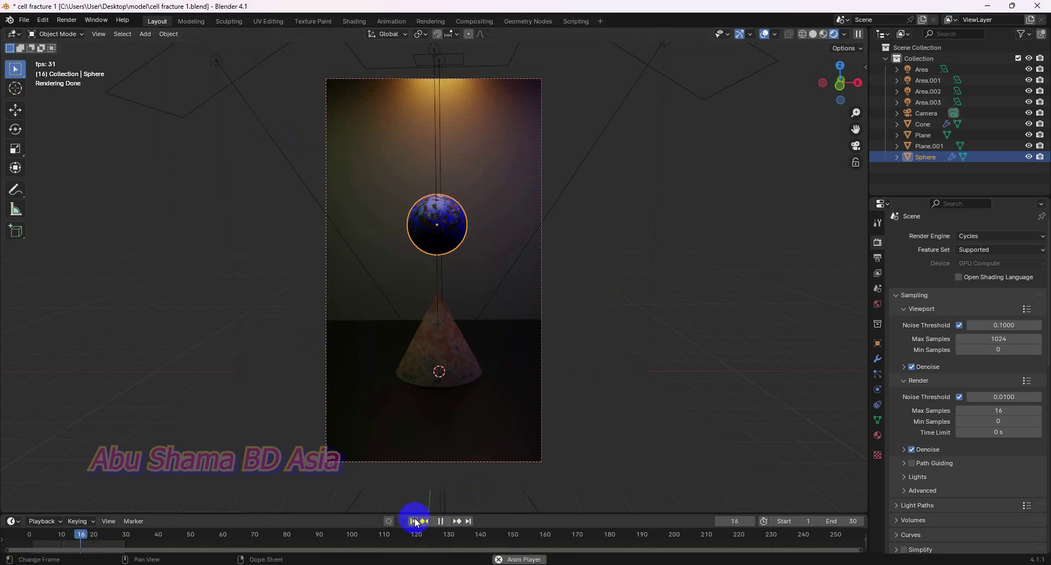
click(441, 521)
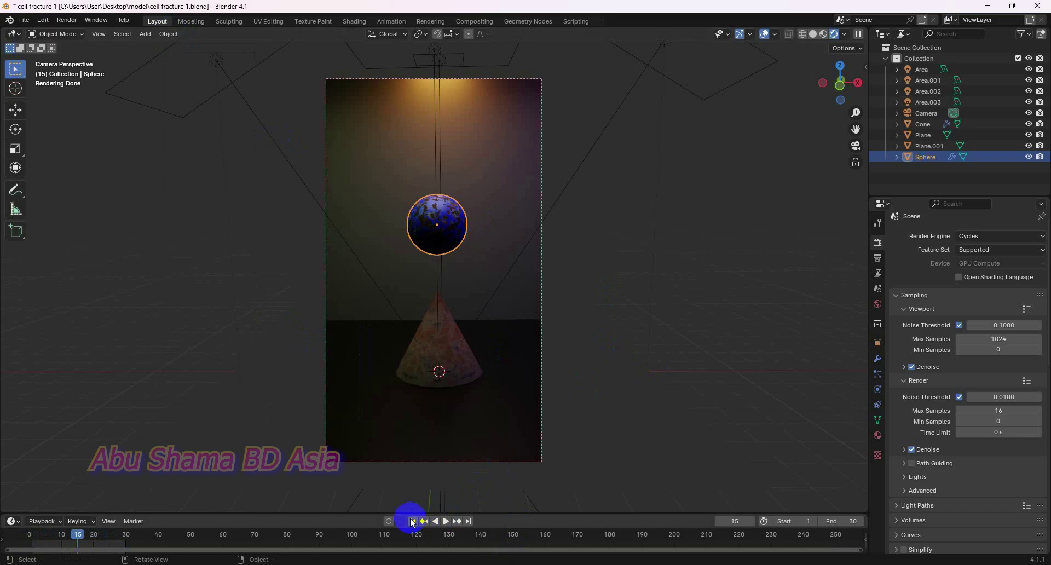
click(412, 521)
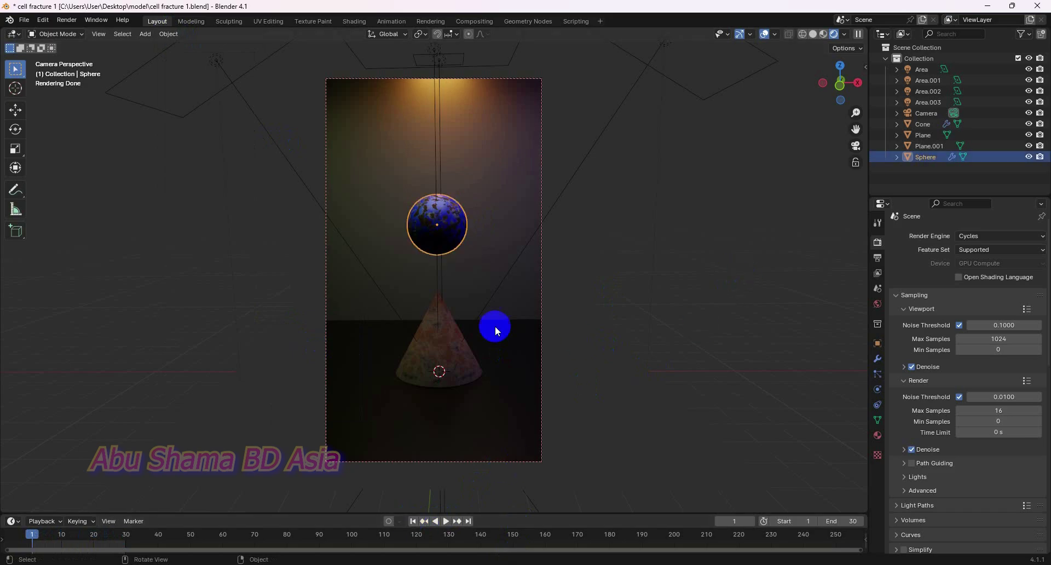
- Unlink the Painted rusty Iron material from the selected sphere and remove the empty material slot
click(878, 435)
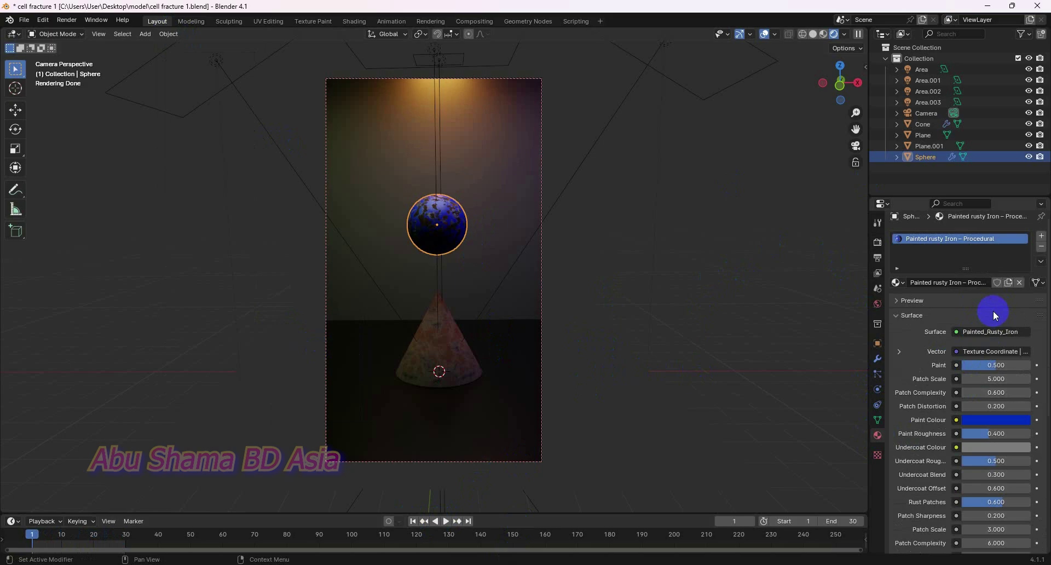
click(1019, 282)
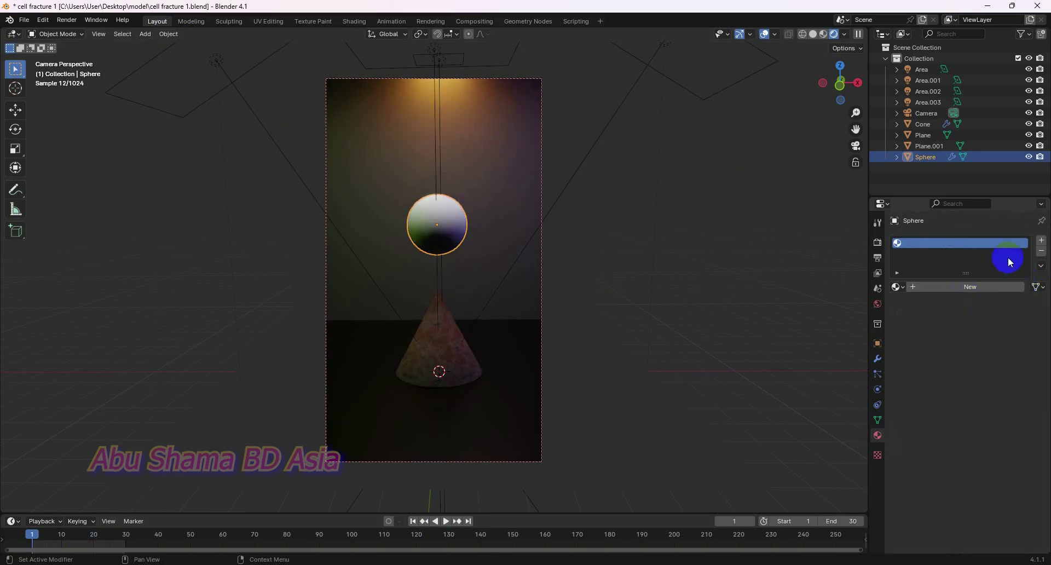
click(1041, 250)
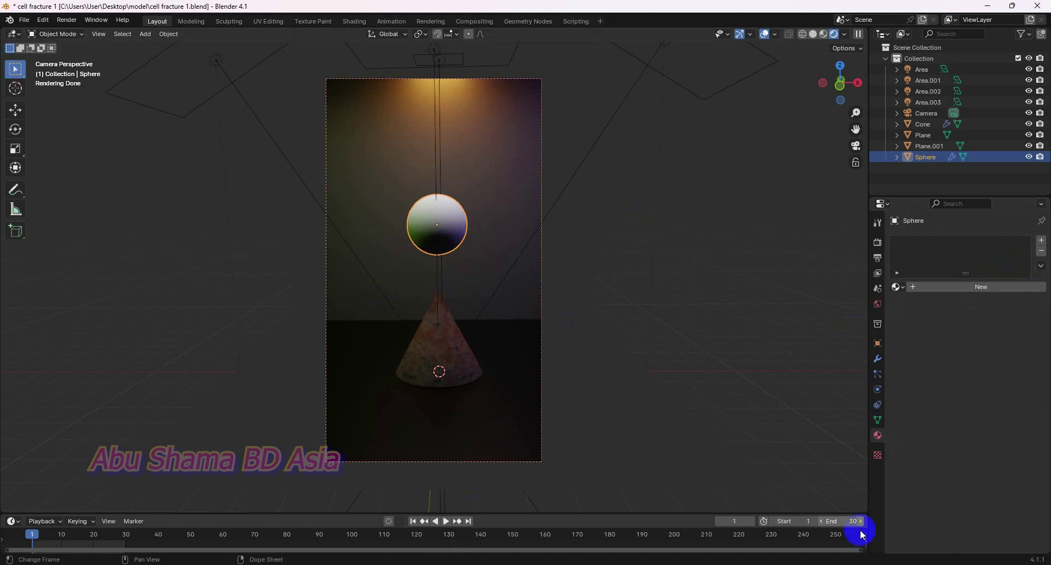
- Switch to Chrome and launch the downloaded installer blender-5.1.0-windows-x64.msi from the recent downloads
click(745, 562)
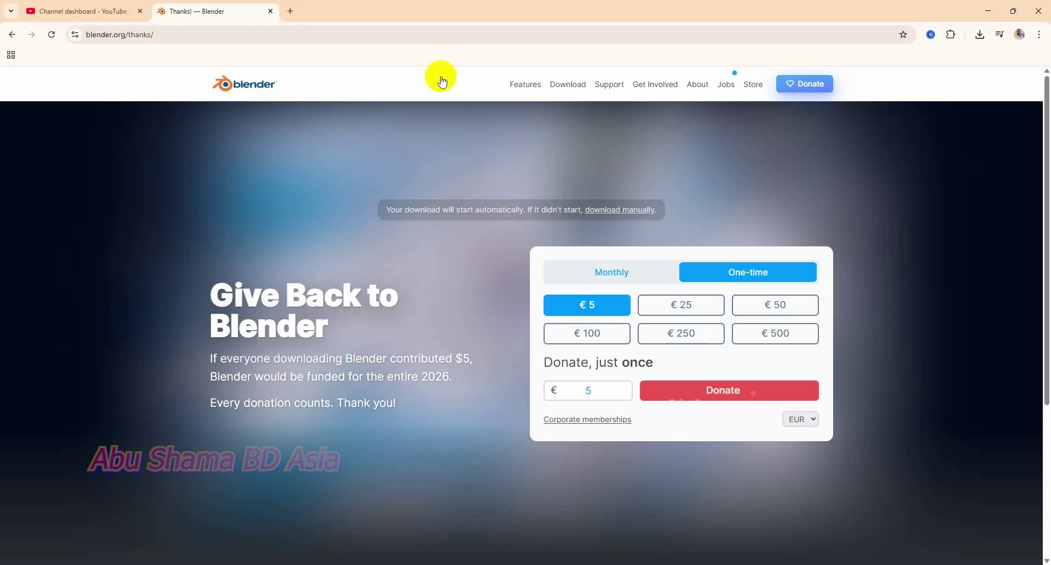
click(980, 35)
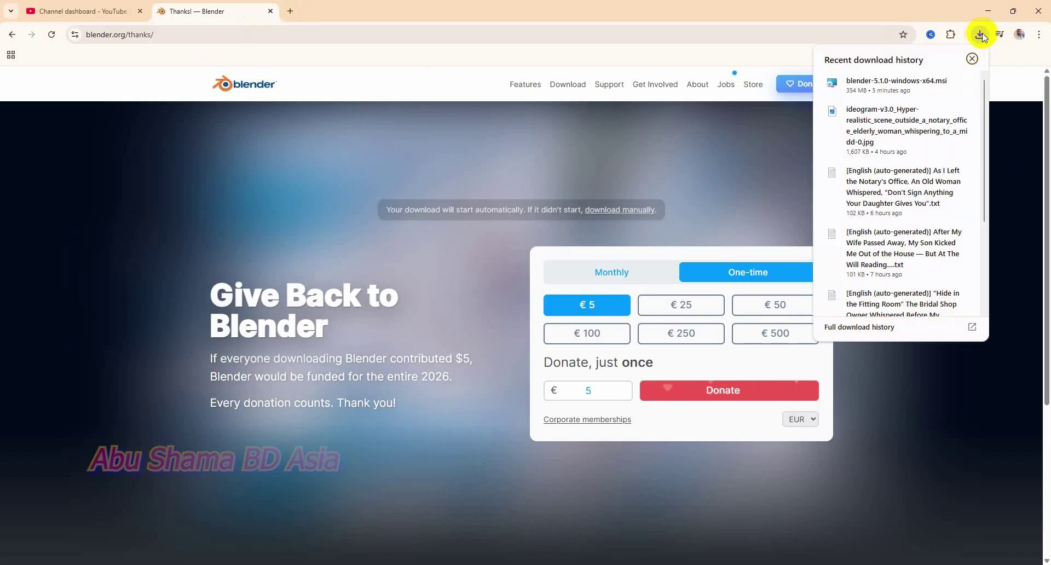
click(898, 88)
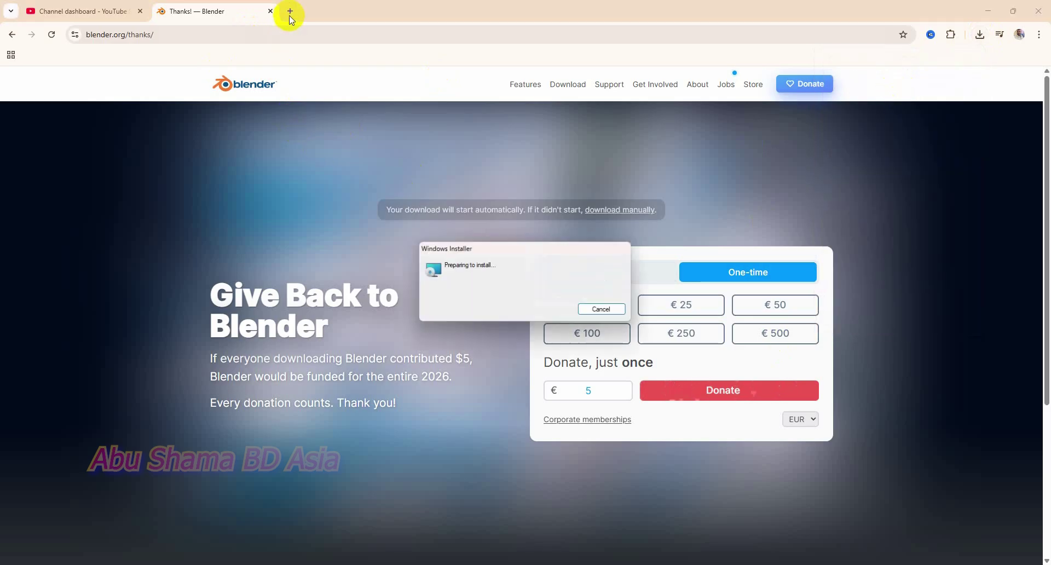
- Install Blender 5.1 to its default destination folder, finish the setup wizard, and close the Development Fund page it opens
click(582, 373)
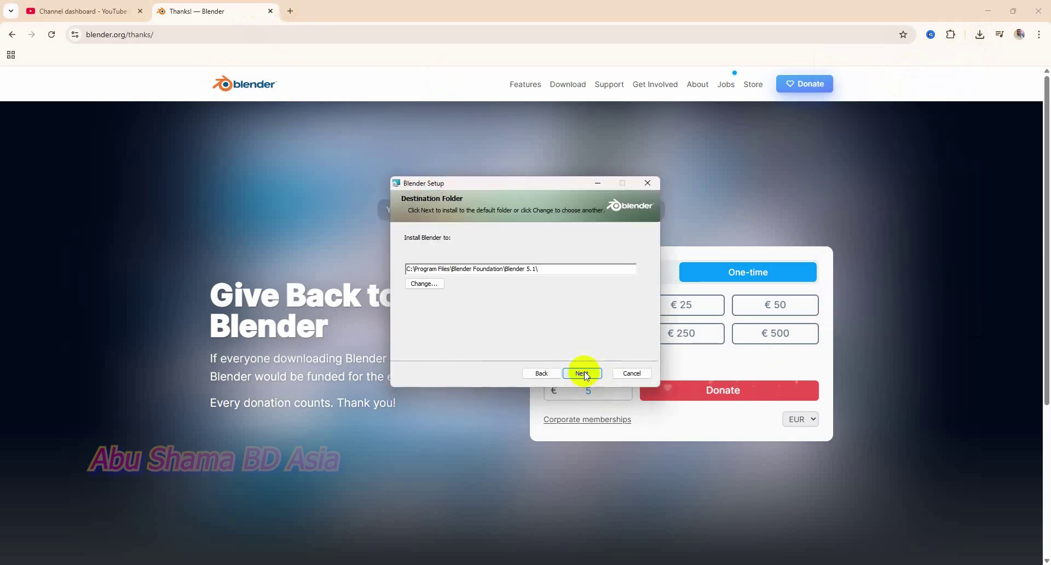
click(584, 373)
click(585, 374)
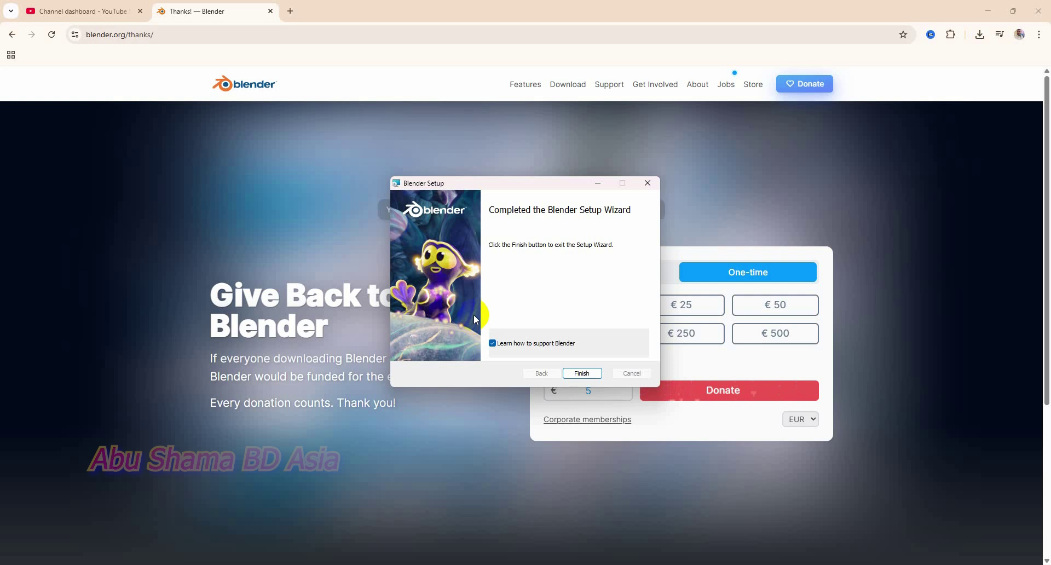
click(582, 373)
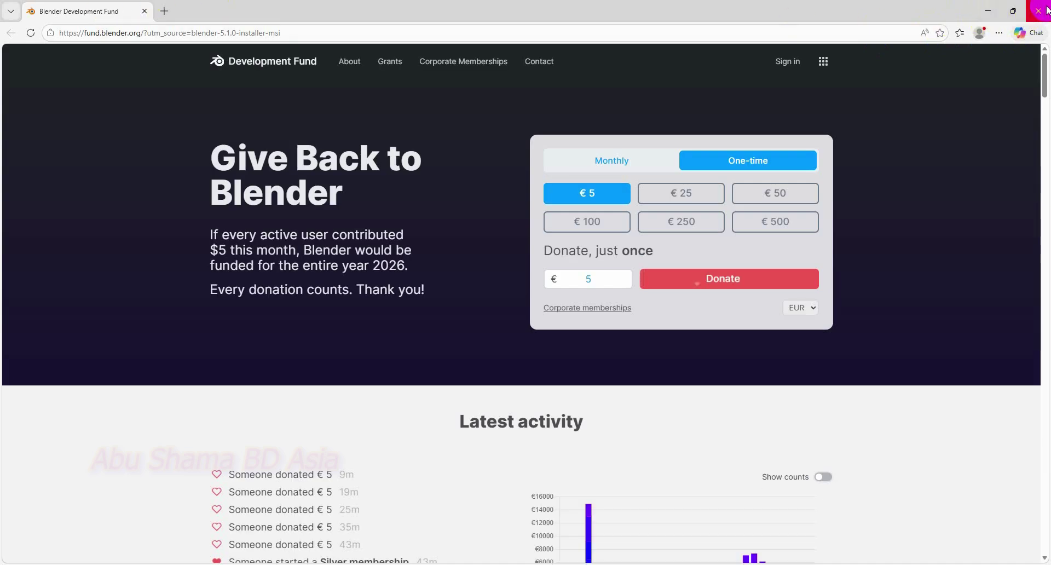
click(1037, 11)
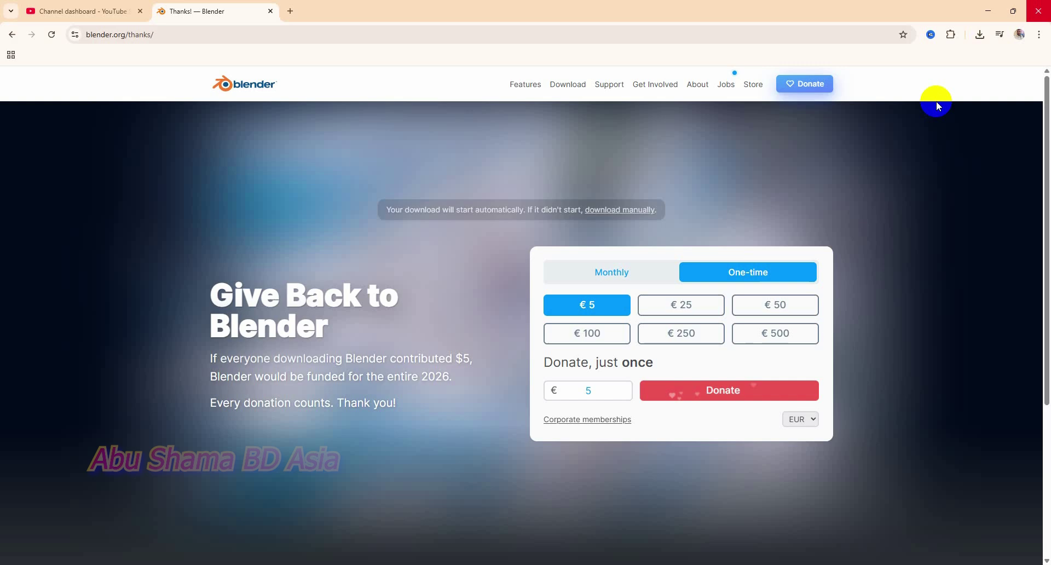
- Search Google for "blender kit free download" in the current browser tab
click(214, 30)
text(b)
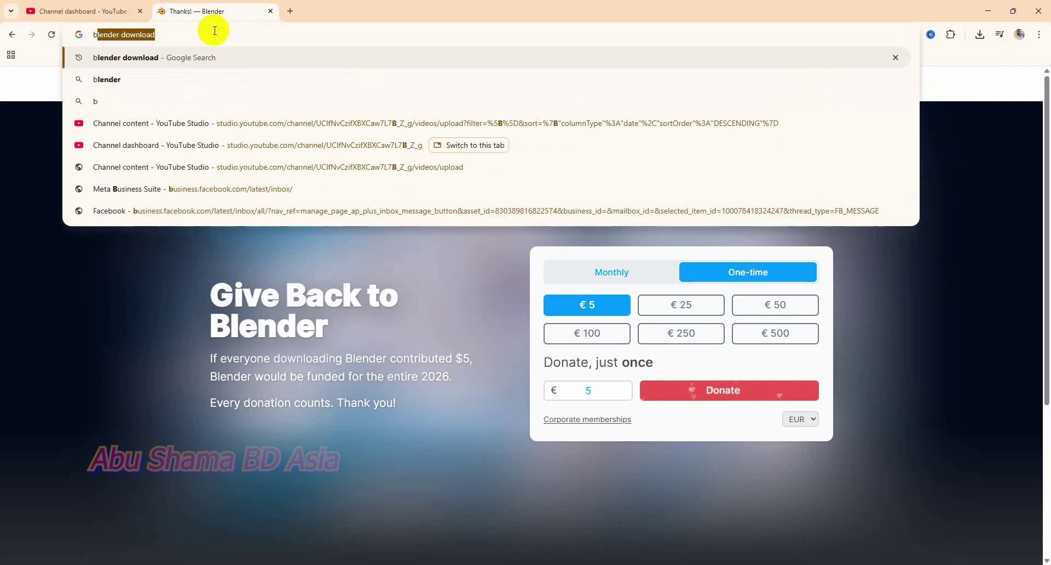
text(lender )
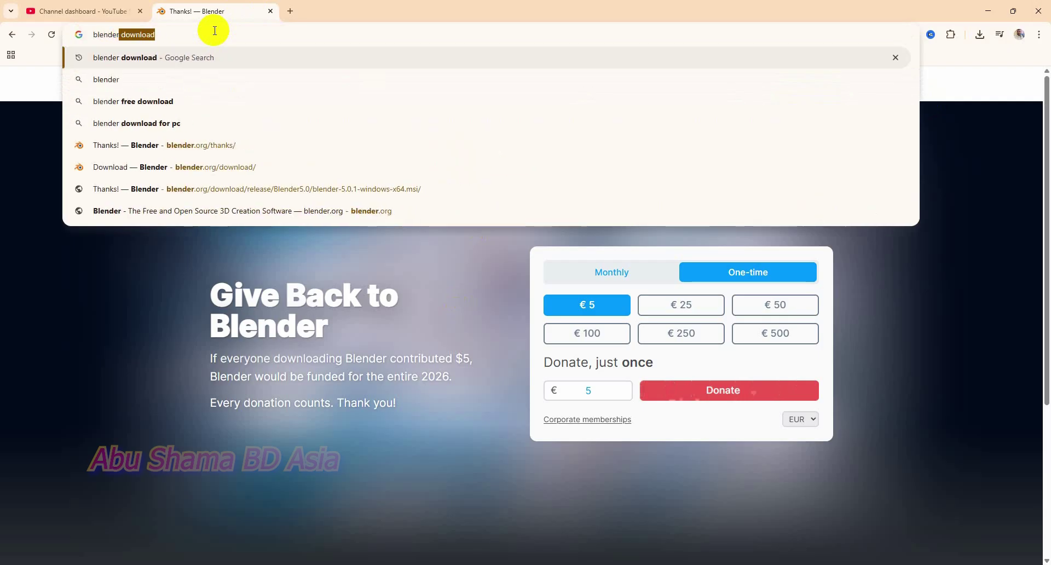
text(kit)
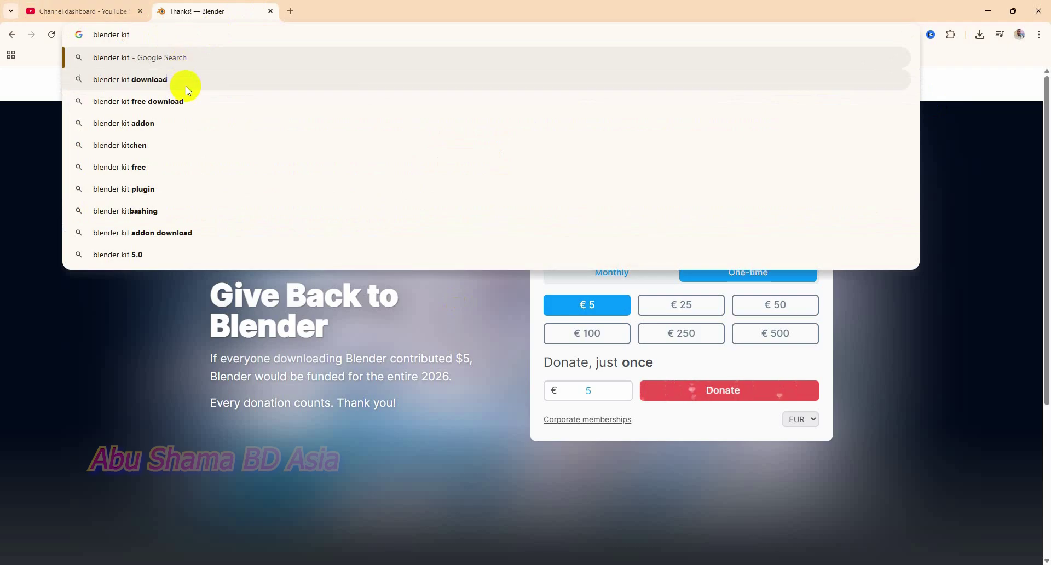
click(184, 102)
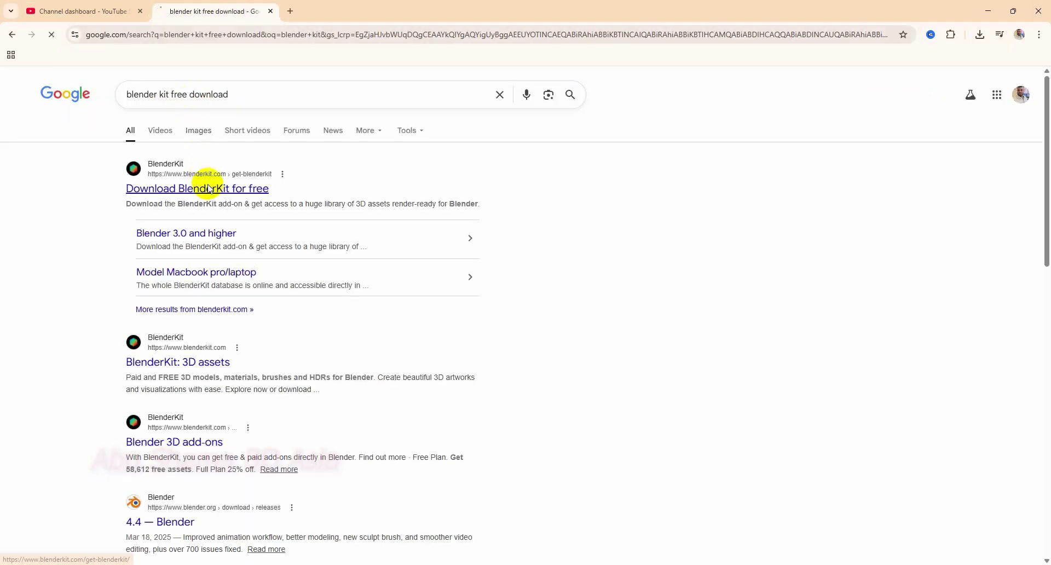
- Open the Download BlenderKit for free result, allow all cookies, and download BlenderKit v3.18.1.251219
click(207, 184)
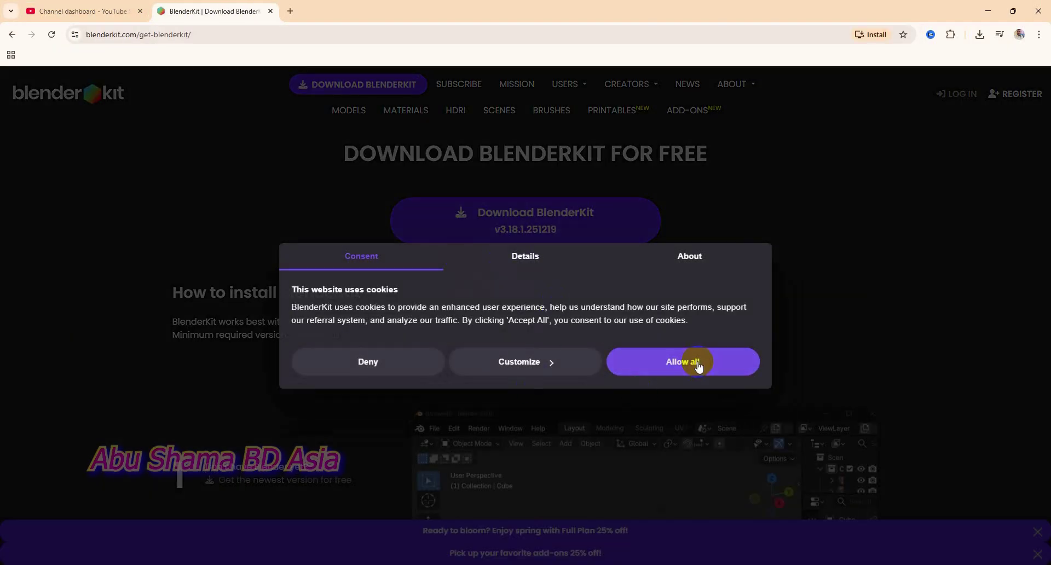
click(682, 364)
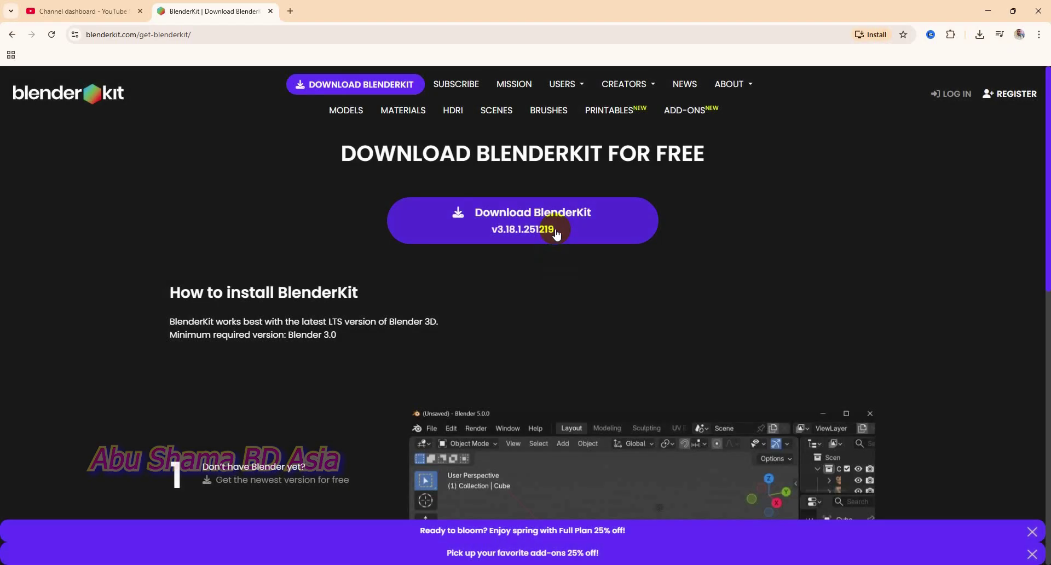
click(555, 229)
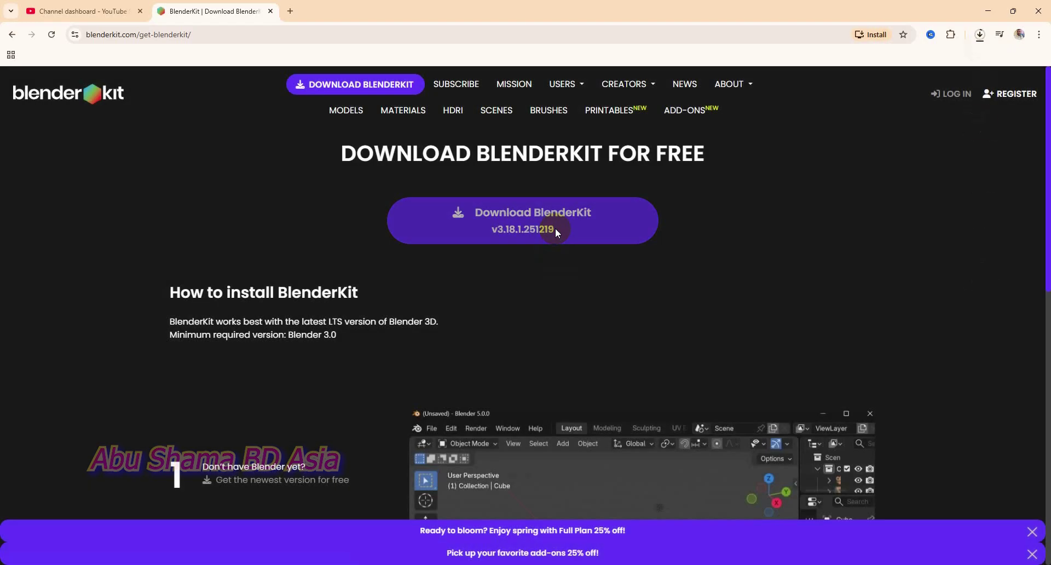
click(556, 230)
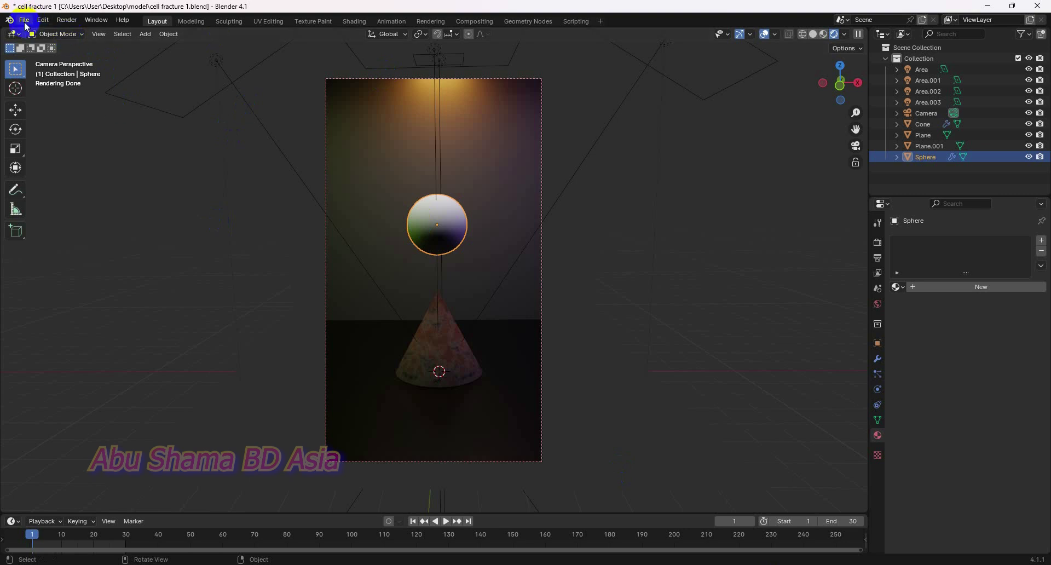
- Back in Blender, deselect the sphere and save the cell fracture 1 project
click(170, 284)
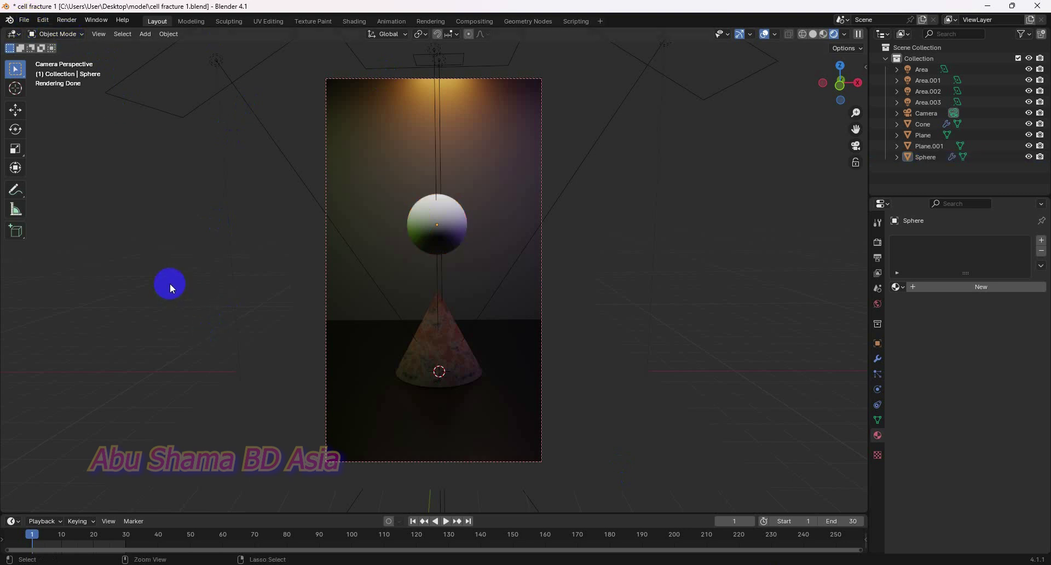
key(ctrl+s)
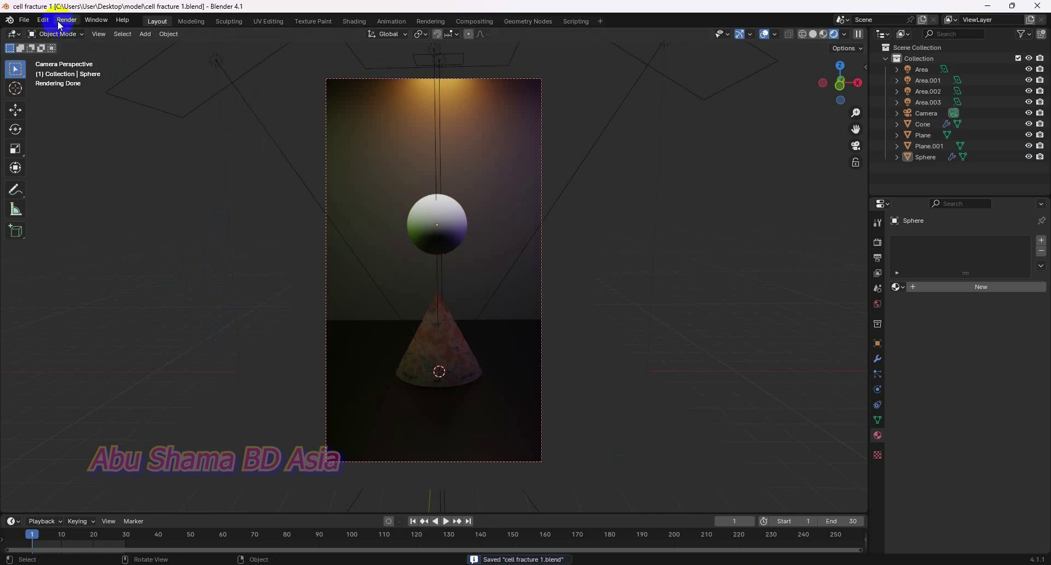
- Install the BlenderKit add-on from blenderkit-v3.18.1.251219.zip in the Downloads folder through Blender's preferences and have it enabled
click(25, 22)
mouse_move(42, 21)
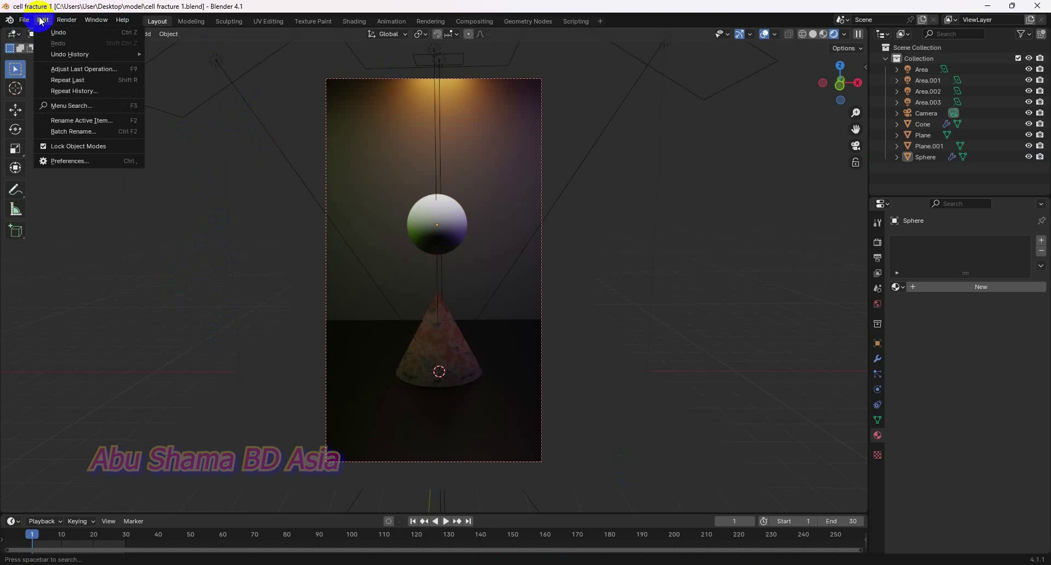
click(87, 161)
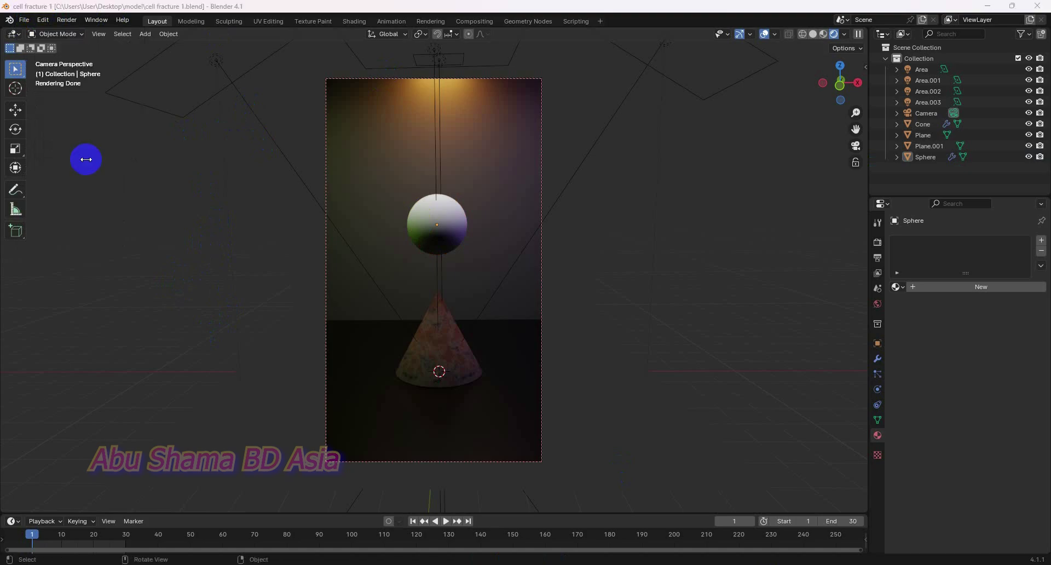
click(283, 29)
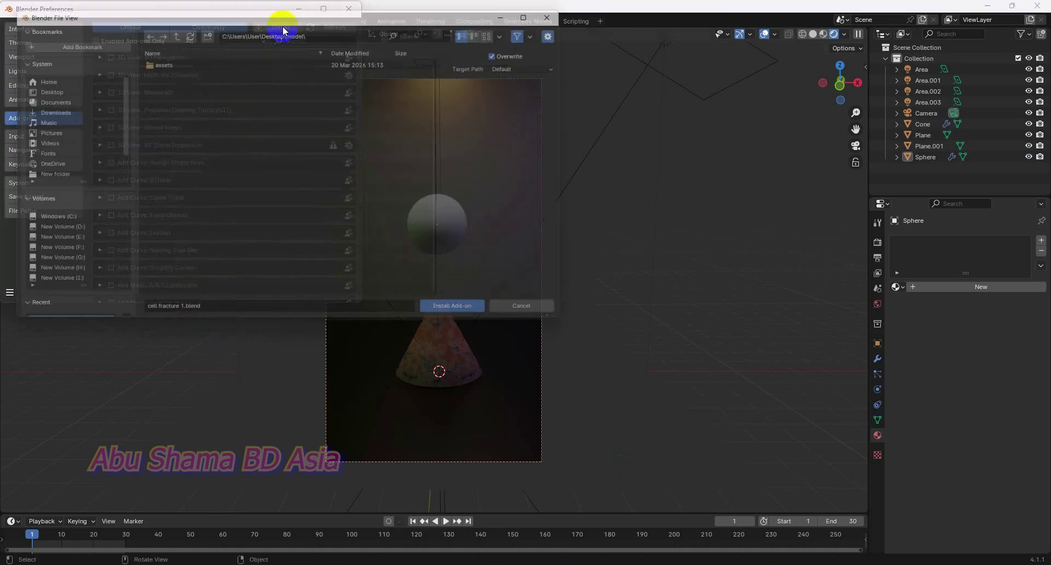
click(44, 111)
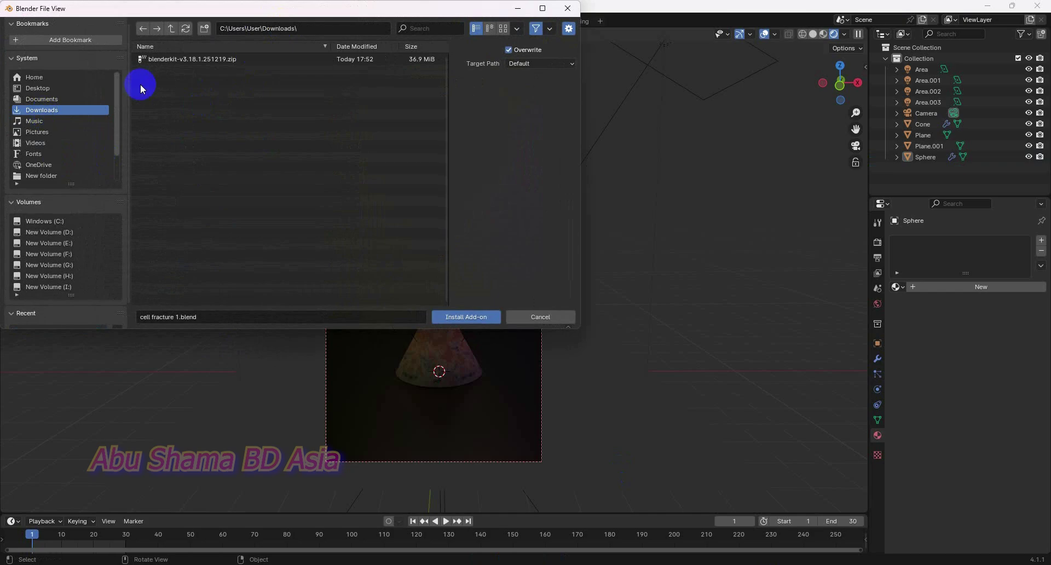
click(192, 65)
click(472, 317)
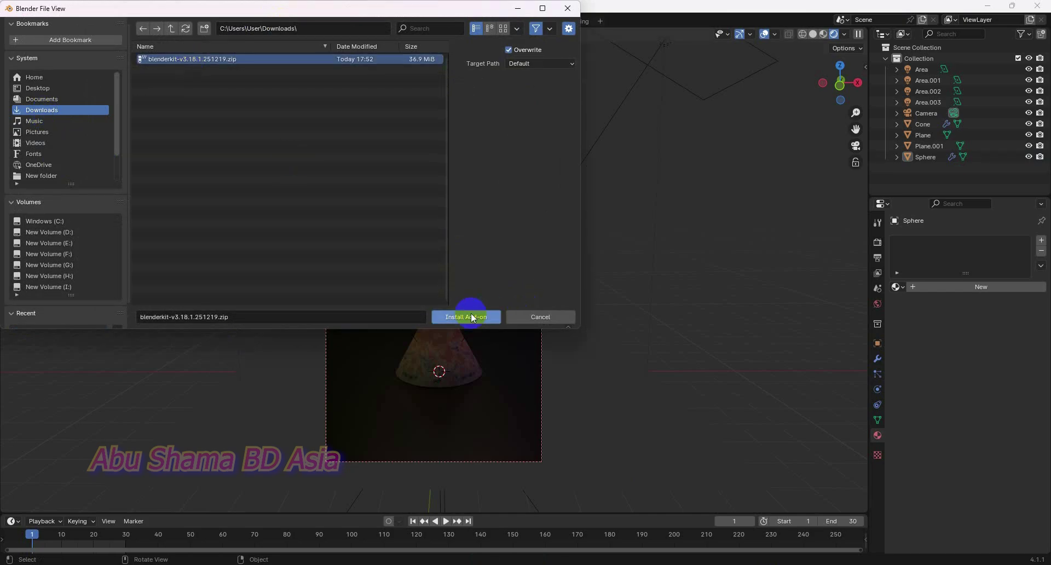
click(468, 316)
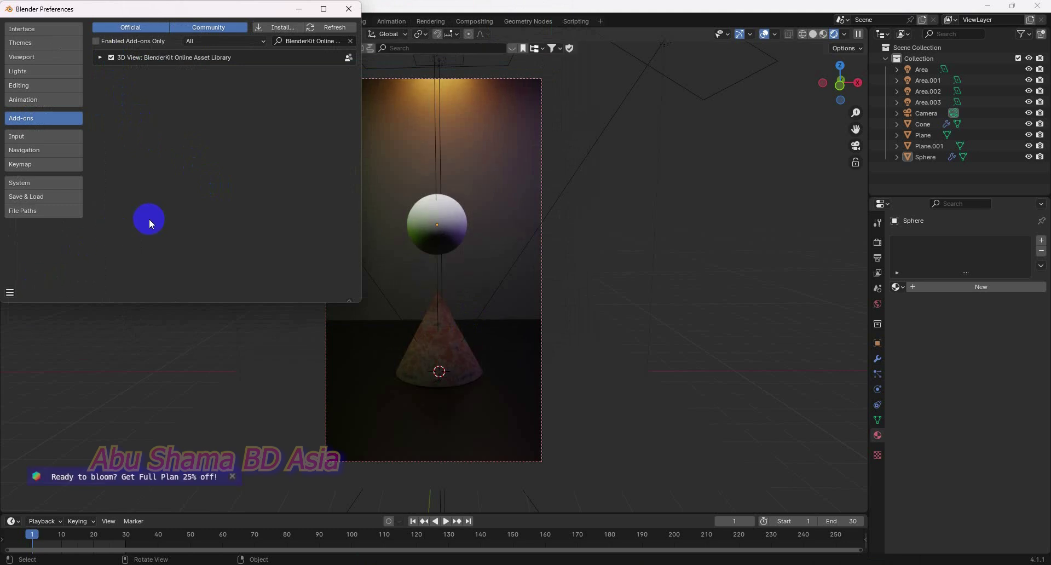
- Save the preferences with the BlenderKit add-on enabled and close the preferences window
click(10, 292)
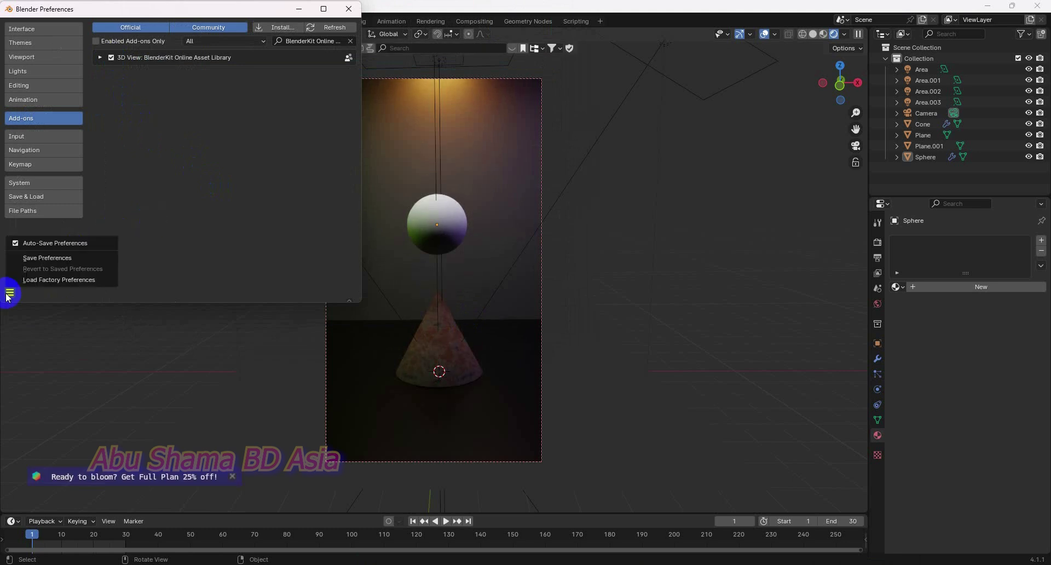
click(48, 257)
click(348, 9)
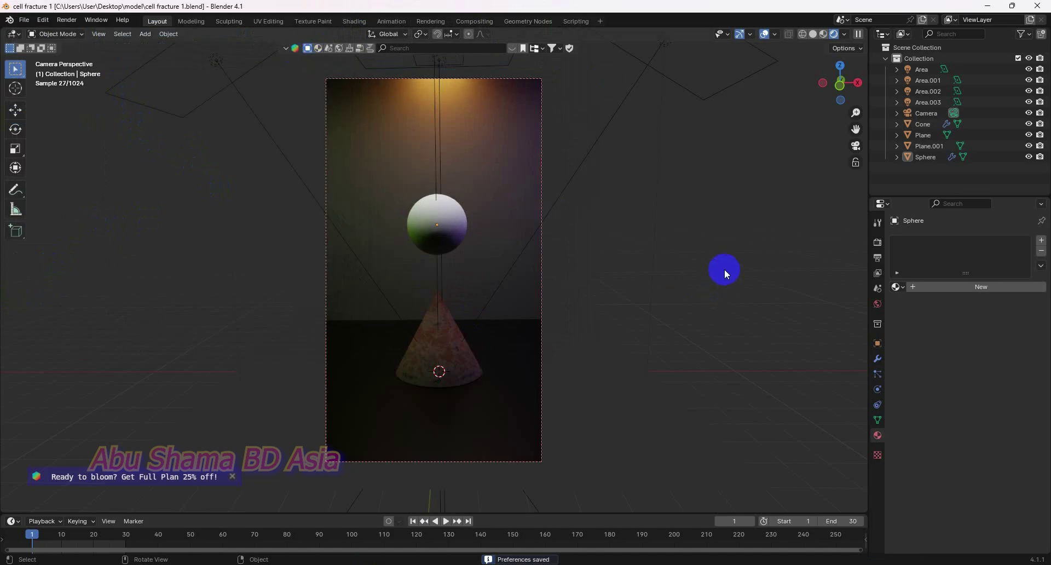
- Search the BlenderKit materials for "glass" and apply Rainbow Prism Glass to the sphere
click(317, 50)
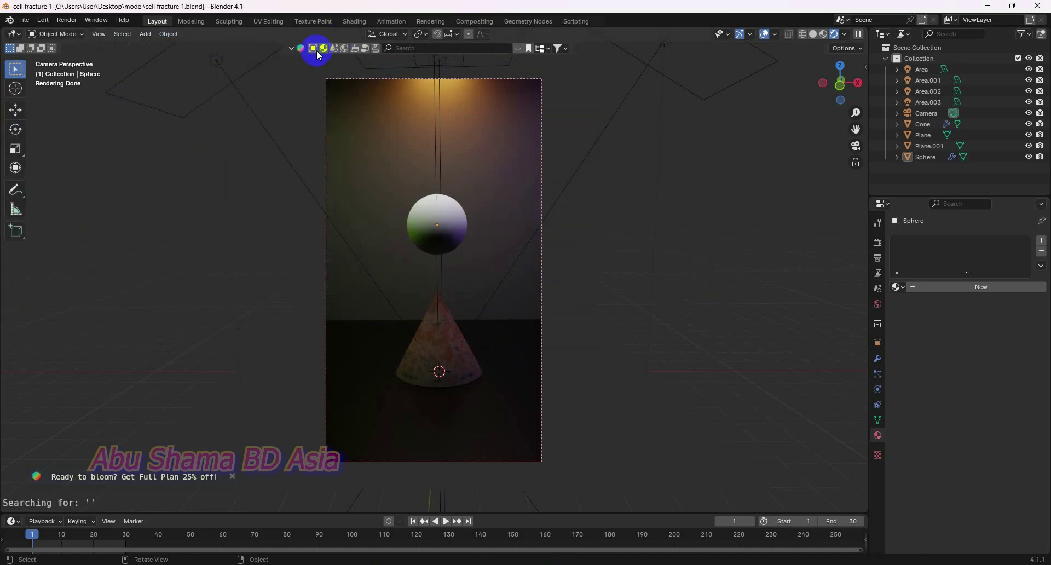
click(412, 49)
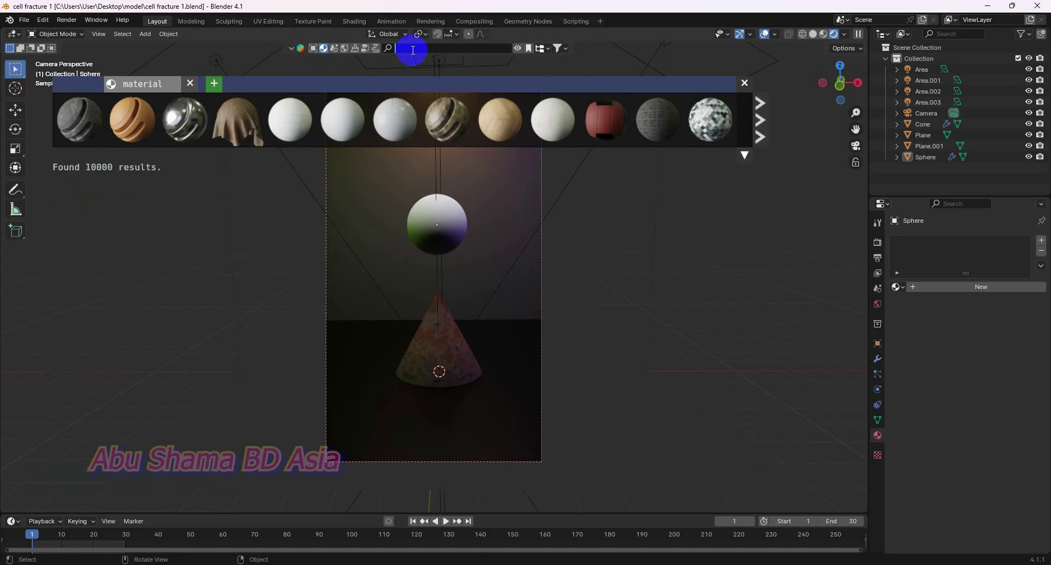
text(glass)
key(Return)
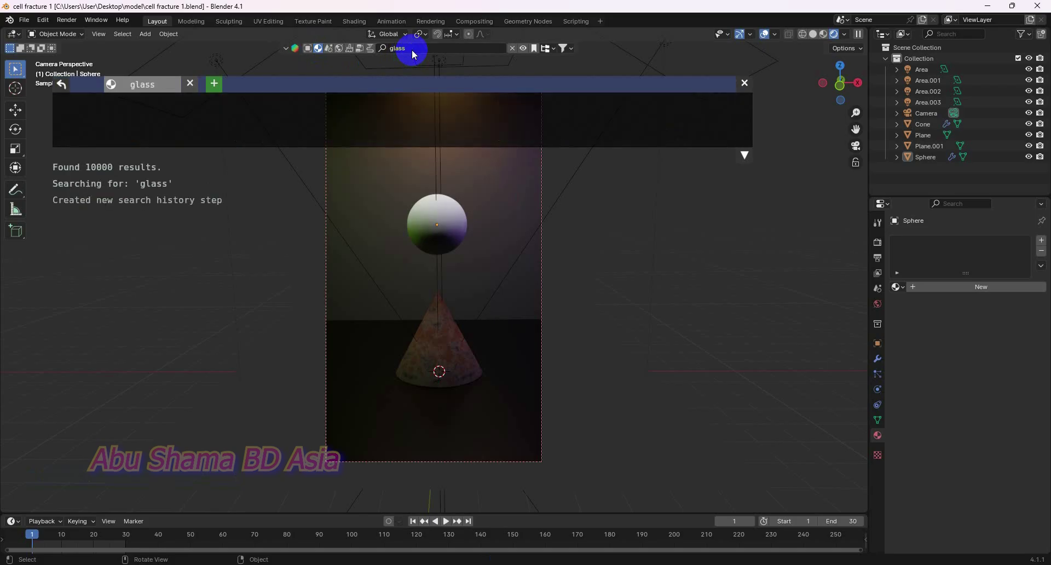
mouse_move(420, 108)
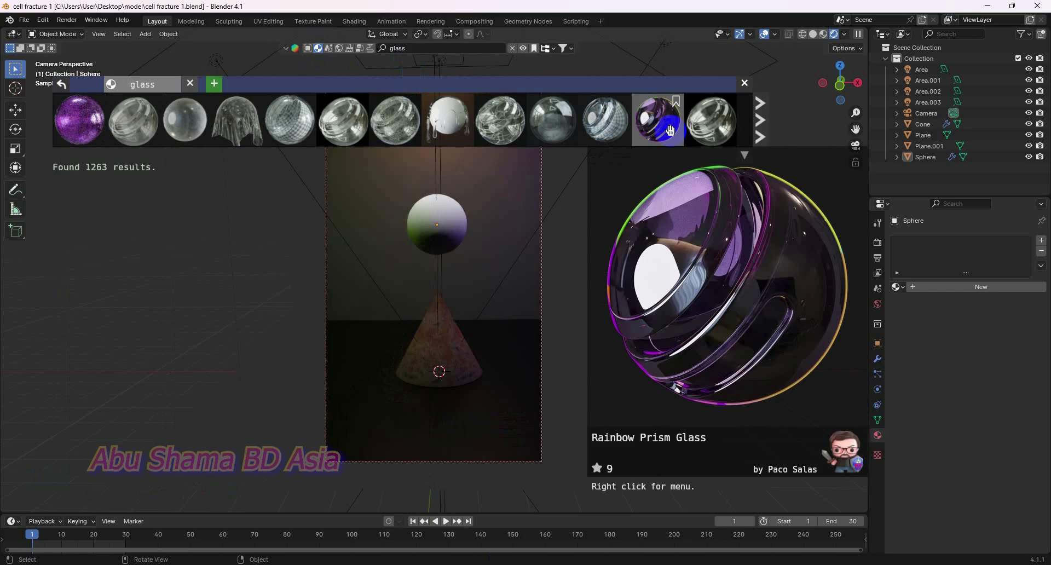
drag(658, 120, 448, 230)
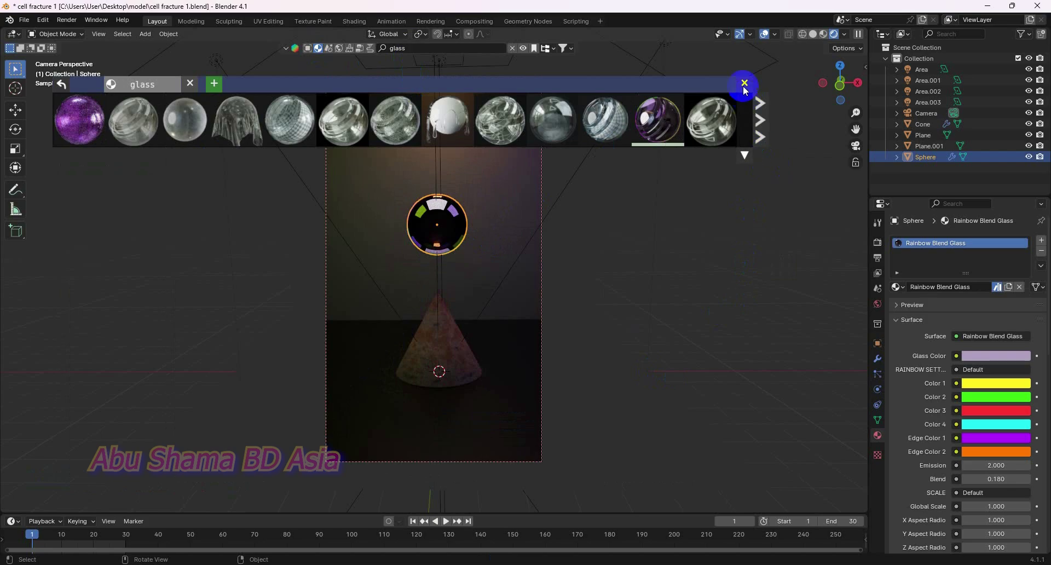
- Browse further glass materials in the BlenderKit results, close the asset bar and deselect the sphere
click(763, 114)
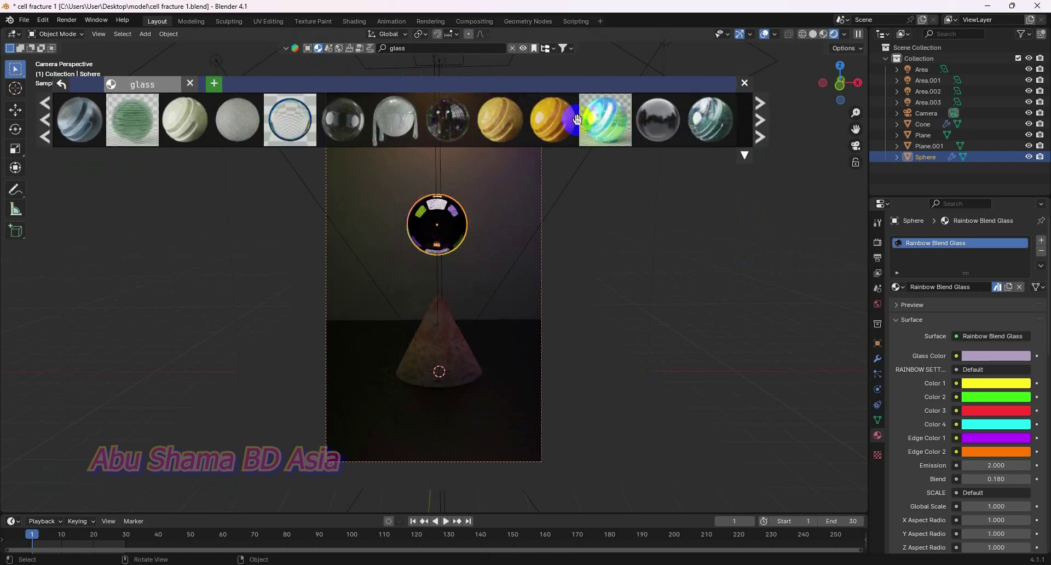
mouse_move(448, 131)
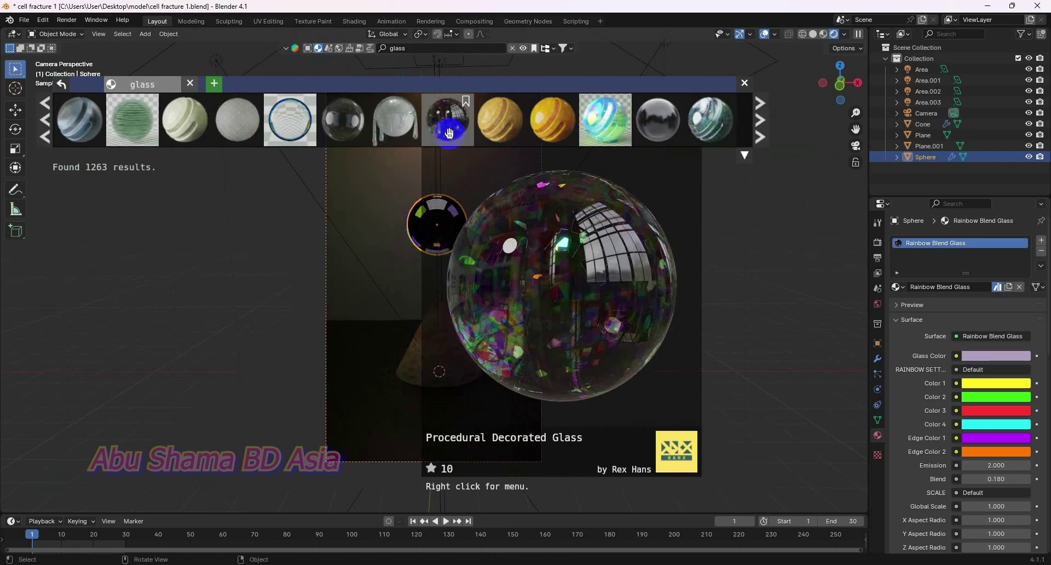
mouse_move(722, 131)
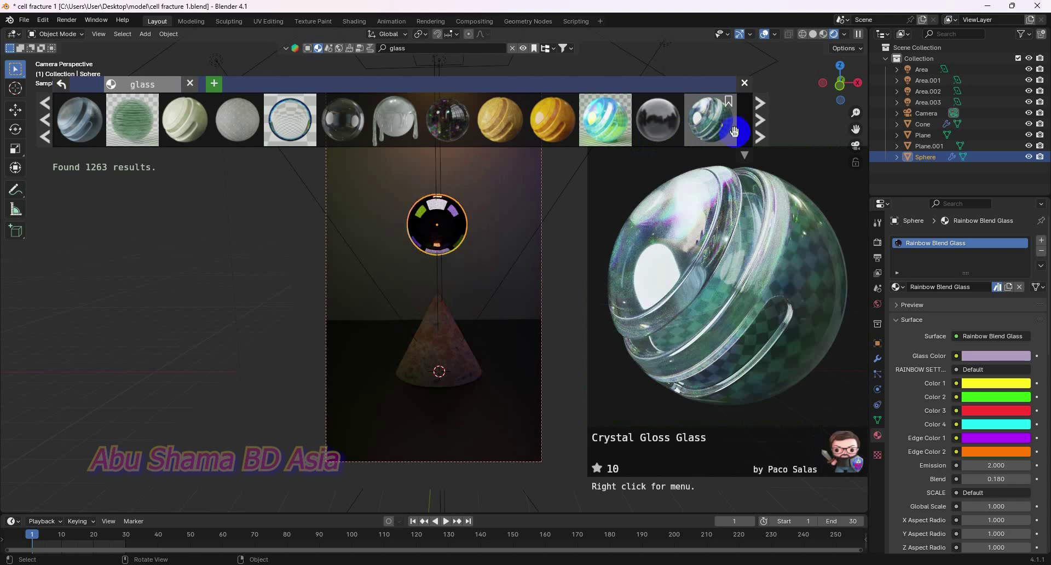
click(744, 83)
click(721, 261)
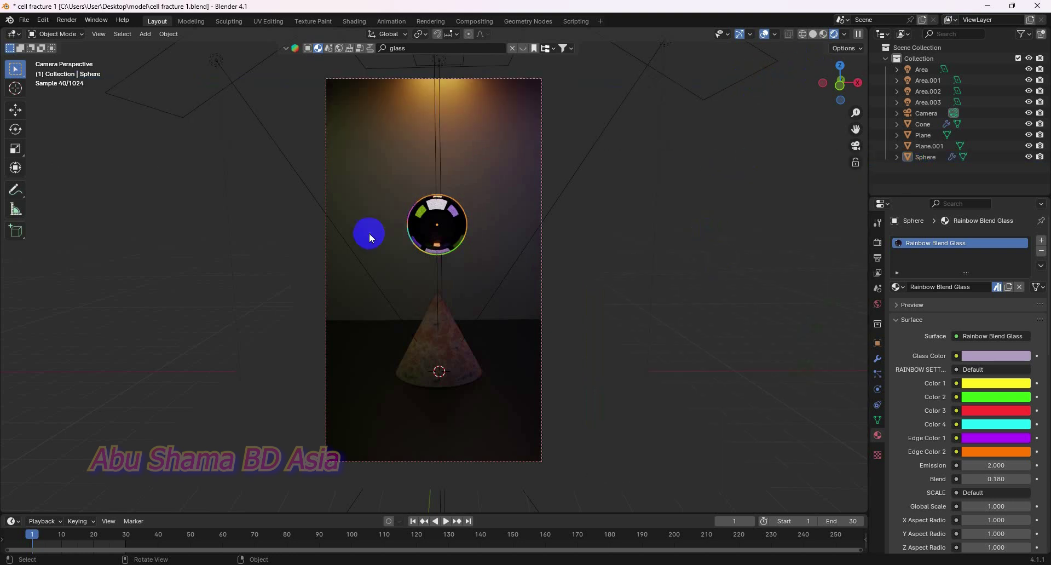
- Fracture the sphere with Cell Fracture using a source limit of 4, and hide the original sphere in the viewport
click(454, 230)
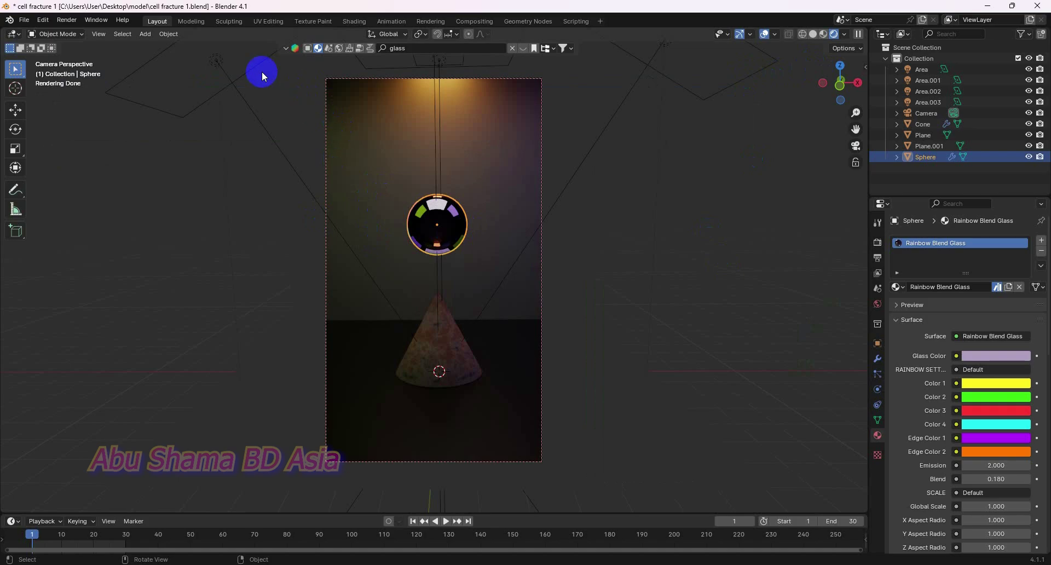
click(168, 35)
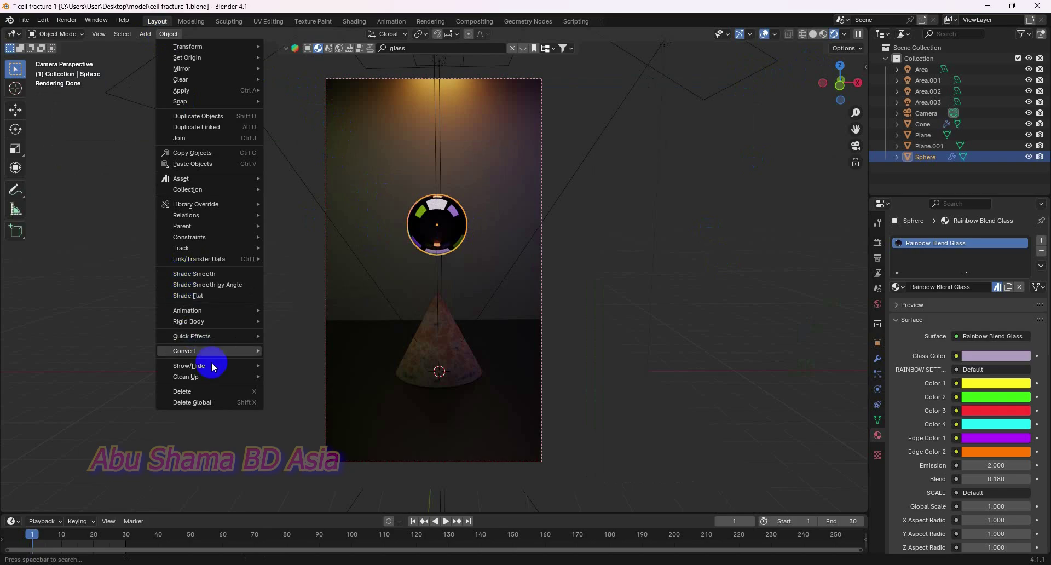
mouse_move(218, 329)
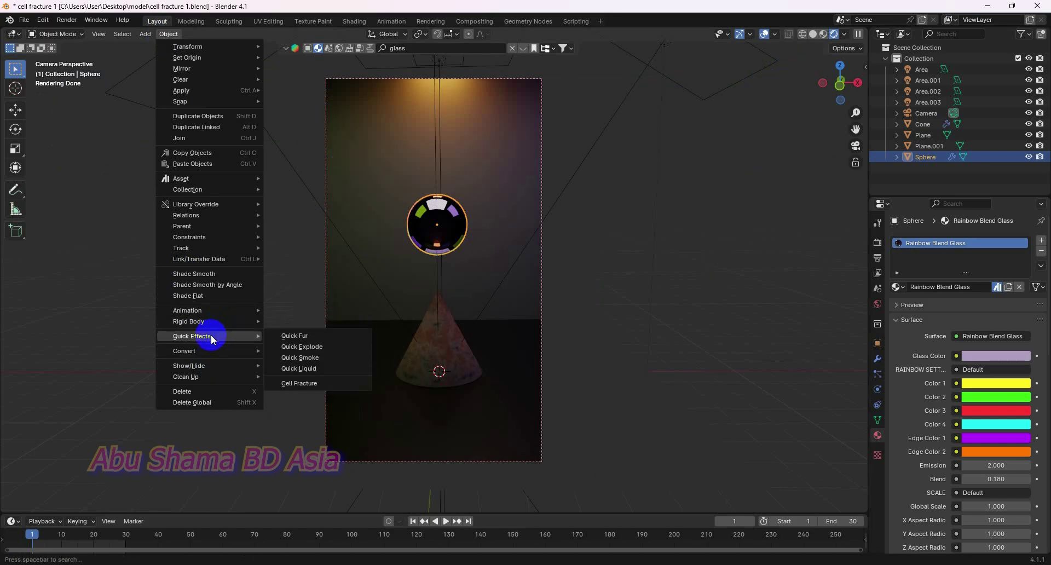
click(300, 384)
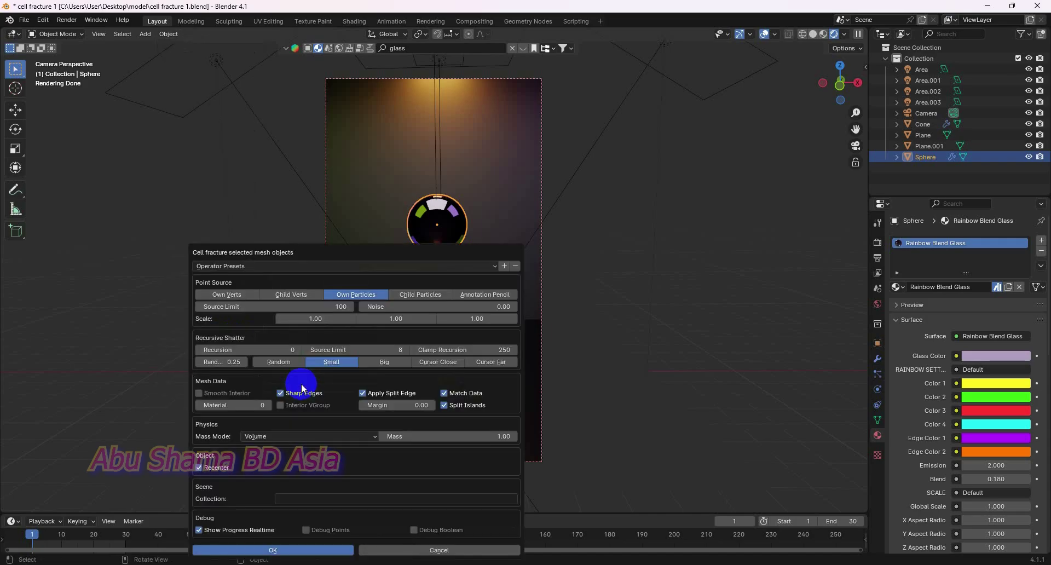
click(335, 308)
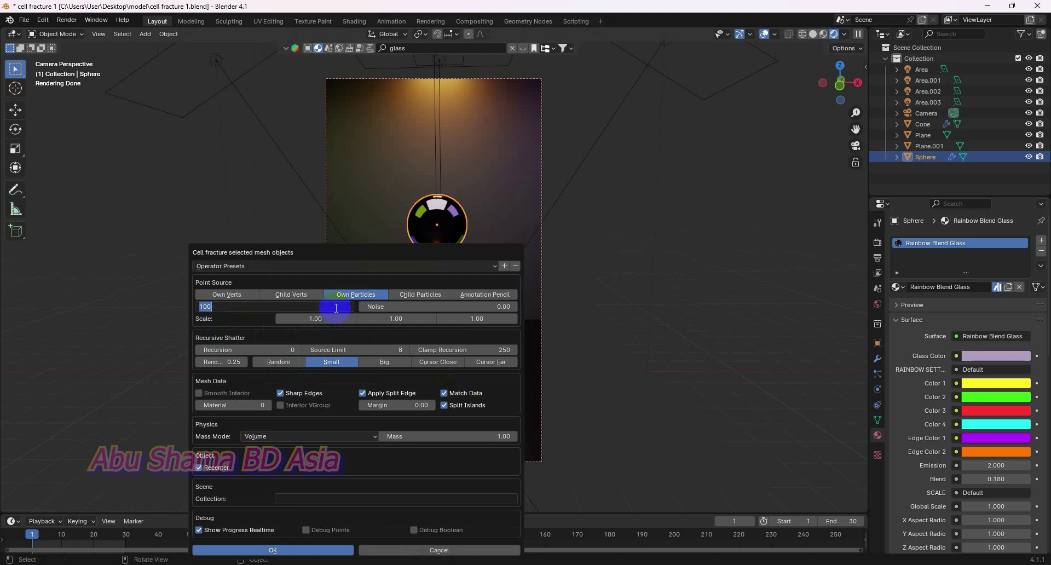
key(Return)
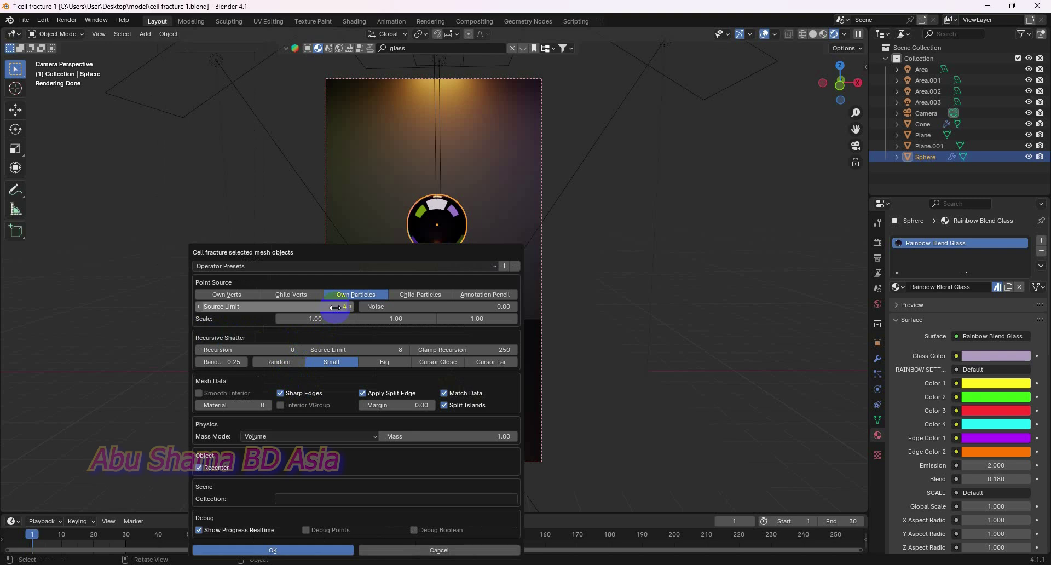
click(312, 550)
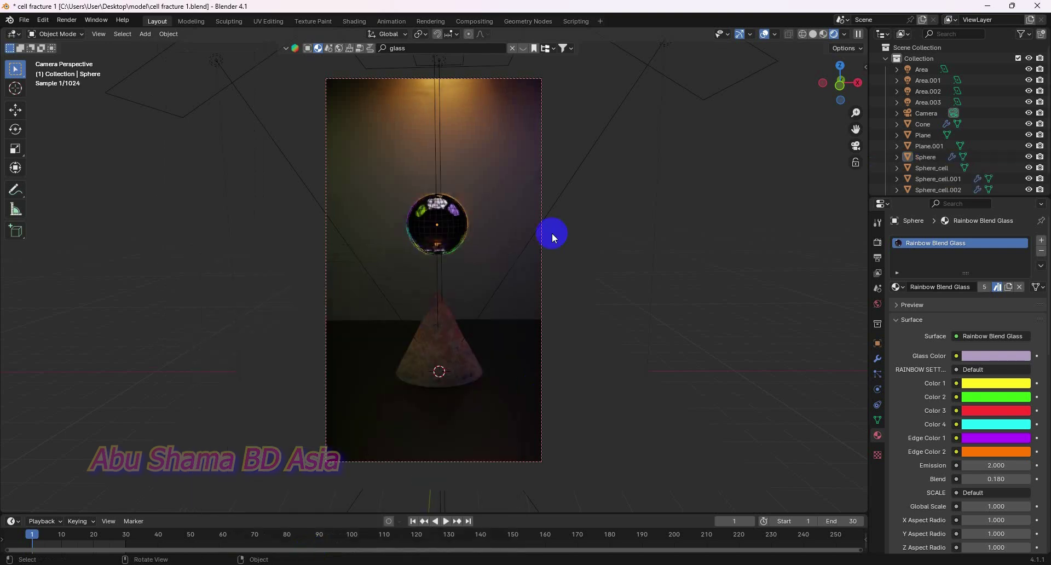
click(1028, 156)
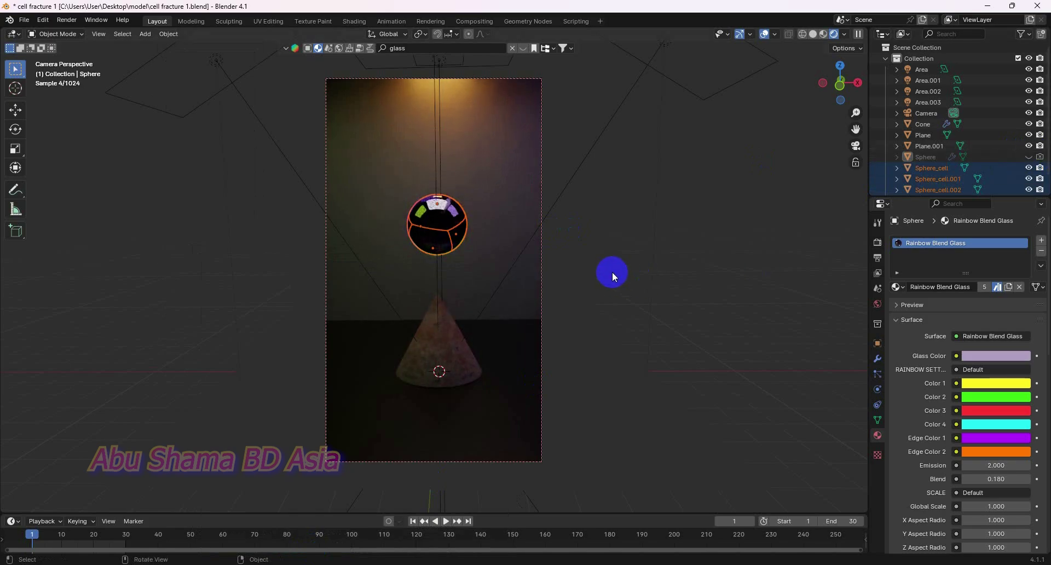
middle_drag(611, 272, 583, 285)
scroll(582, 280, up, 2)
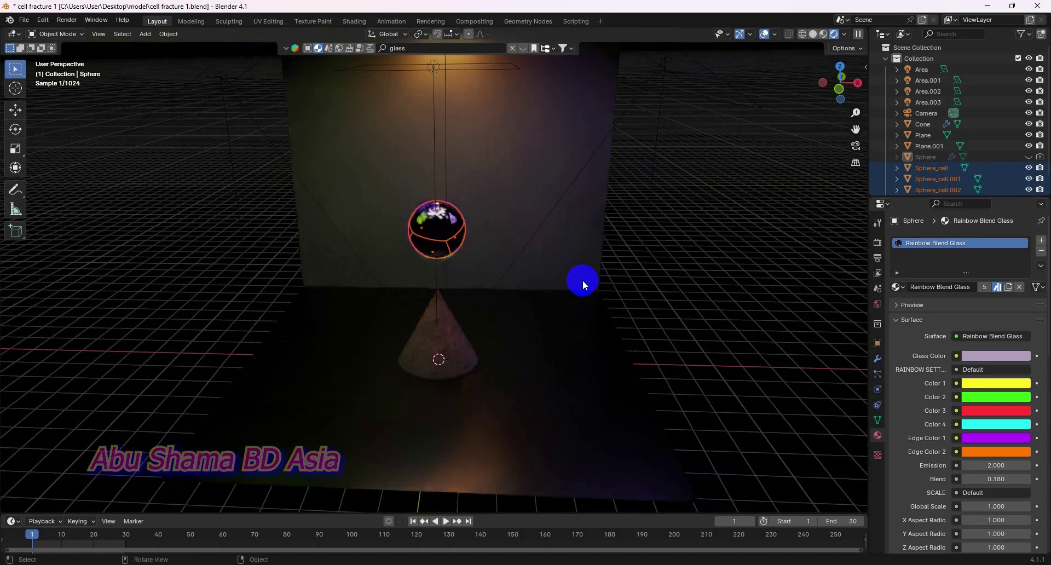
click(168, 34)
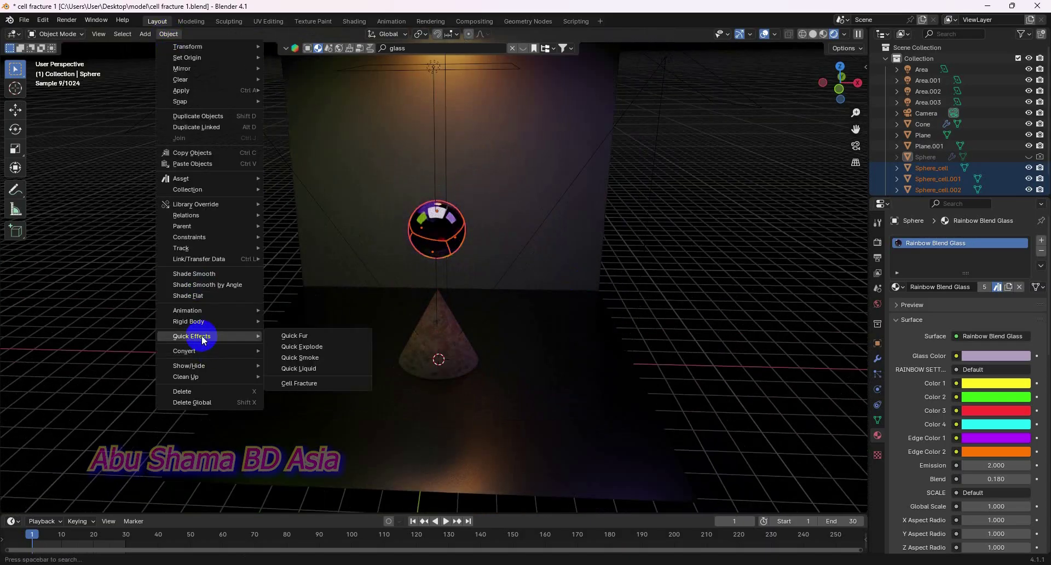
click(768, 363)
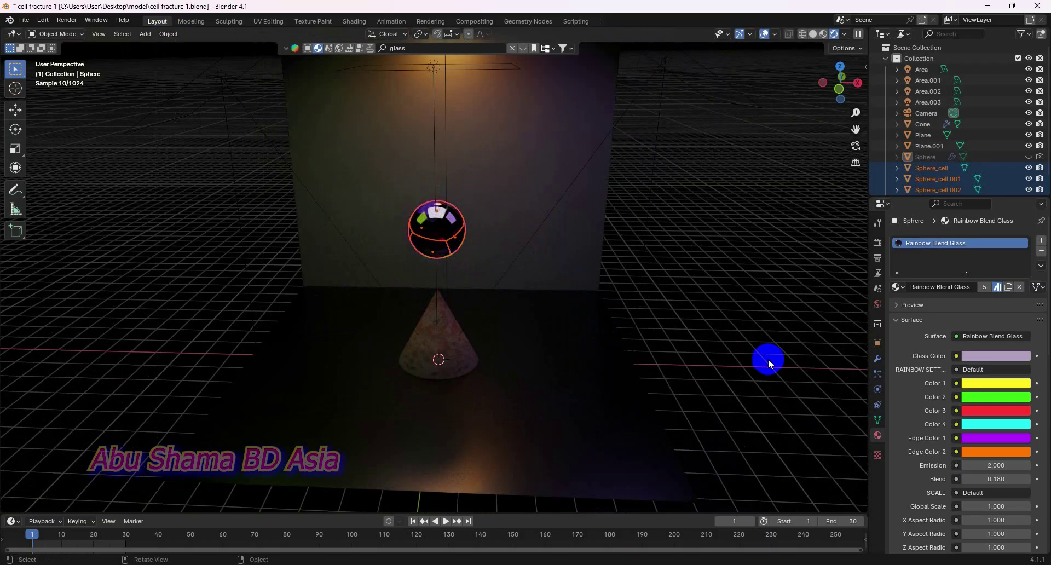
- Set the animation's end frame to 90
click(445, 521)
click(413, 521)
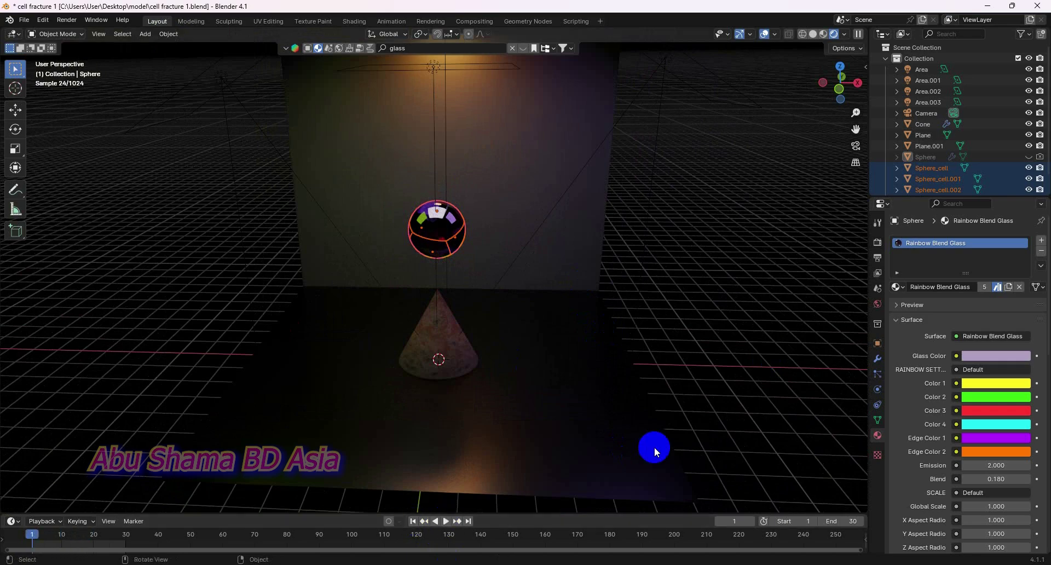
click(848, 521)
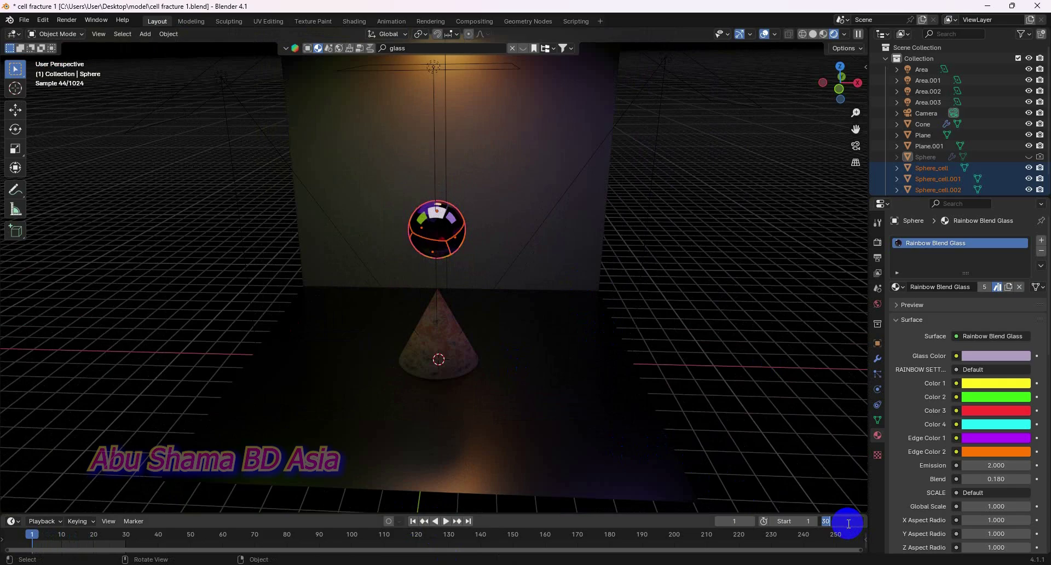
text(90)
key(Return)
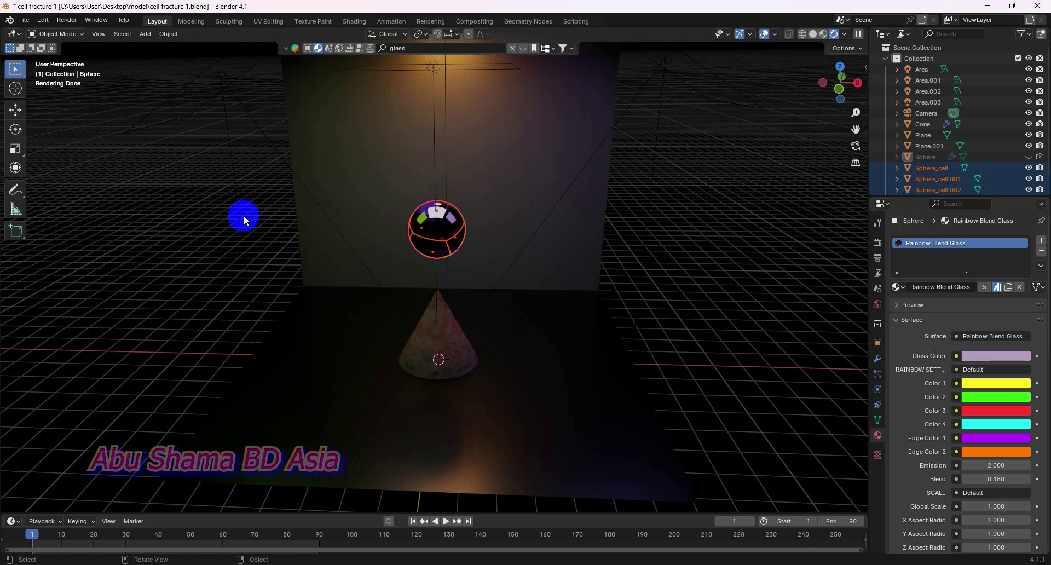
- Add active rigid body physics to the selected sphere fragments
scroll(515, 289, up, 1)
scroll(515, 289, up, 2)
middle_drag(538, 286, 540, 264)
scroll(538, 265, down, 1)
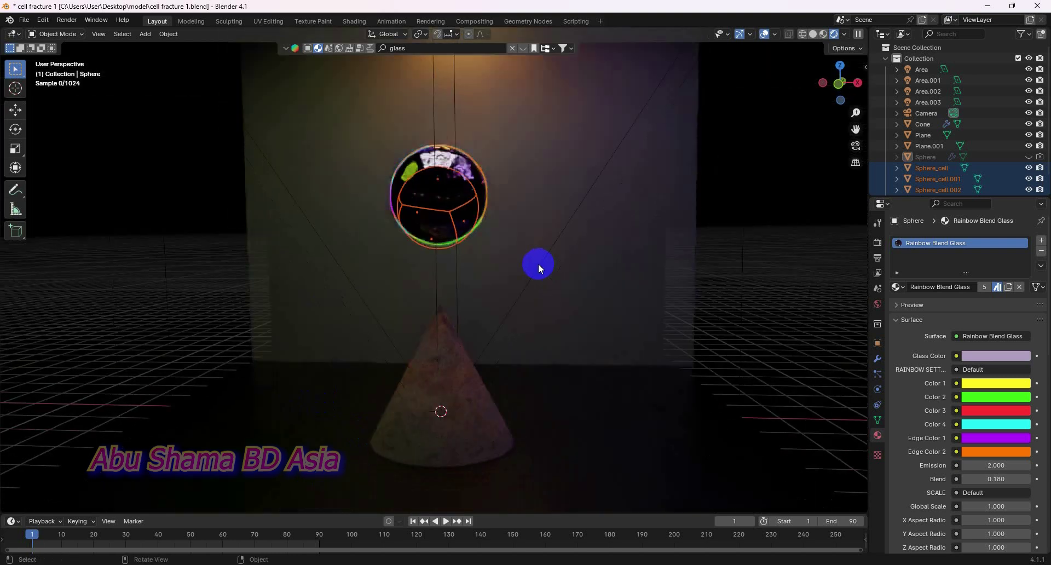
click(169, 33)
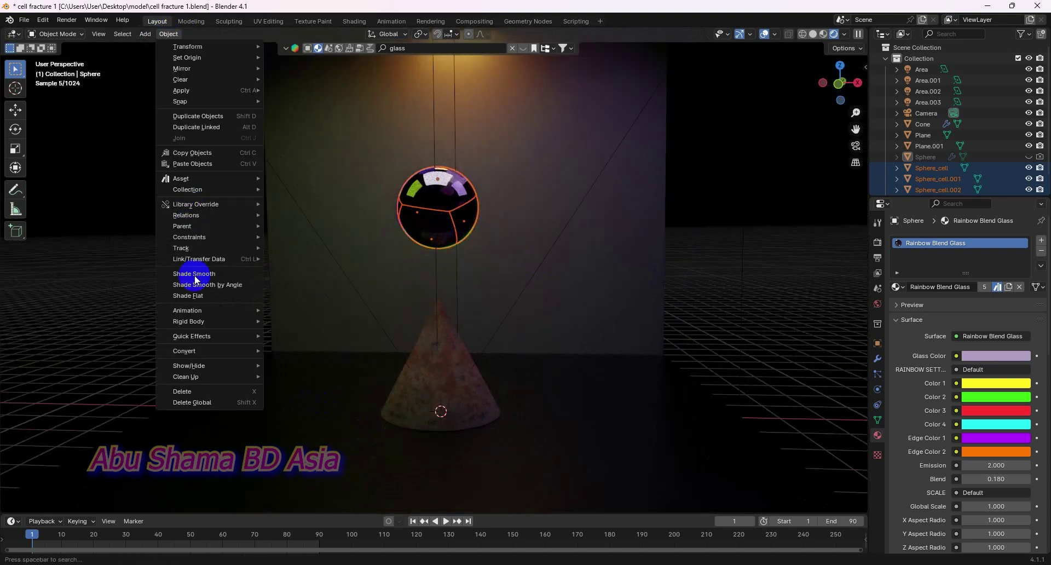
mouse_move(197, 351)
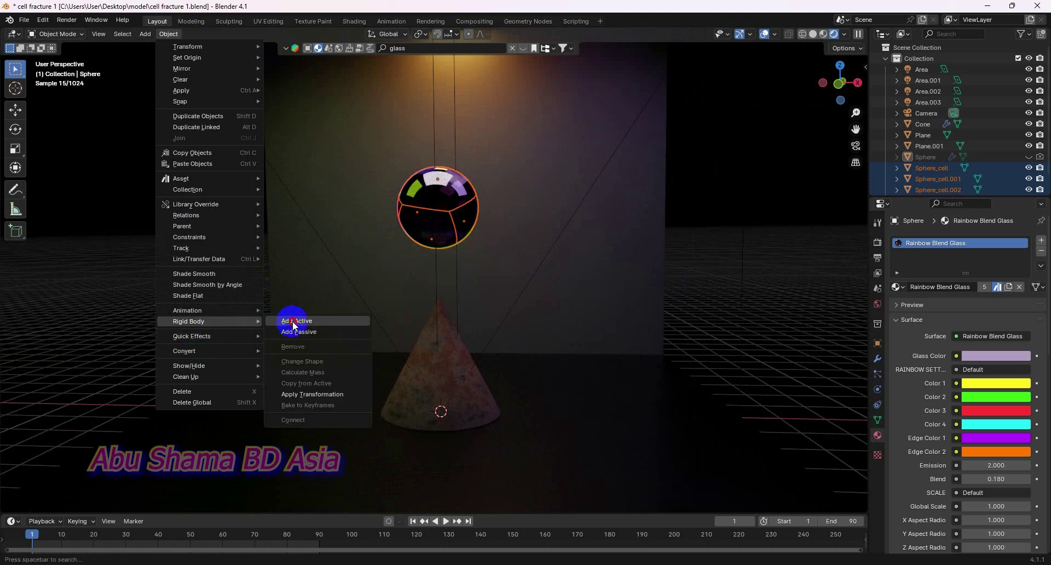
click(293, 321)
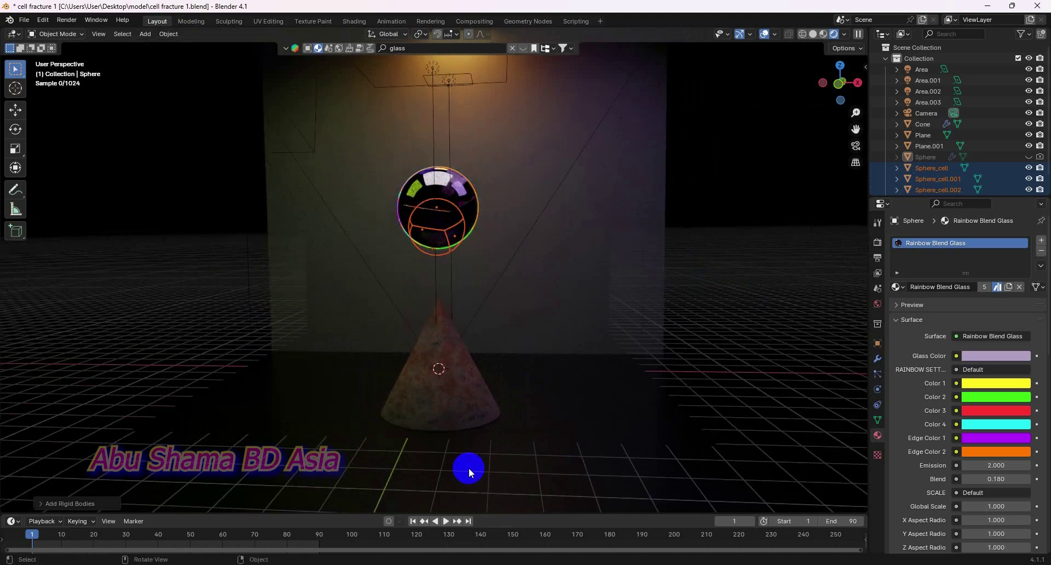
- Play the fracture simulation, switch to the camera view while it runs, and return to the first frame
scroll(469, 468, down, 2)
click(446, 521)
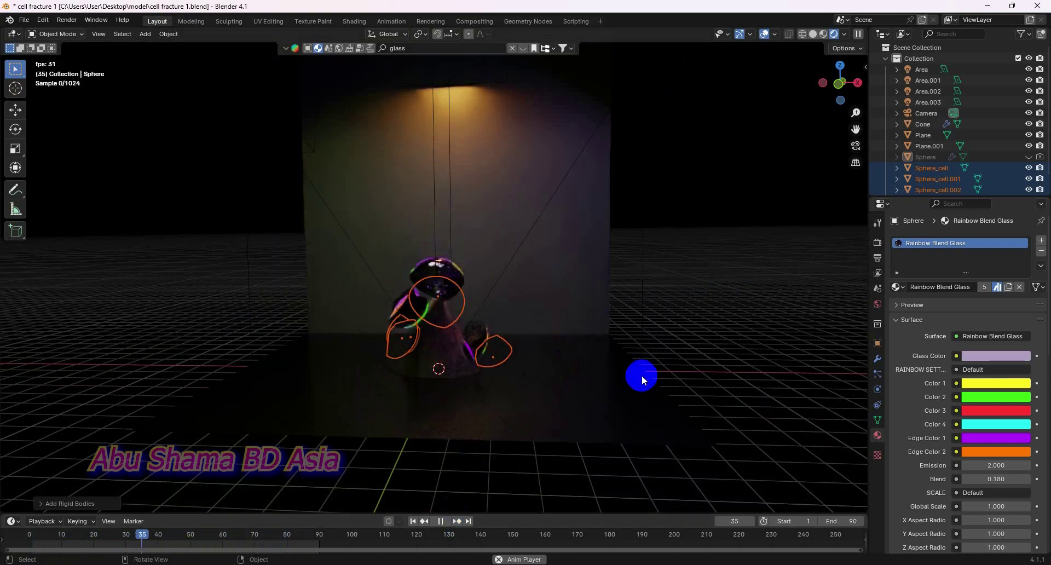
key(KP_0)
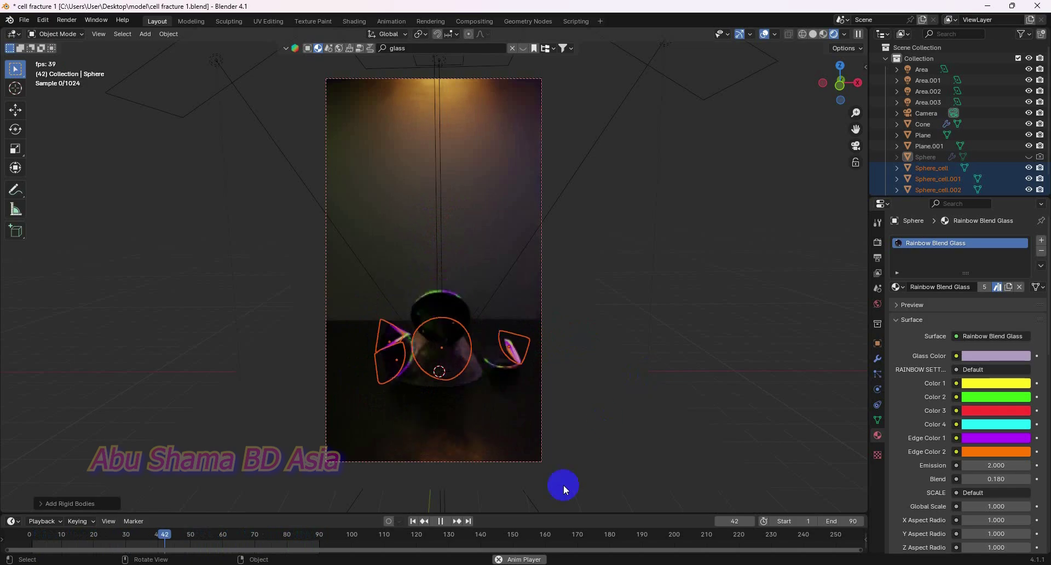
click(441, 520)
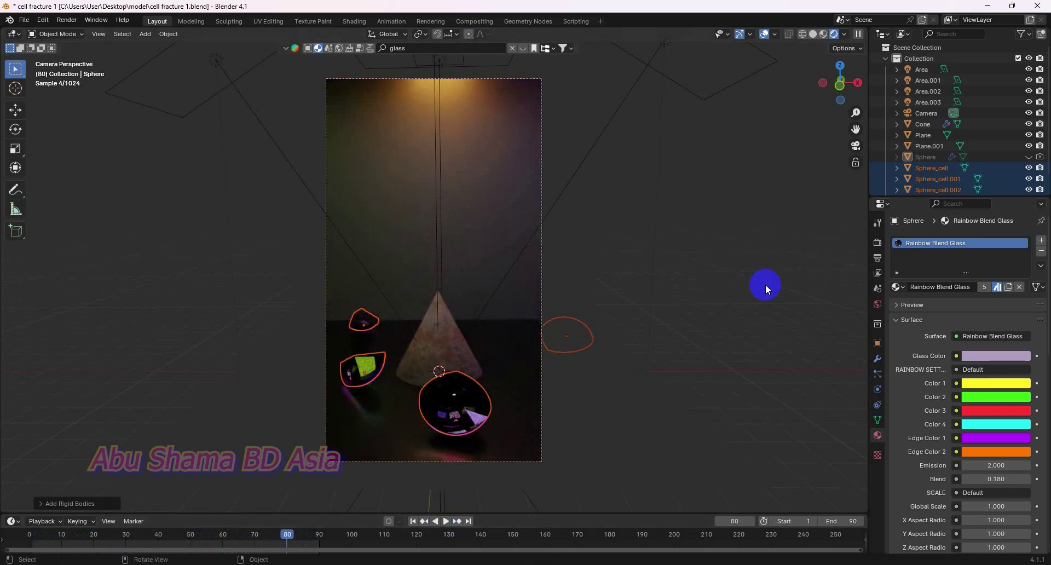
click(415, 521)
- Set the render output path to E:\Cell\4 Fracture, check the output settings and save the project
click(919, 244)
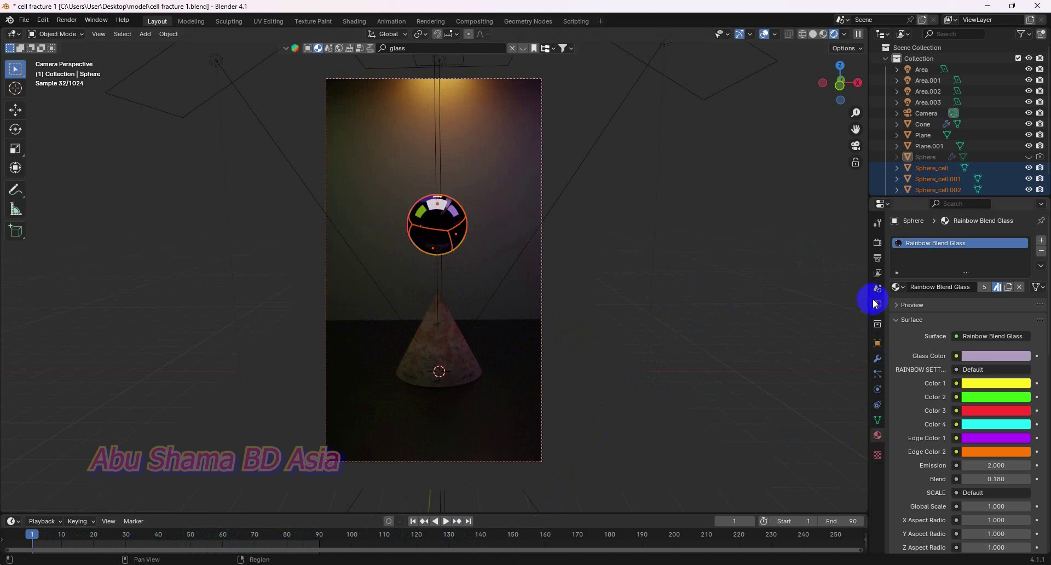
click(878, 258)
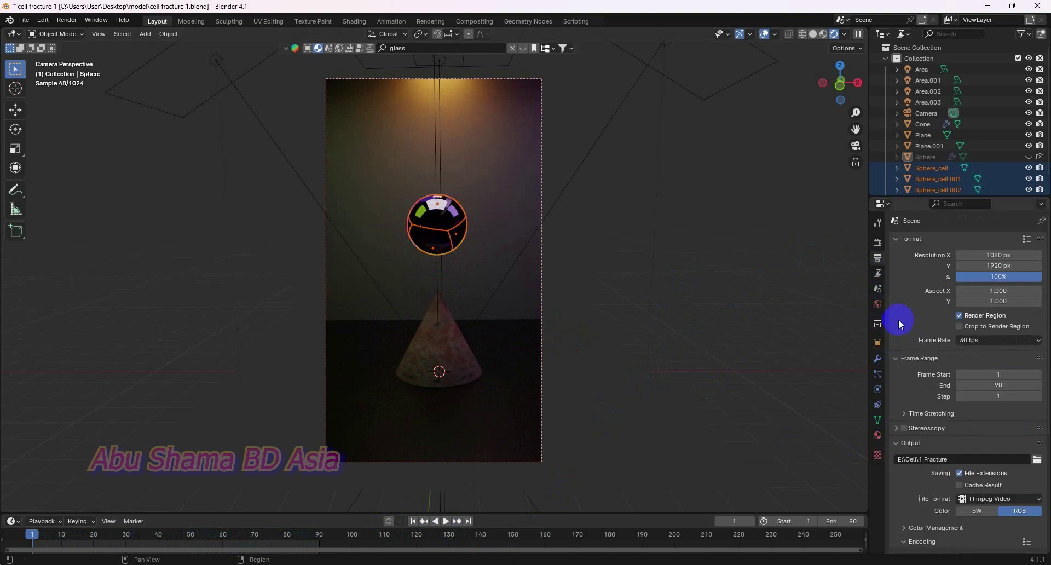
click(1036, 460)
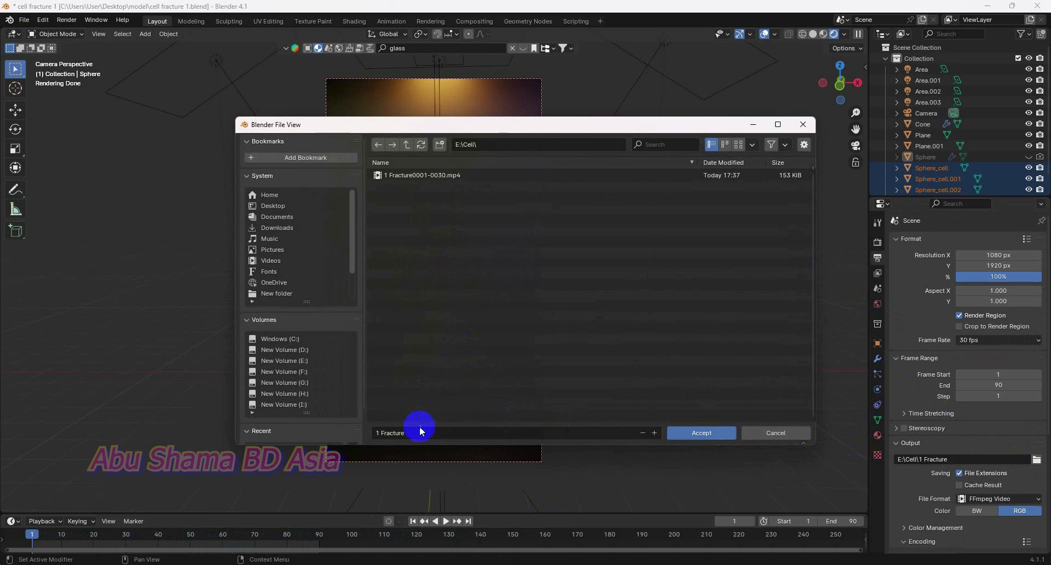
click(377, 432)
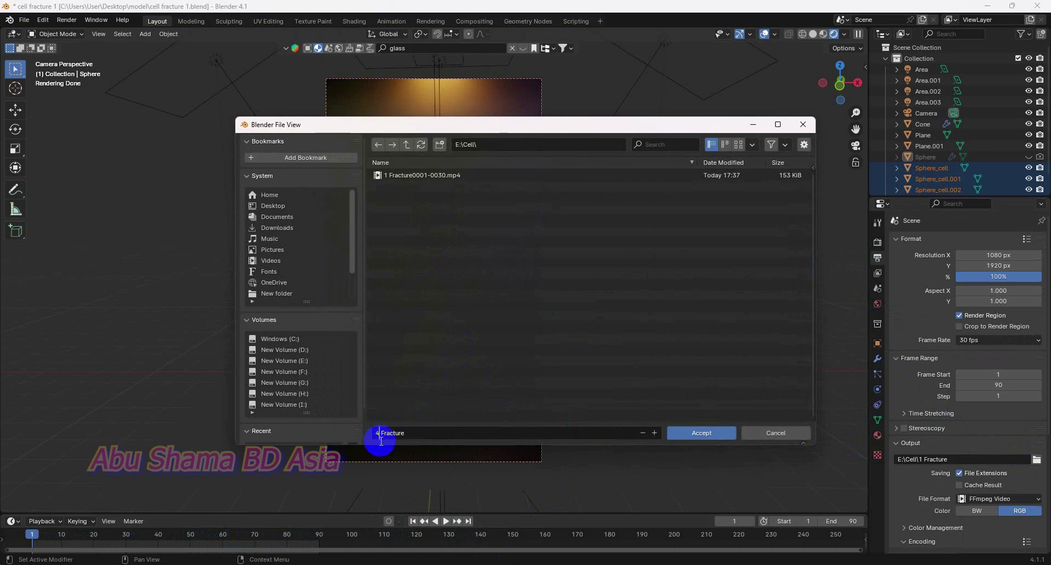
click(697, 432)
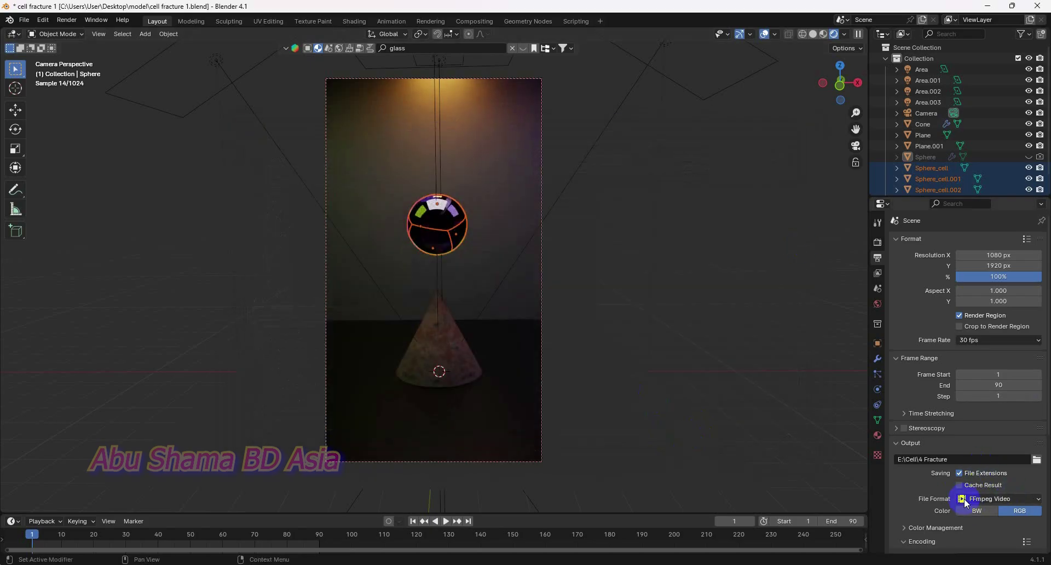
scroll(947, 506, down, 7)
scroll(937, 506, up, 7)
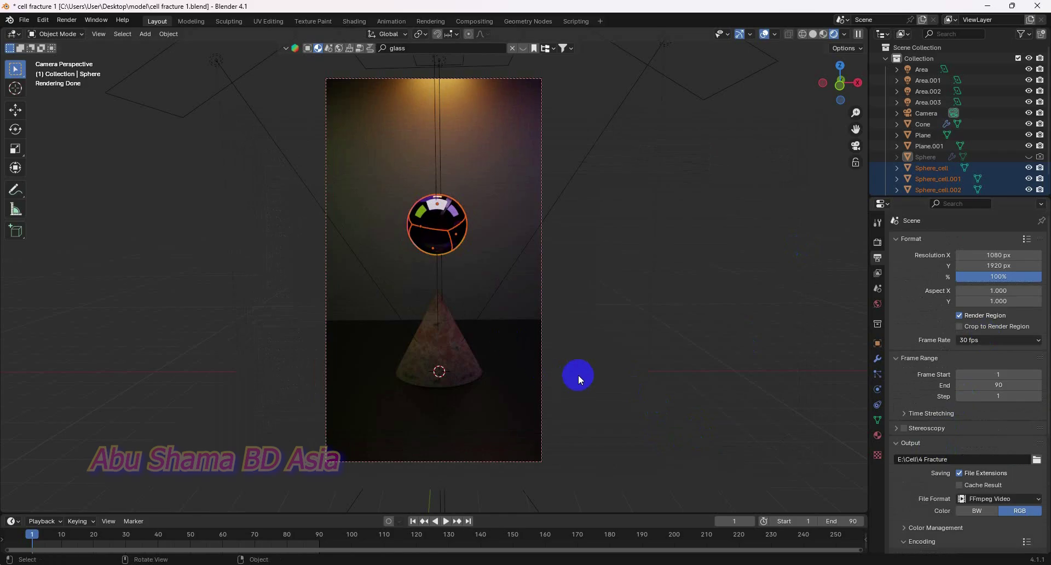
key(ctrl+s)
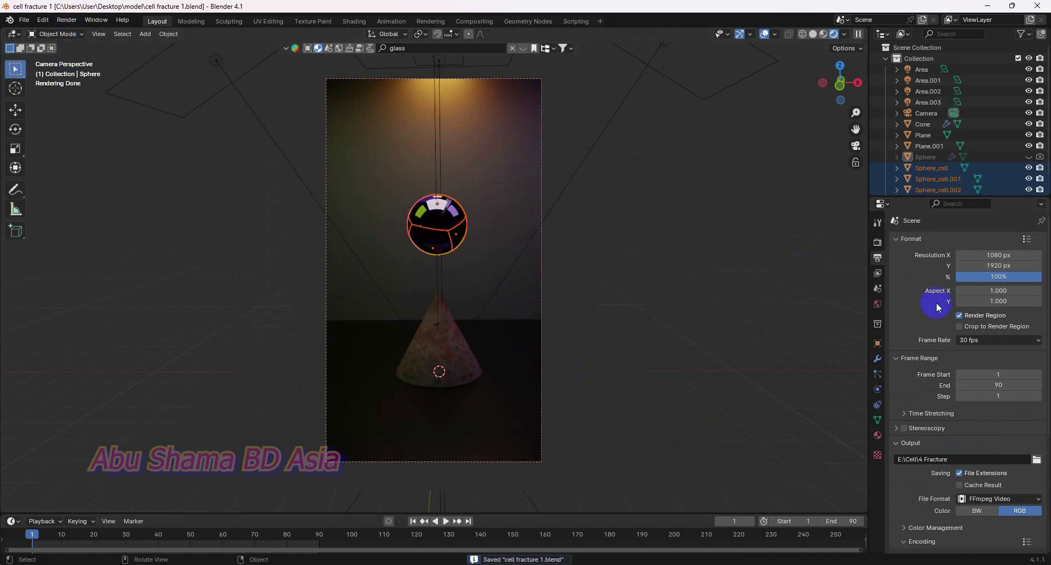
- Check the render performance settings and start rendering the animation
click(877, 243)
scroll(942, 498, down, 8)
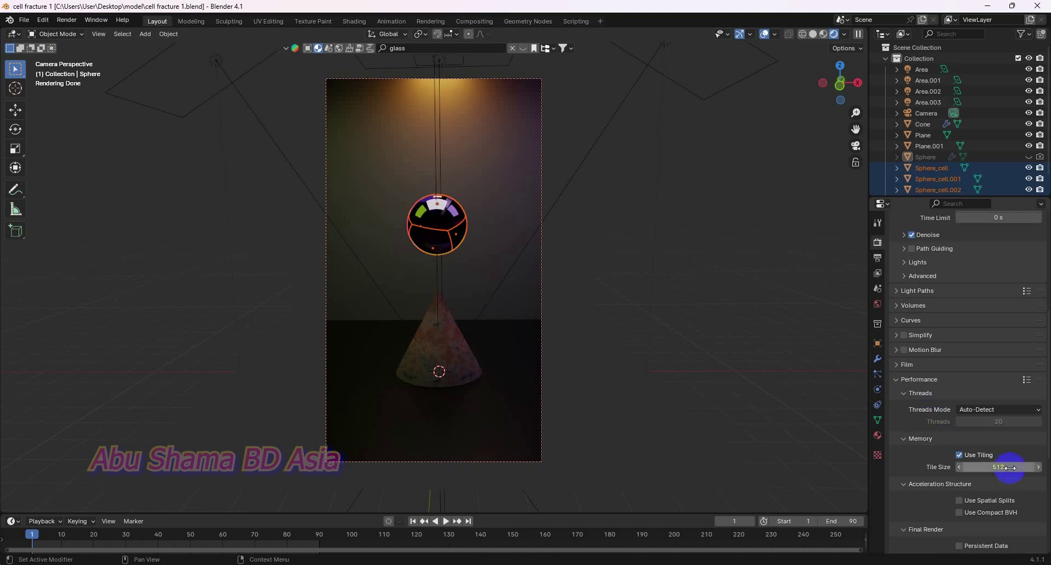
click(67, 20)
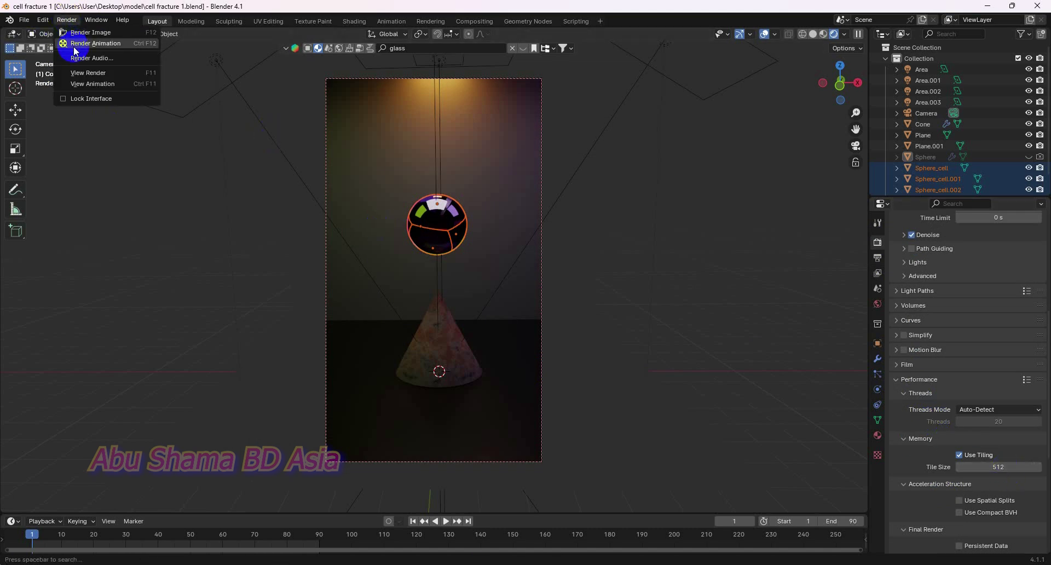
click(76, 44)
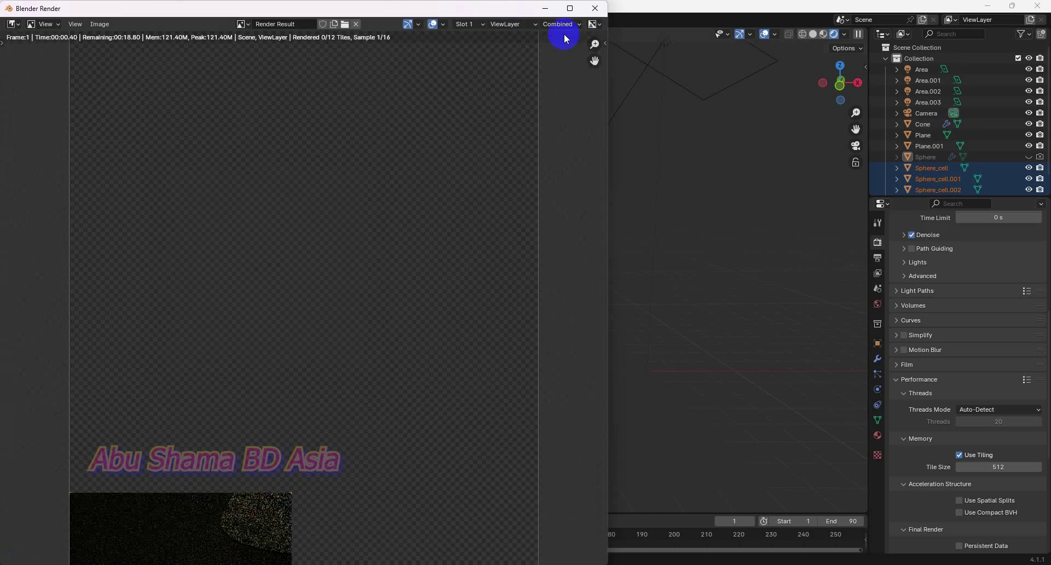
- Watch the first animation frame render in the render window, then close the window to stop the render
click(569, 9)
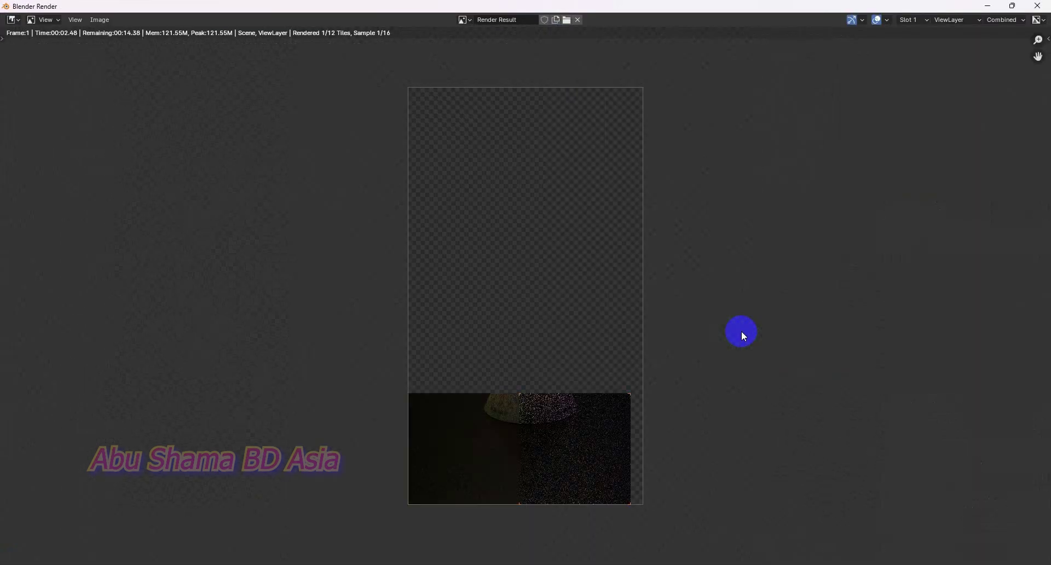
drag(930, 6, 717, 335)
scroll(990, 286, up, 7)
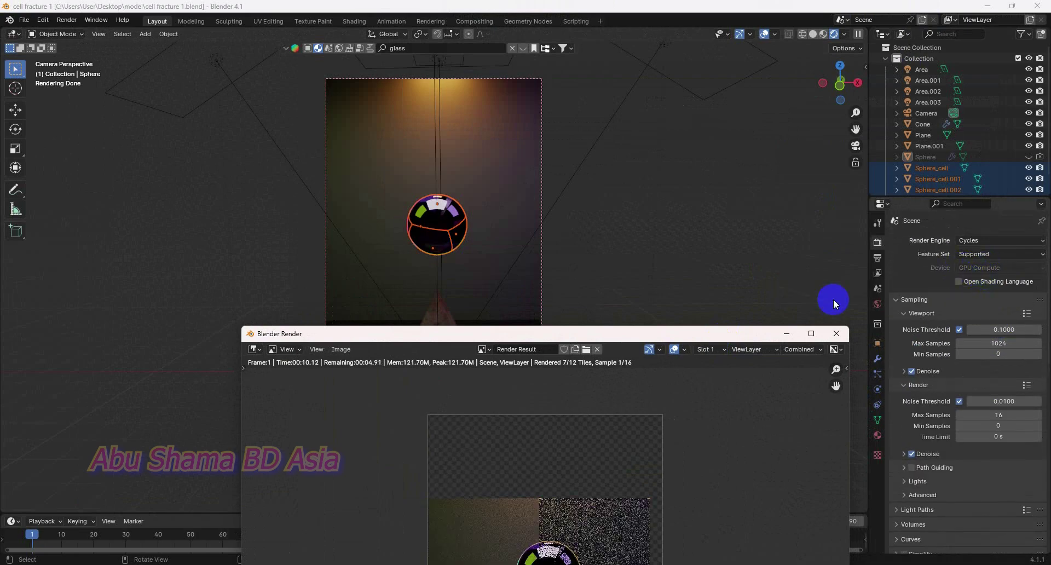
drag(728, 333, 667, 114)
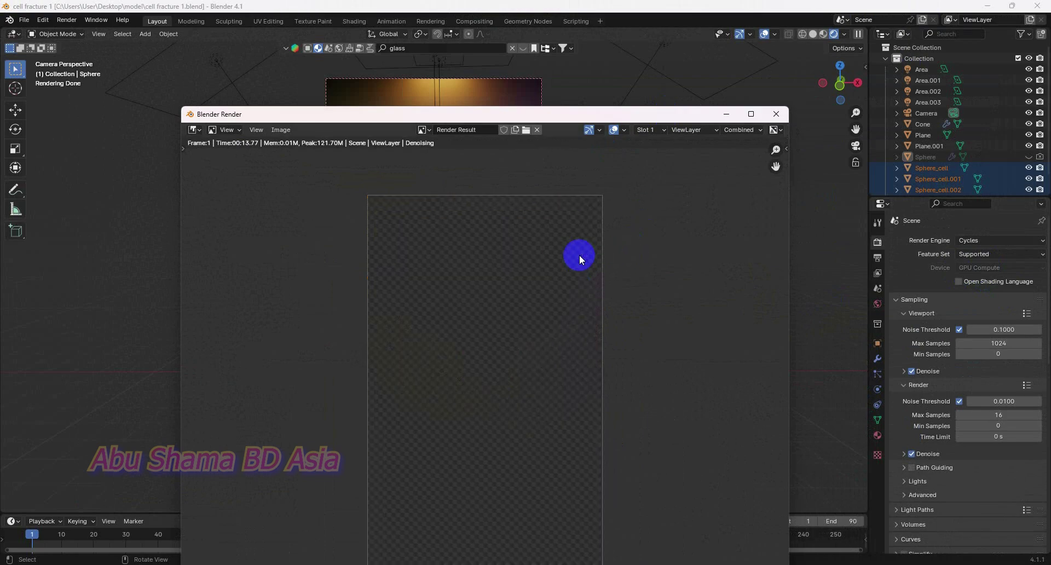
click(776, 114)
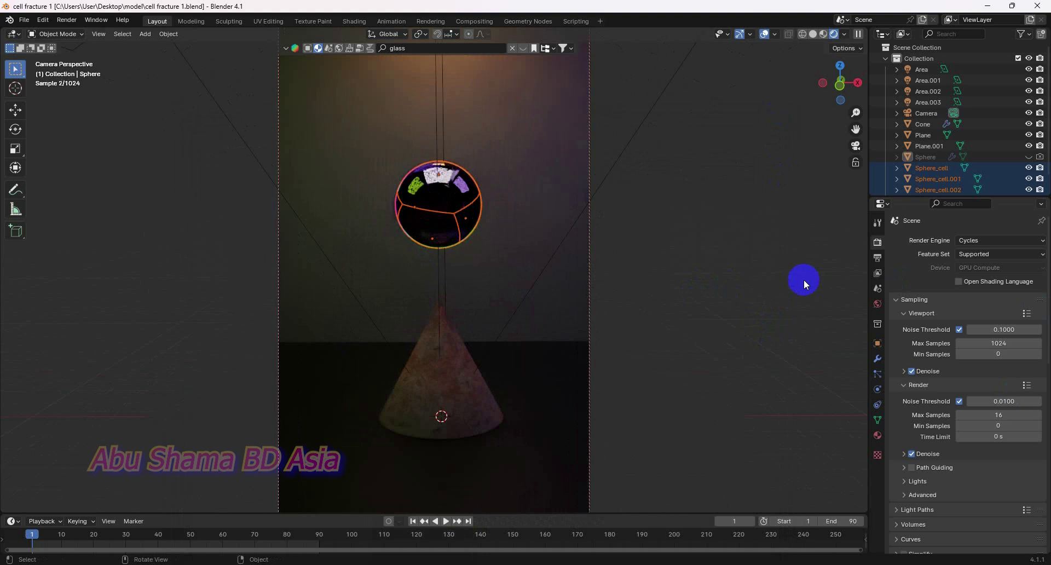
- Check the render engine choices and the Cycles device options, trying CPU before returning to GPU Compute
click(994, 268)
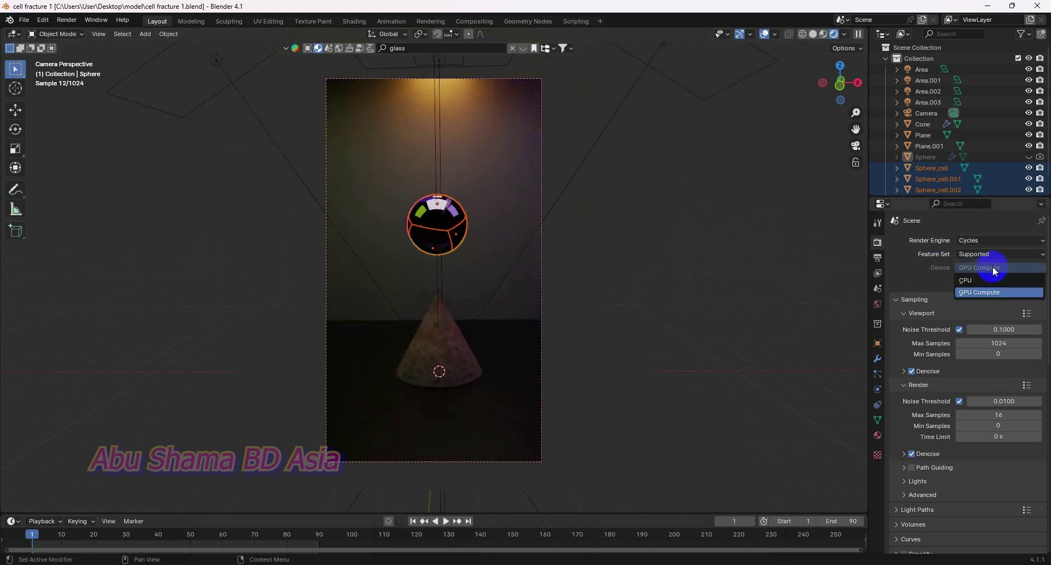
click(984, 292)
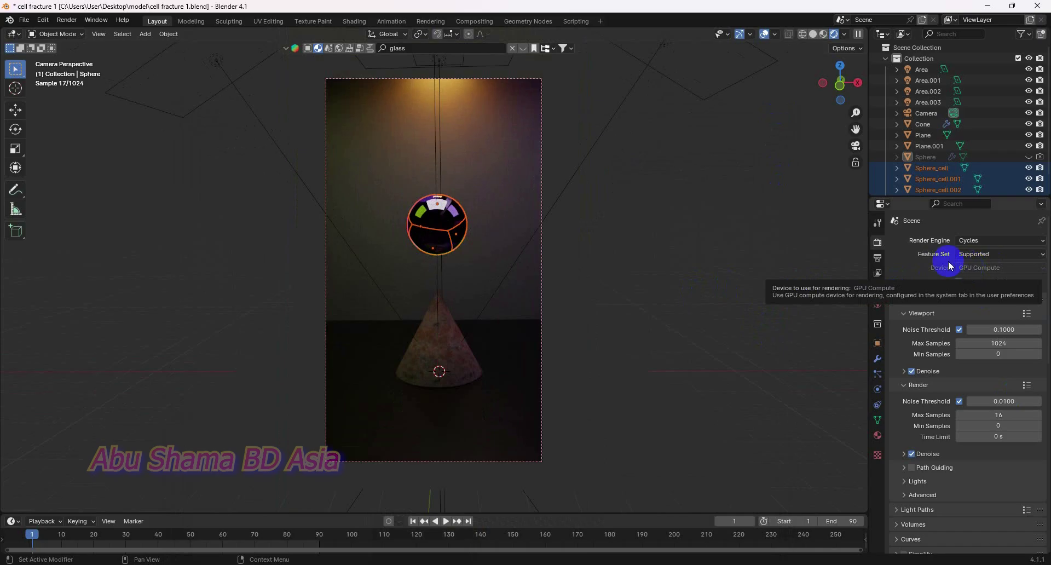
click(987, 238)
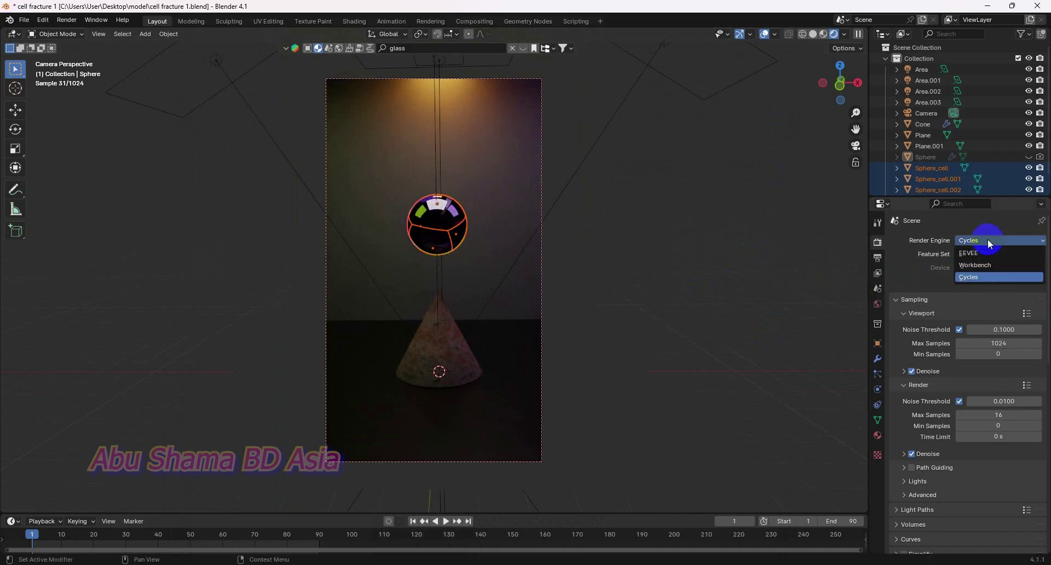
click(987, 238)
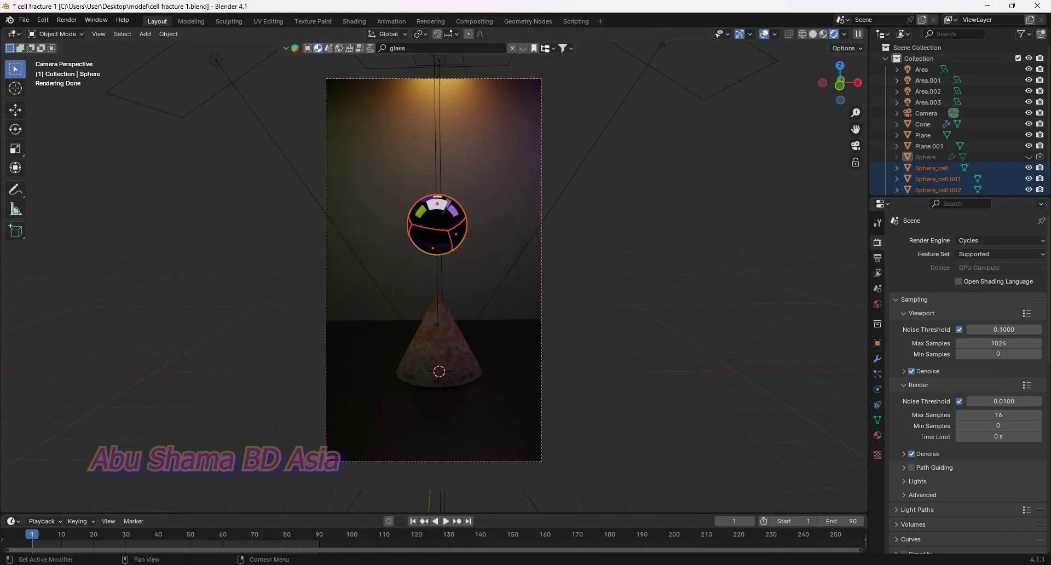
click(1006, 265)
click(990, 278)
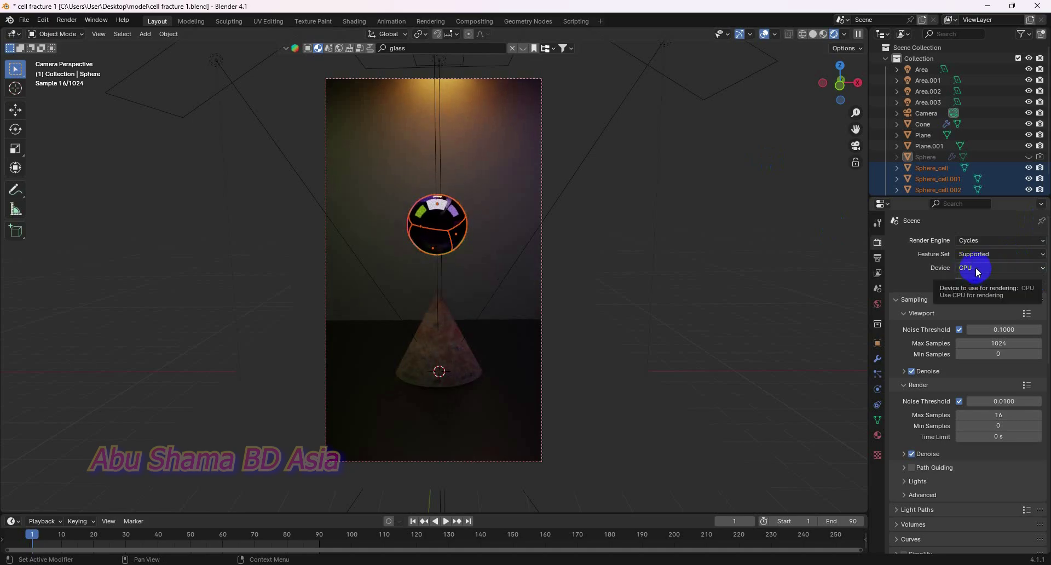
click(977, 272)
click(980, 289)
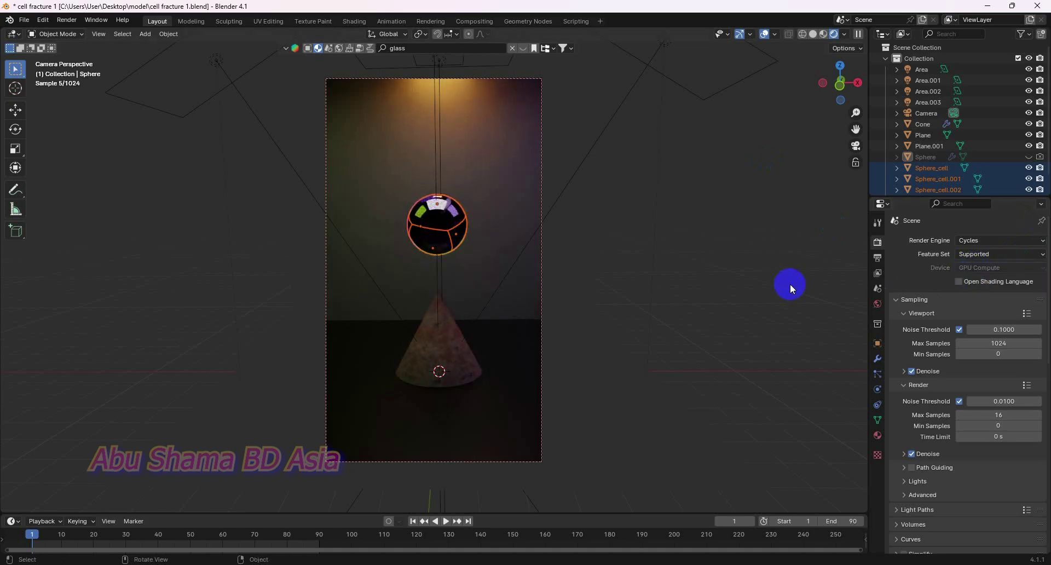
- In the system preferences, enable CUDA as the Cycles render device with both the NVIDIA GeForce RTX 3060 and the Intel Core i5-13500
click(43, 20)
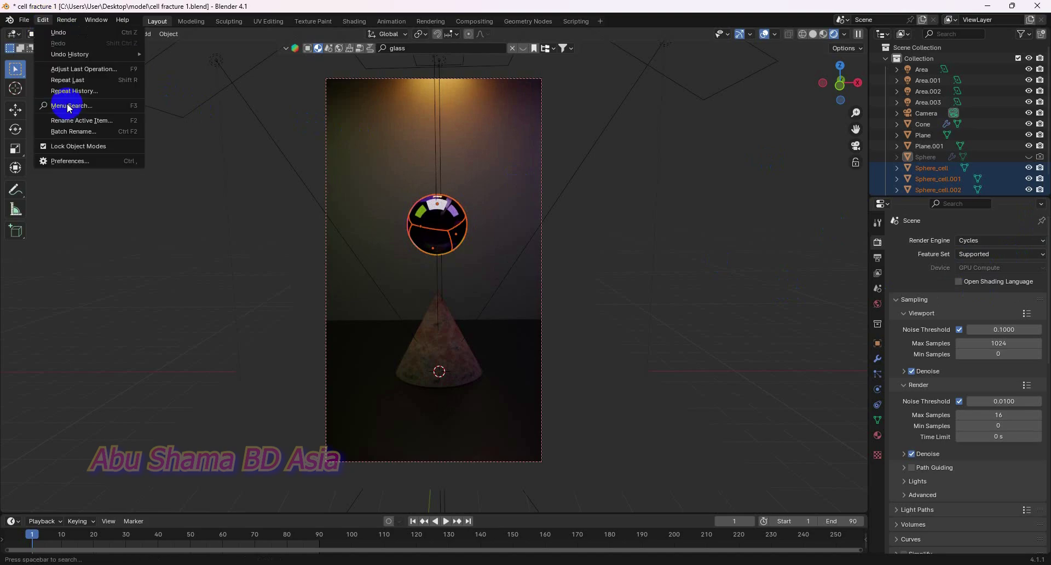
click(59, 162)
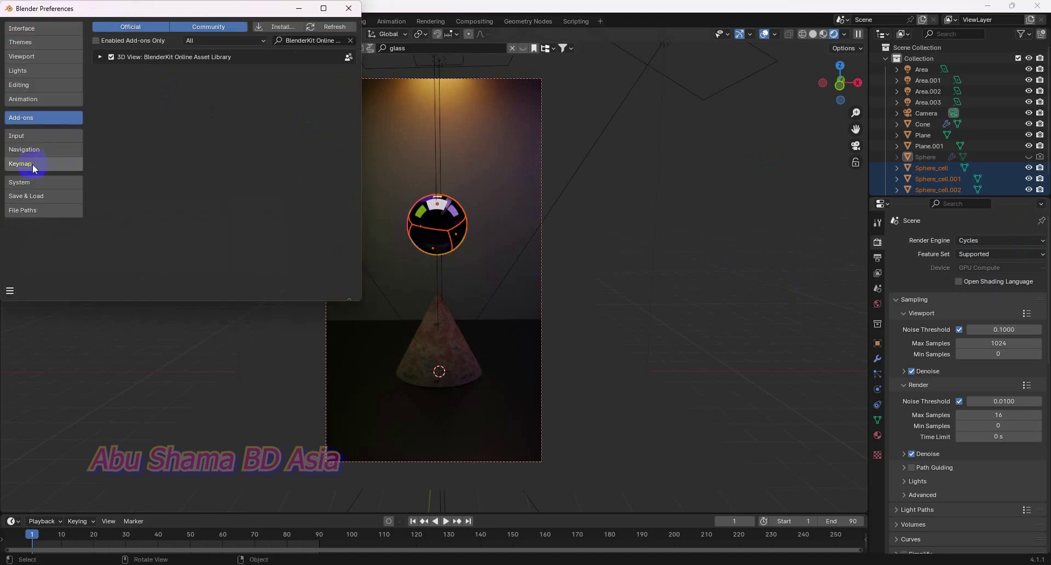
click(31, 182)
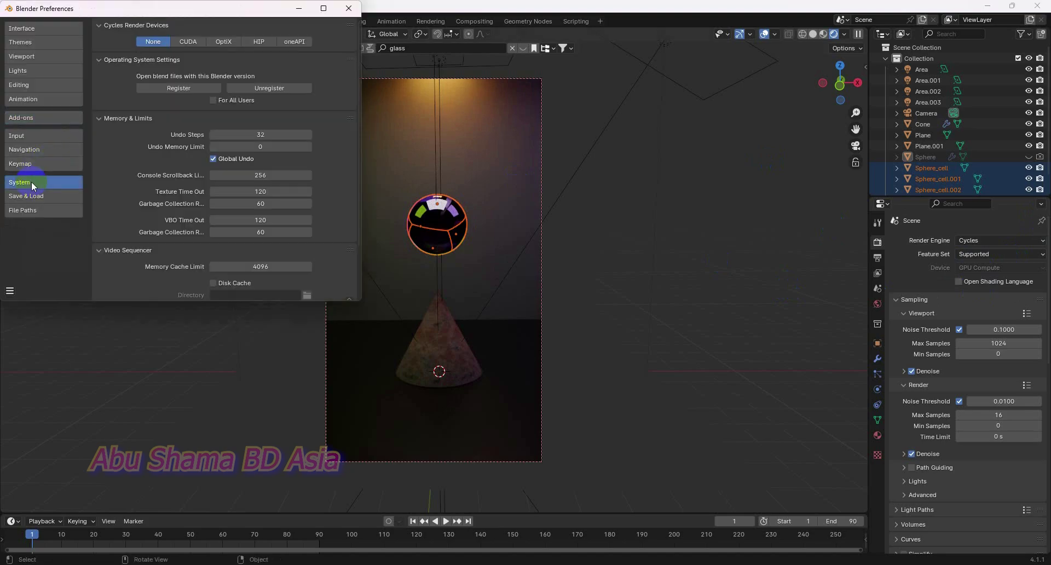
click(187, 41)
click(142, 72)
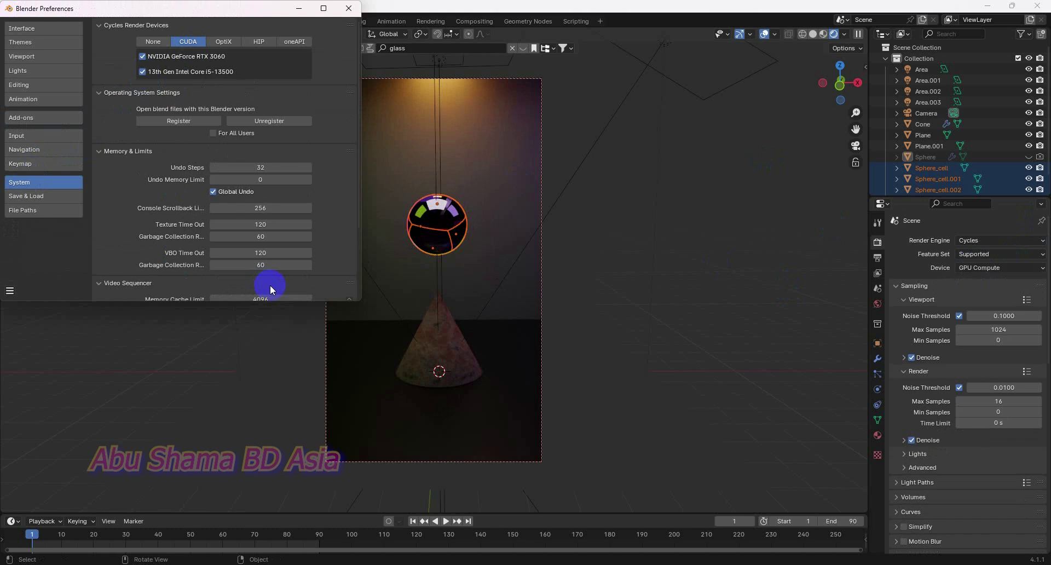
click(9, 290)
click(68, 260)
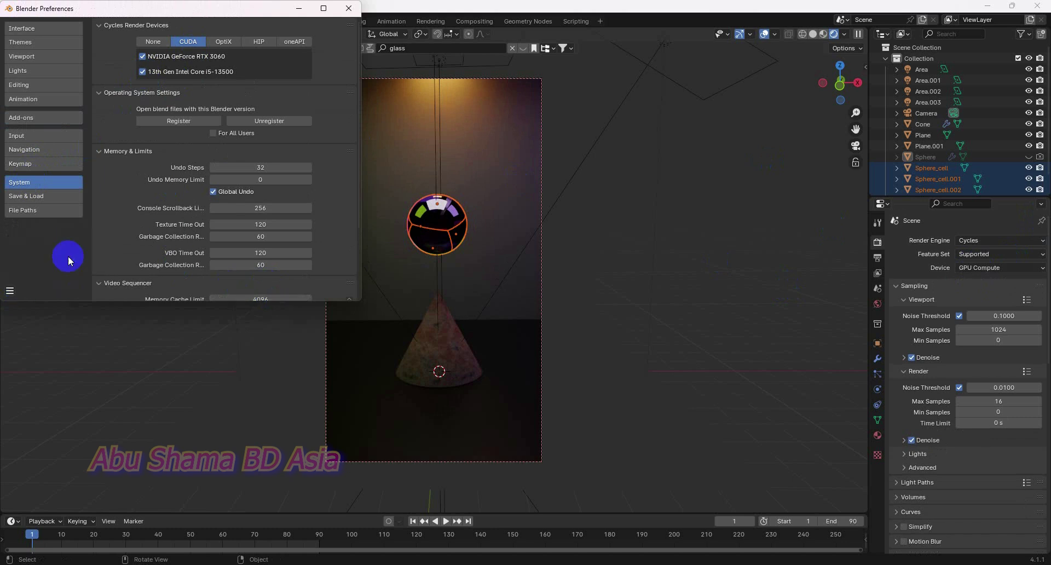
click(348, 8)
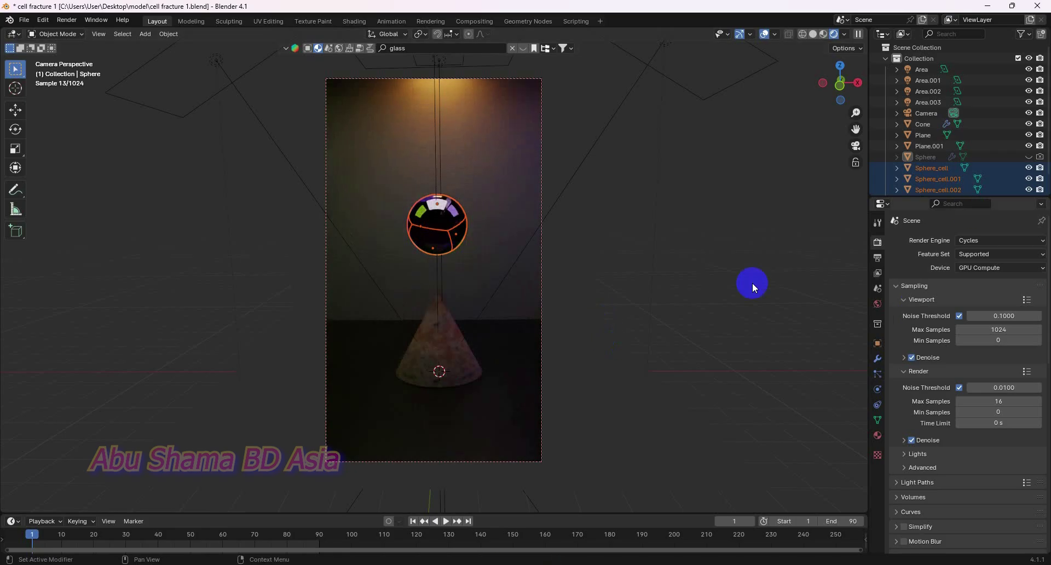
- Switch the Cycles render device to CPU and back to GPU Compute
click(992, 268)
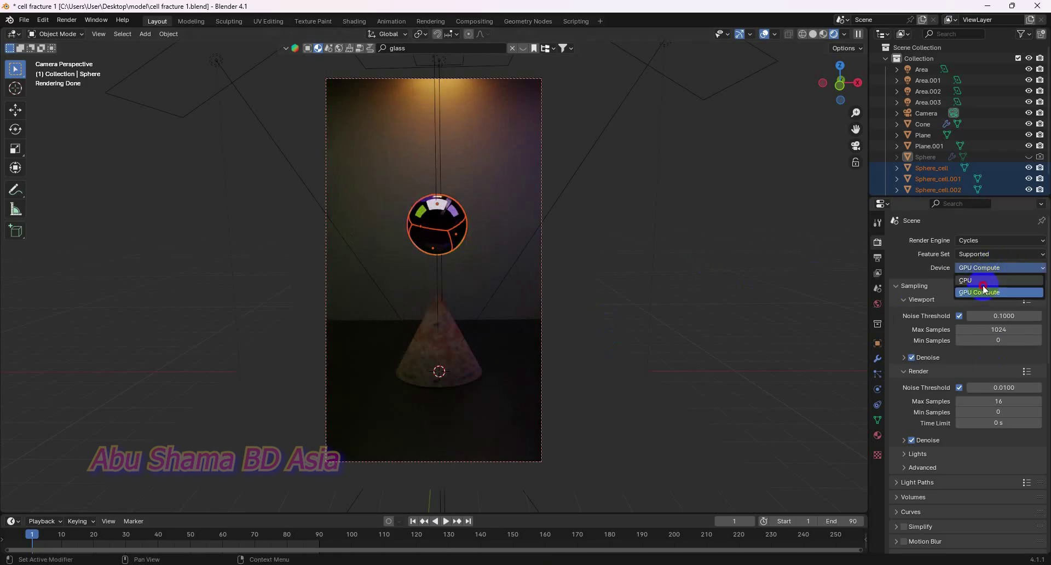
click(982, 281)
click(983, 269)
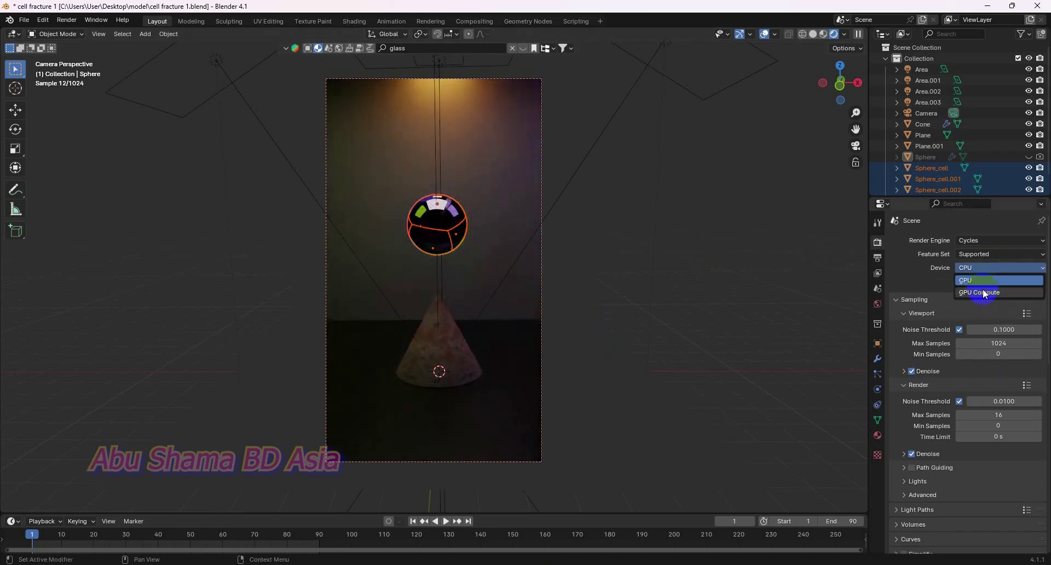
click(983, 293)
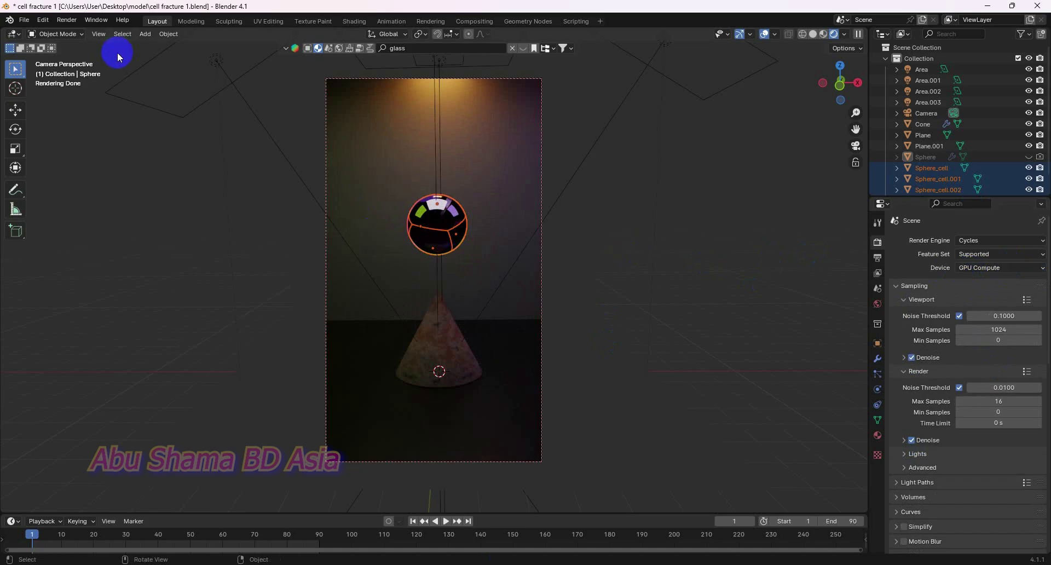
- Try rendering the animation with GPU Compute, watch the first frames and stop the render
click(67, 21)
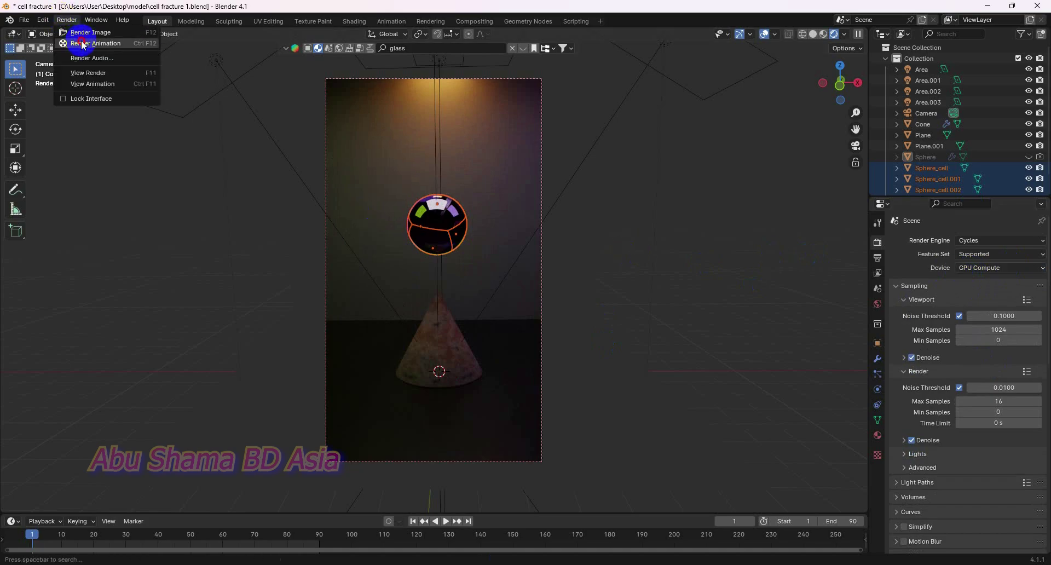
click(80, 34)
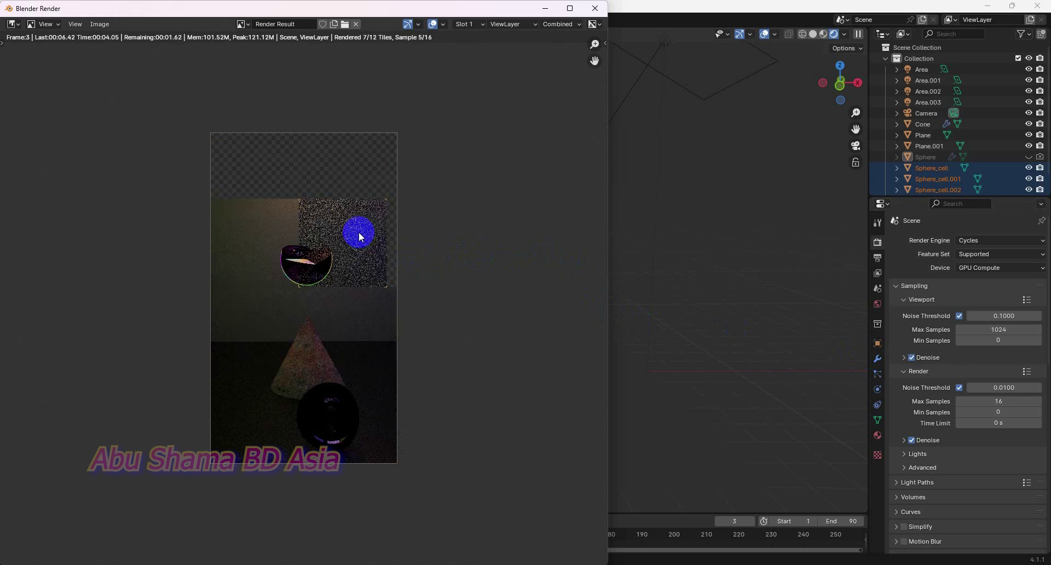
click(596, 8)
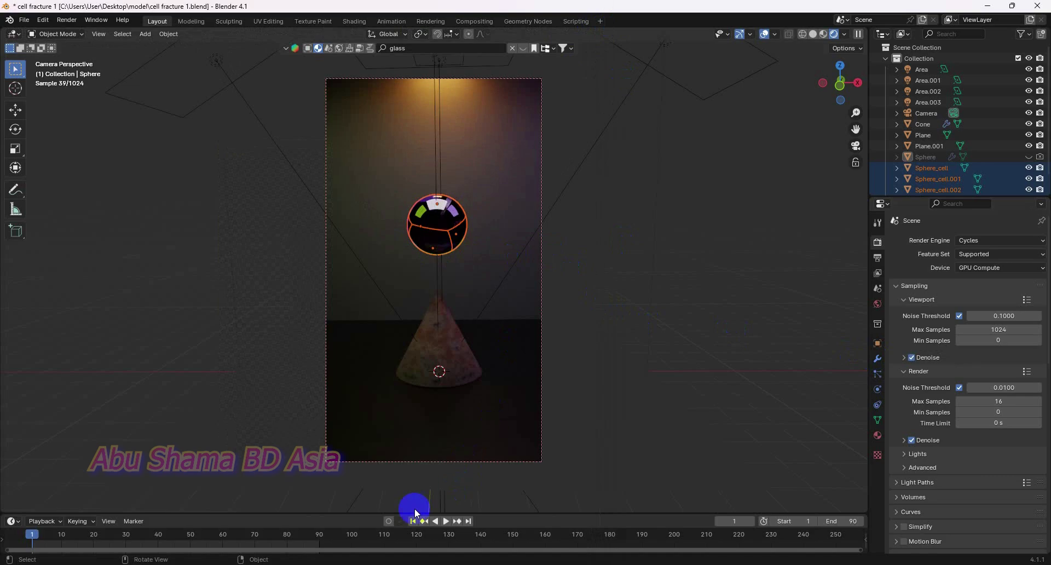
- Play the fracture simulation in the viewport, return to the first frame and check the sphere's physics settings
click(445, 521)
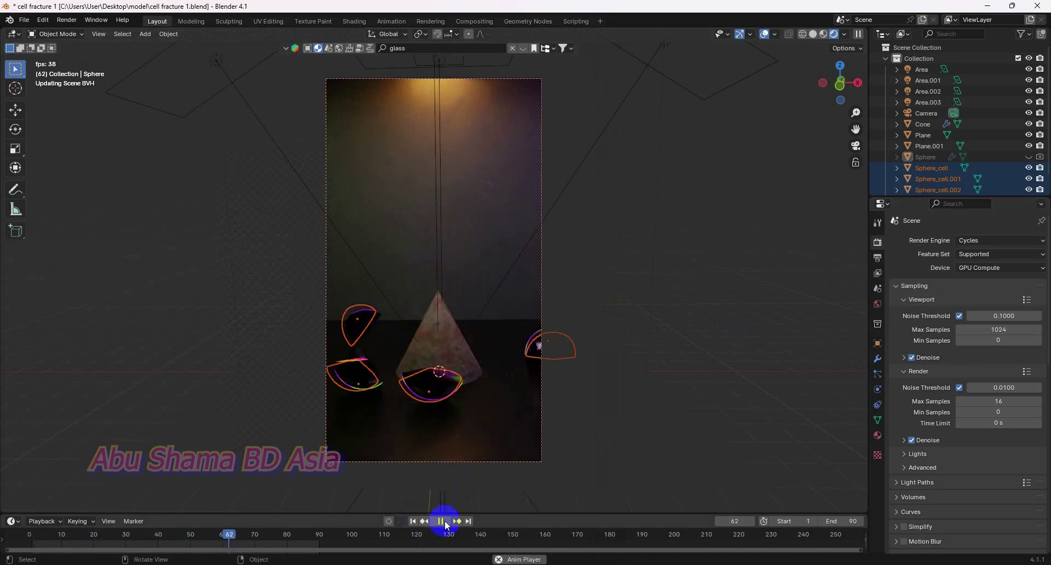
click(441, 521)
click(413, 521)
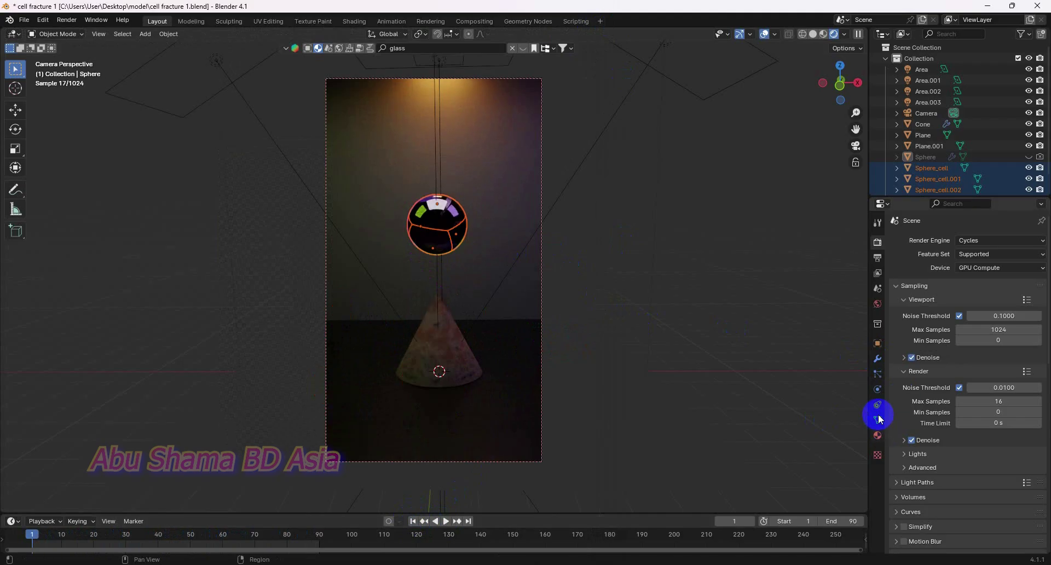
click(877, 389)
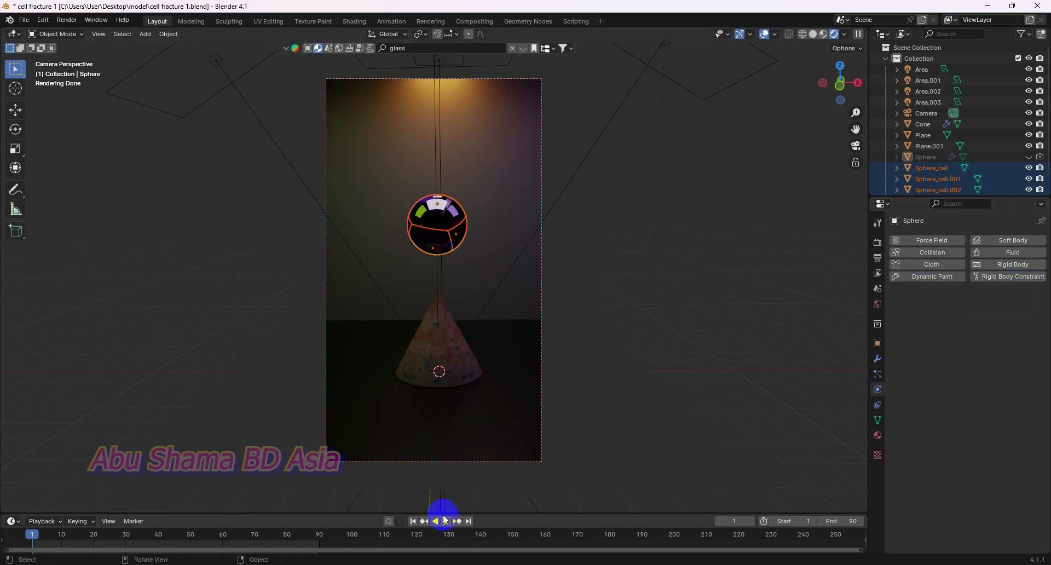
- Try rendering the animation again and move the render window aside to compare it with the viewport
click(67, 20)
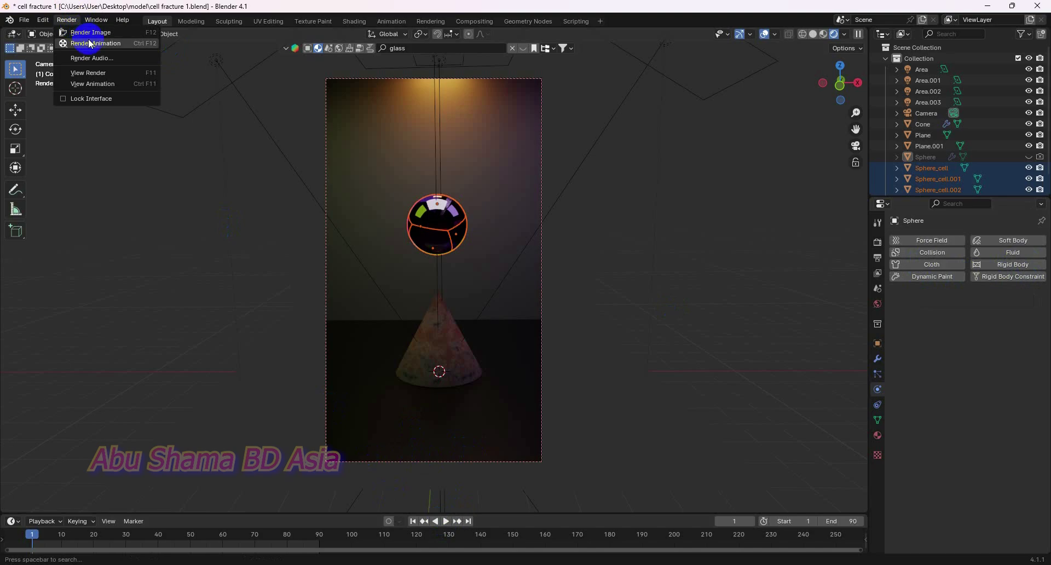
click(90, 44)
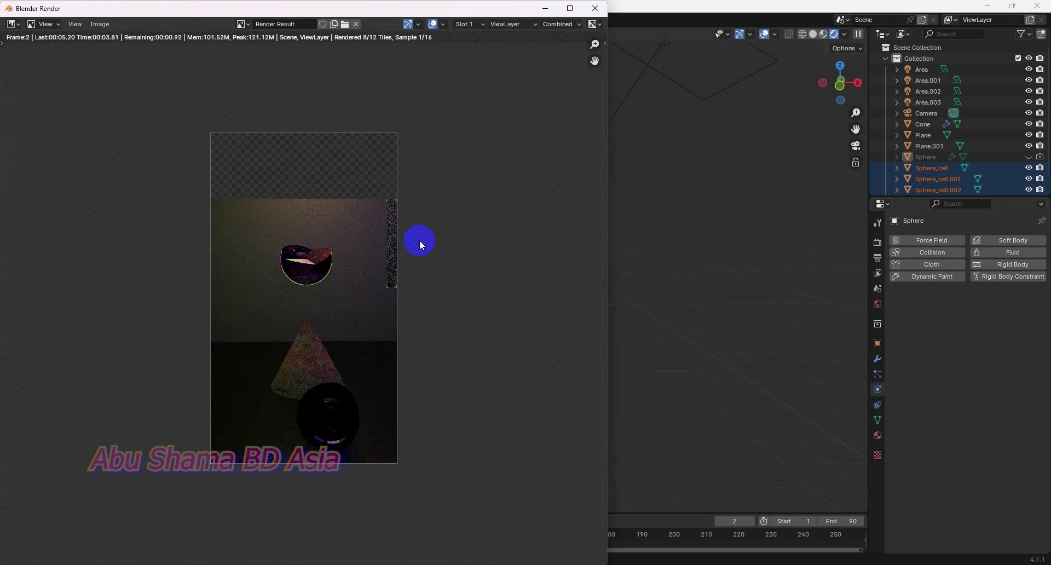
drag(495, 9, 1050, 130)
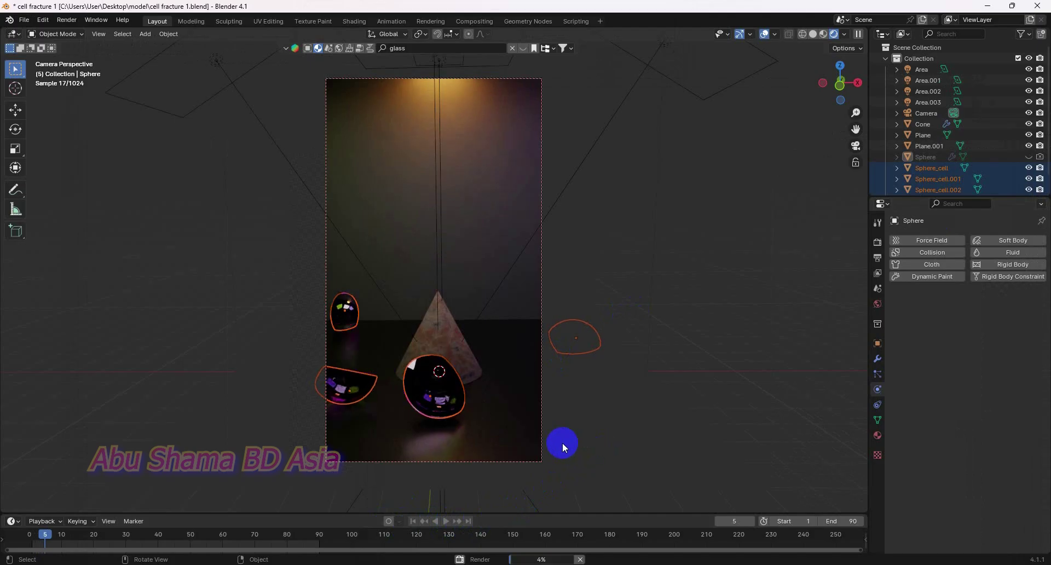
- Replay the fracture simulation twice to check how the fragments fall, ending on the first frame
click(446, 523)
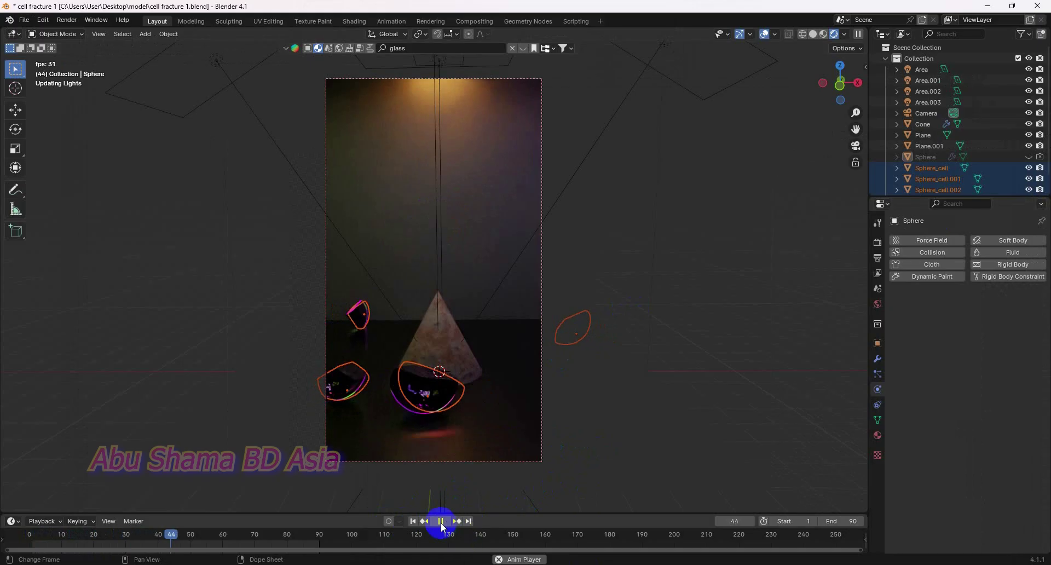
click(410, 521)
click(445, 521)
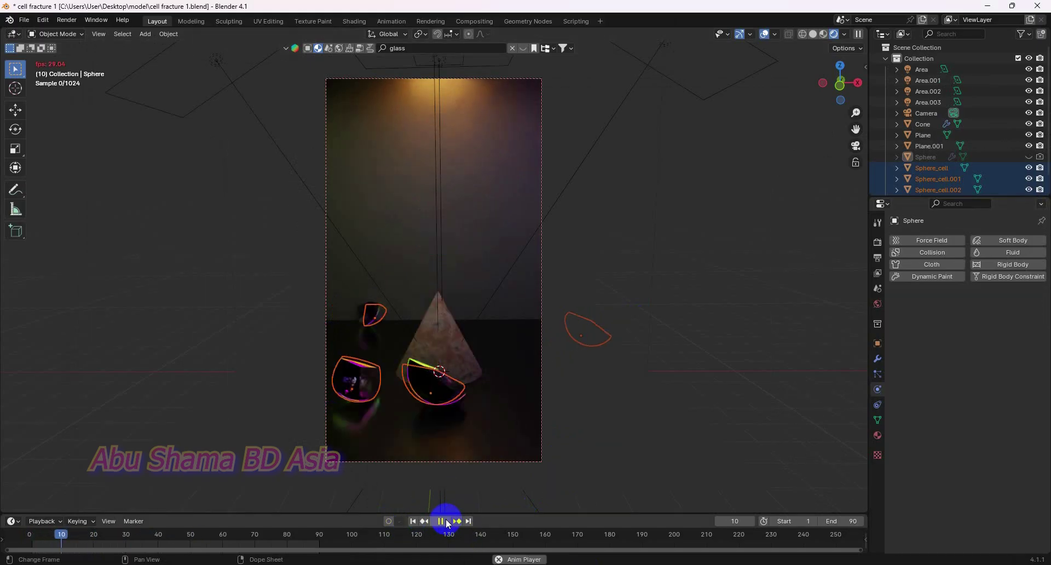
click(446, 521)
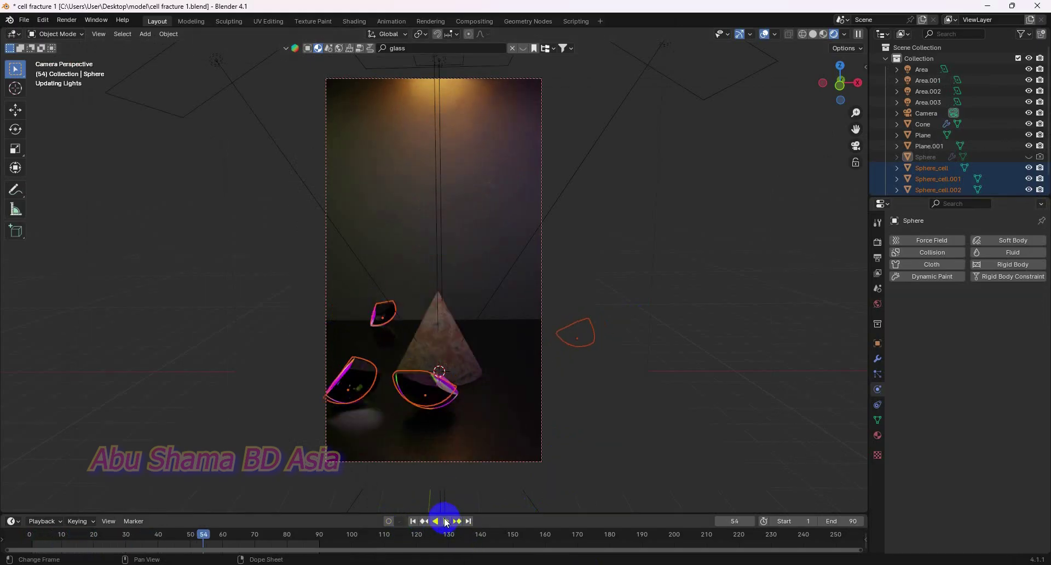
click(413, 521)
- Select all the sphere fragments, excluding the area lights, and add active rigid bodies to them
middle_drag(506, 424, 628, 408)
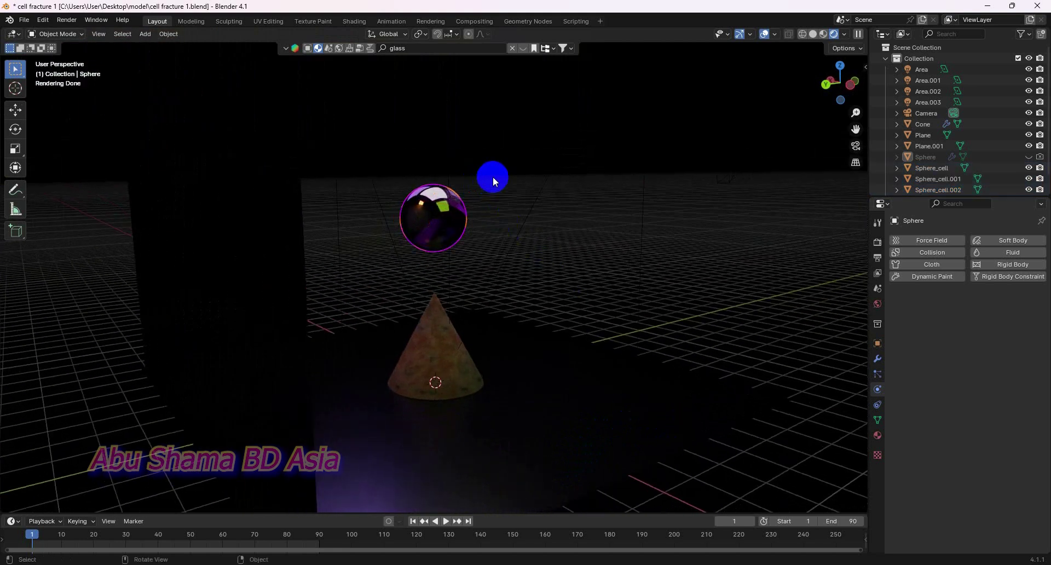
drag(492, 177, 393, 251)
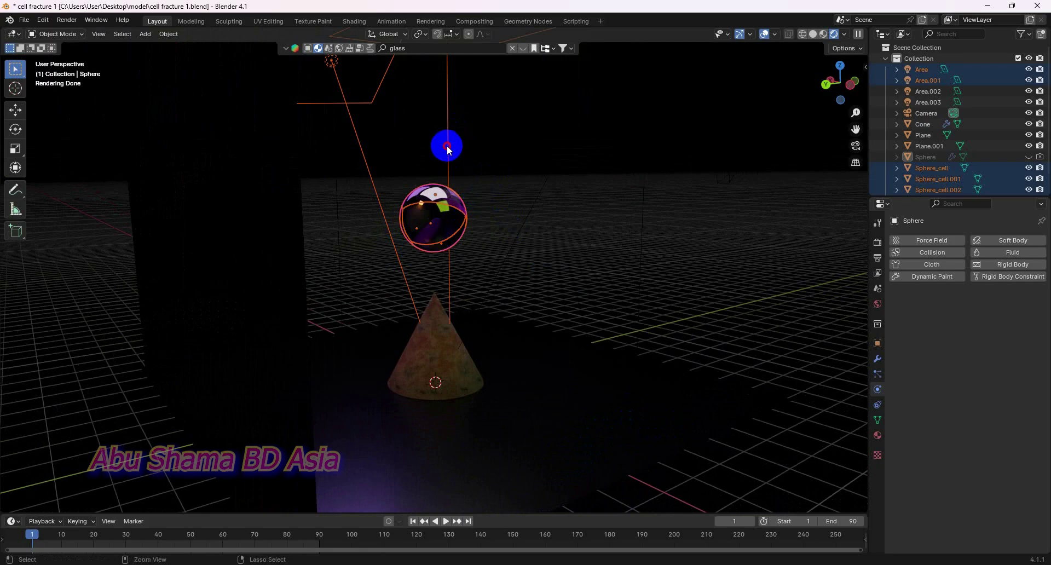
ctrl+drag(439, 146, 464, 145)
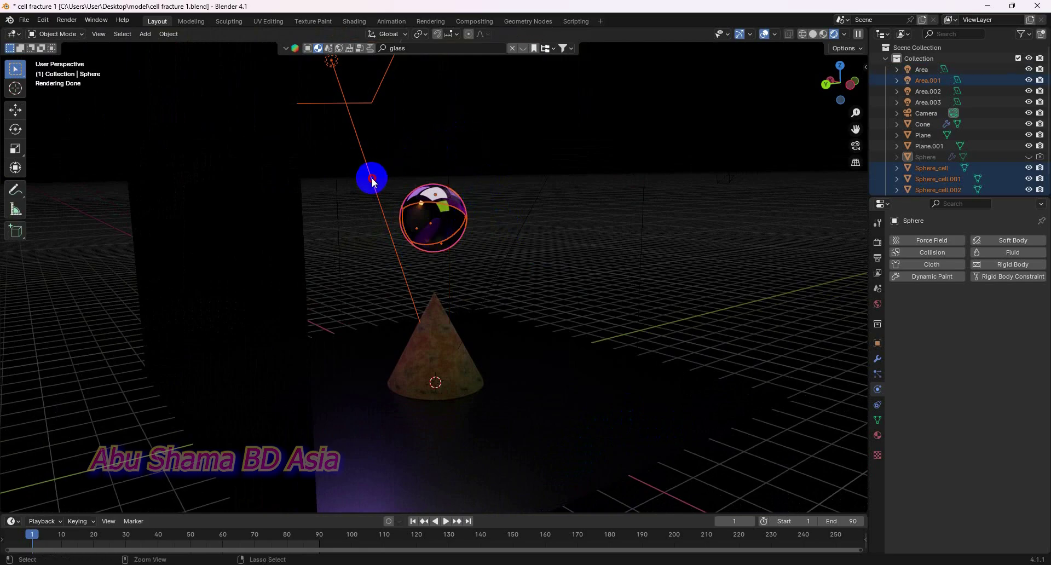
ctrl+drag(357, 193, 387, 204)
middle_drag(554, 336, 334, 310)
click(171, 37)
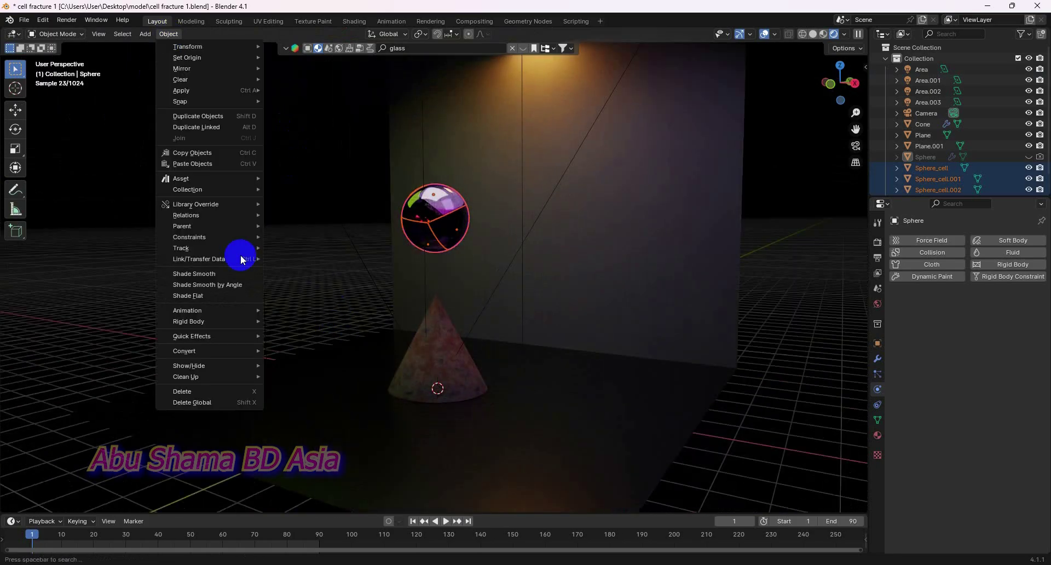
mouse_move(266, 340)
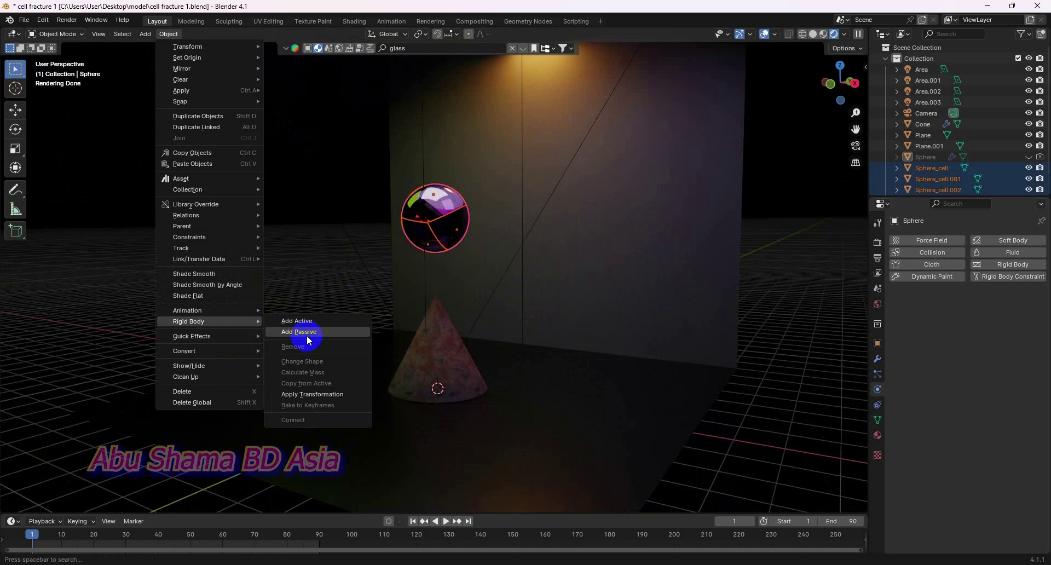
click(308, 321)
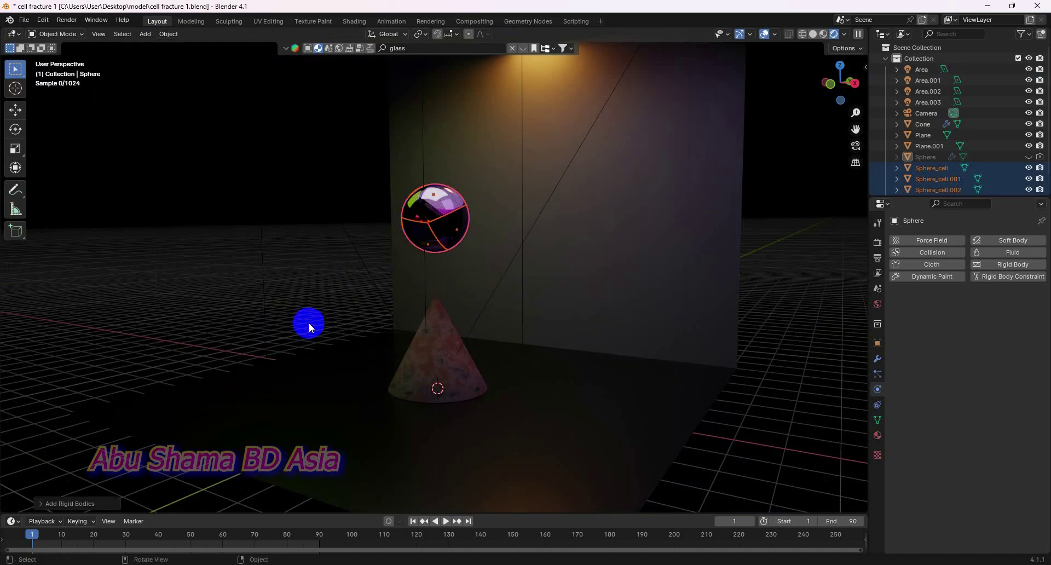
- Play the fracture simulation, watch it through the camera and return to the first frame
click(446, 521)
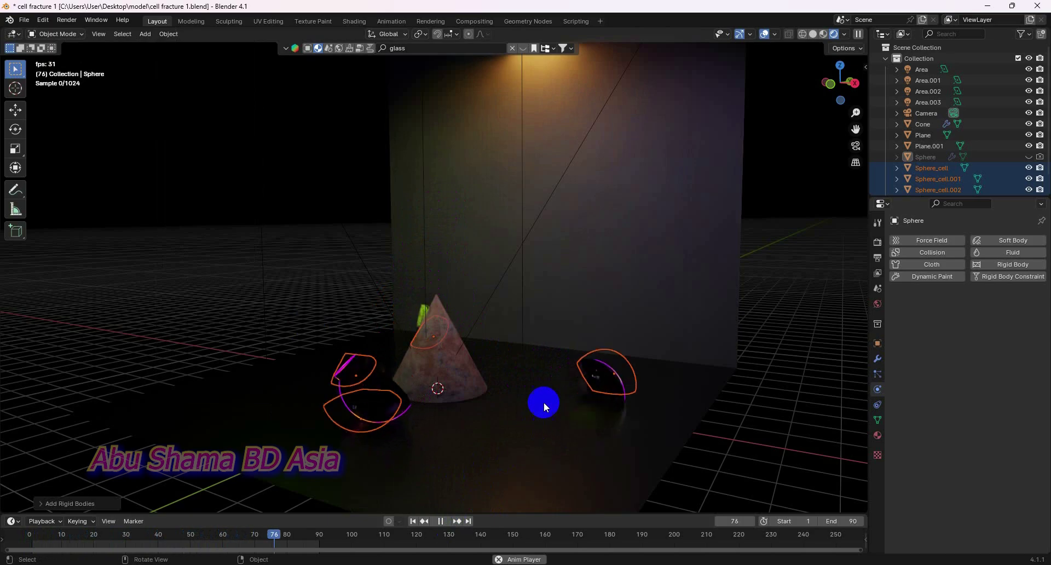
key(KP_0)
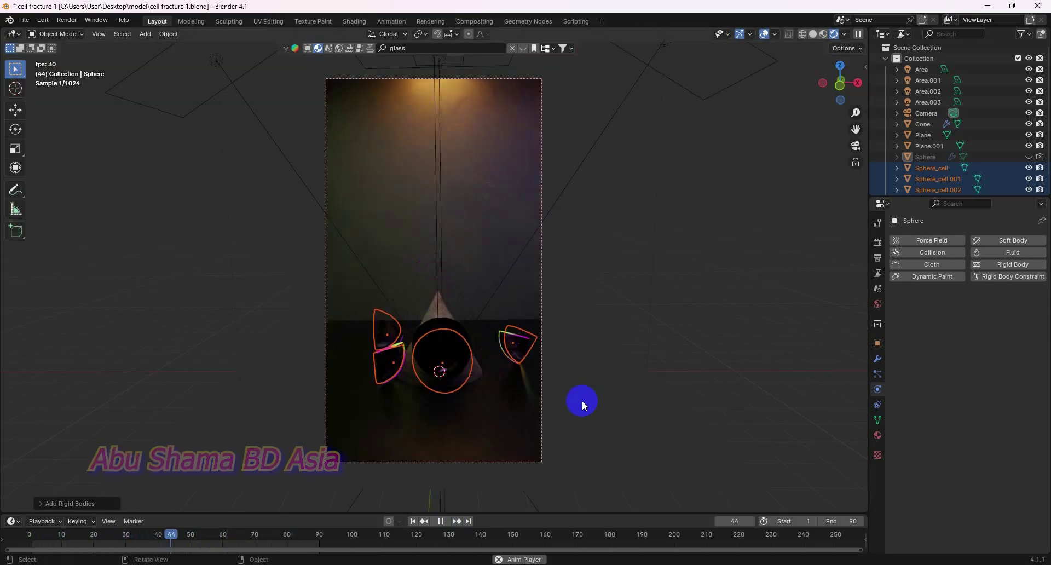
click(412, 521)
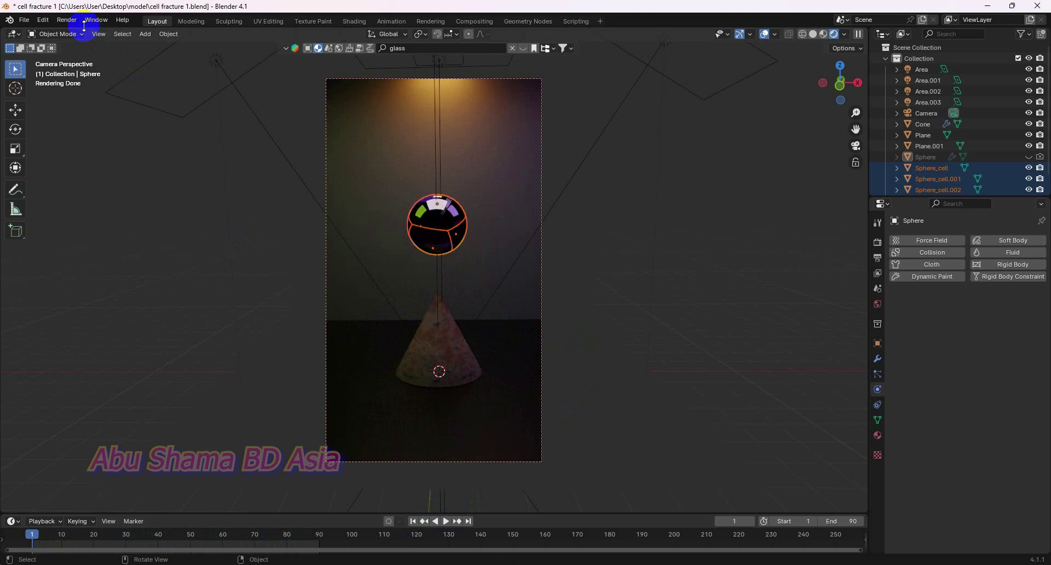
- Render the full 90-frame animation in an enlarged render window and close that window once the last frame is done
click(67, 20)
click(77, 30)
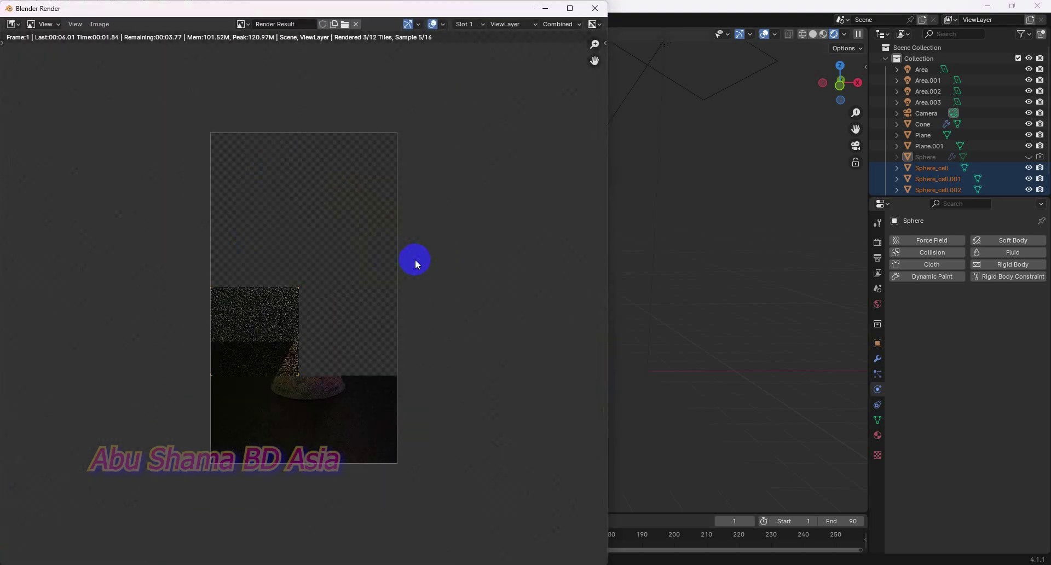
click(570, 9)
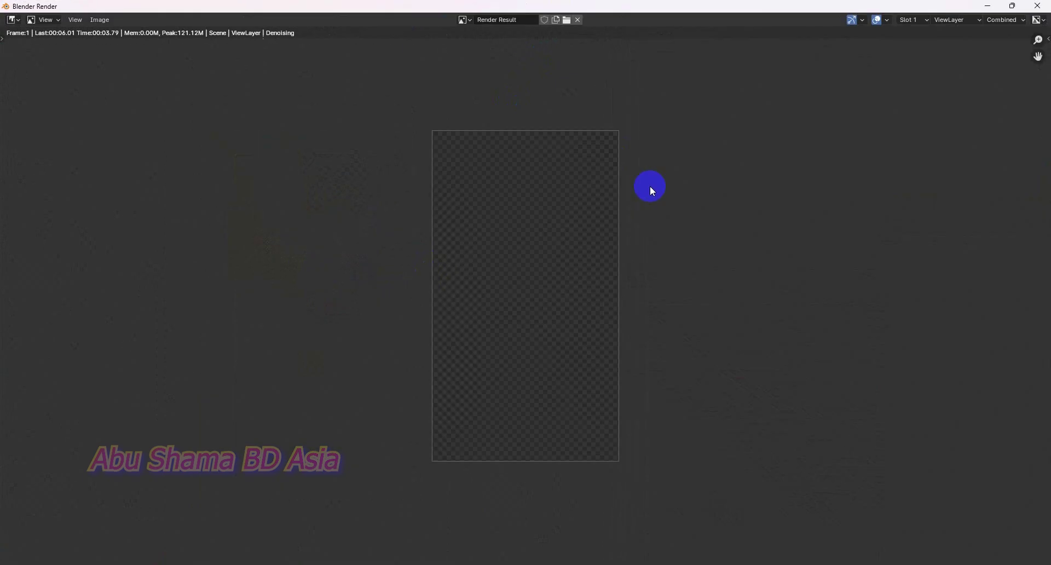
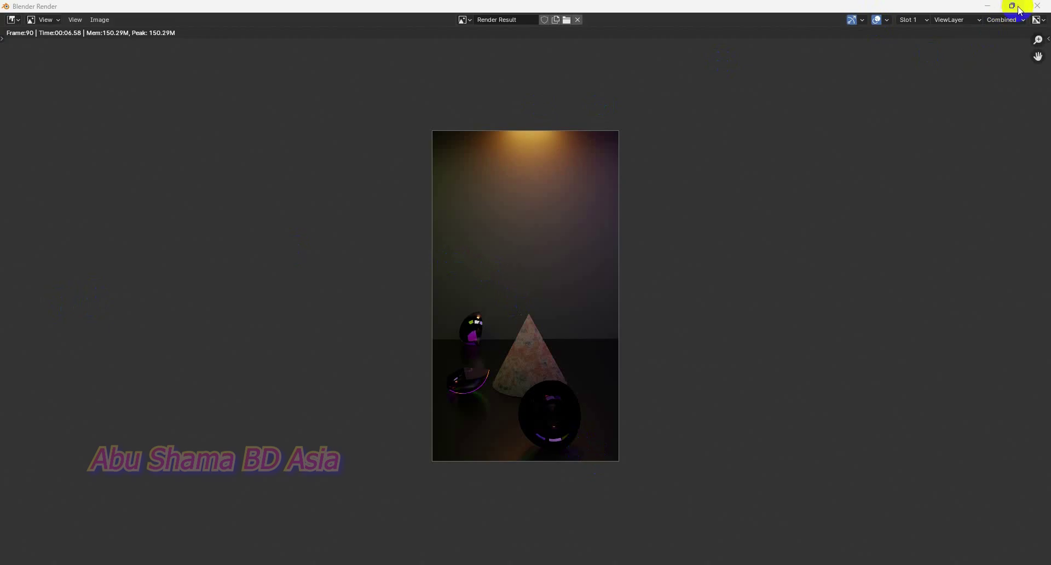
click(1037, 5)
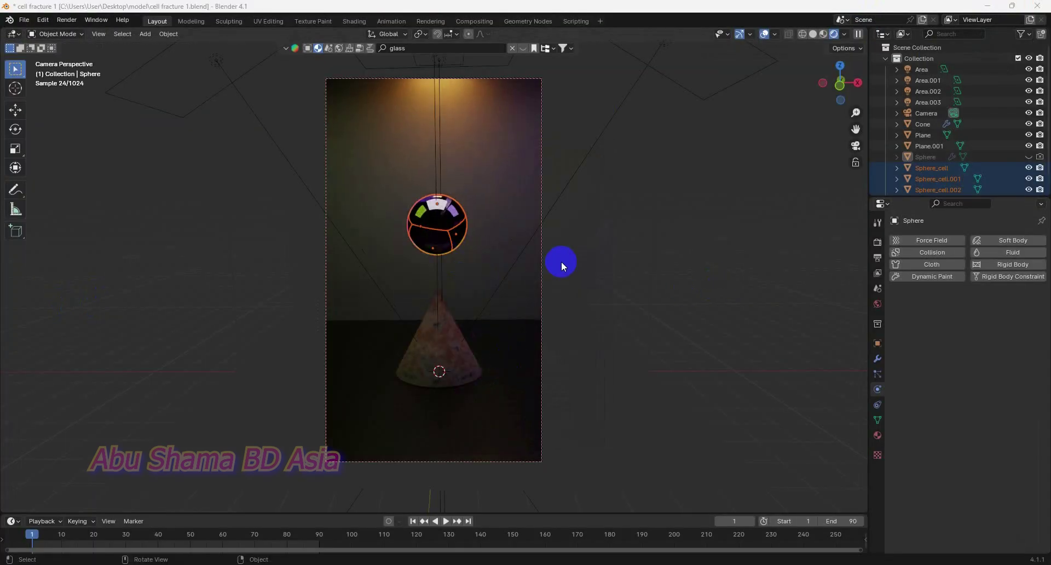
- Delete the selected sphere fragments and unhide the original sphere, viewing the scene through the camera
middle_drag(593, 261, 464, 227)
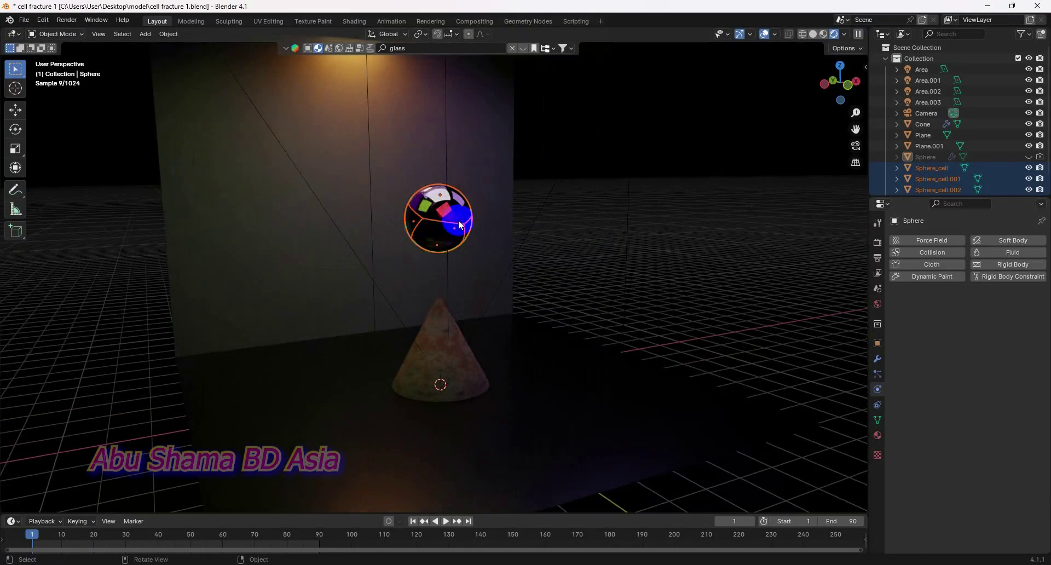
key(Delete)
middle_drag(626, 284, 609, 285)
click(1028, 157)
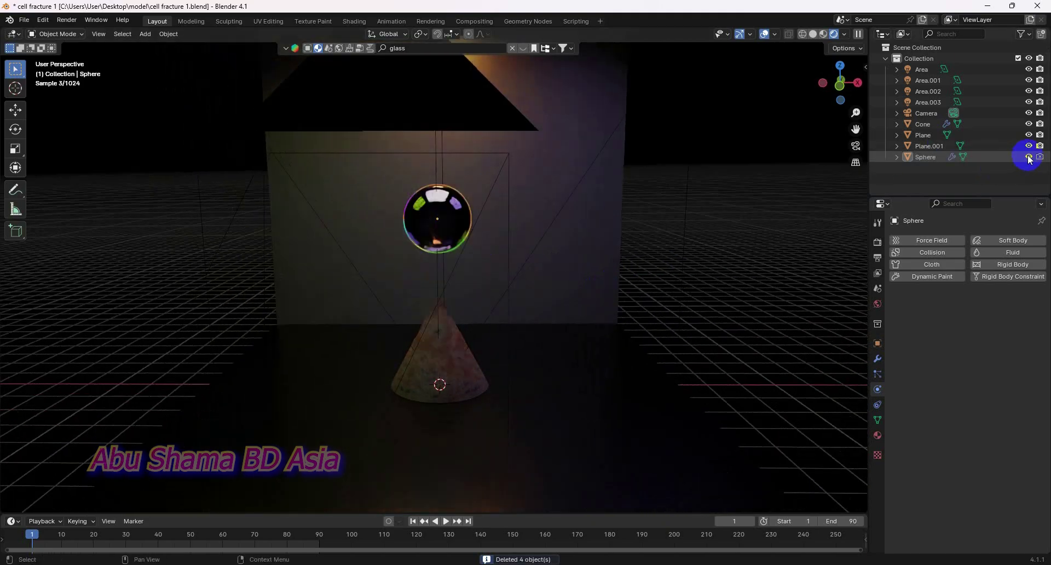
middle_drag(508, 293, 539, 284)
key(KP_0)
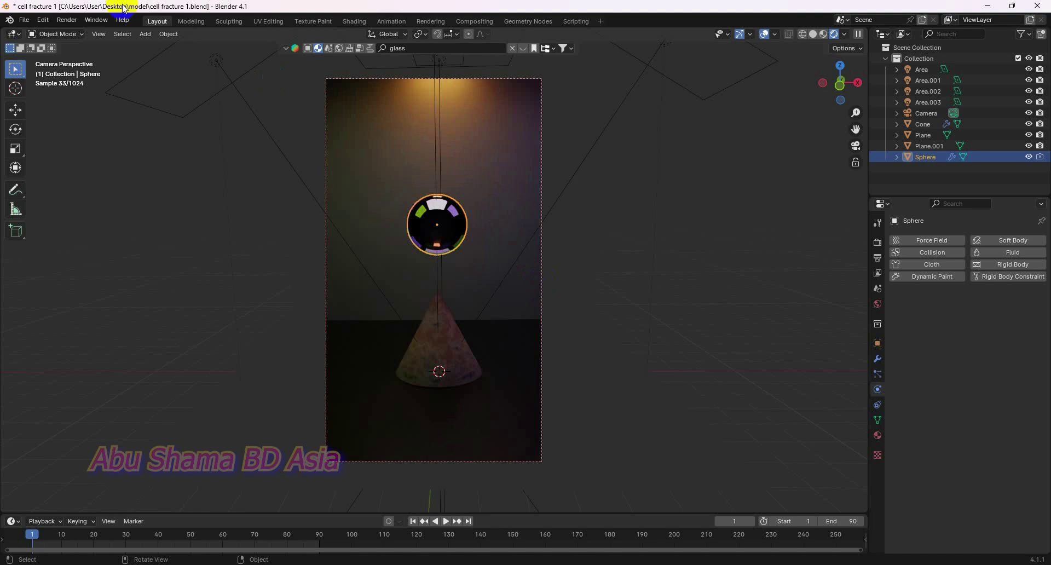
- Cell-fracture the sphere from its own particles with a source limit of 10 and hide the original sphere
click(167, 35)
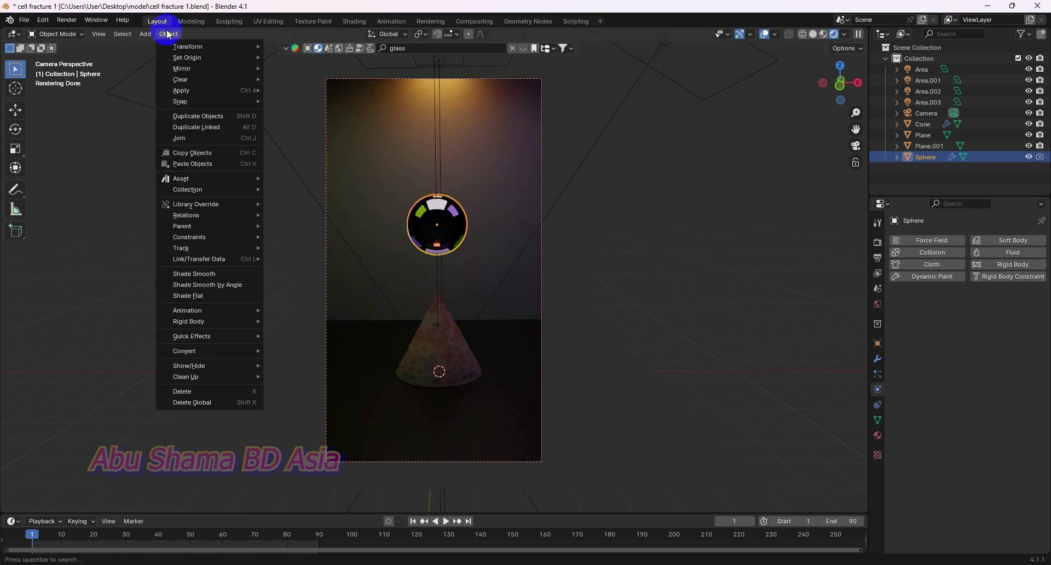
click(202, 351)
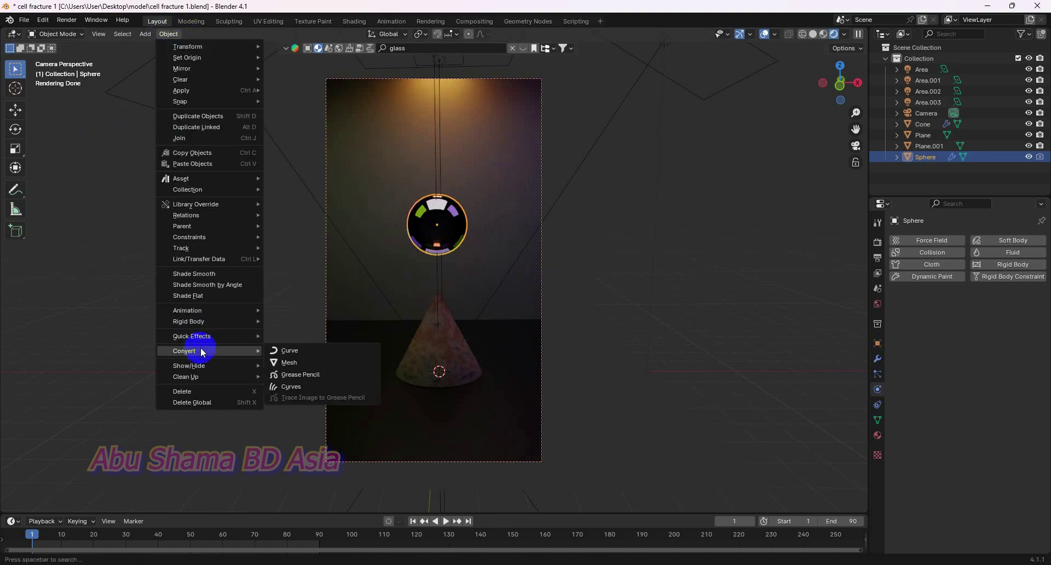
mouse_move(210, 339)
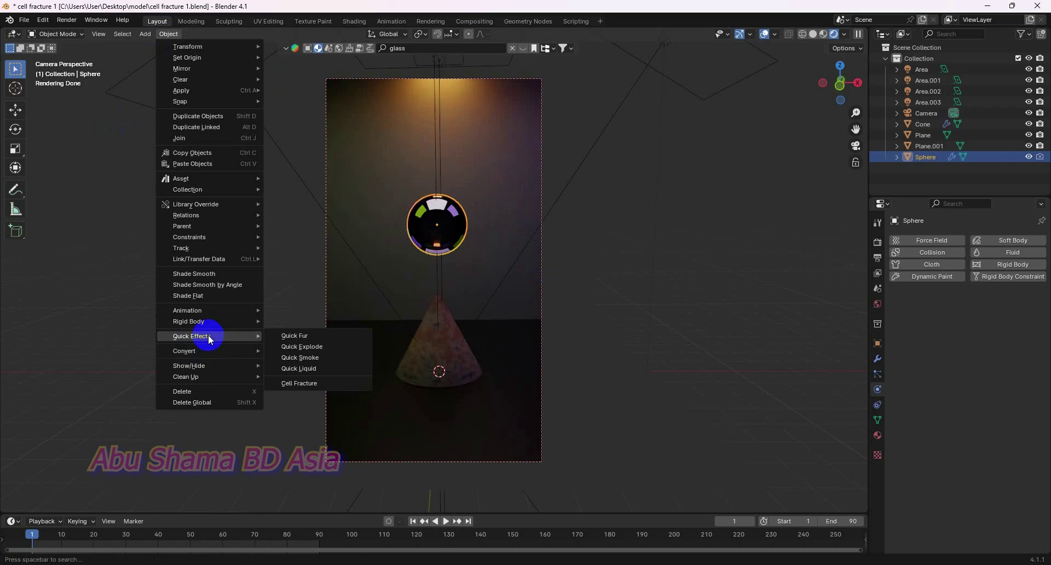
mouse_move(211, 322)
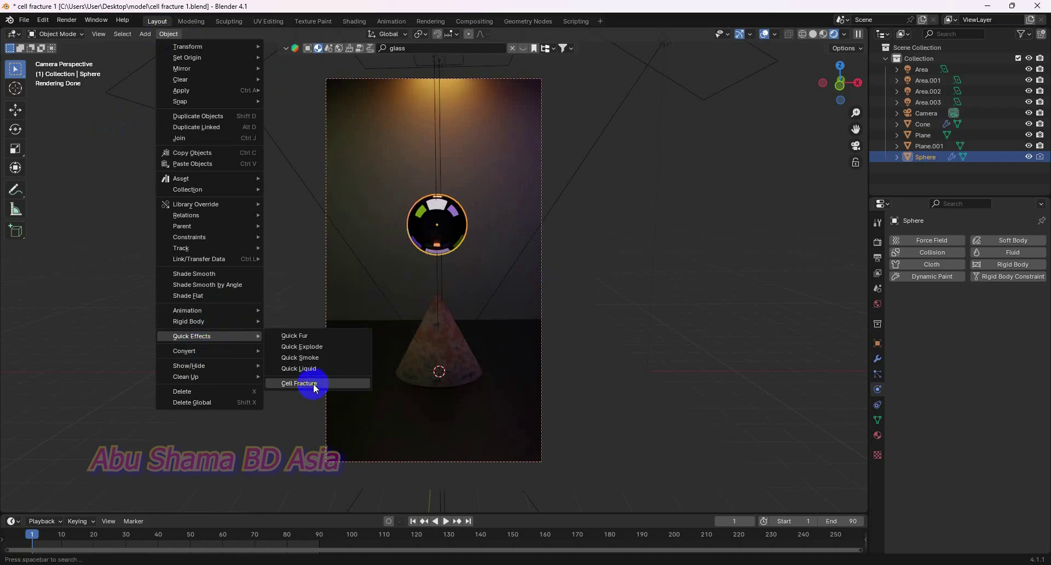
click(315, 385)
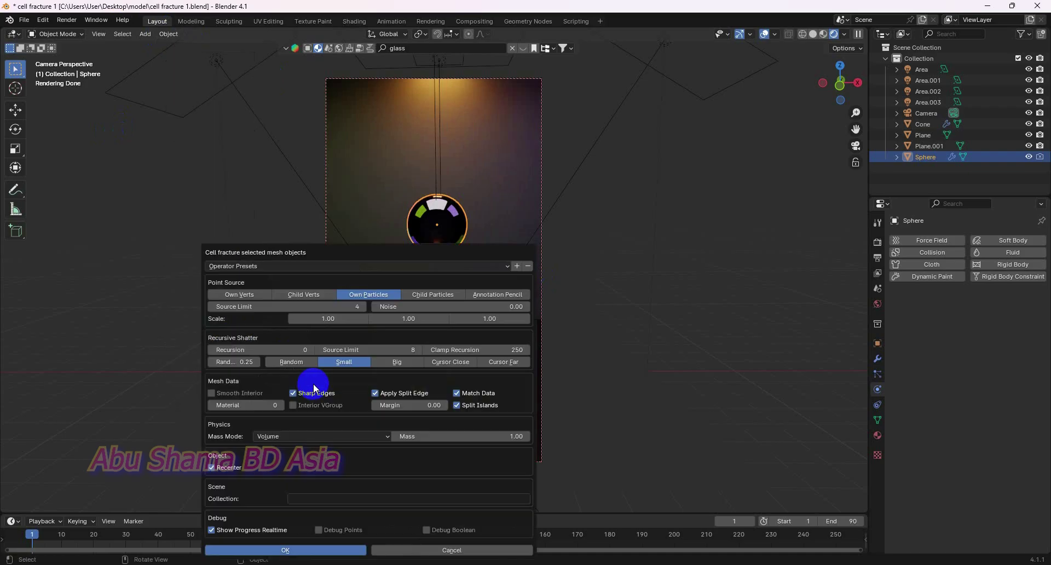
click(358, 307)
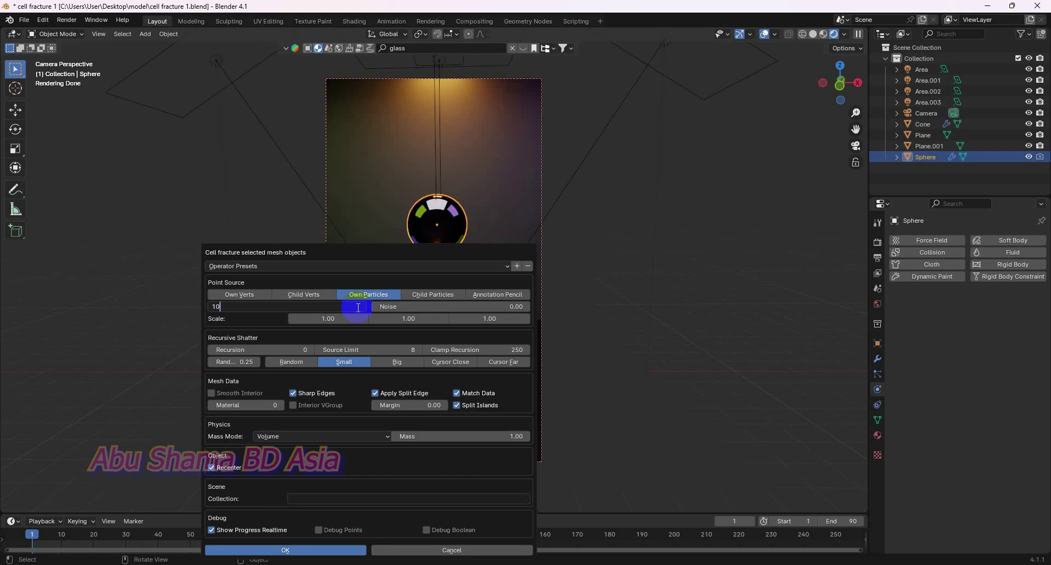
key(Return)
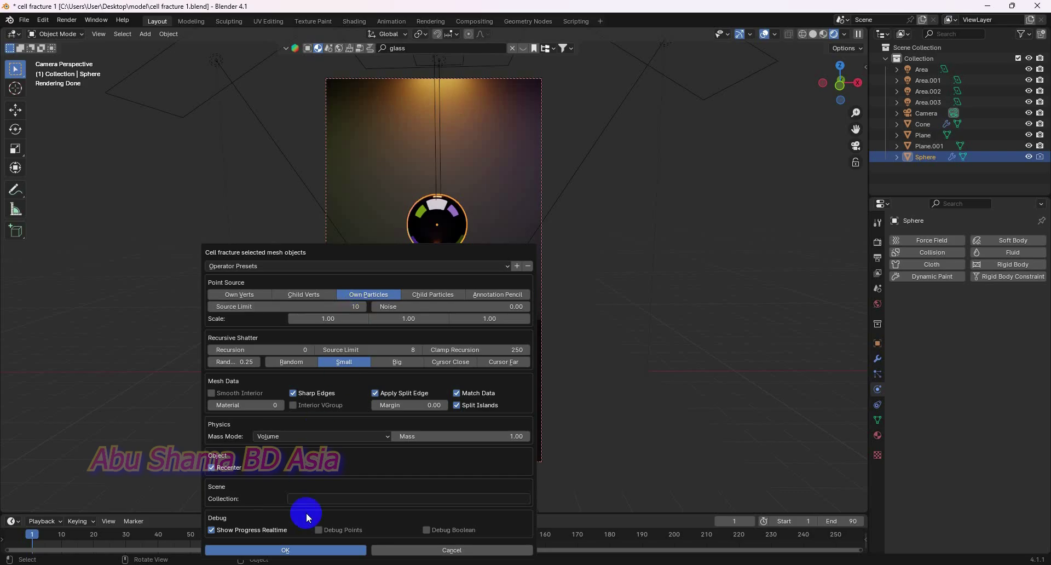
click(309, 550)
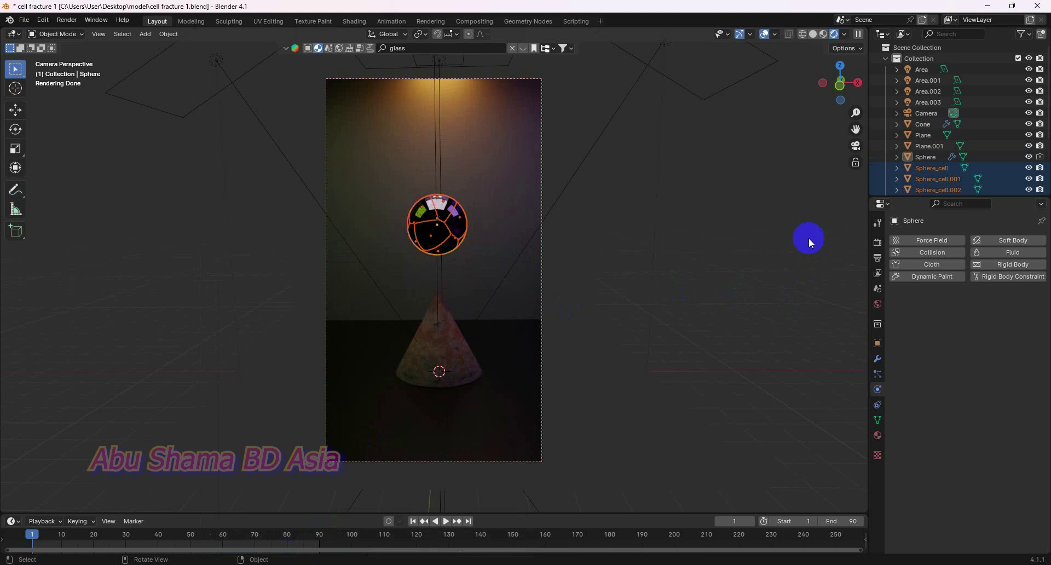
click(1028, 157)
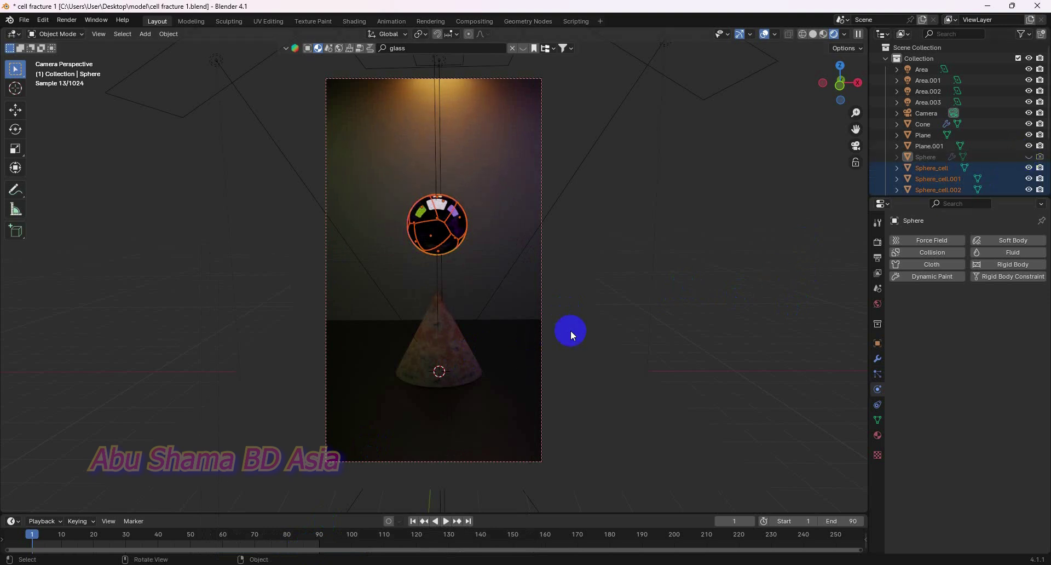
- Select all the new sphere fragments and remove the area light from the selection
middle_drag(570, 330, 697, 300)
click(697, 301)
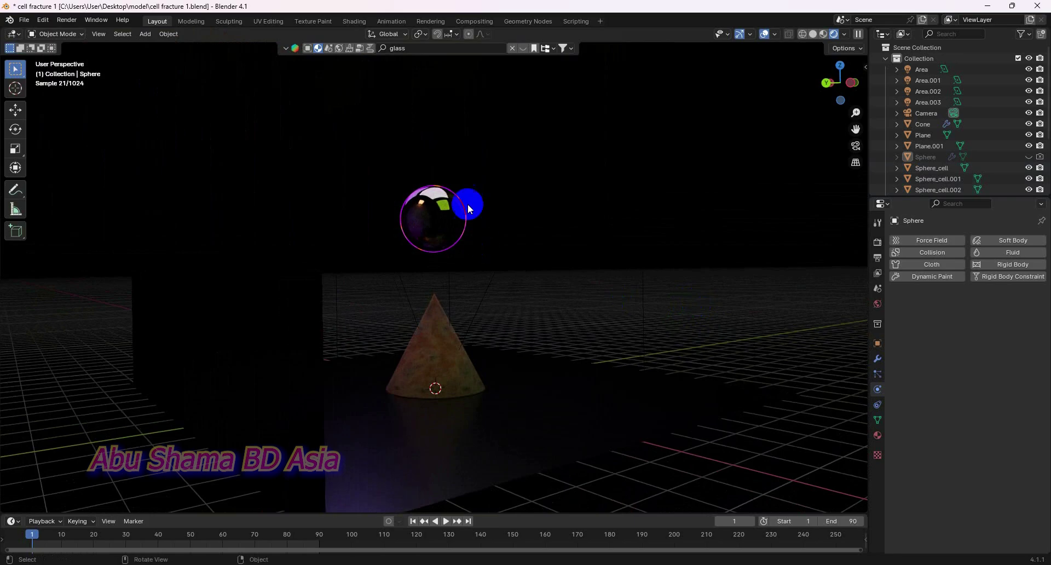
drag(487, 168, 398, 255)
mouse_move(537, 300)
middle_down()
mouse_move(479, 308)
mouse_move(440, 347)
mouse_move(547, 303)
middle_up()
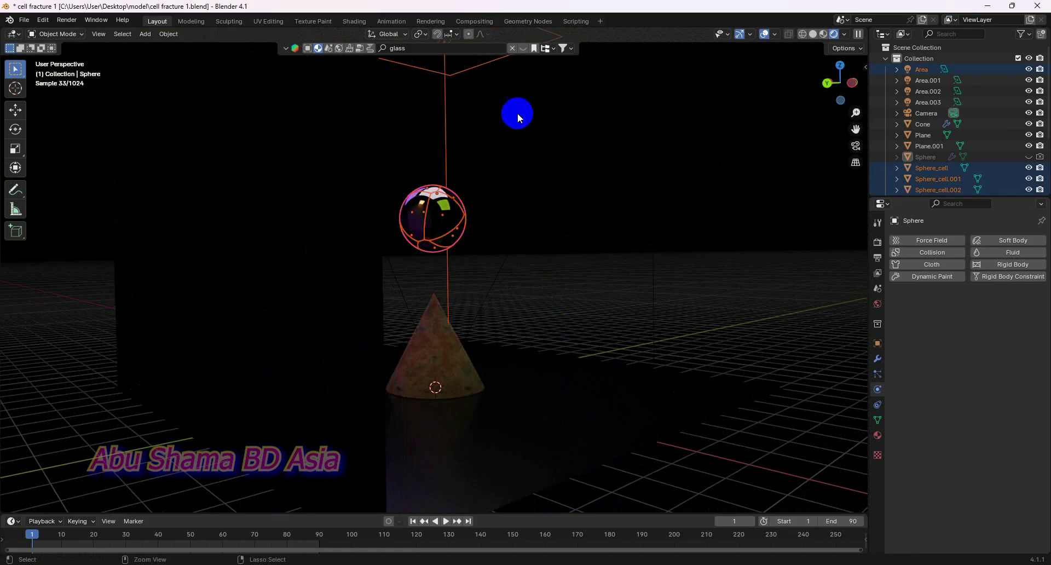
ctrl+drag(468, 134, 433, 149)
middle_drag(731, 271, 600, 322)
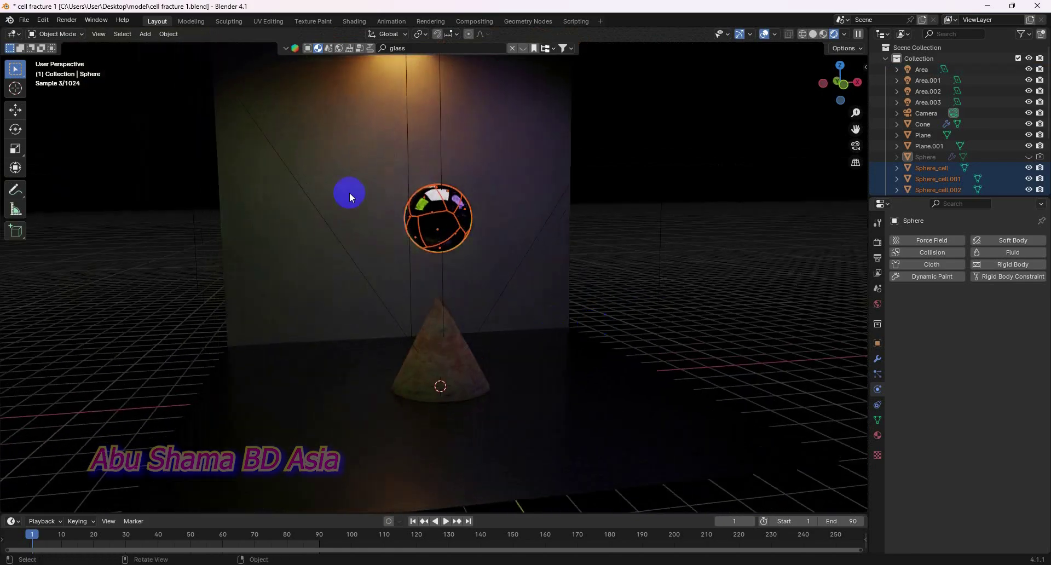
- Add active rigid bodies to the selected sphere fragments, starting from the first frame
click(168, 34)
mouse_move(196, 336)
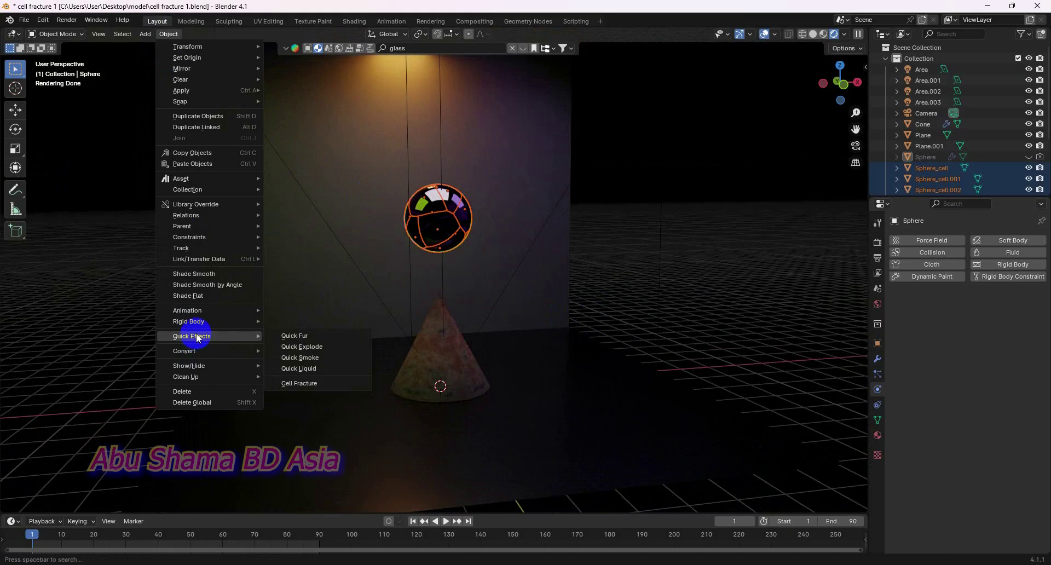
click(445, 521)
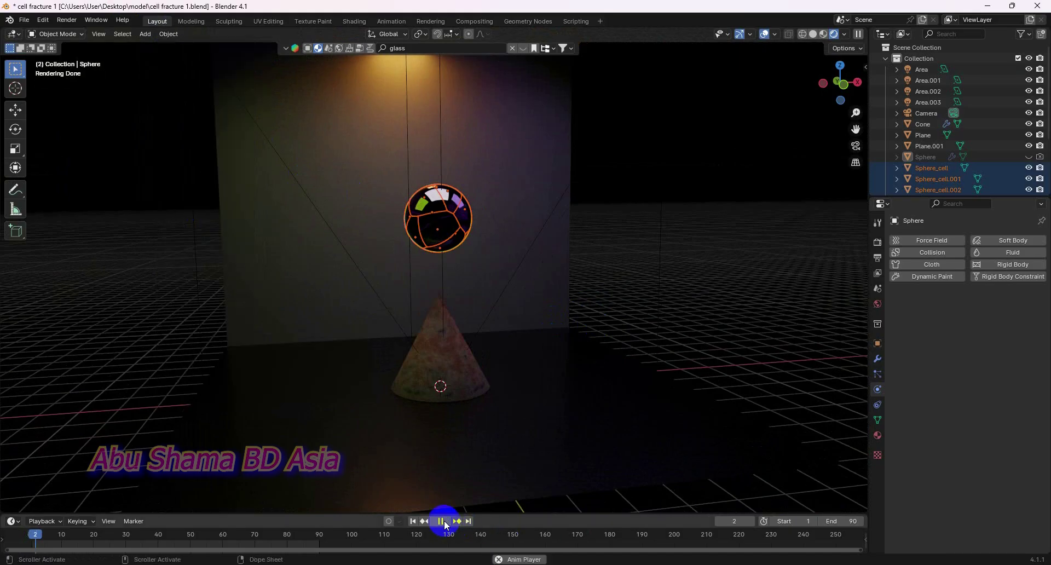
click(442, 520)
click(413, 521)
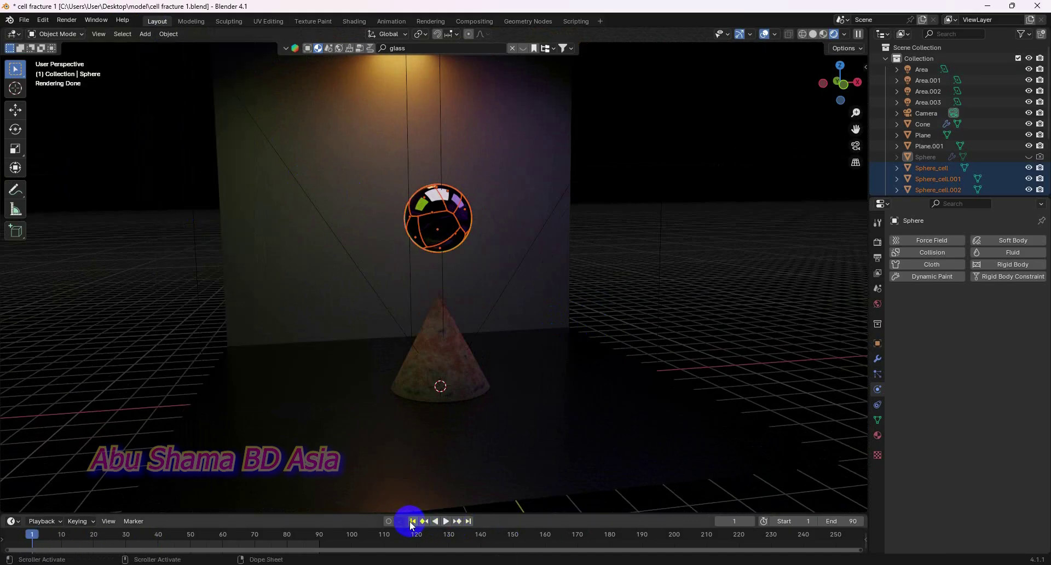
click(164, 35)
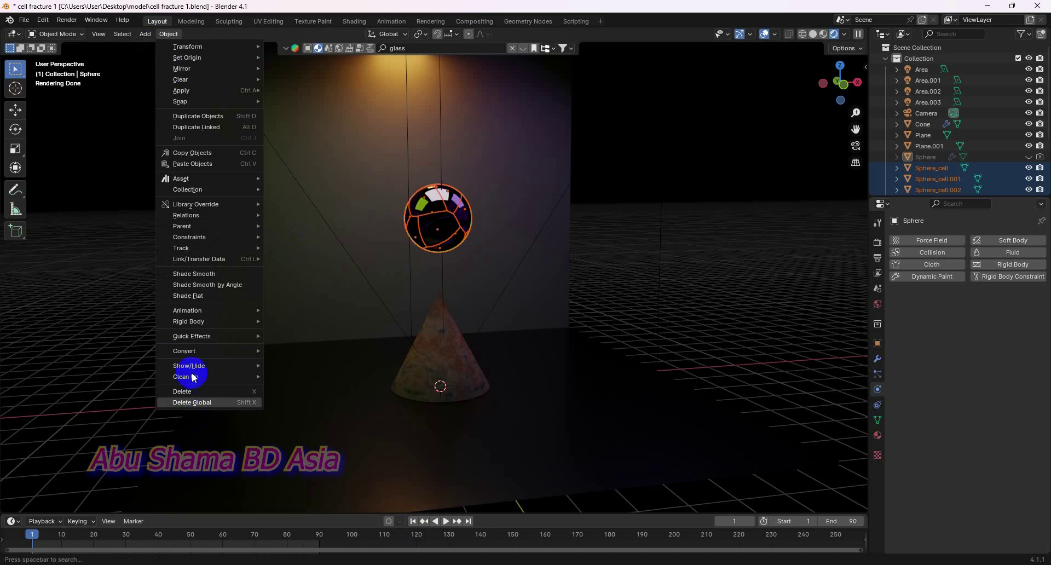
mouse_move(211, 321)
click(285, 318)
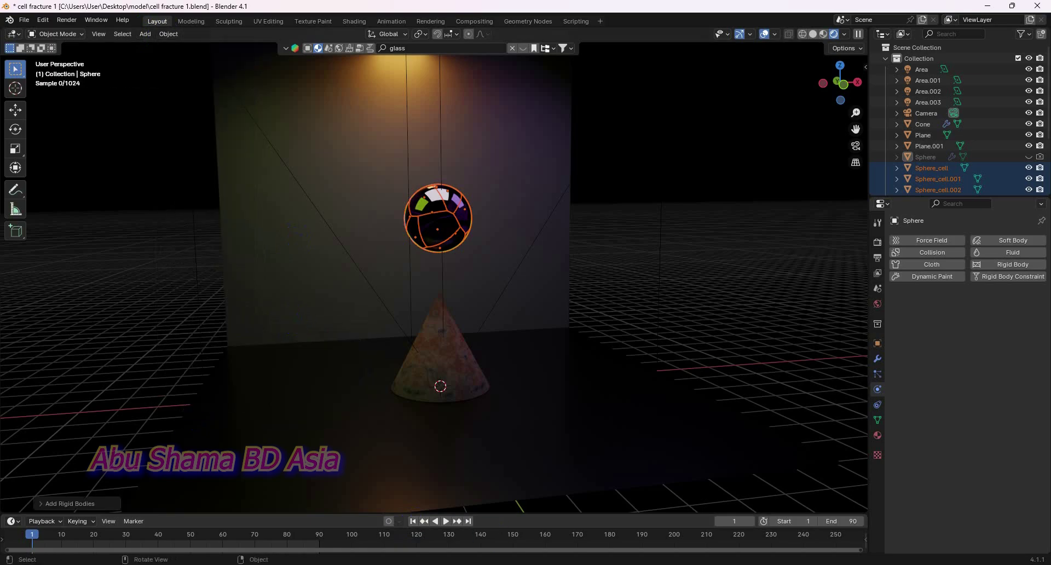
- Play back the fragment simulation through the camera view, return to the first frame and save the file
click(440, 522)
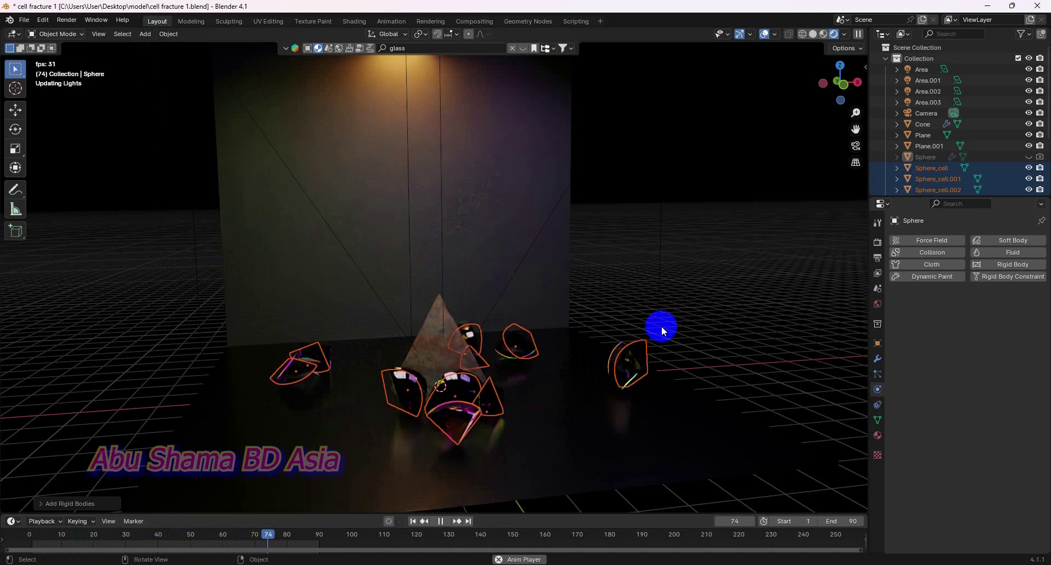
key(KP_0)
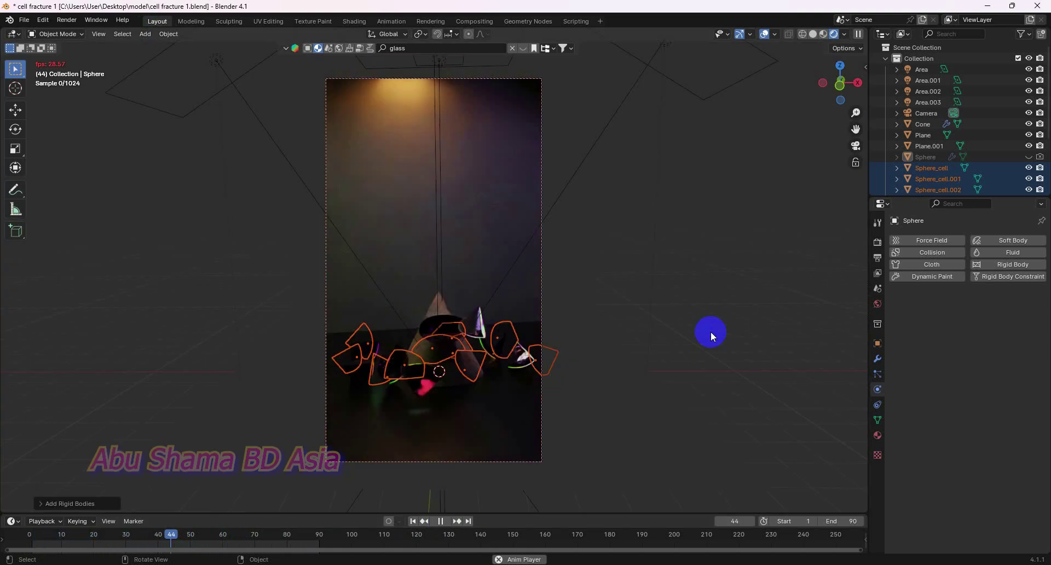
click(719, 293)
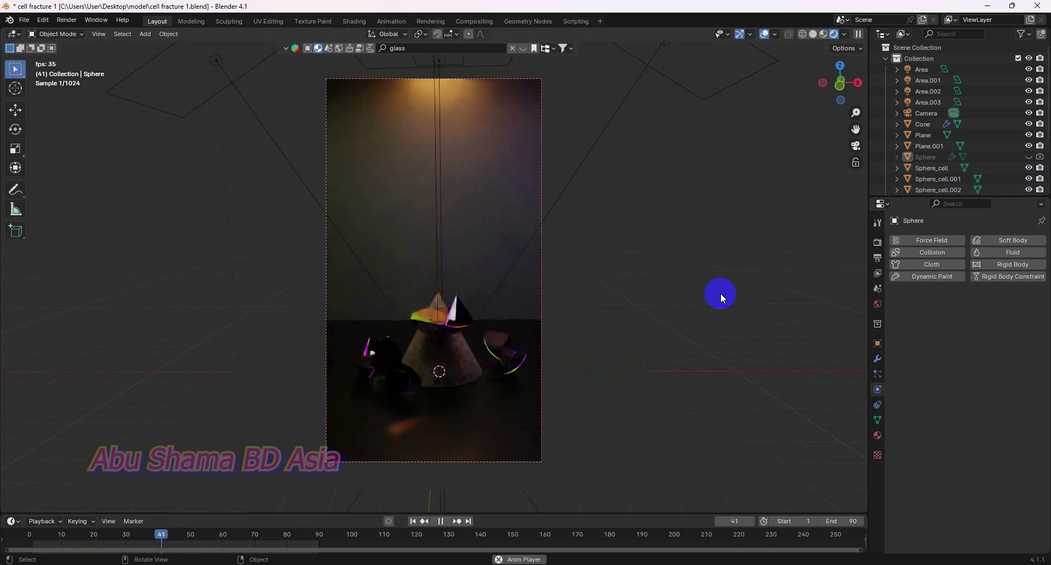
click(440, 521)
click(412, 522)
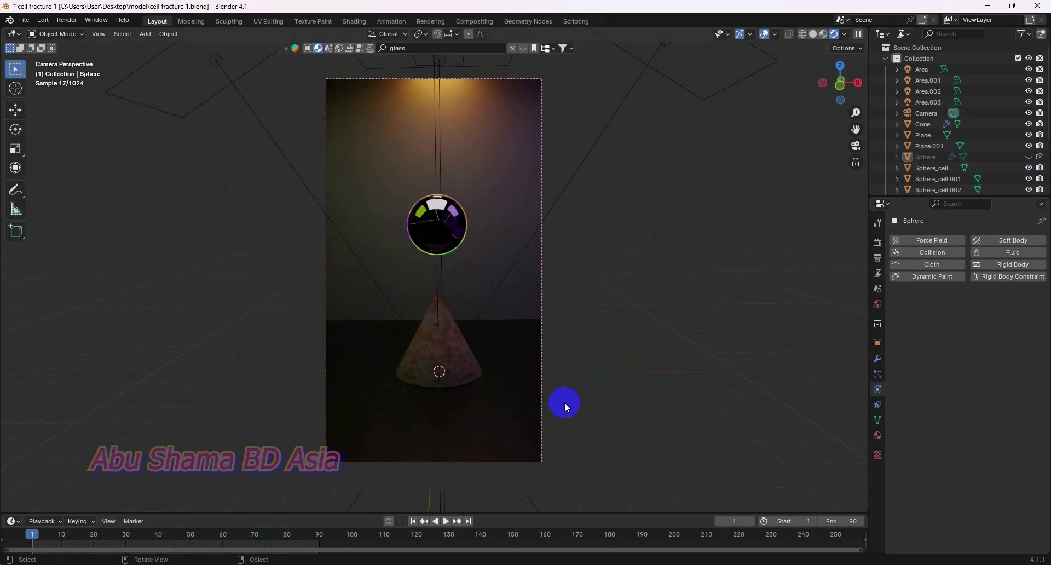
key(ctrl+s)
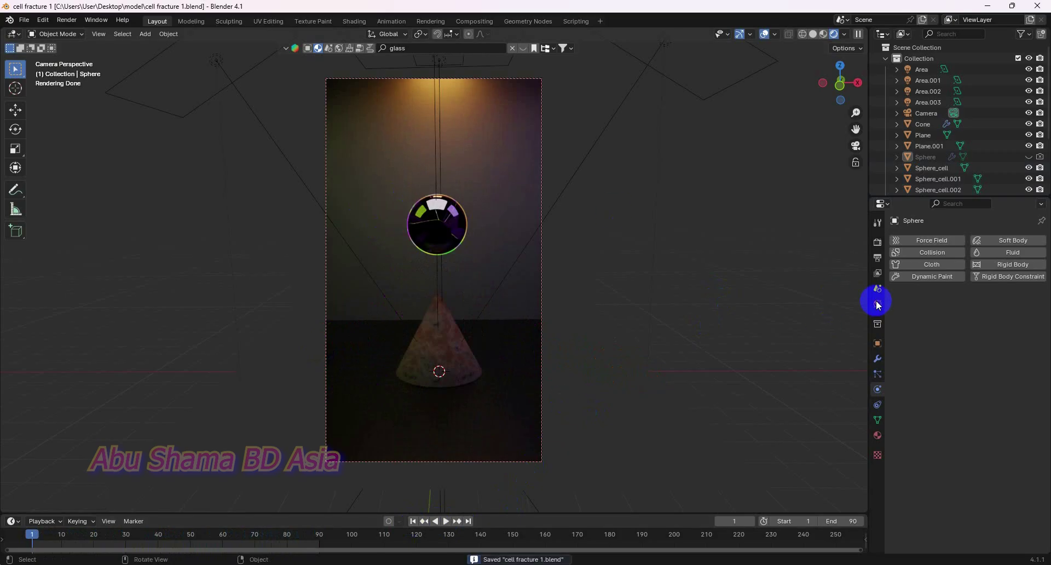
- Set the render output file name to 10 Fracture in the E:\Cell folder
click(877, 257)
click(1036, 459)
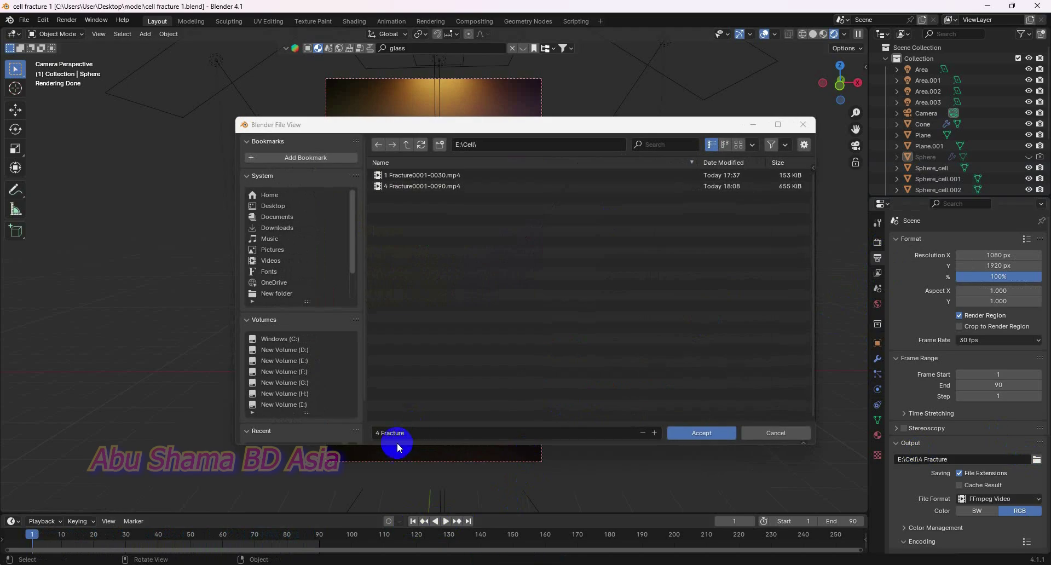
click(380, 431)
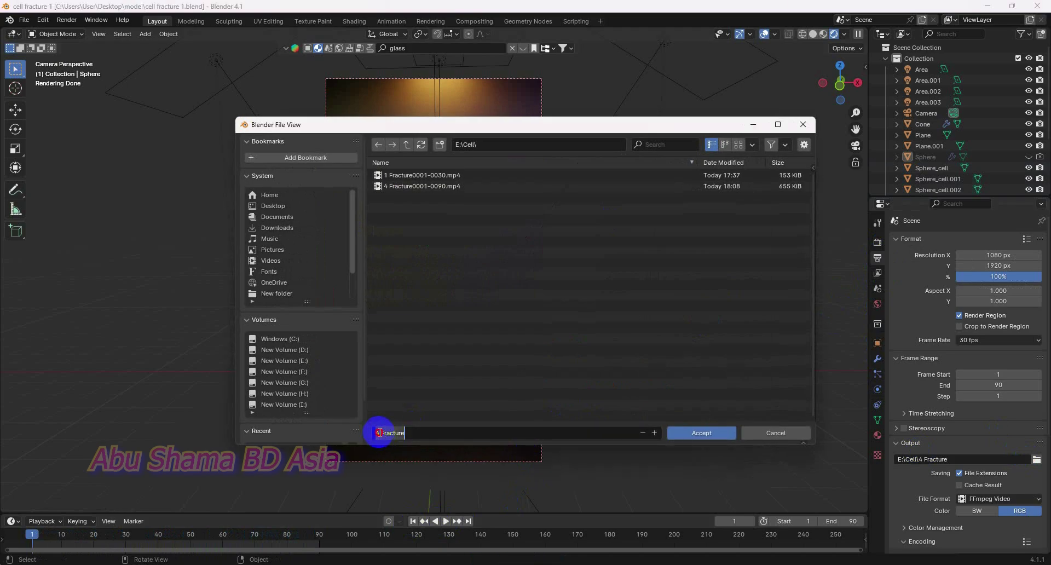
click(379, 432)
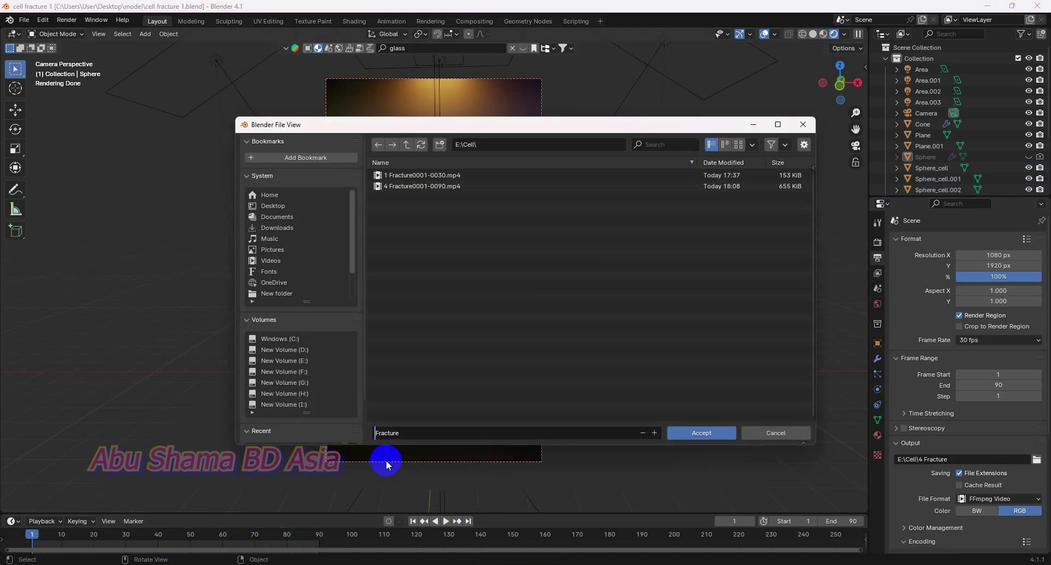
text(10)
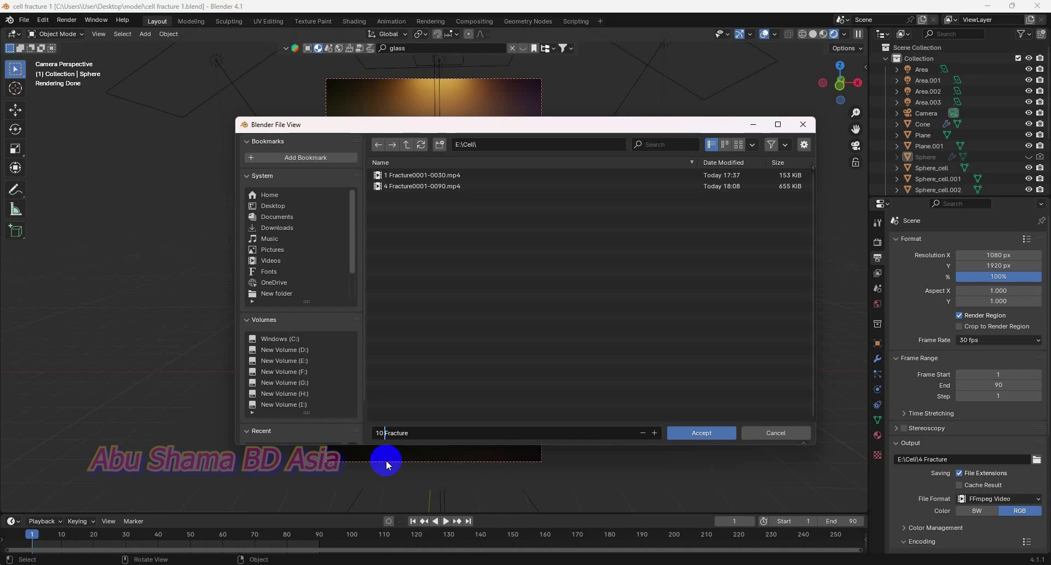
click(676, 433)
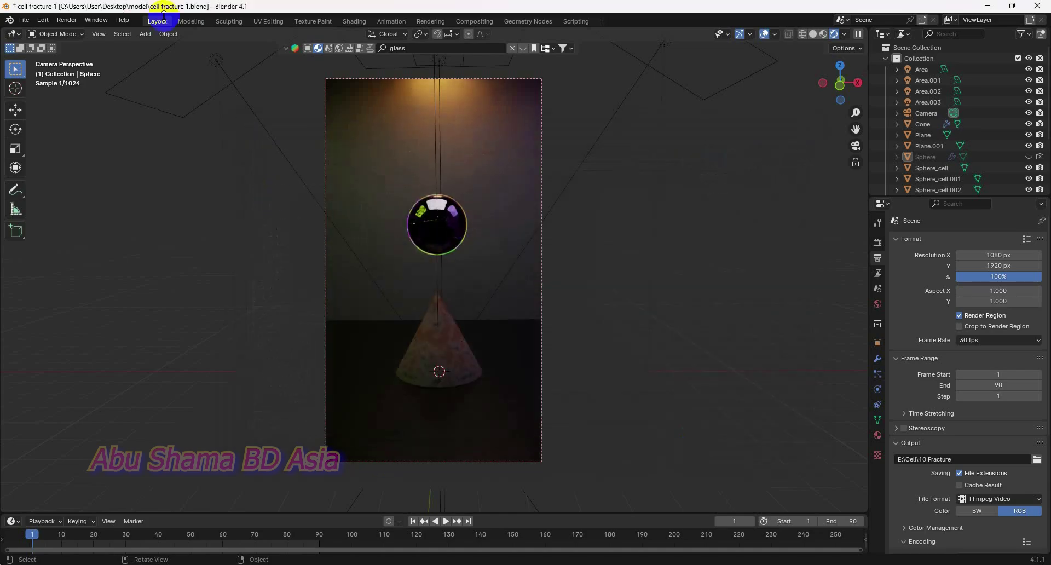
- Render the animation of the ten-piece fracture in a maximized render window and close it when frame 90 is done
click(67, 20)
click(82, 44)
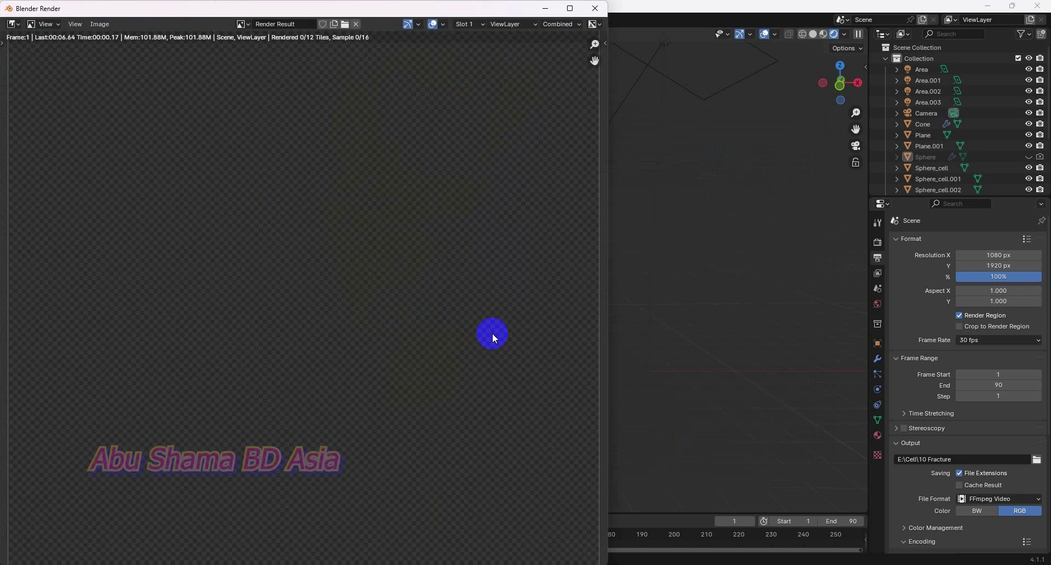
click(572, 9)
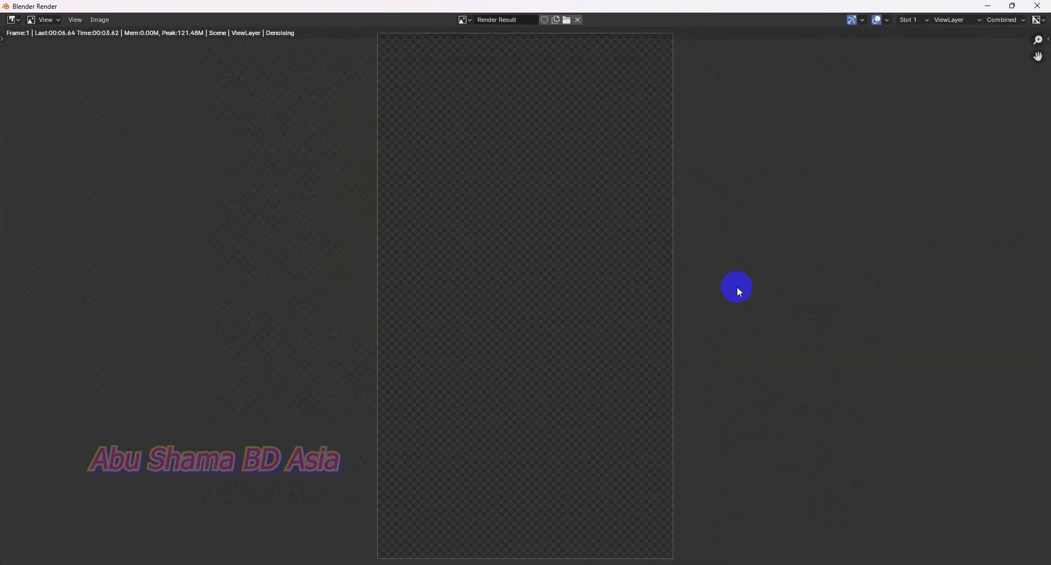
scroll(737, 287, down, 2)
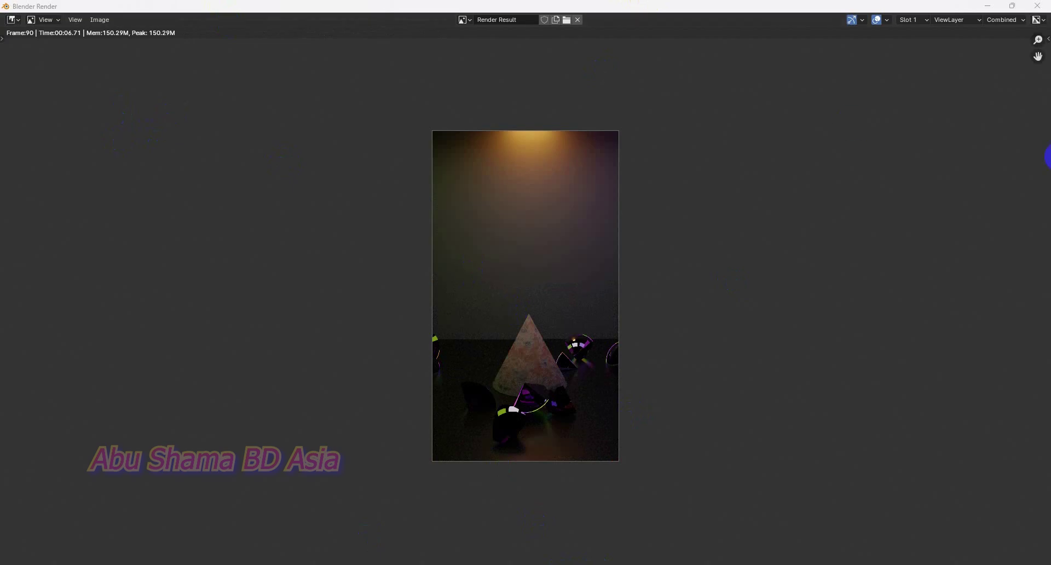
click(1037, 5)
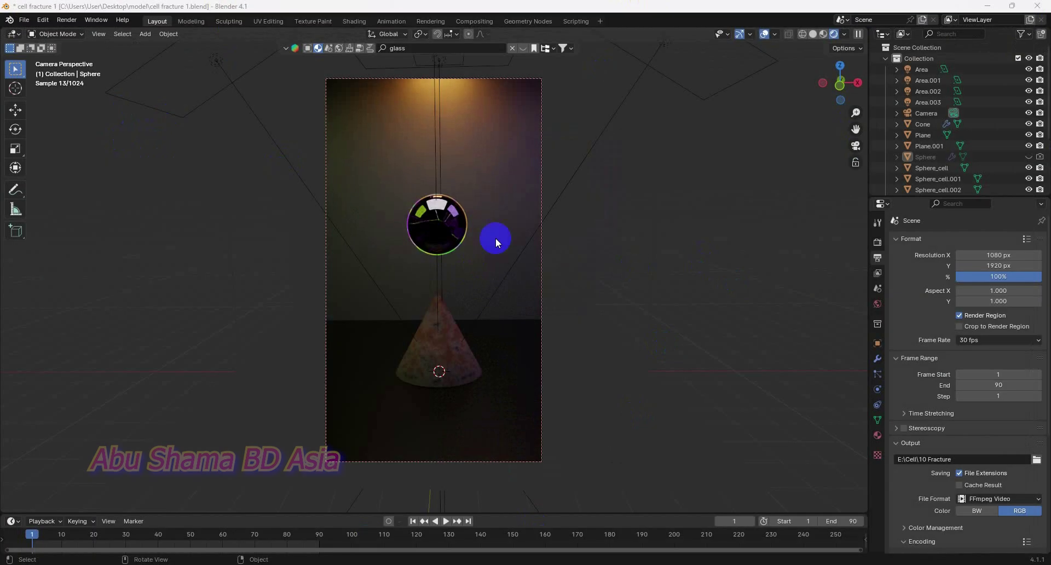
- Delete all the sphere fragments, leaving the area light out of the selection, and unhide the original sphere
middle_drag(518, 251, 699, 248)
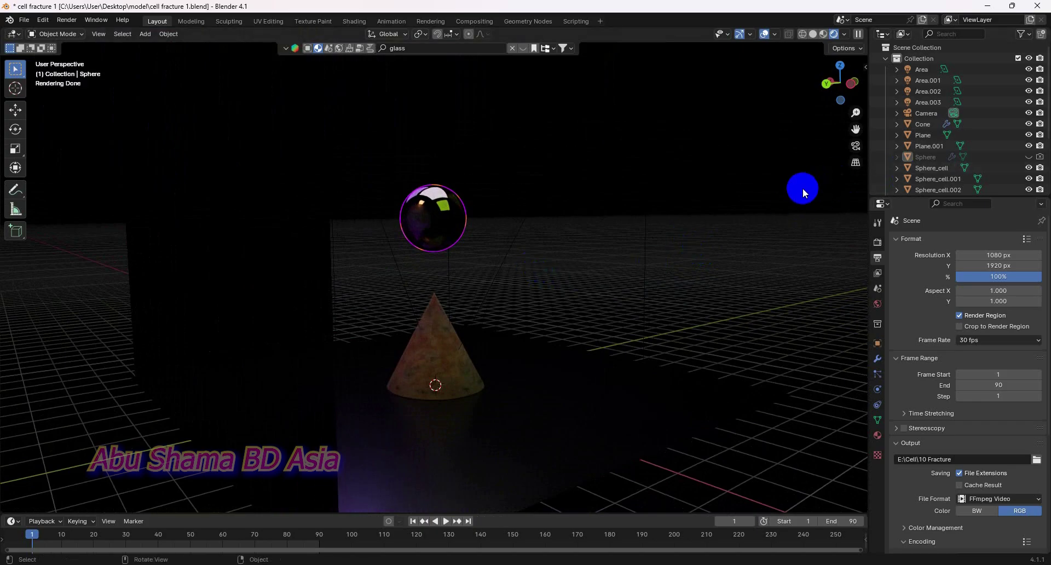
drag(483, 164, 394, 254)
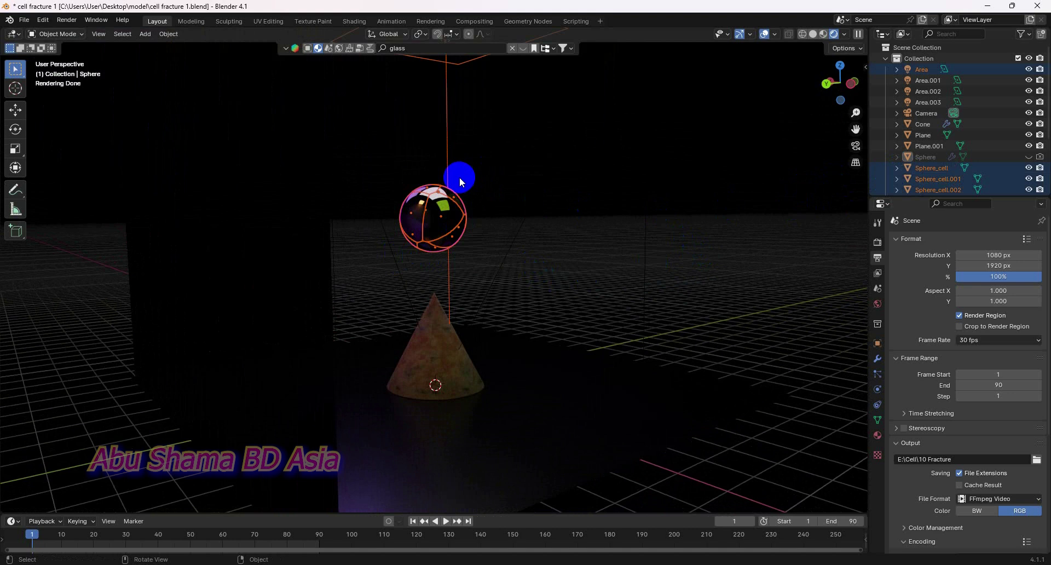
ctrl+drag(429, 157, 447, 173)
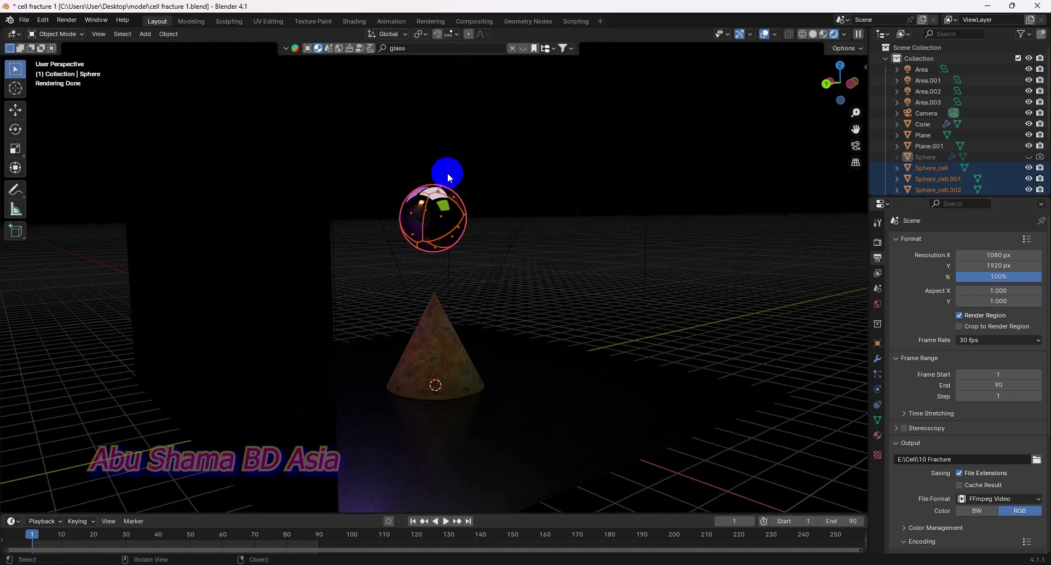
key(Delete)
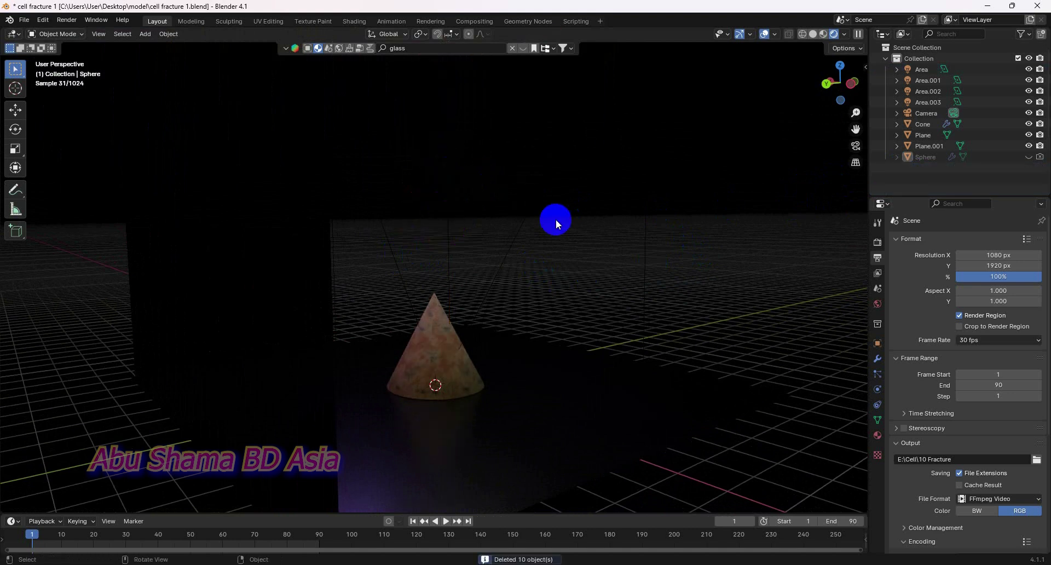
click(1028, 157)
middle_drag(704, 213, 524, 201)
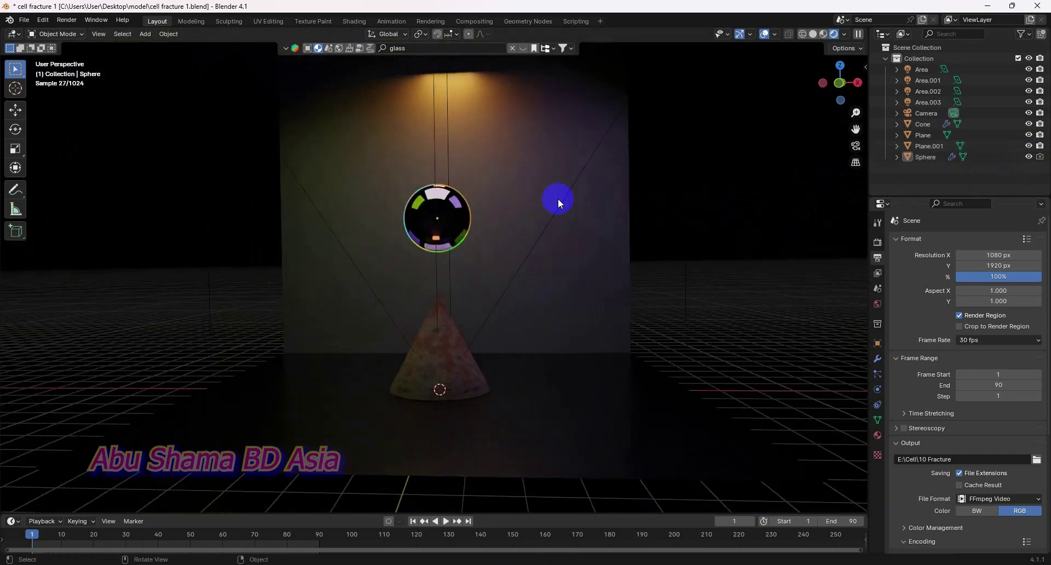
- Cell-fracture the sphere from its own particles with a higher source limit and hide the original sphere
click(457, 241)
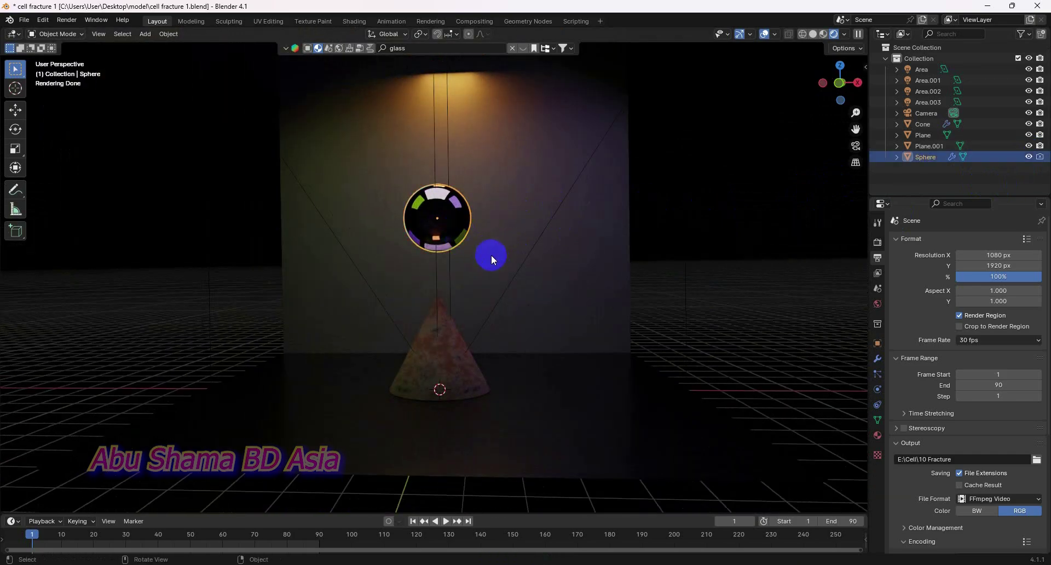
click(446, 521)
click(441, 521)
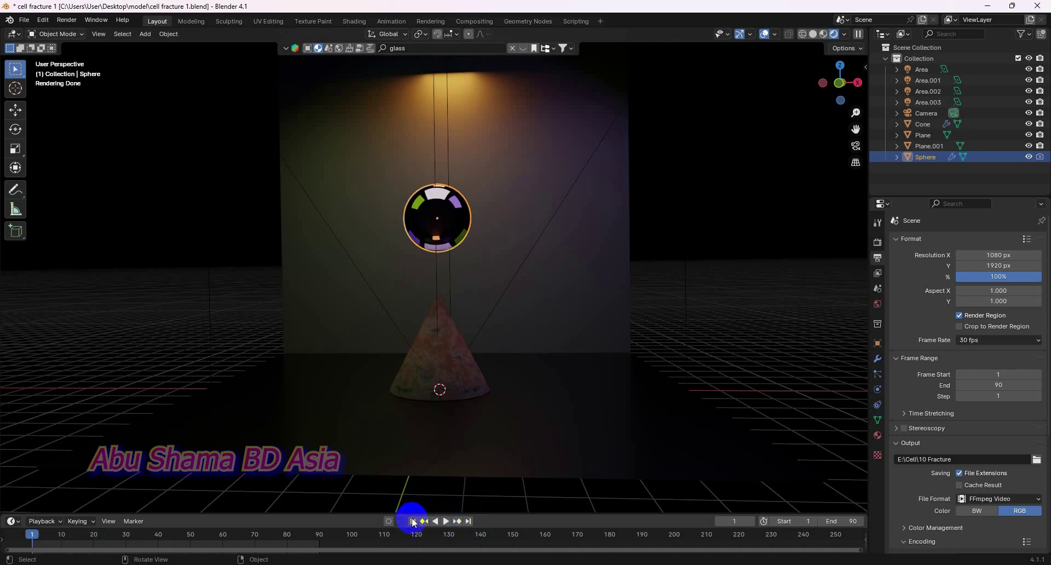
click(442, 253)
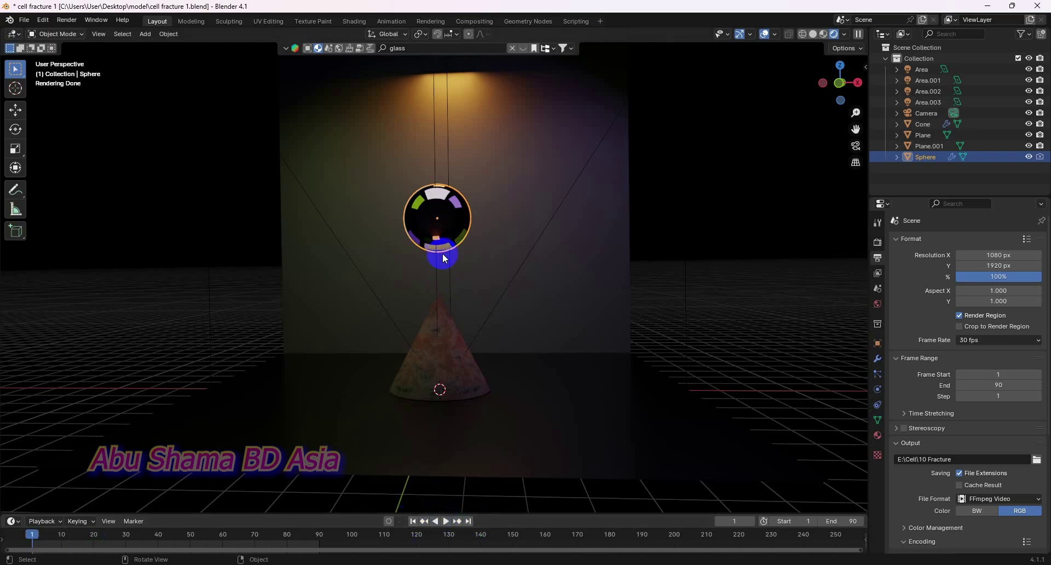
click(170, 34)
mouse_move(217, 337)
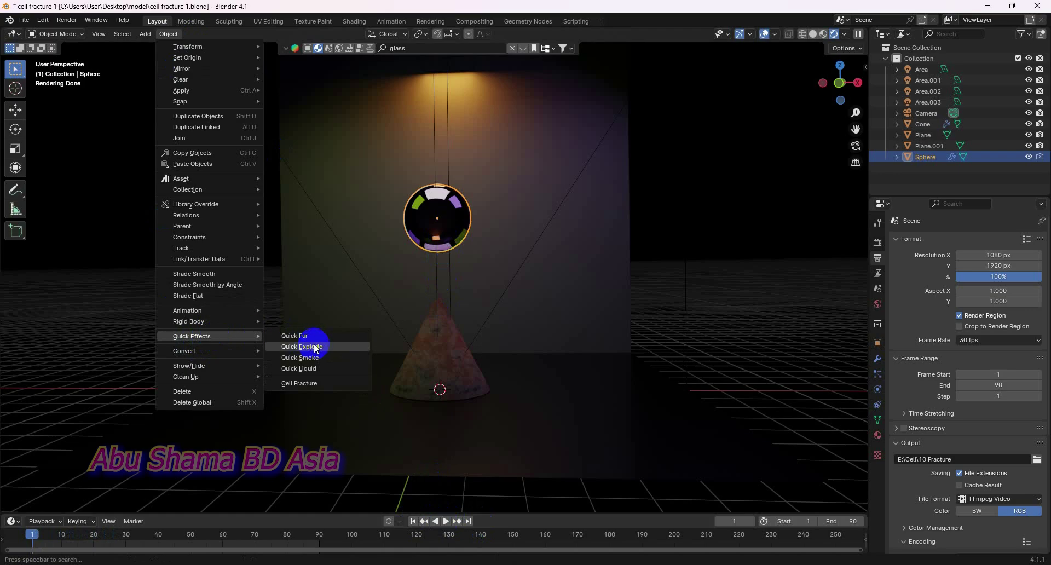
click(316, 384)
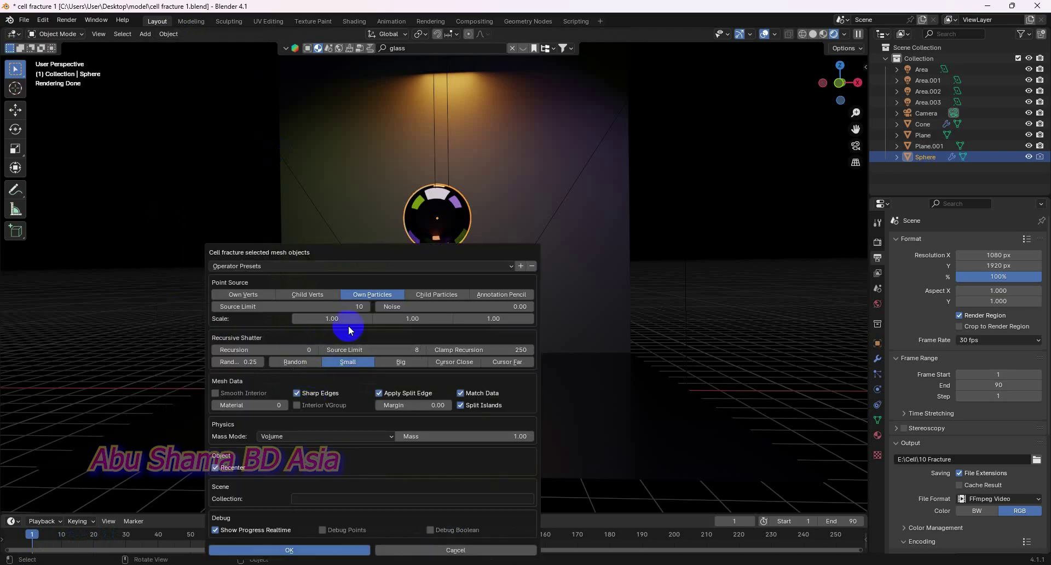
click(359, 307)
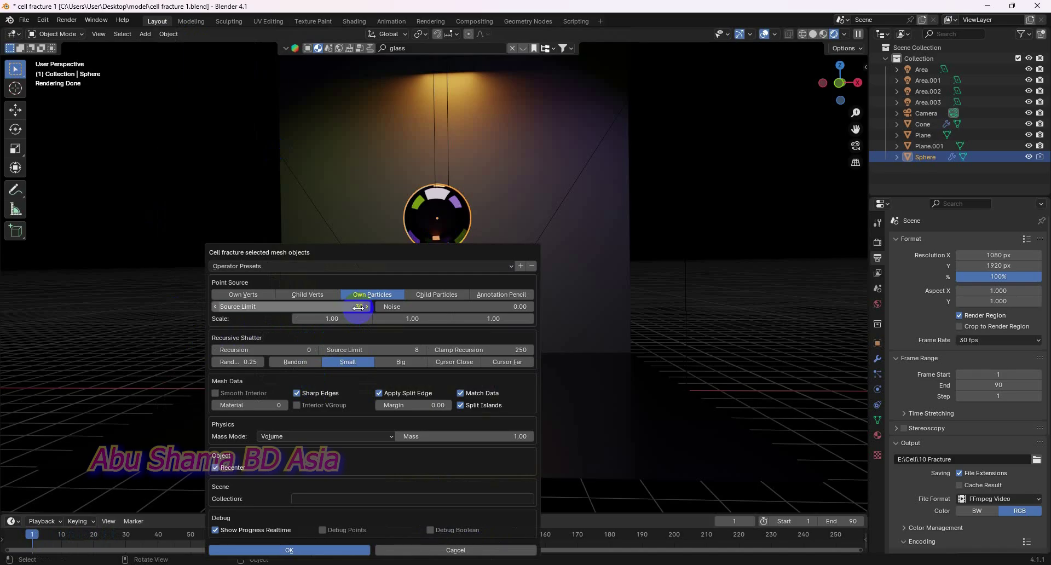
click(333, 547)
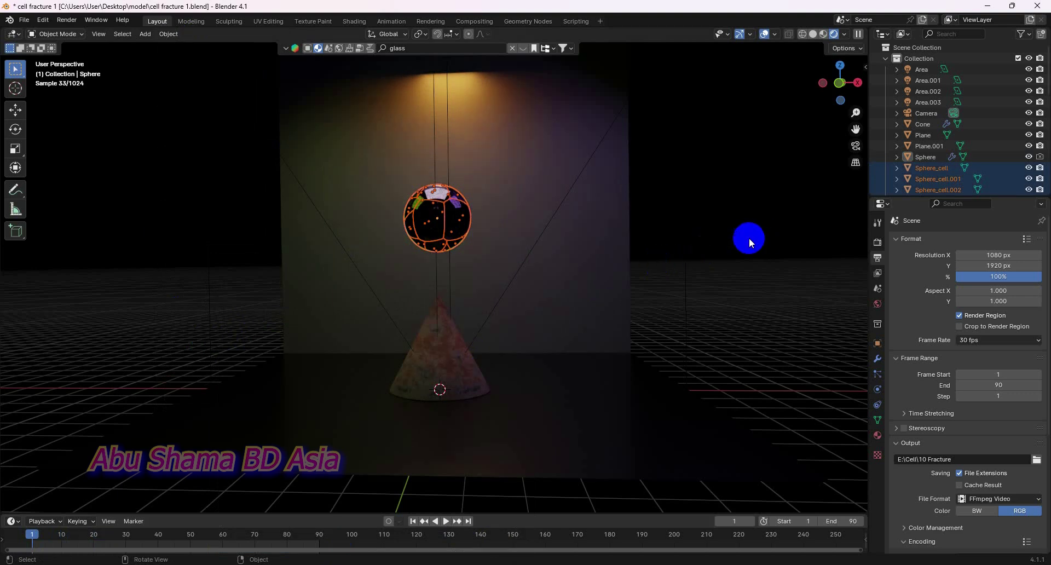
click(1027, 157)
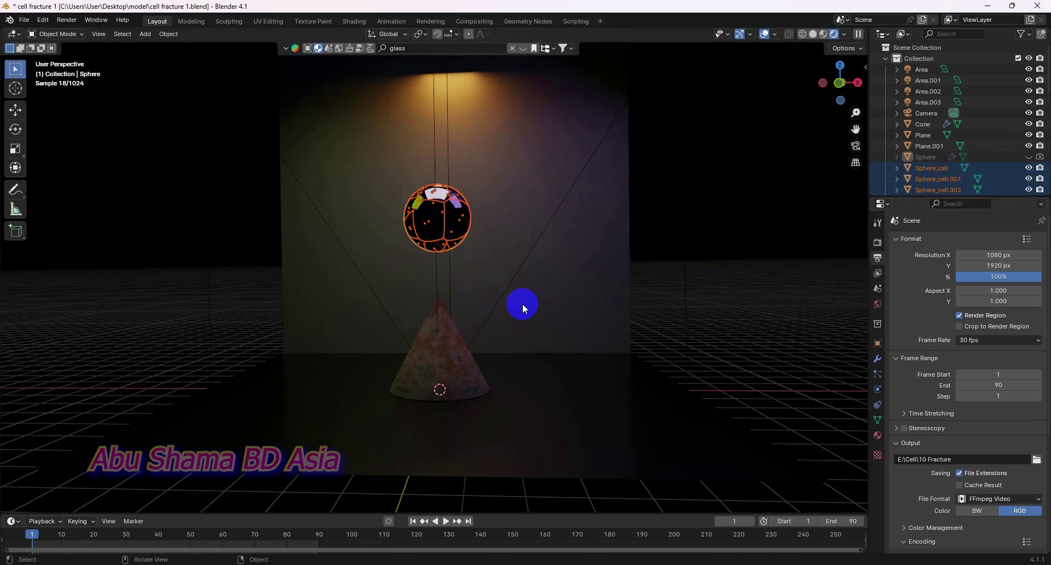
- Select all the new, smaller sphere fragments around the sphere and exclude the area light from the selection
middle_drag(522, 303, 716, 291)
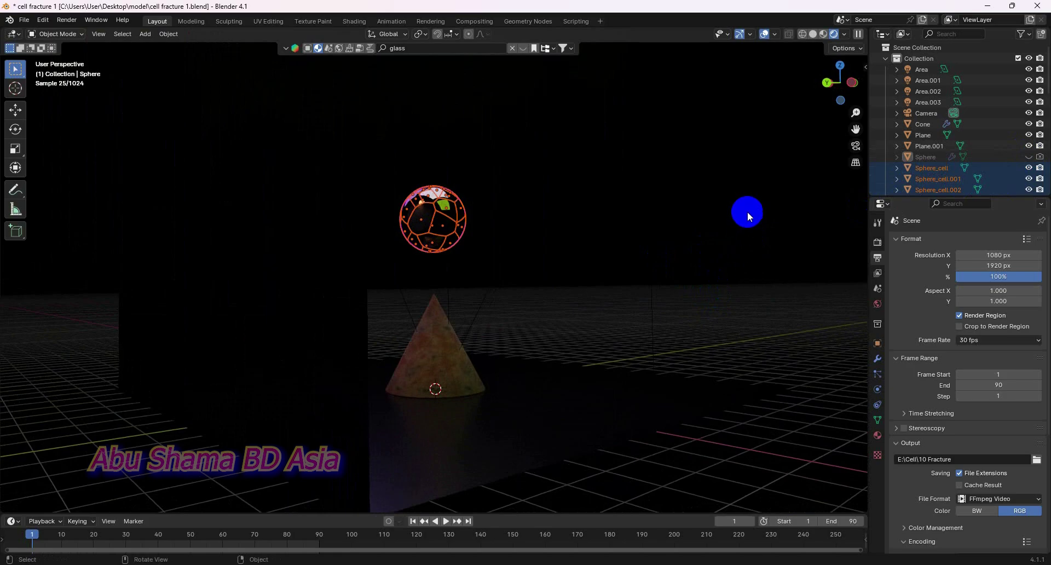
click(741, 238)
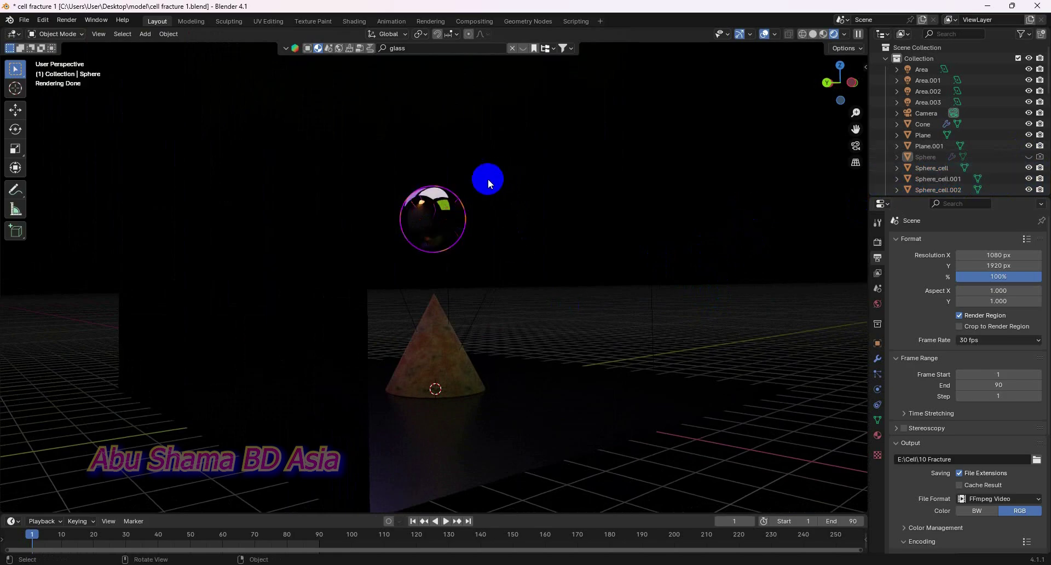
key(ctrl+b)
drag(481, 168, 396, 257)
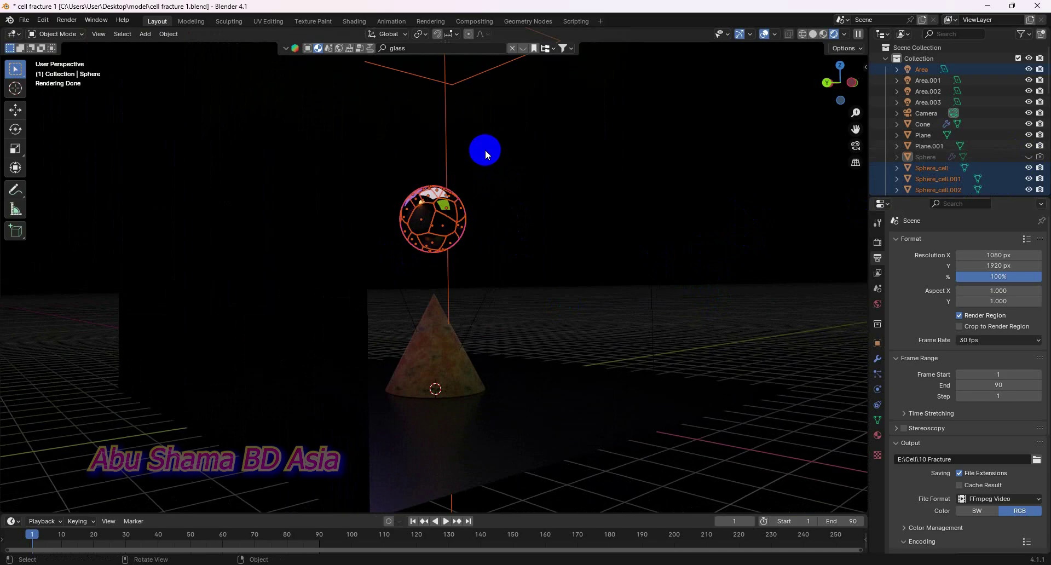
ctrl+drag(497, 124, 412, 164)
middle_drag(605, 232, 428, 268)
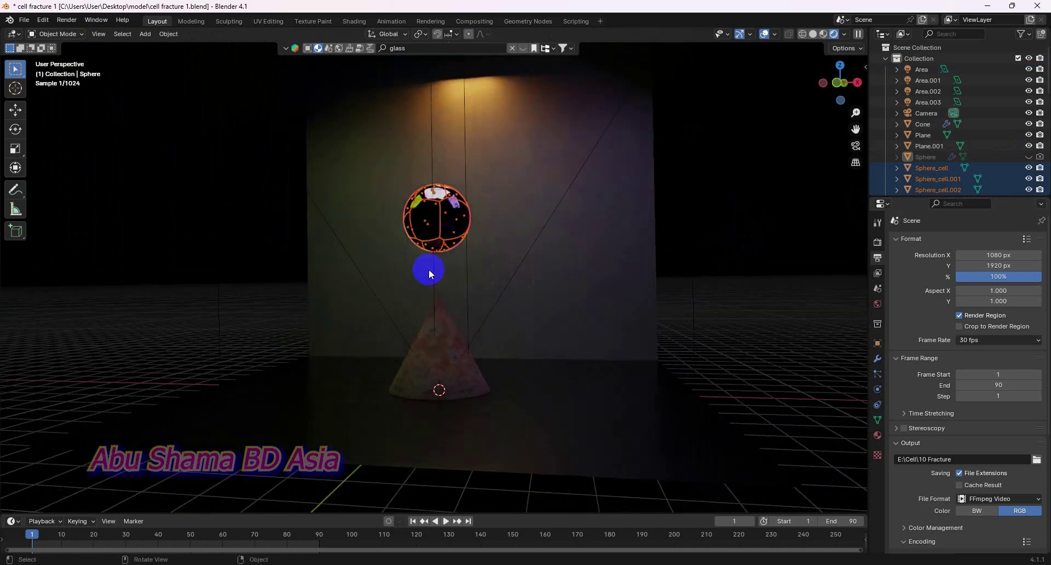
- Add active rigid bodies to the selected fragments at frame 1 and play the simulation through the camera view
click(446, 521)
click(447, 522)
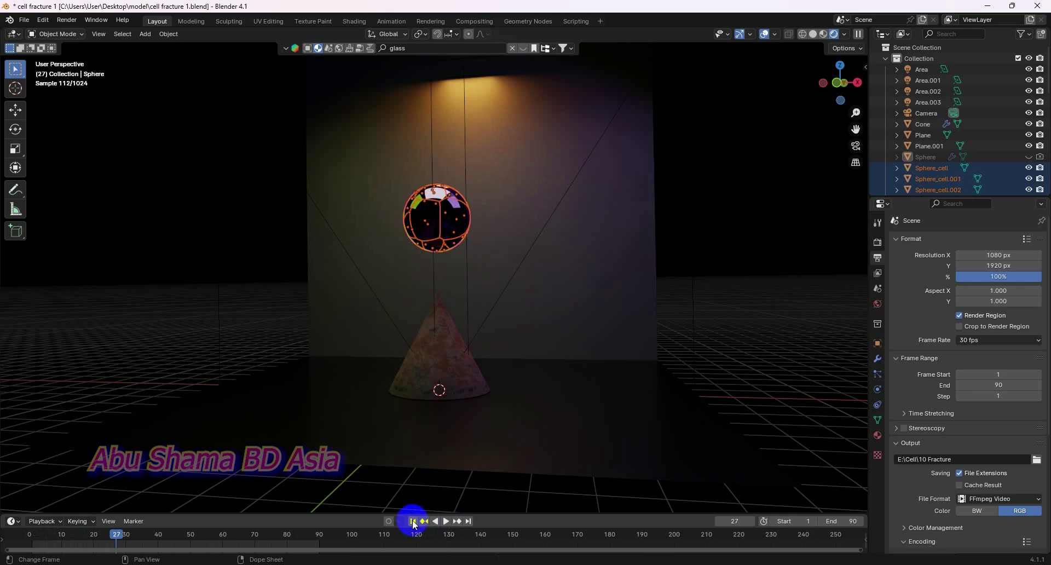
click(413, 521)
key(KP_0)
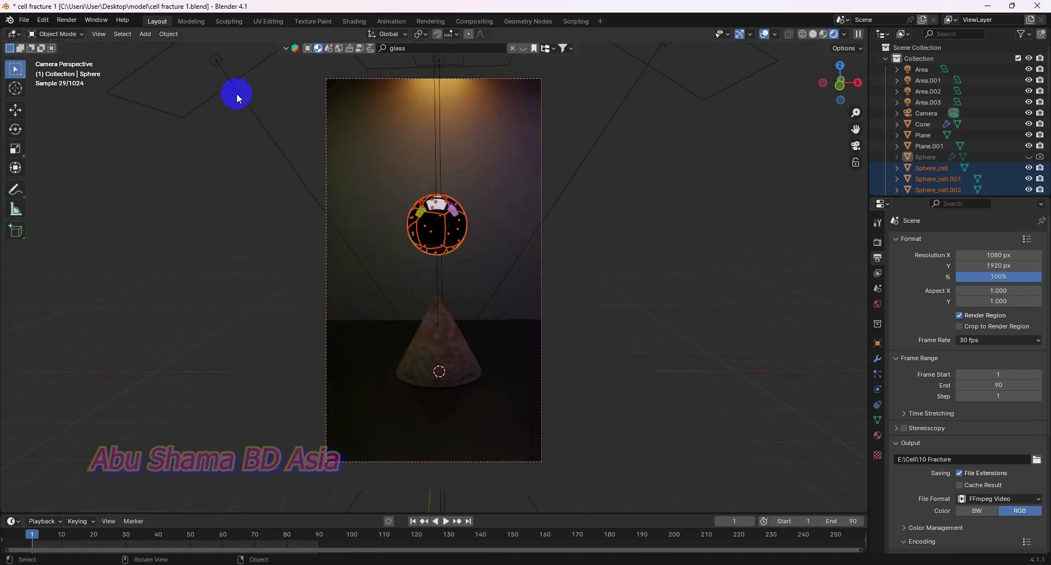
click(168, 34)
mouse_move(214, 336)
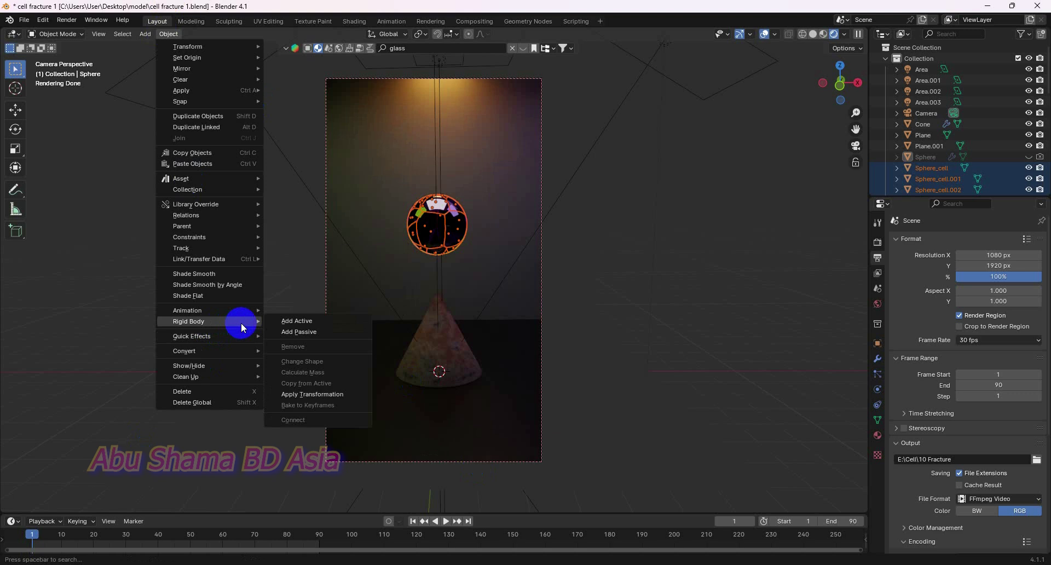
click(282, 323)
click(446, 522)
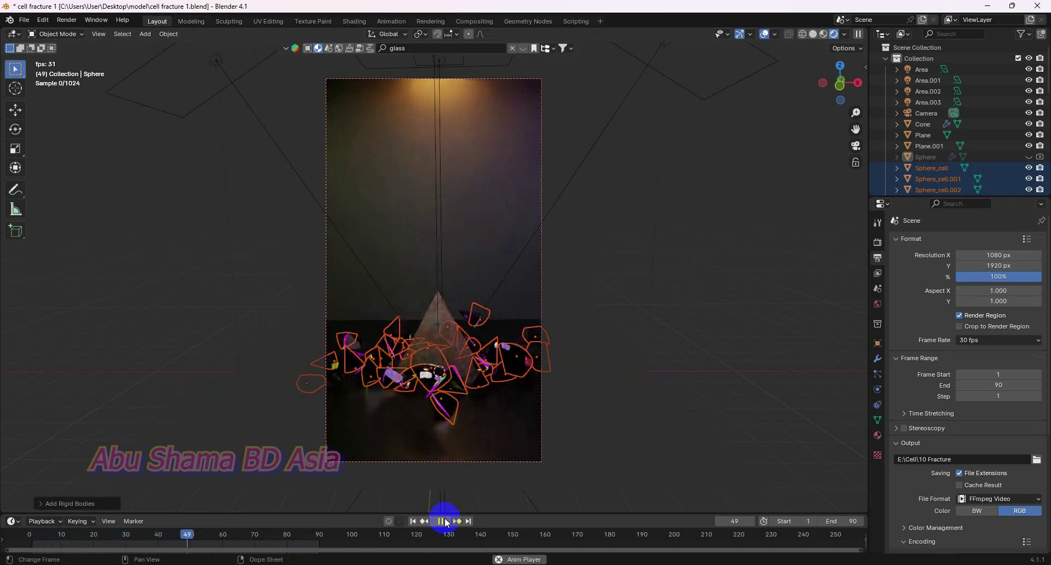
- Stop the simulation playback, return the timeline to frame 1, and save the file
click(441, 521)
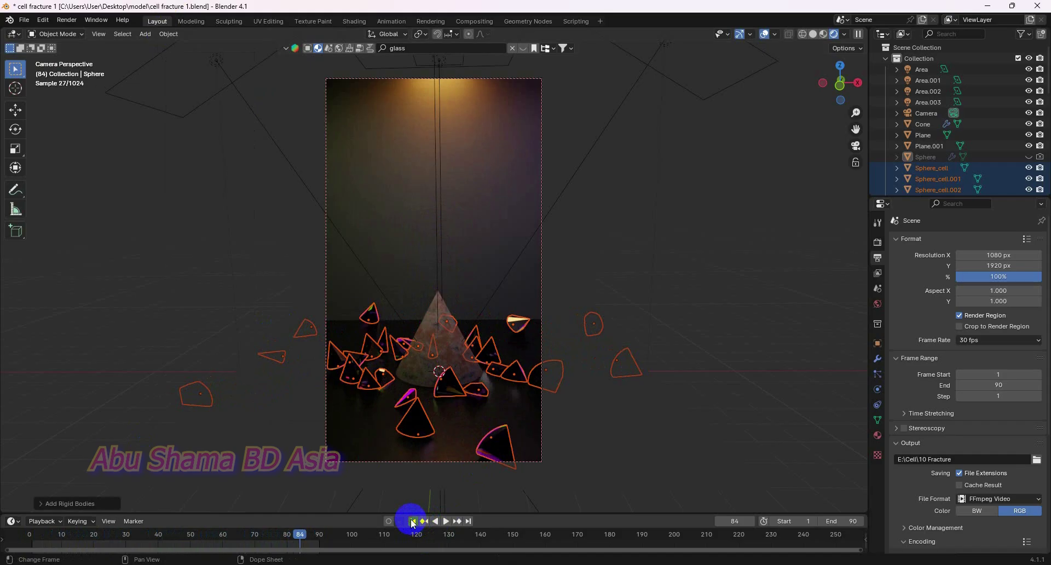
click(413, 521)
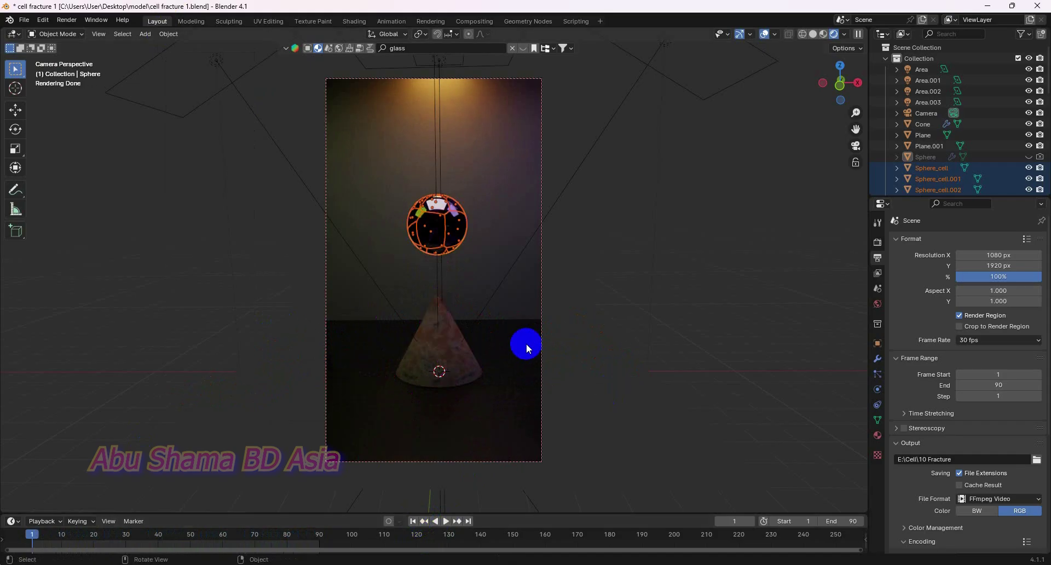
key(ctrl+s)
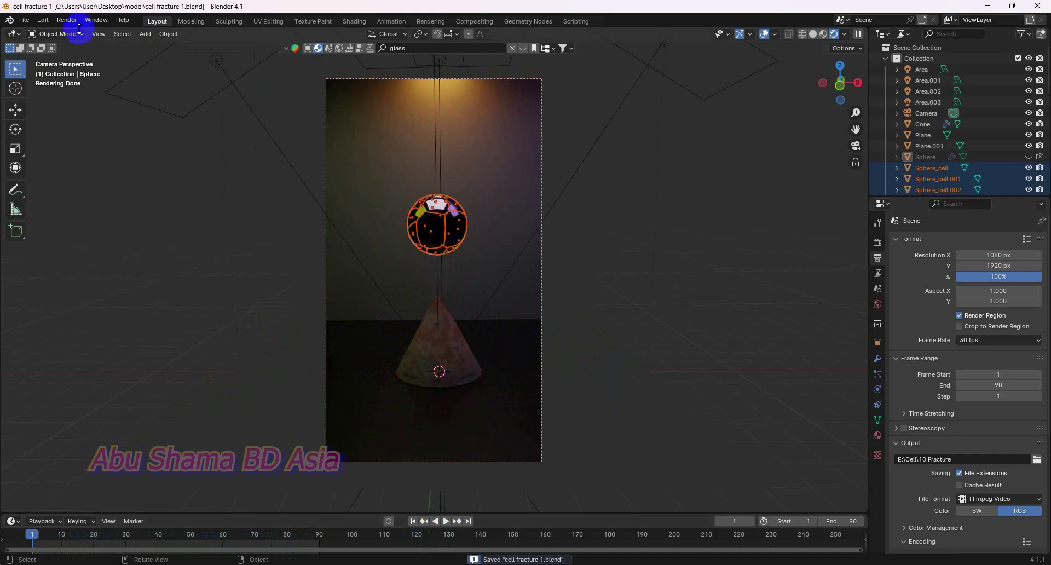
- Set the render output file name to 30 Fracture in E:\Cell and save the file
click(1036, 460)
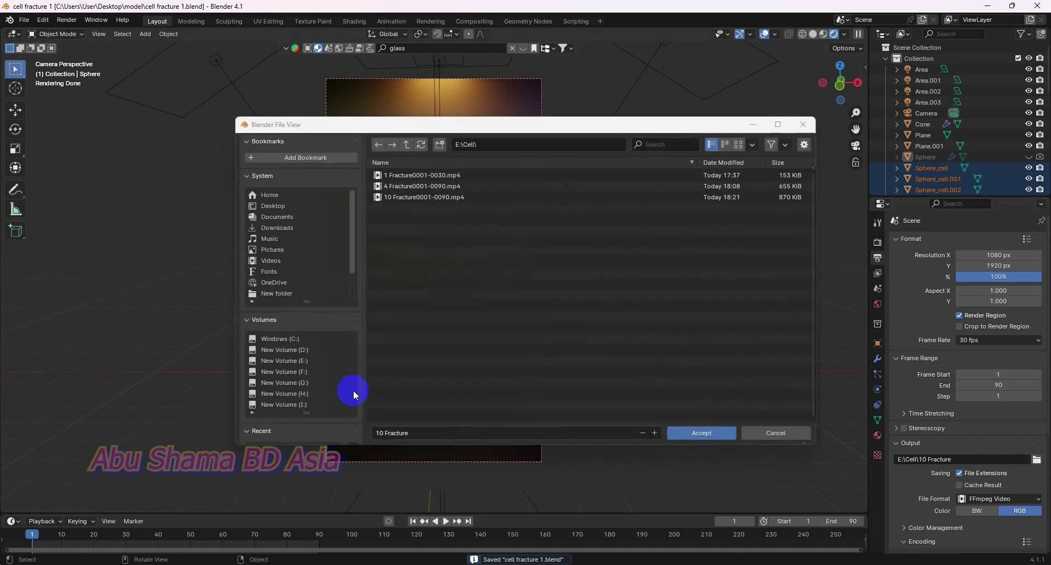
click(379, 432)
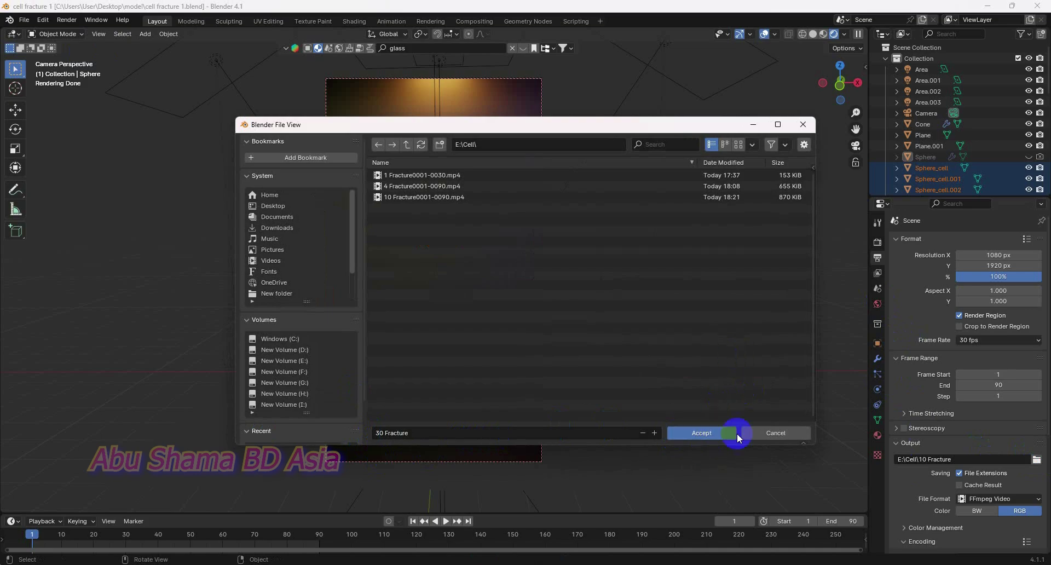
click(721, 435)
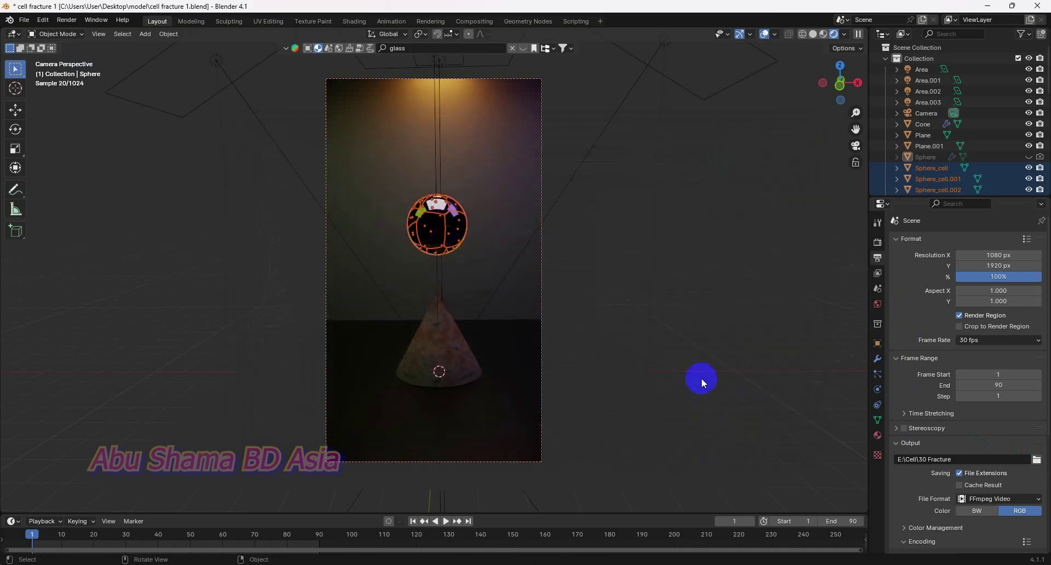
key(ctrl+s)
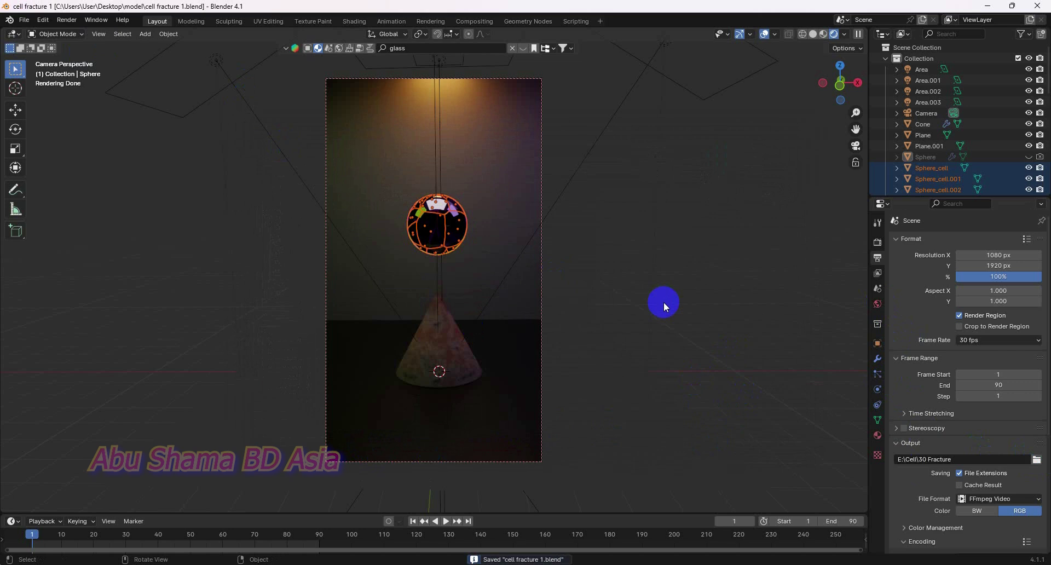
- Render the 90-frame animation in a maximized render window and close that window once the last frame is done
click(67, 19)
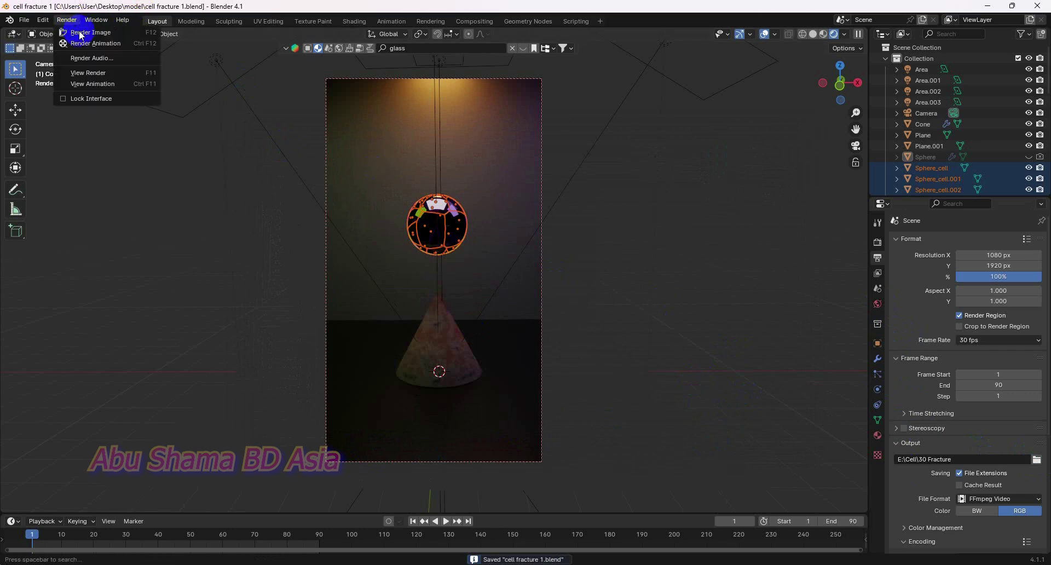
click(86, 44)
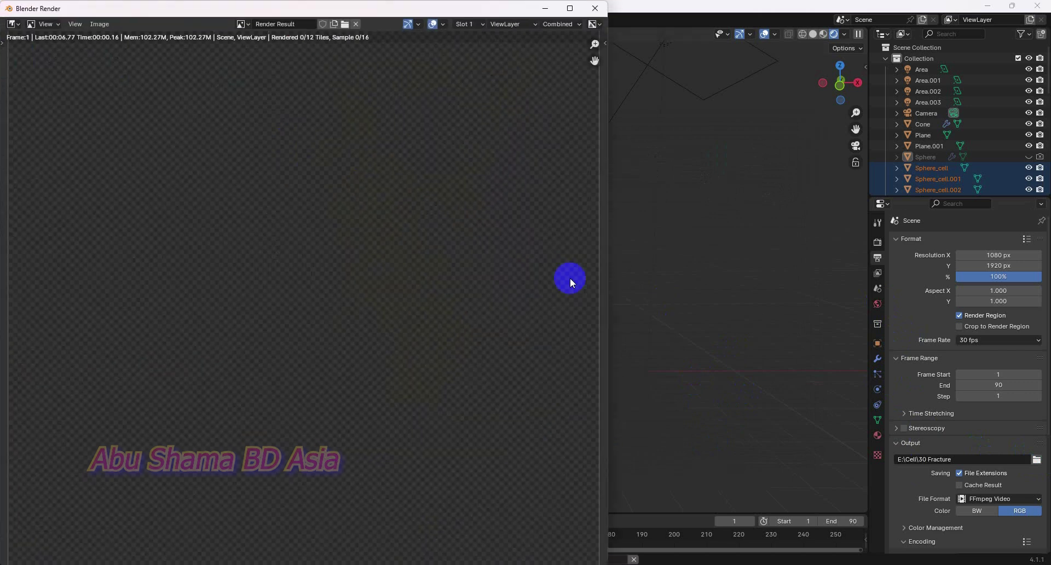
click(573, 7)
scroll(673, 290, down, 4)
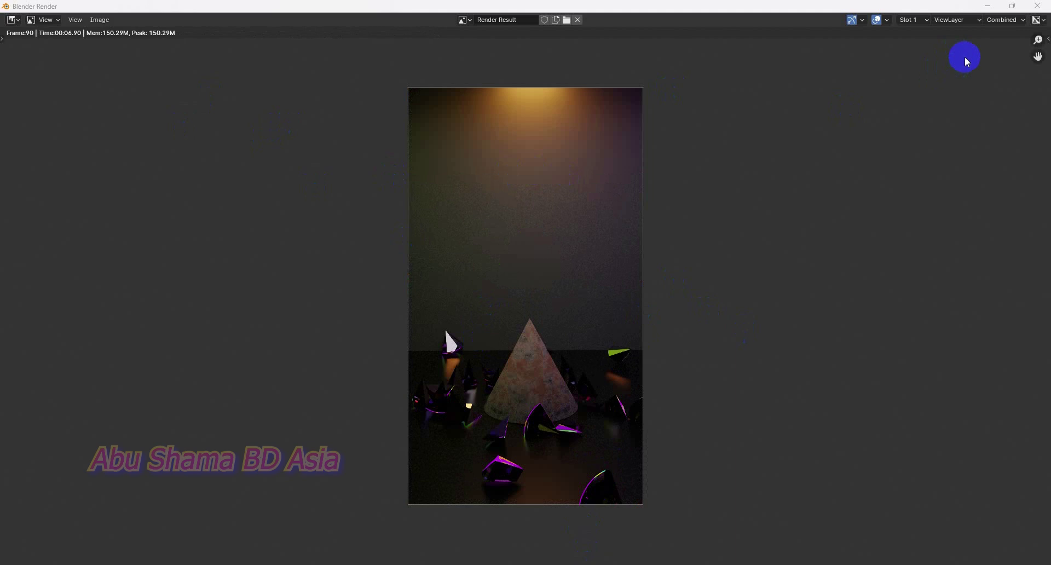
click(1037, 6)
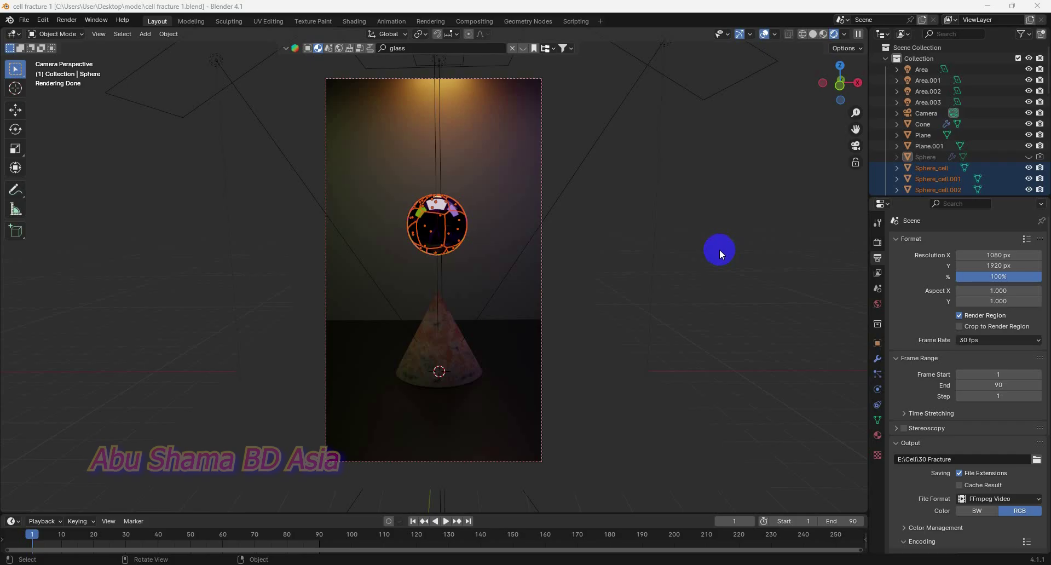
- Delete all the selected sphere fragments and unhide the original sphere
click(719, 249)
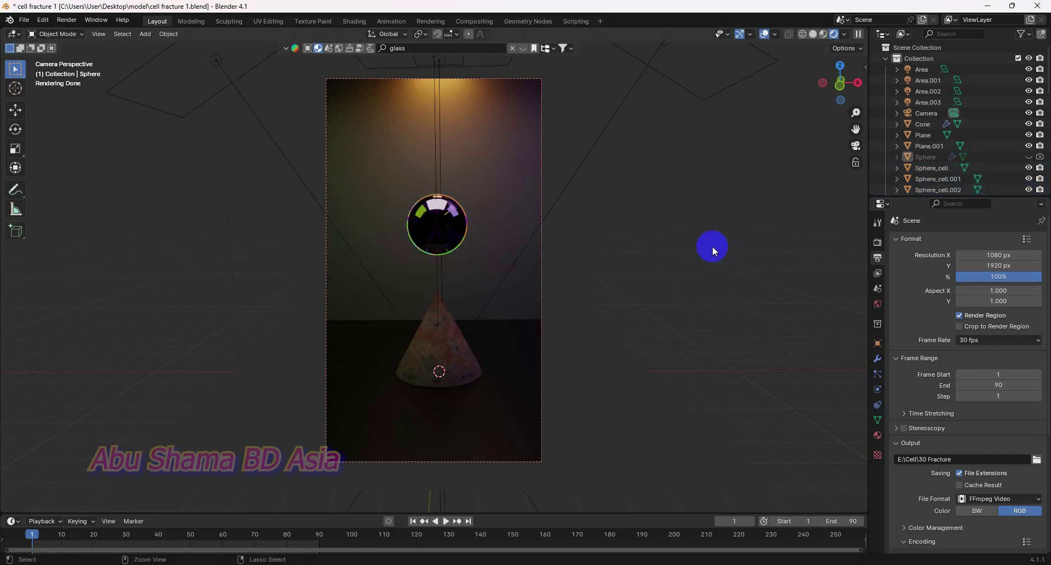
key(ctrl+z)
key(Delete)
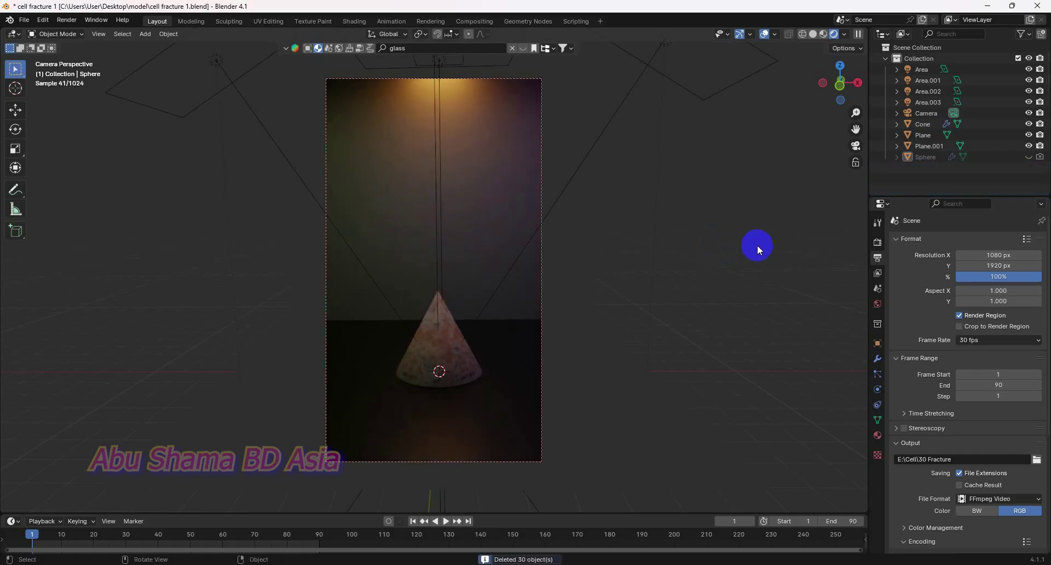
click(1027, 157)
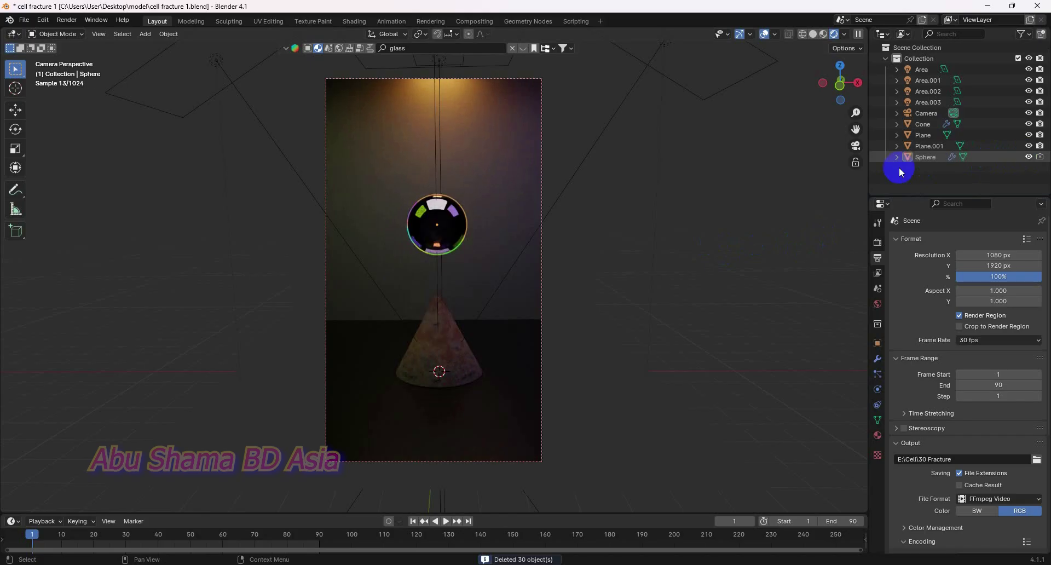
- Apply Cell Fracture to the sphere using its own particles, with a Source Limit of 50
click(909, 157)
click(170, 35)
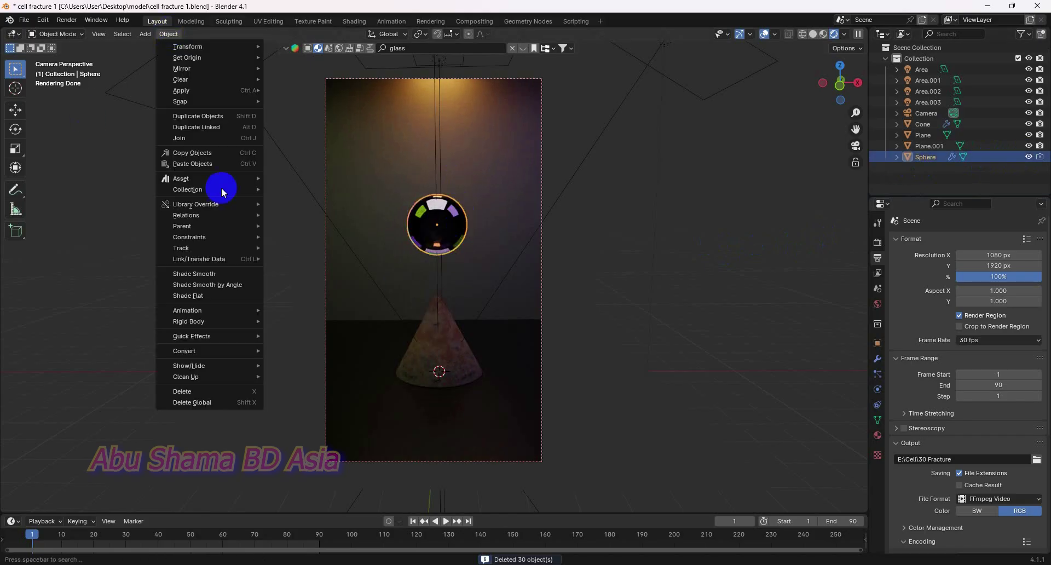
mouse_move(208, 336)
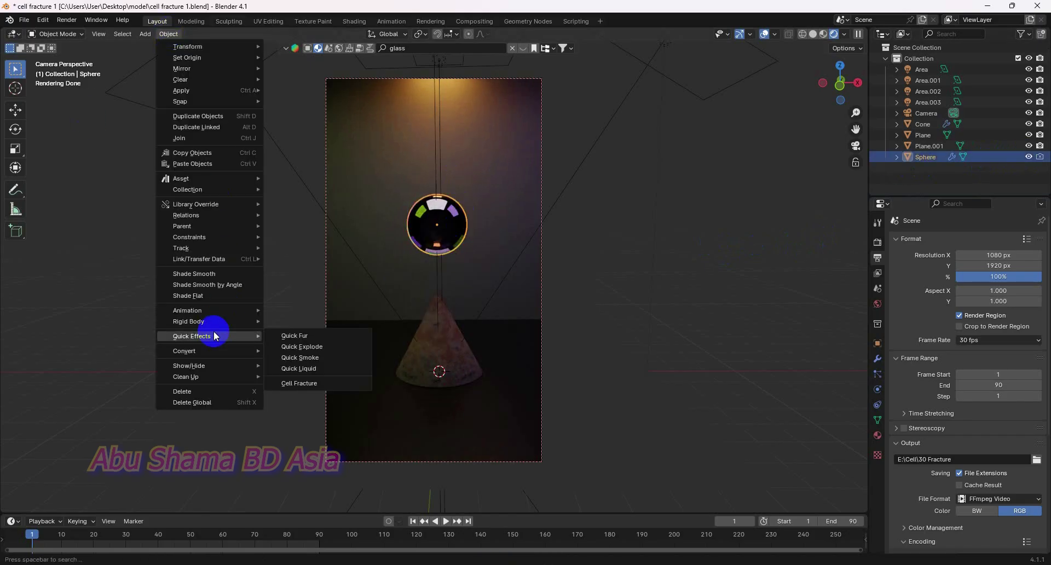
click(299, 383)
click(342, 309)
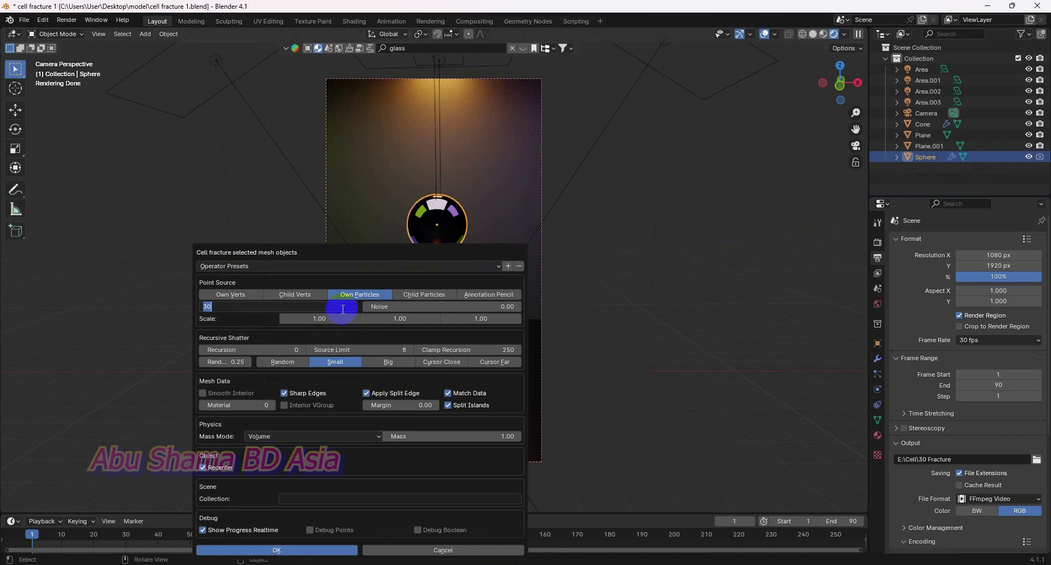
text(50)
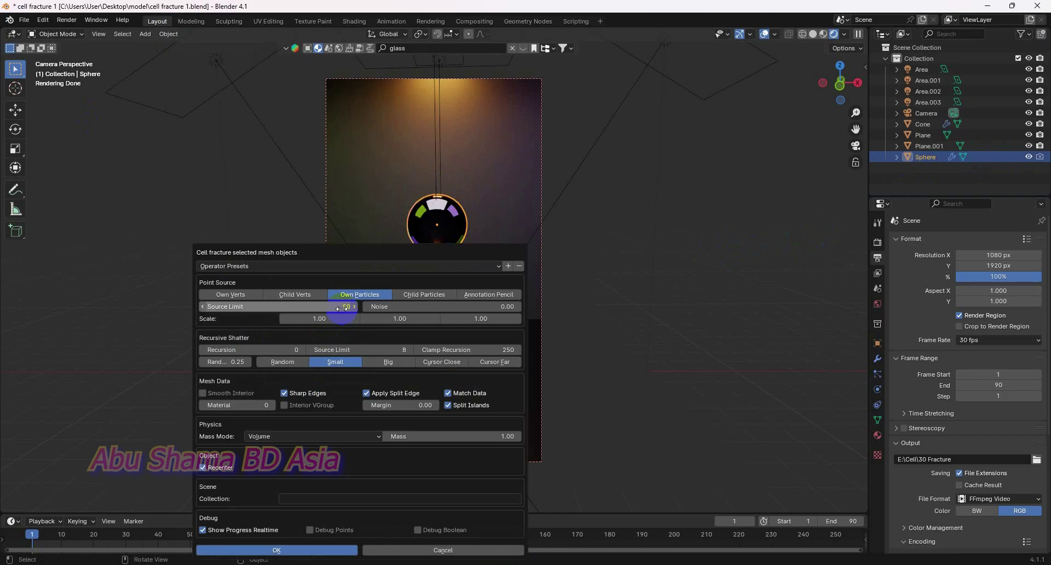
key(Return)
click(301, 551)
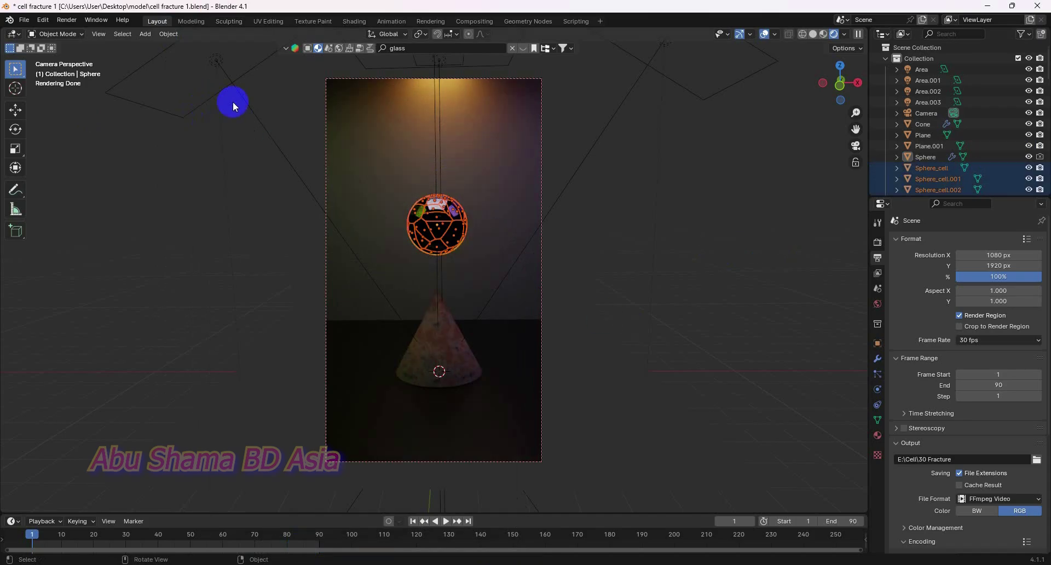
- Hide the original Sphere in the viewport, keeping only the fractured cells selected
click(1027, 159)
middle_drag(661, 312, 828, 295)
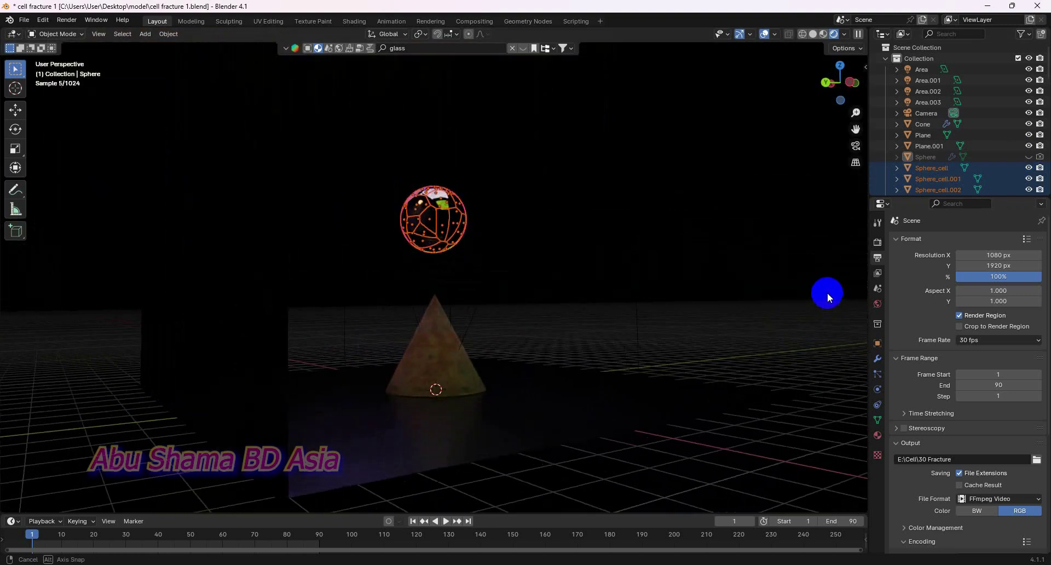
click(615, 192)
key(ctrl+b)
drag(490, 154, 398, 266)
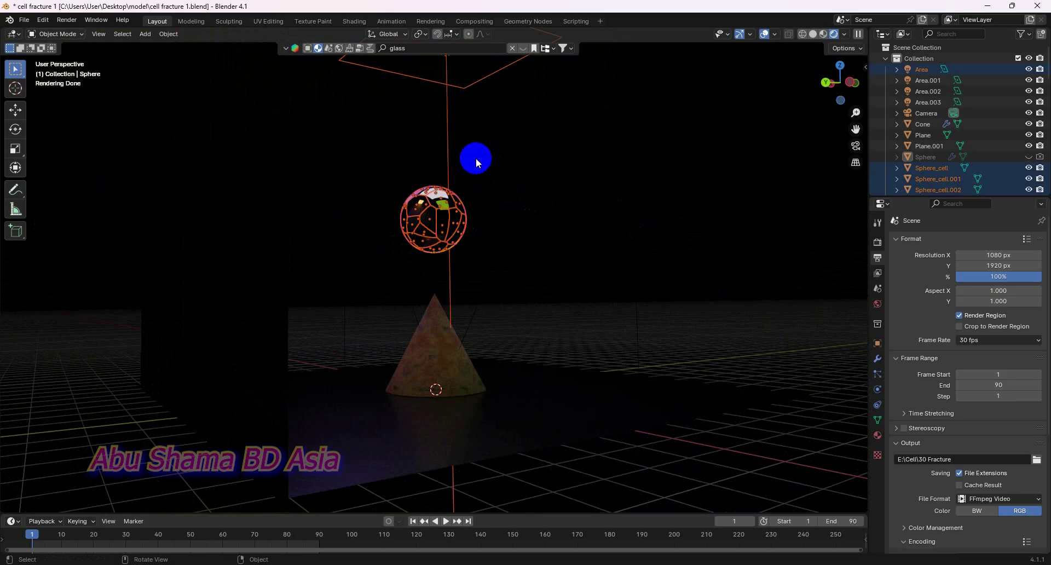
middle_drag(645, 359, 465, 394)
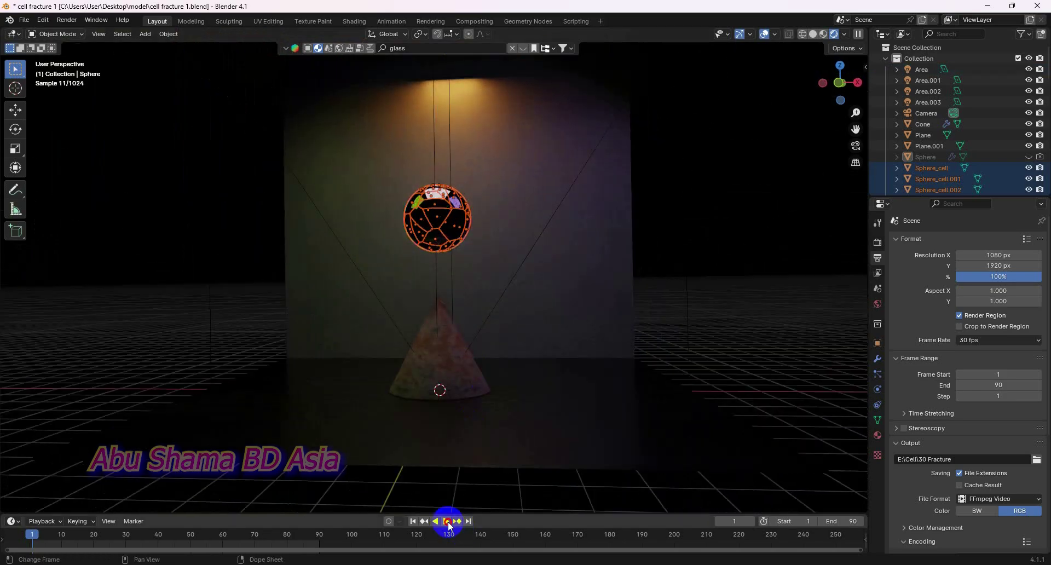
- Make all the selected sphere cells active rigid bodies, with the timeline at frame 1
click(446, 521)
click(444, 521)
click(412, 521)
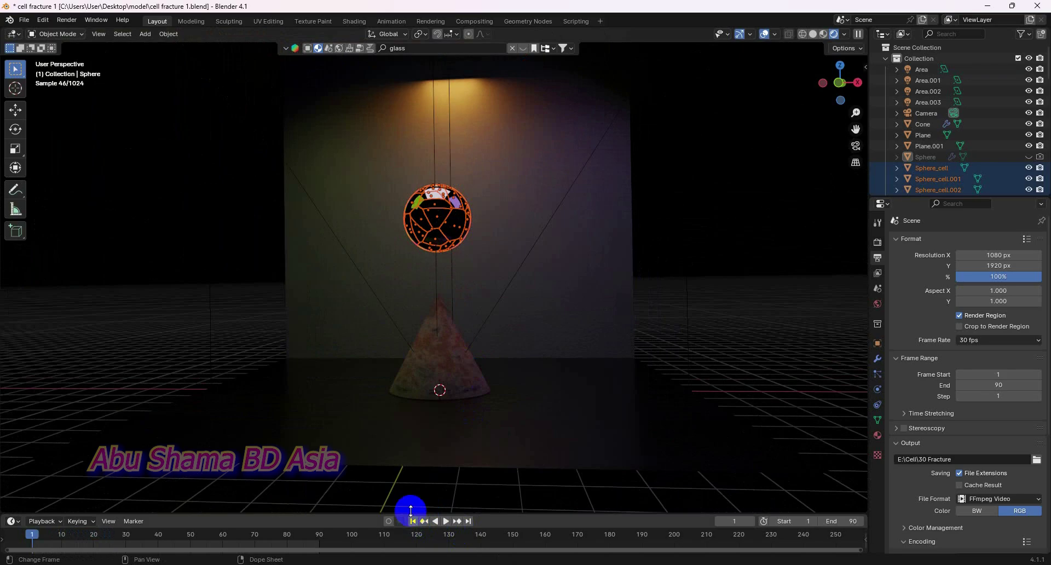
click(170, 35)
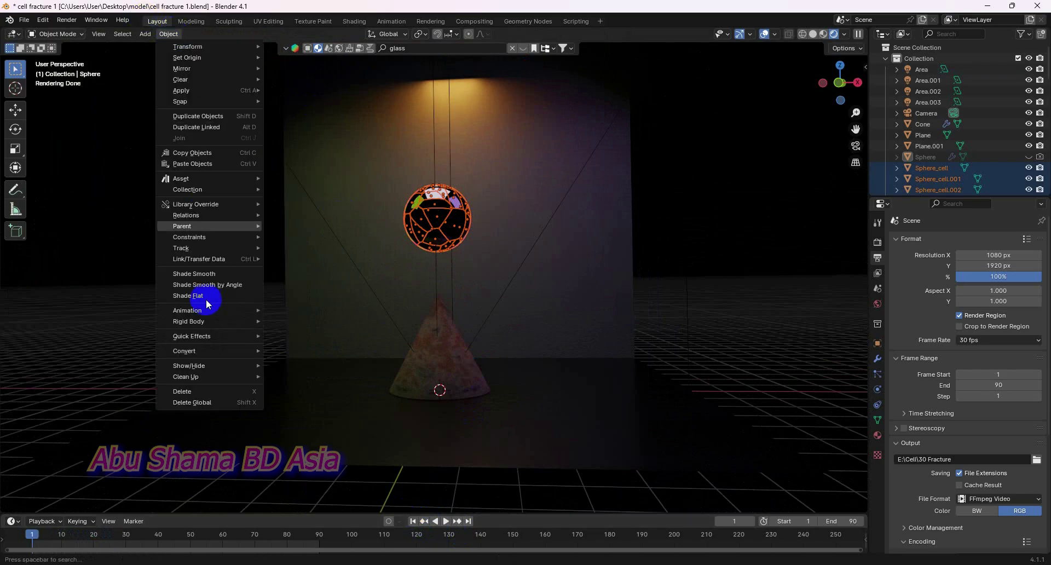
mouse_move(212, 324)
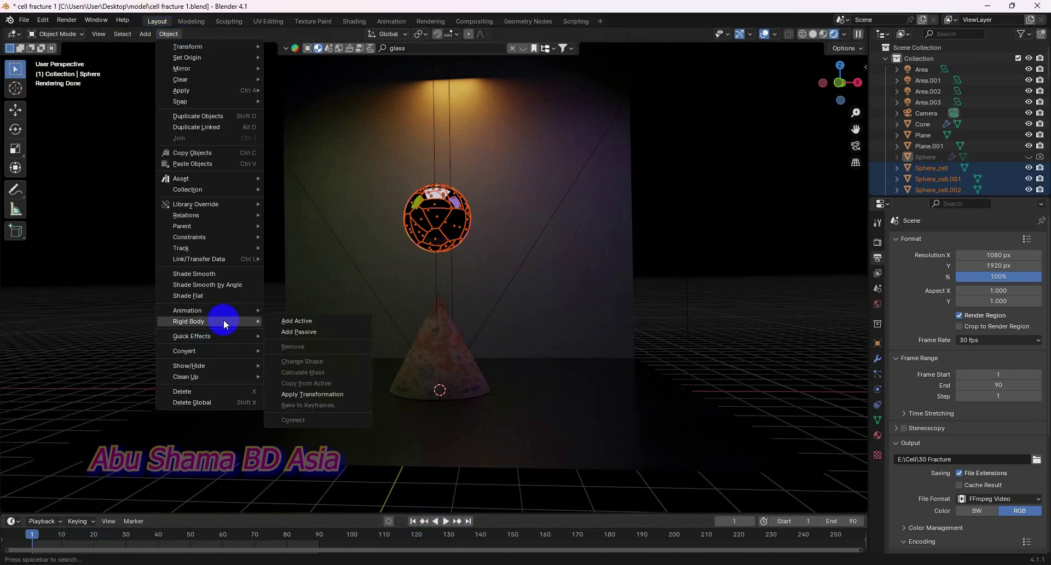
click(298, 323)
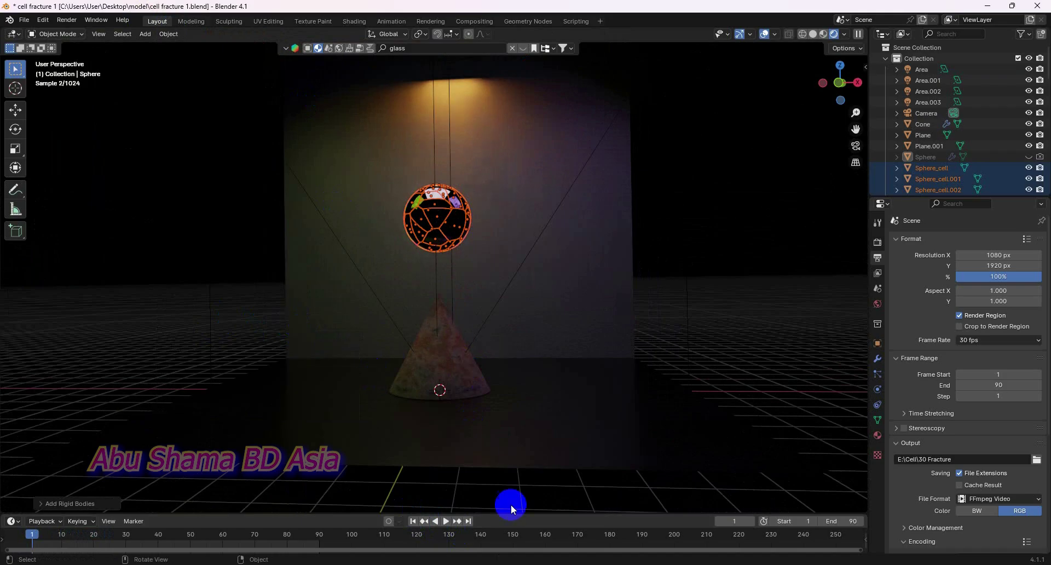
- Play the rigid body simulation to check how the cells shatter on the cone, and return to frame 1
click(445, 521)
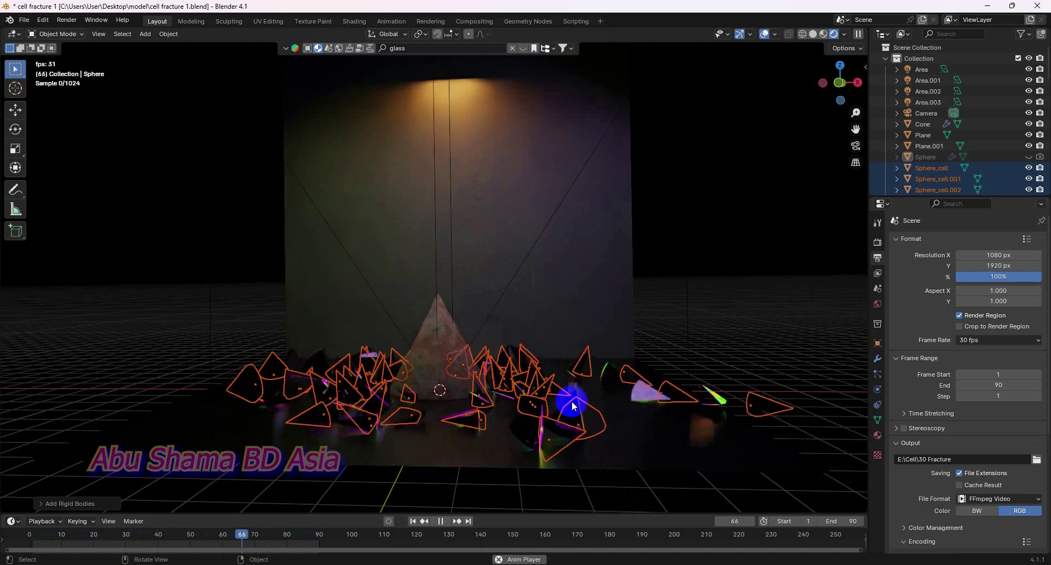
click(440, 520)
click(413, 520)
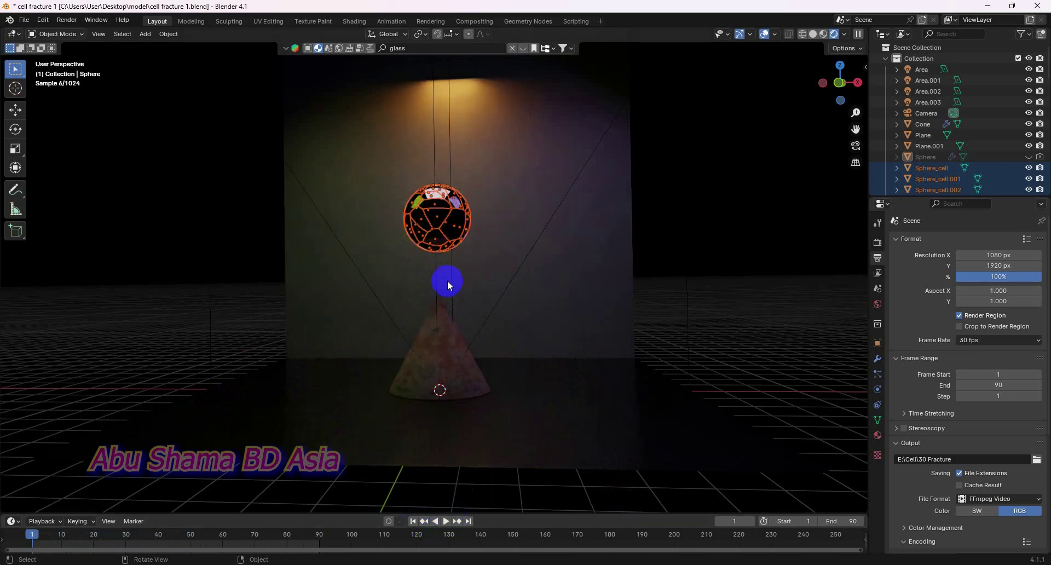
click(168, 34)
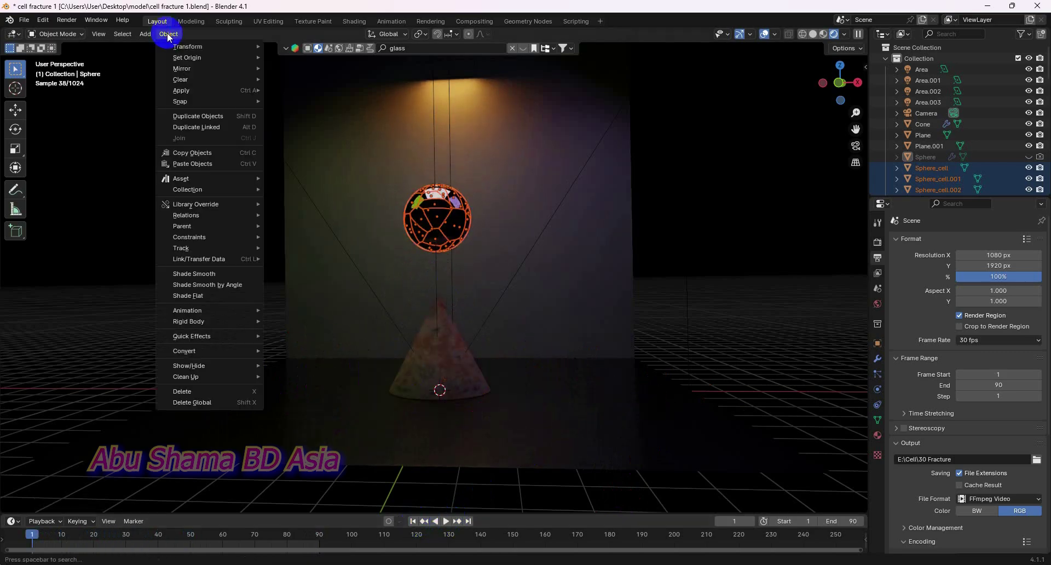
mouse_move(223, 336)
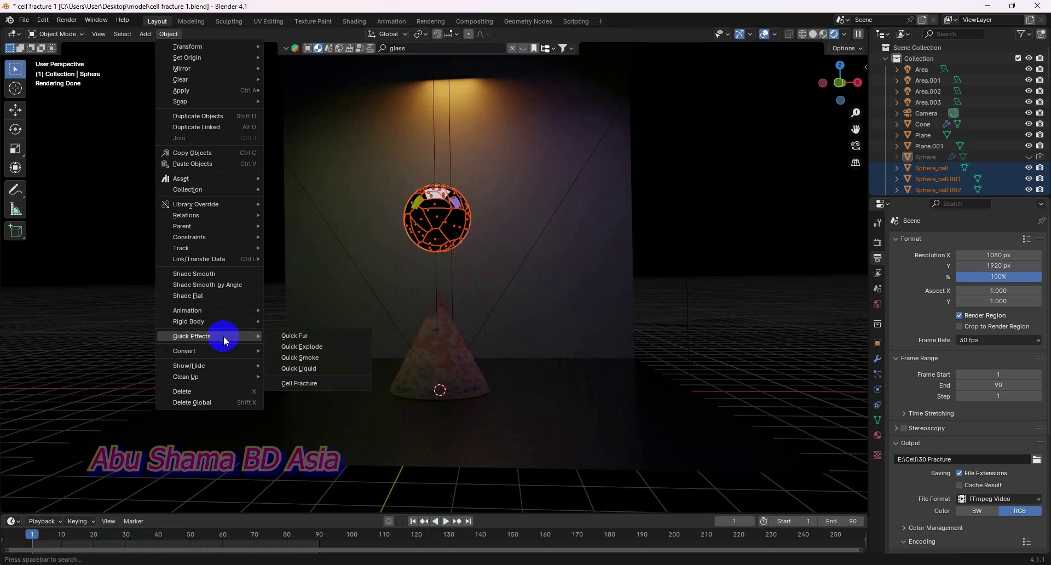
click(296, 383)
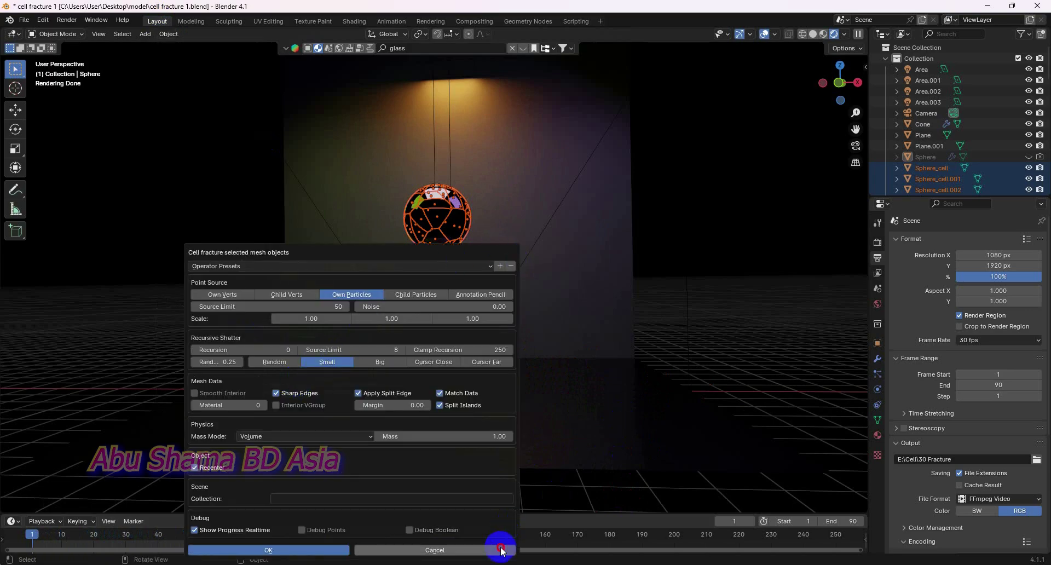
click(499, 550)
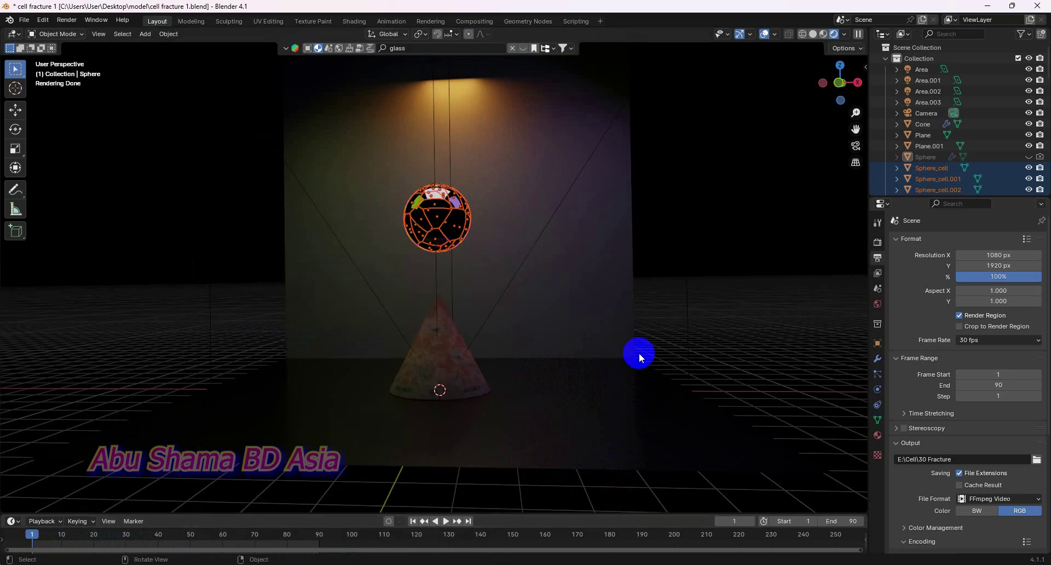
- Replay the start of the fall, rewind to the first frame and look through the camera
click(446, 521)
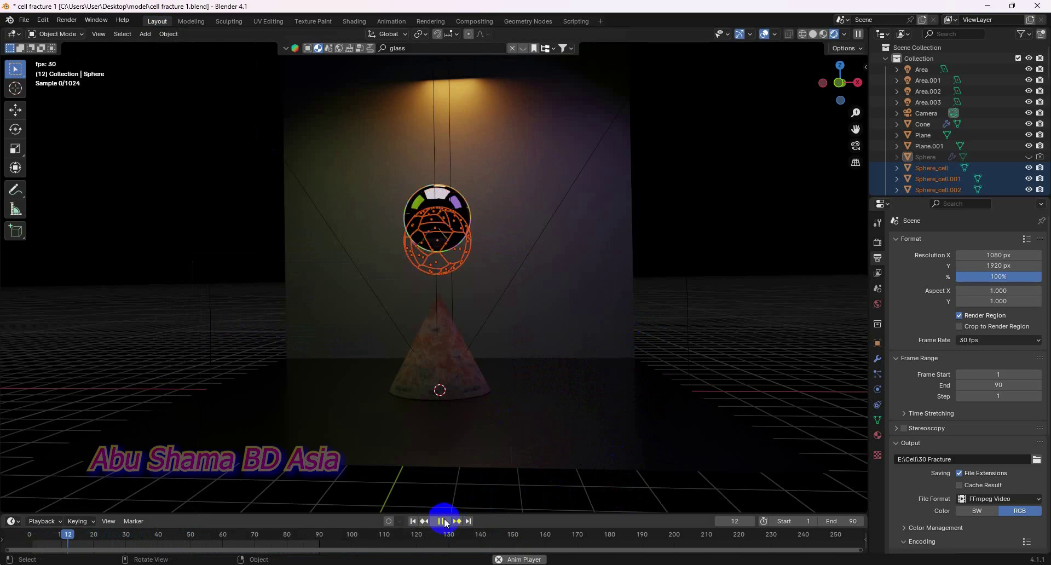
click(413, 521)
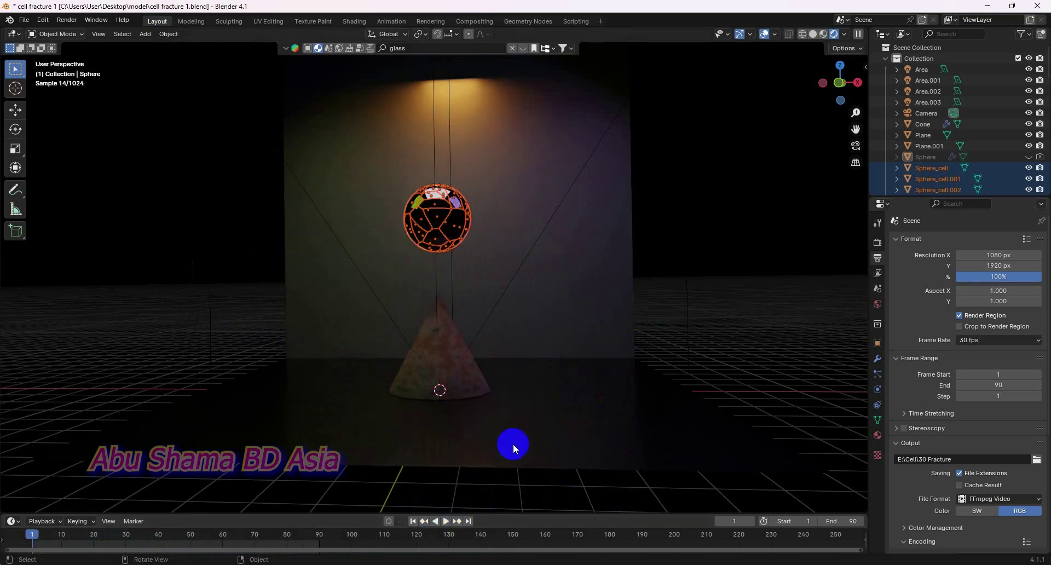
key(KP_0)
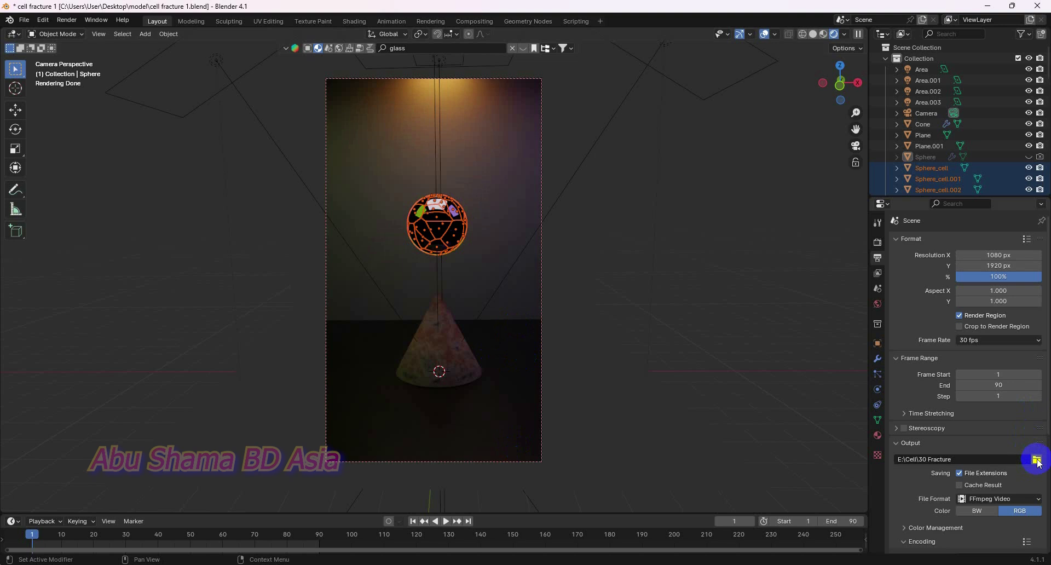
- Set the render output file name to 50 Fracture in the E:\Cell folder
click(1036, 460)
click(379, 431)
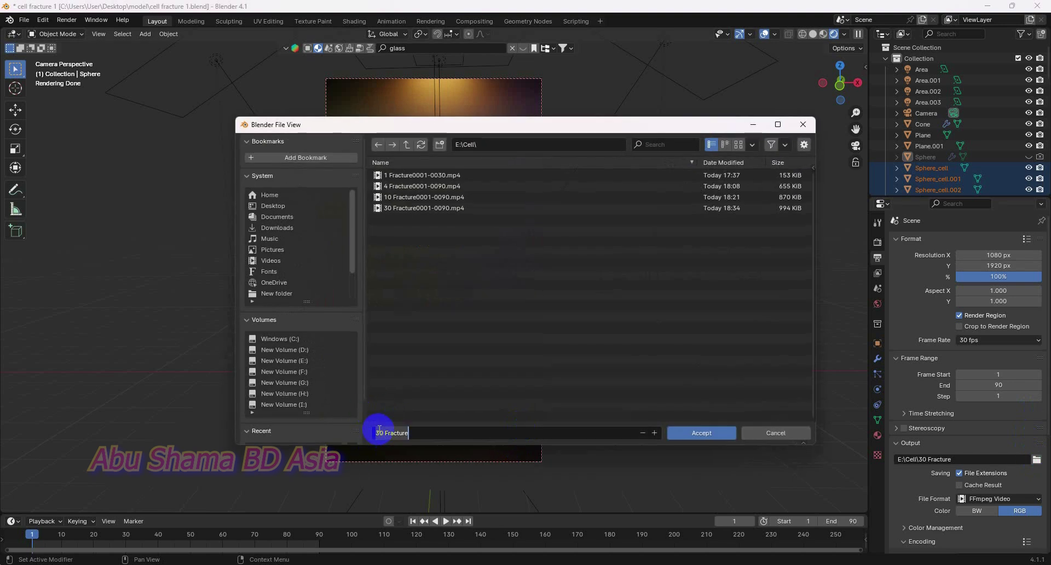
click(378, 432)
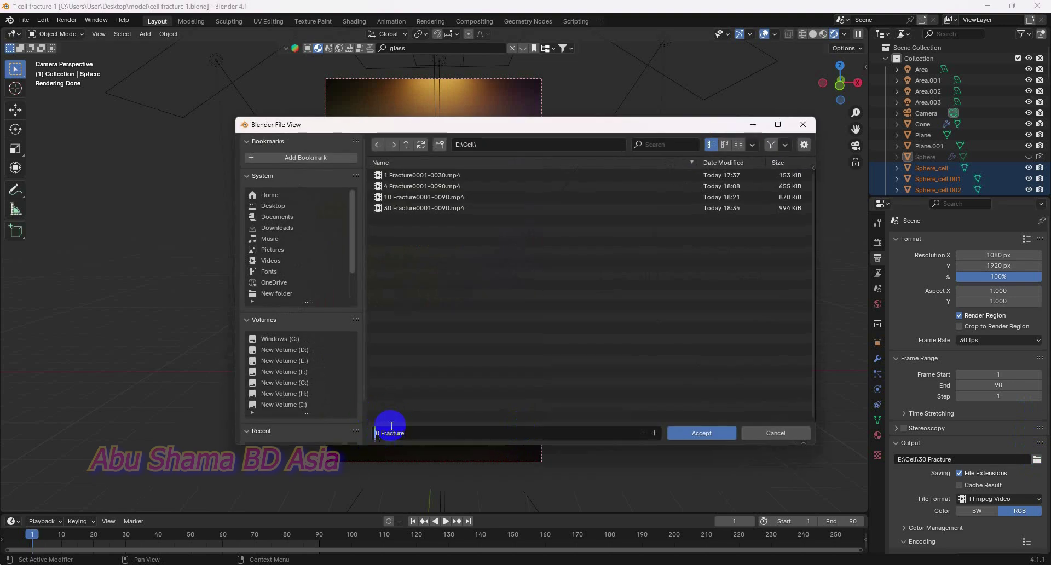
click(701, 433)
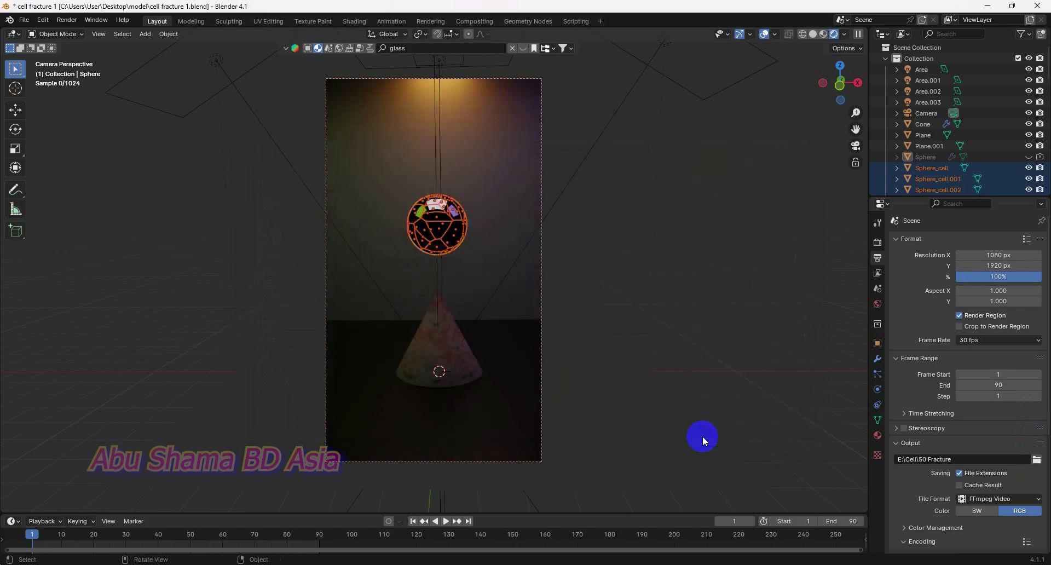
- Render the 90-frame animation to the output video and close the render window when it is done
click(67, 20)
click(77, 43)
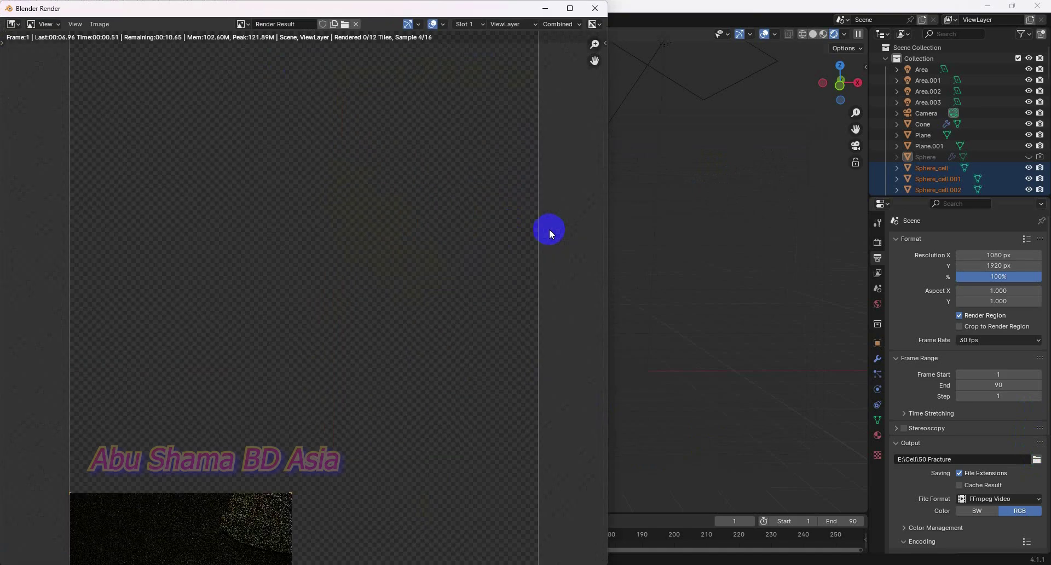
click(568, 8)
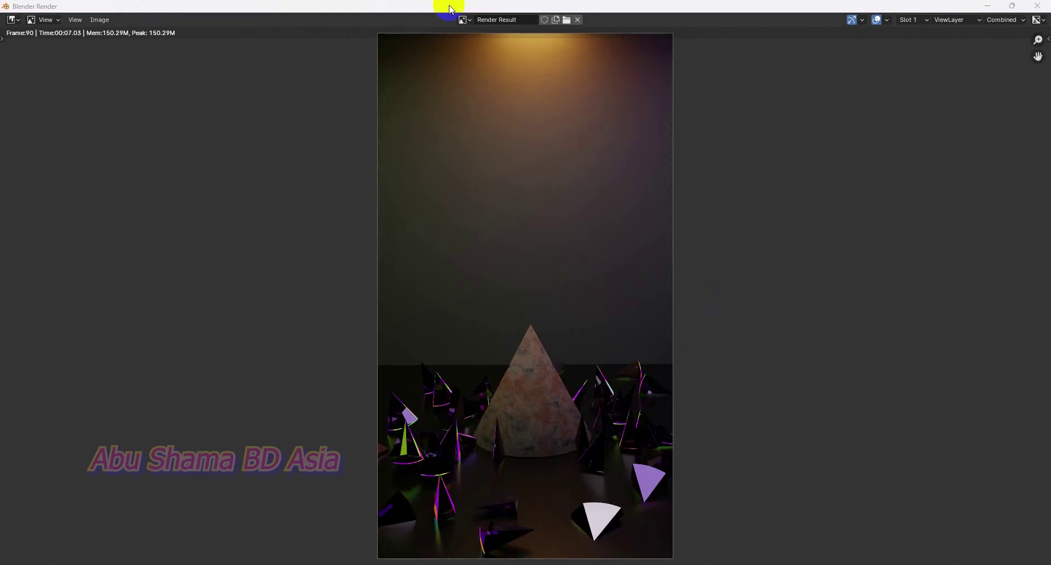
click(1035, 8)
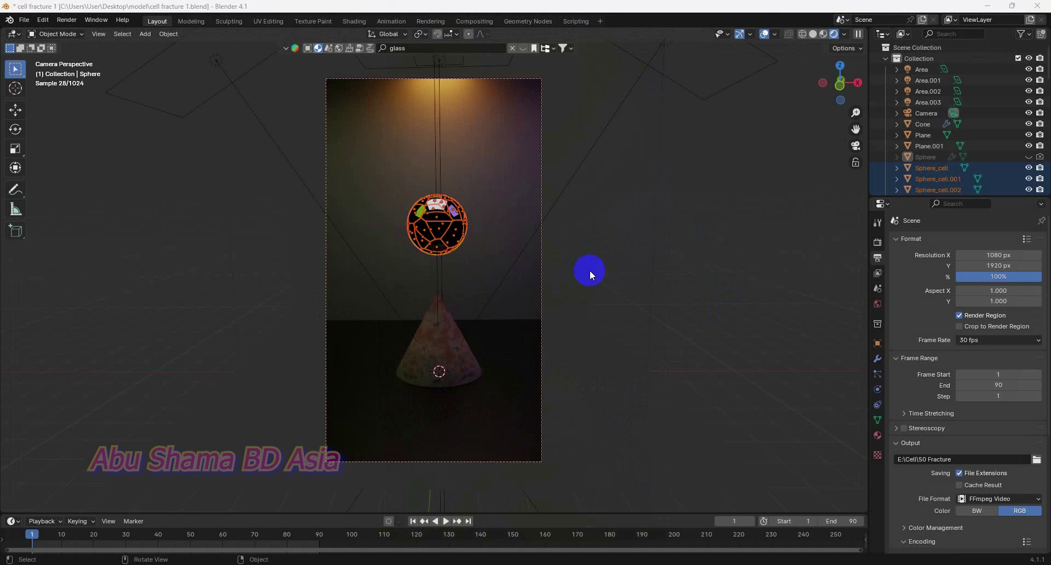
- Delete all the fractured sphere cells and make the original Sphere visible again
click(806, 252)
key(ctrl+z)
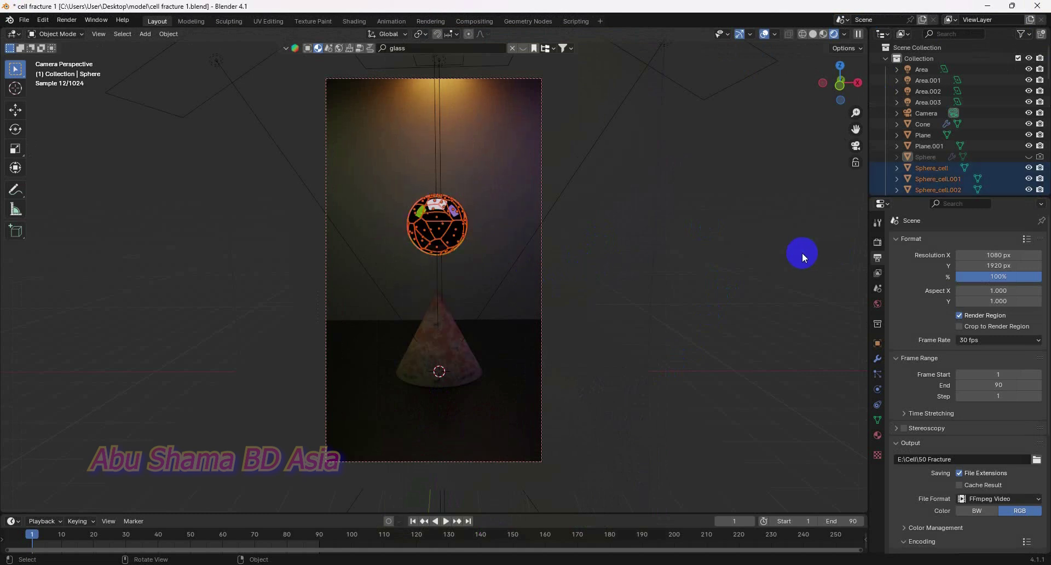
key(Delete)
click(1028, 157)
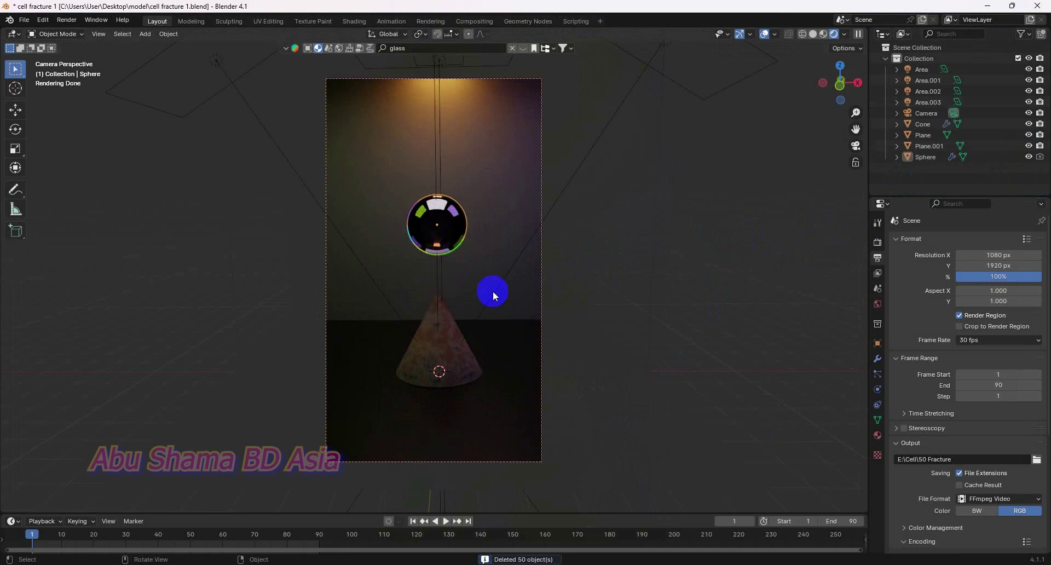
- Apply Cell Fracture to the restored sphere using its own particles, with a Source Limit of 100
click(453, 240)
click(173, 34)
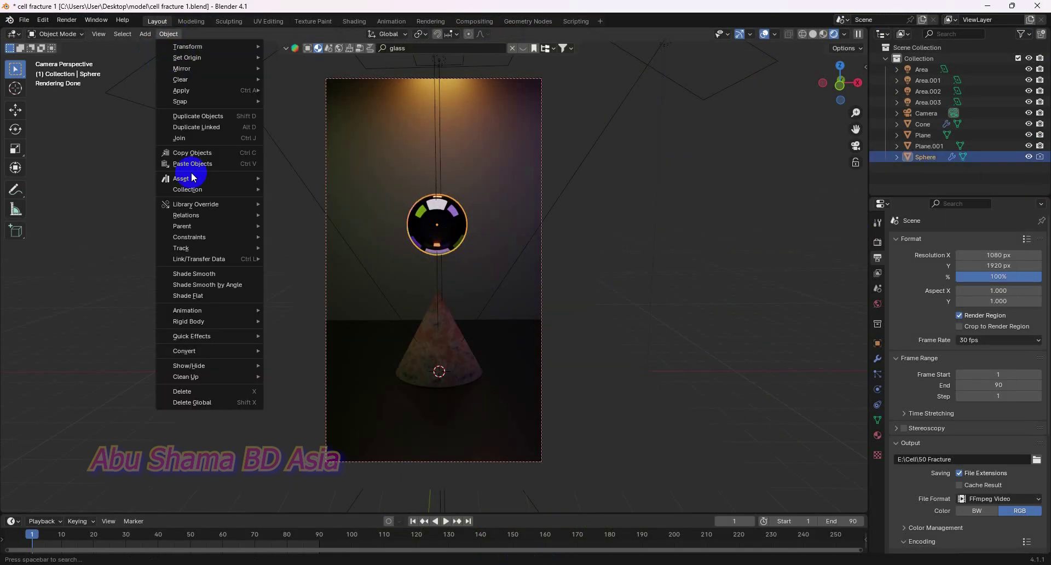
mouse_move(232, 340)
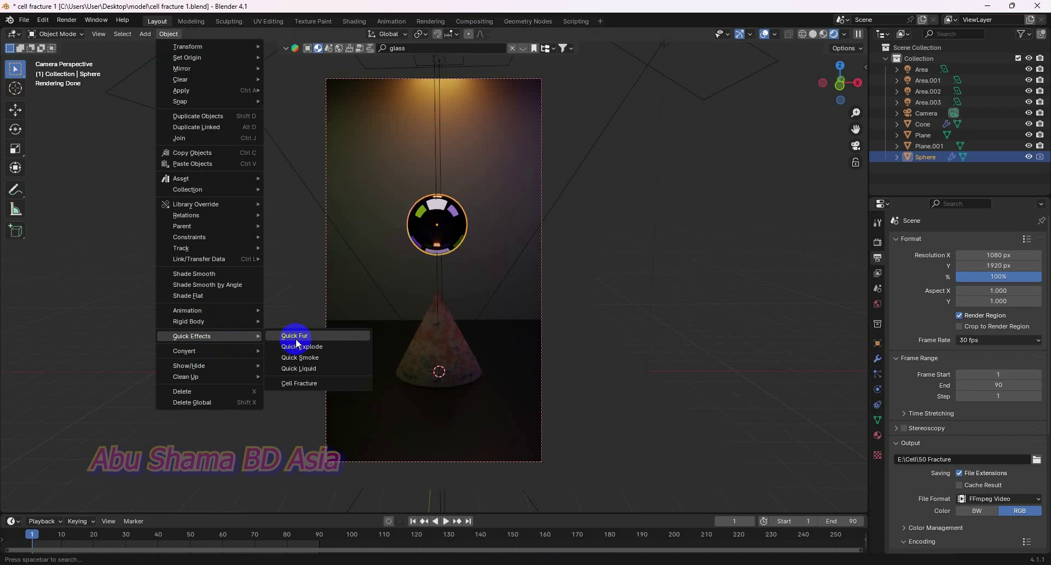
click(309, 383)
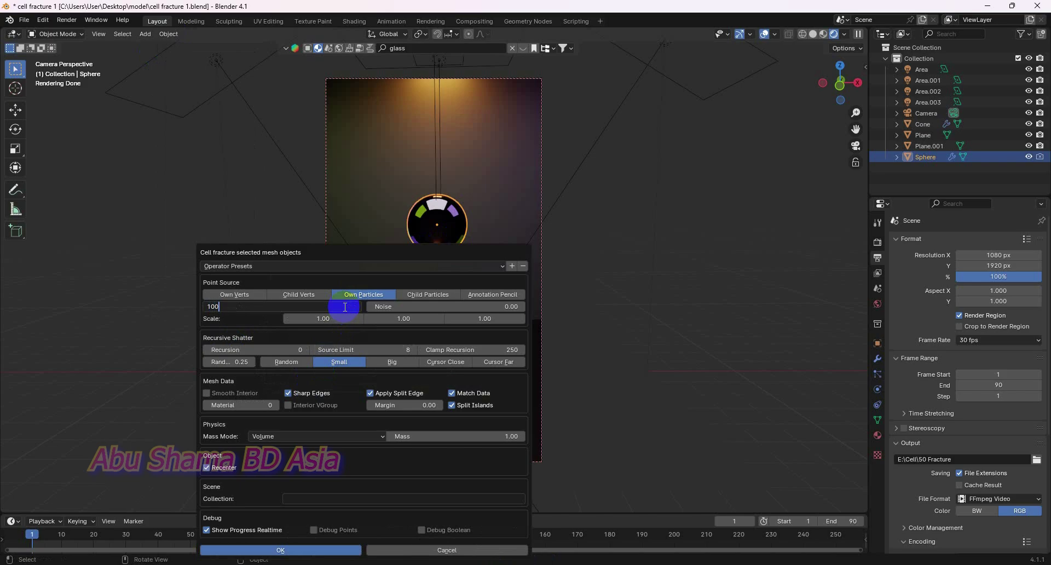
key(Return)
click(298, 550)
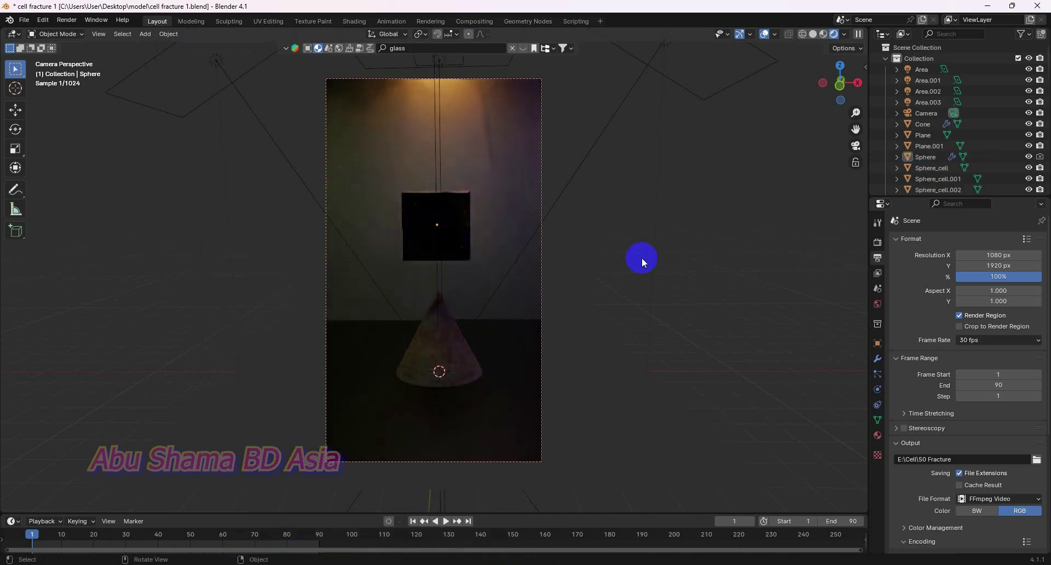
click(641, 257)
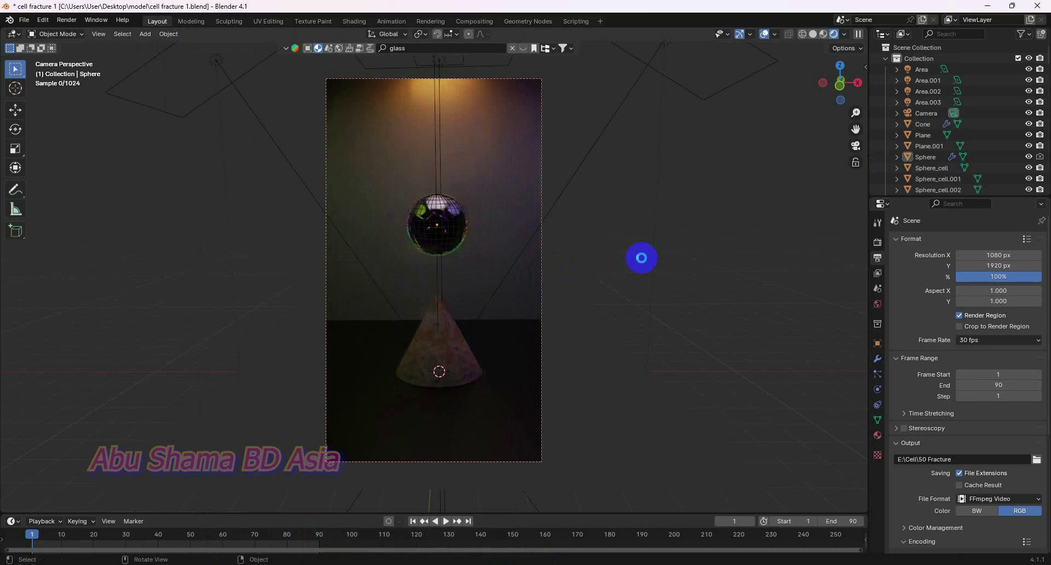
key(ctrl+z)
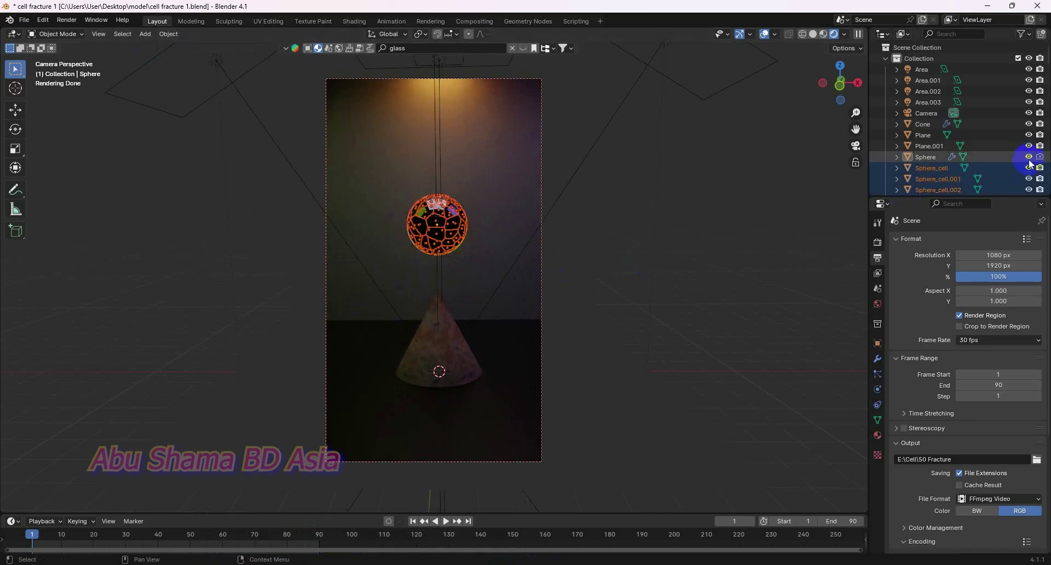
- Hide the original Sphere and keep only its fractured cells selected, leaving the area light out of the selection
click(1029, 159)
middle_drag(592, 277, 764, 270)
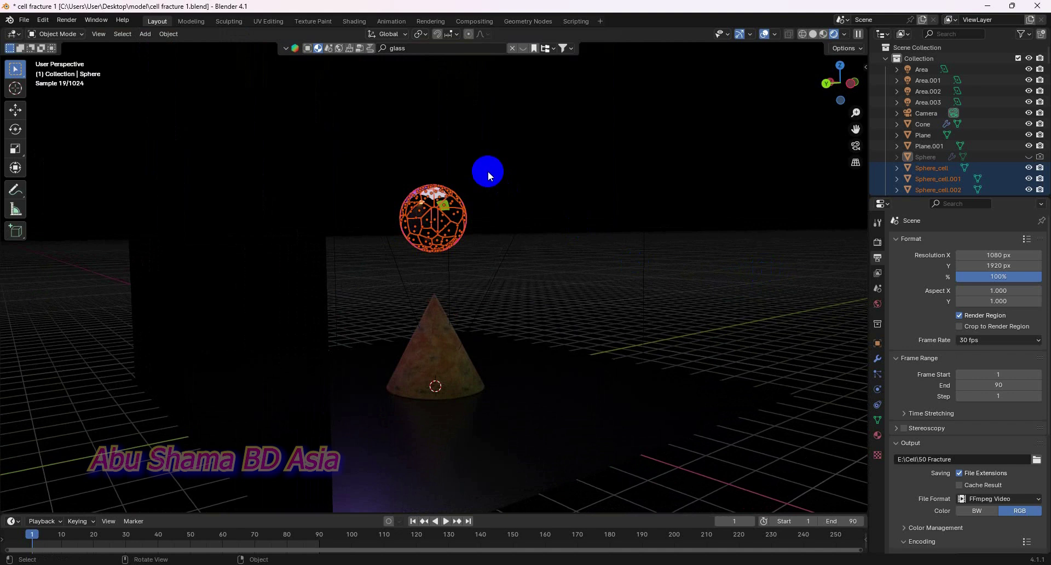
click(487, 155)
drag(488, 155, 459, 253)
drag(402, 262, 399, 256)
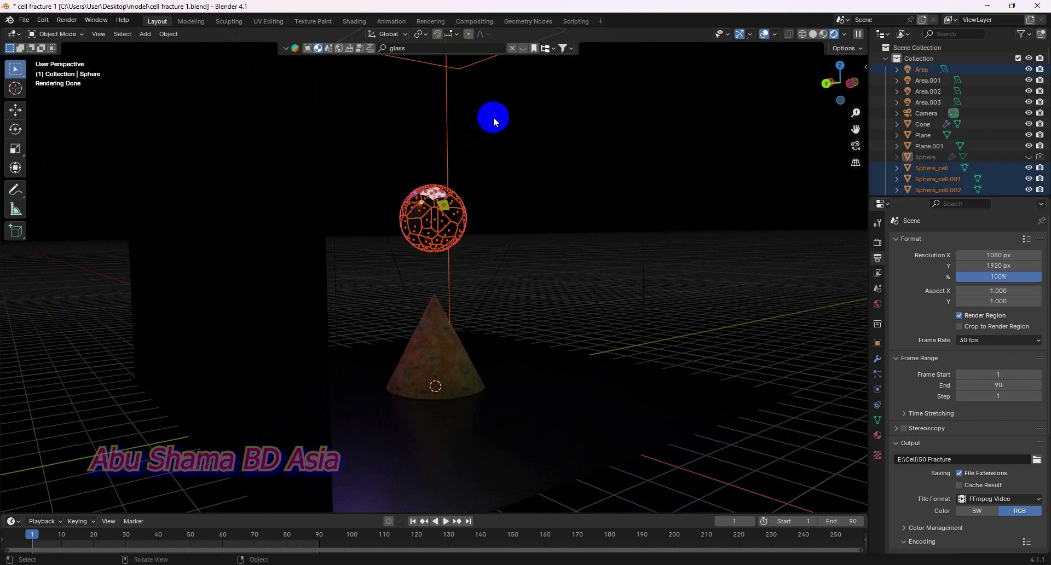
ctrl+drag(494, 117, 424, 139)
- Add an active Rigid Body to all the selected sphere cells
middle_drag(677, 371, 448, 343)
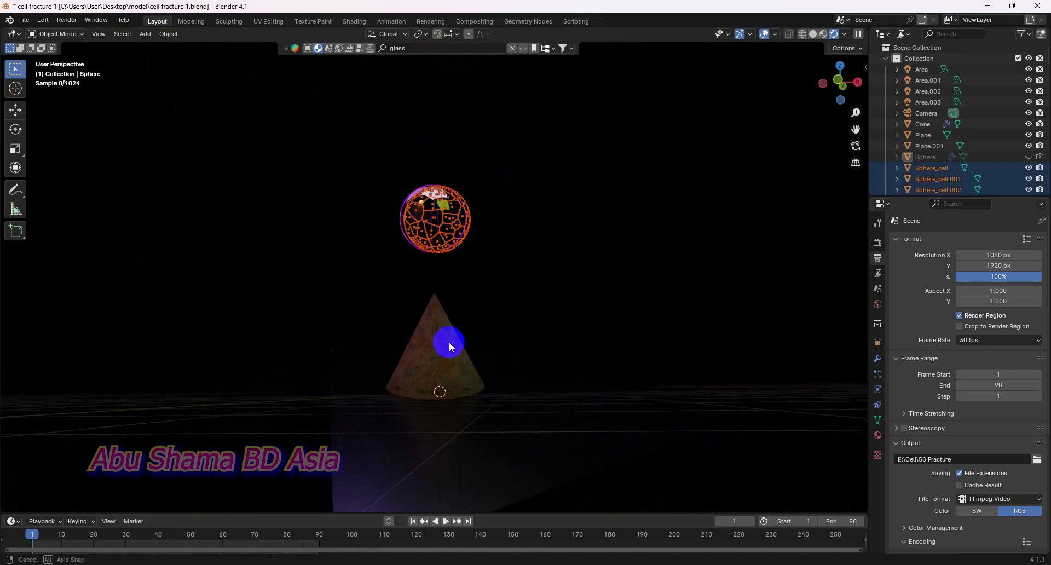
click(169, 33)
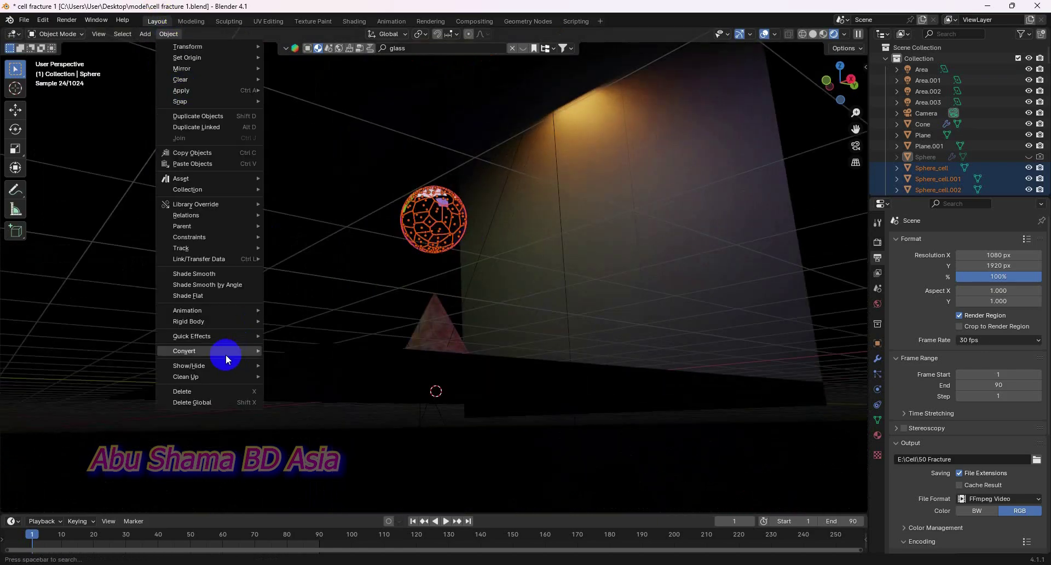
click(221, 335)
mouse_move(239, 321)
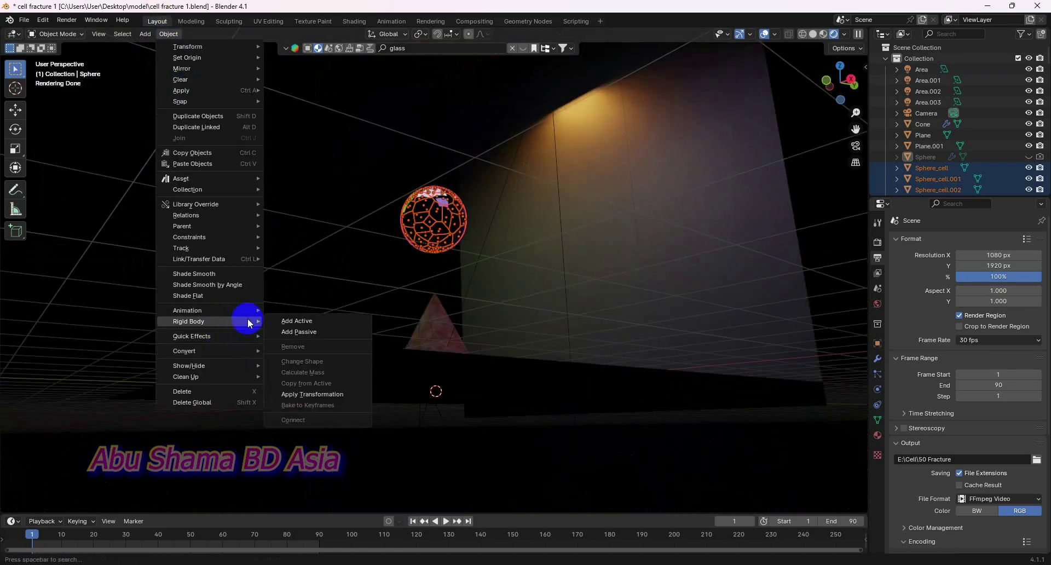
click(304, 325)
- Play the shatter simulation in the camera view and return to the first frame
click(446, 520)
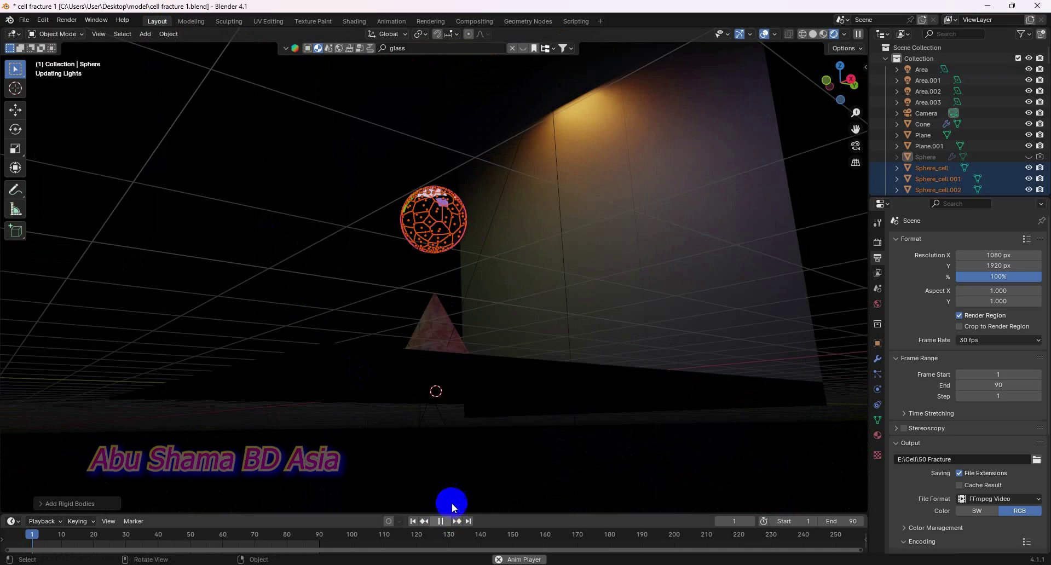
key(KP_0)
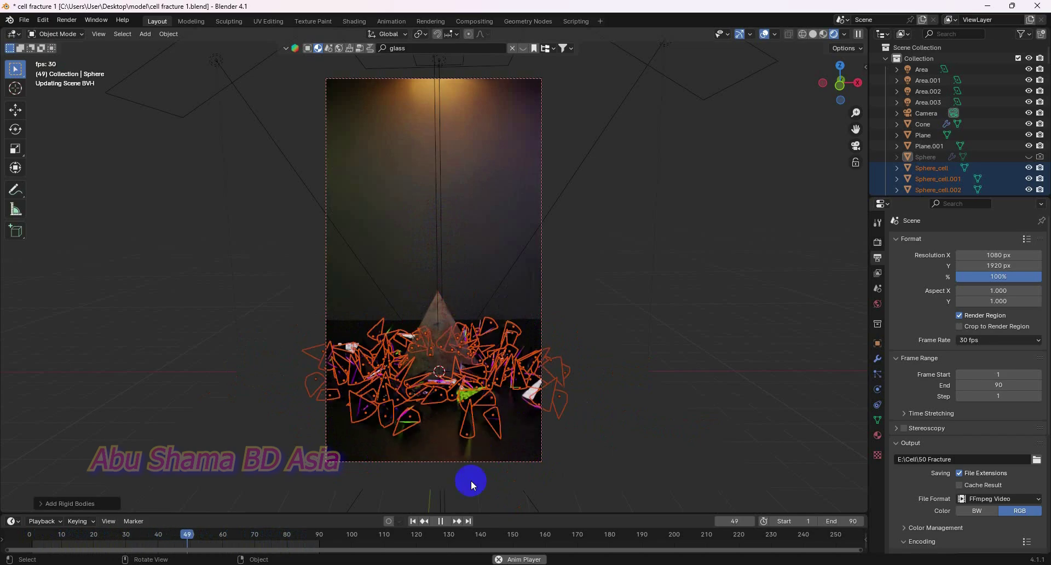
click(413, 521)
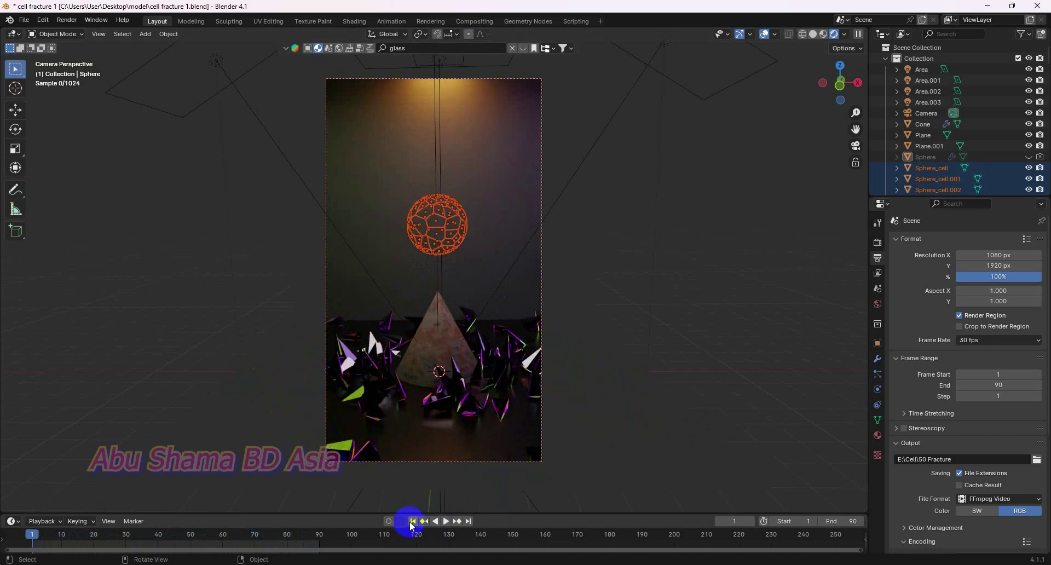
- Save the cell fracture 1.blend file
key(ctrl+a)
click(491, 435)
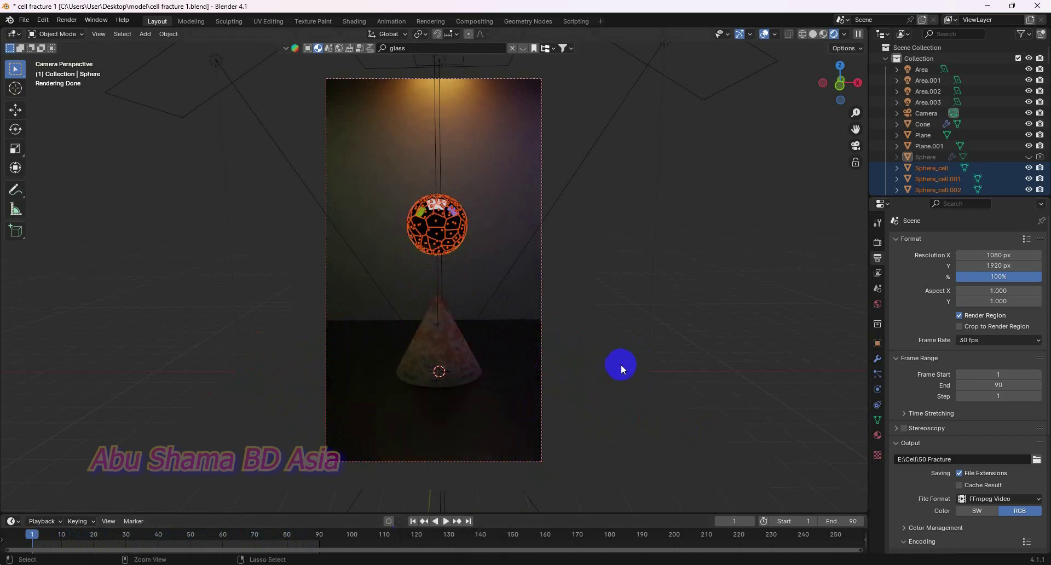
key(ctrl+s)
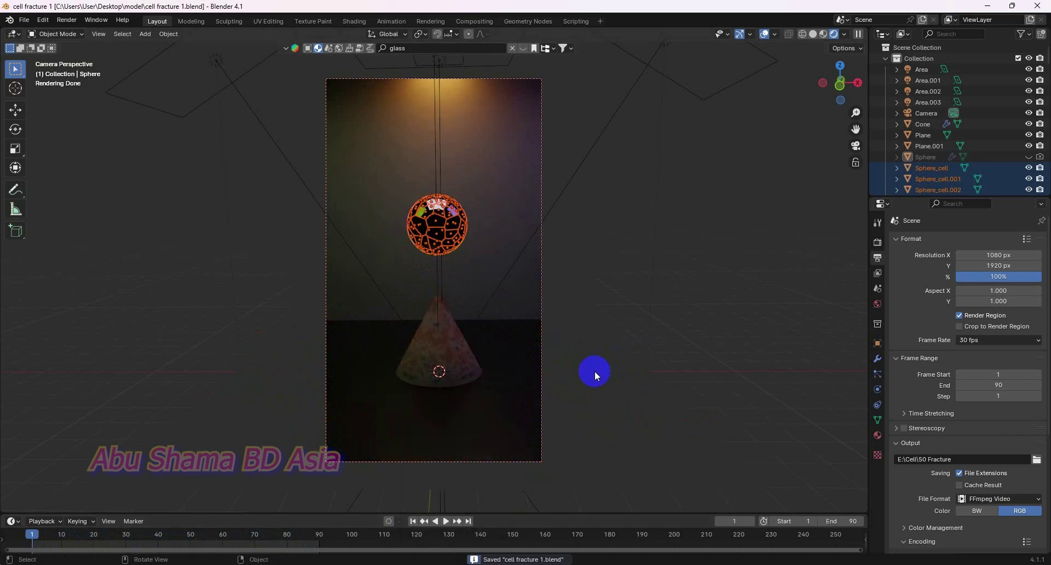
- Set the render output file name to 100 Fracture in the E:\Cell folder
click(1036, 460)
click(384, 433)
click(383, 431)
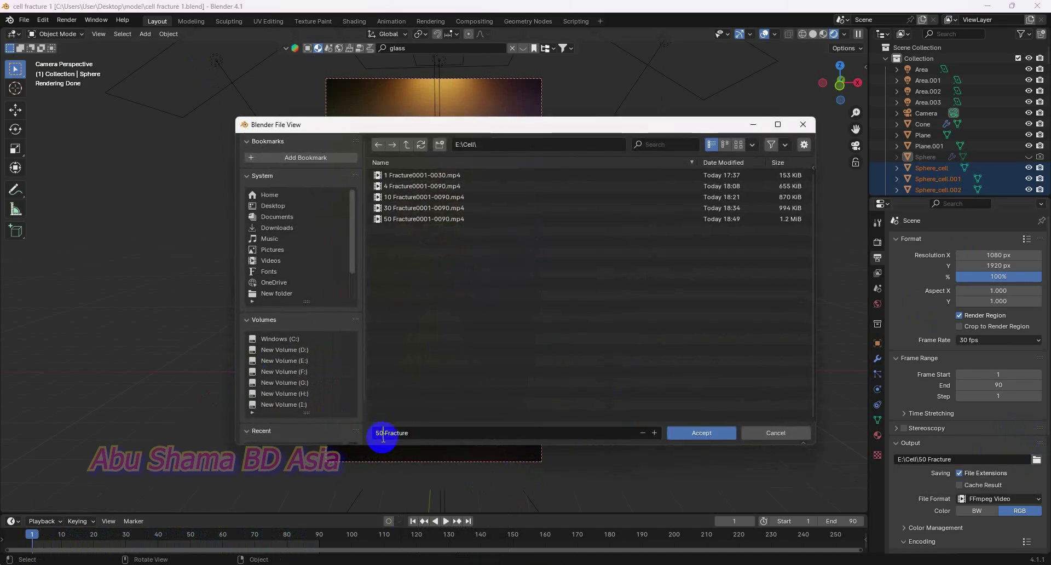
key(BackSpace)
key(BackSpace)
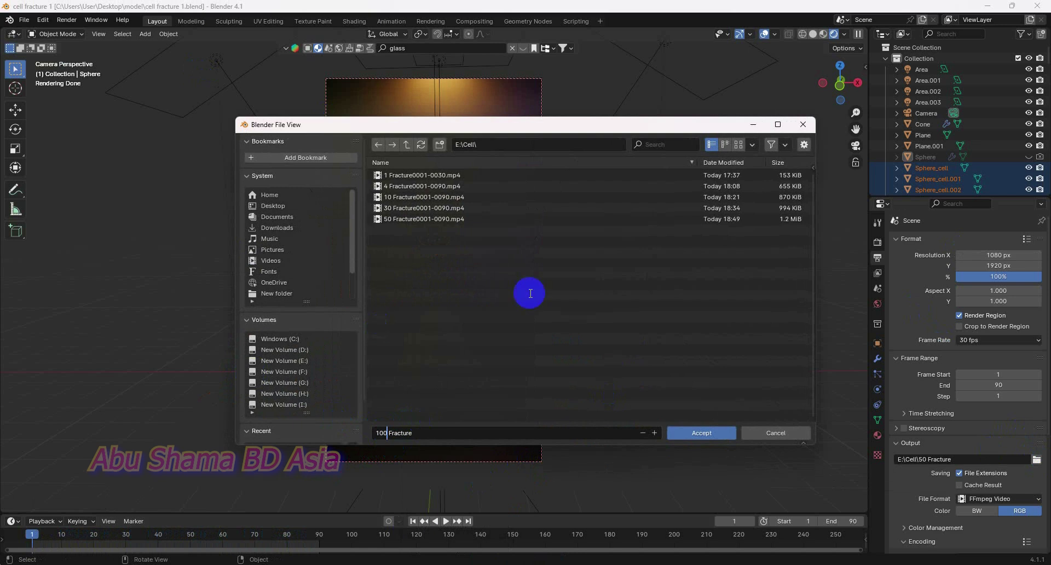
click(705, 435)
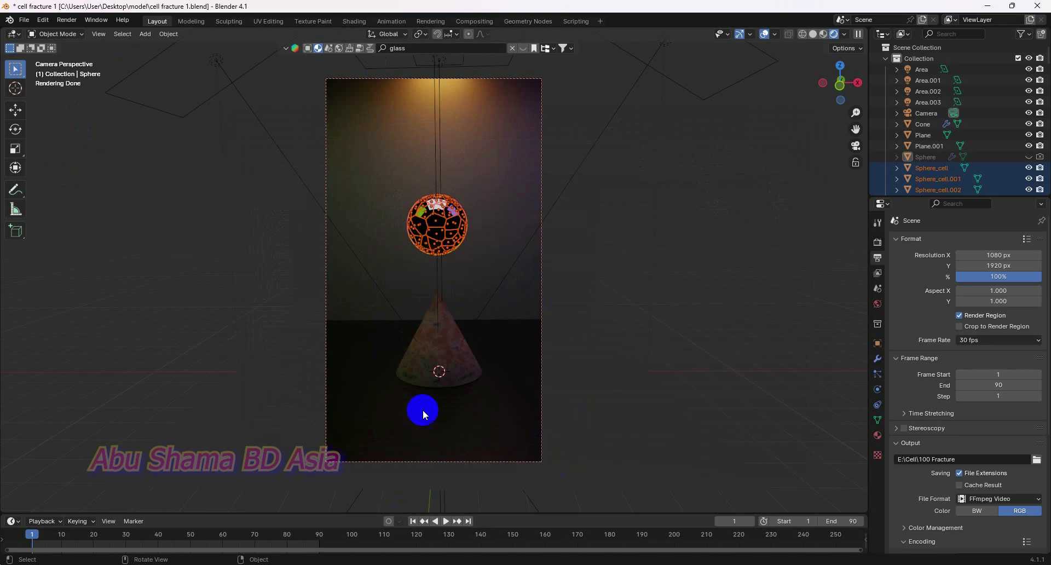
- Preview the simulation once more, then render the 90-frame animation to the output video and close the render window when it is done
click(444, 521)
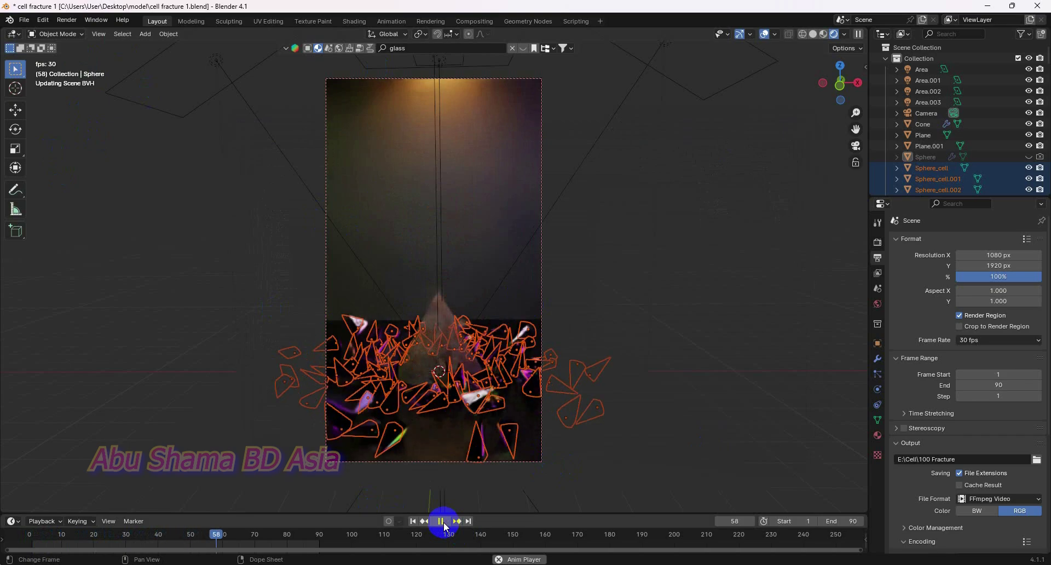
click(443, 521)
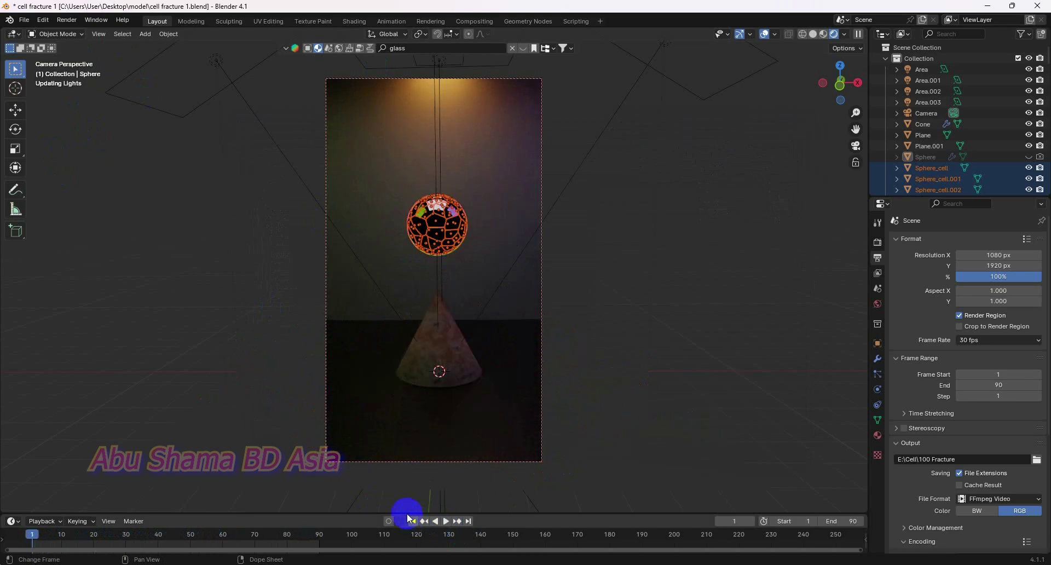
click(66, 21)
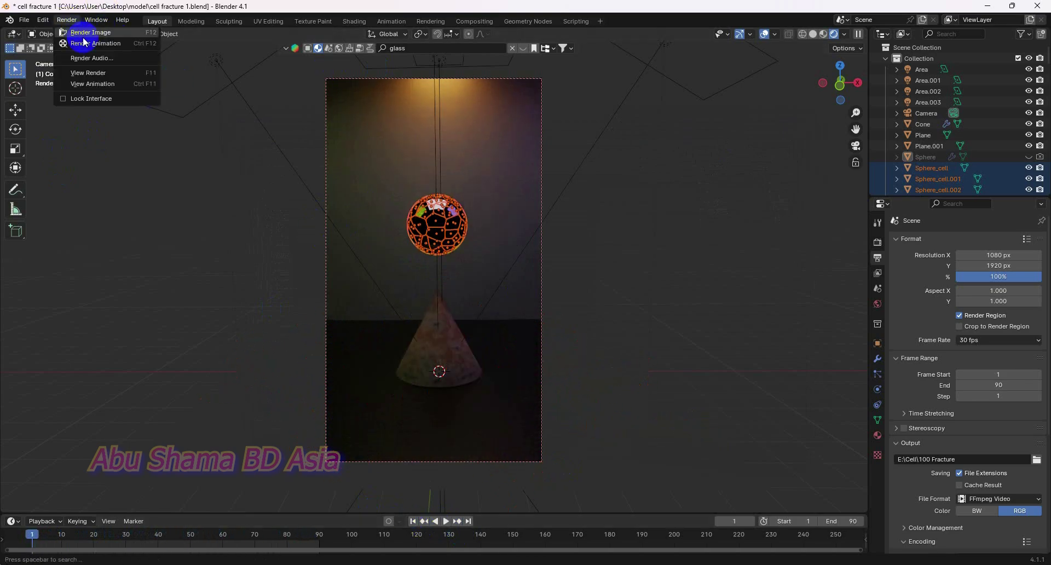
click(82, 43)
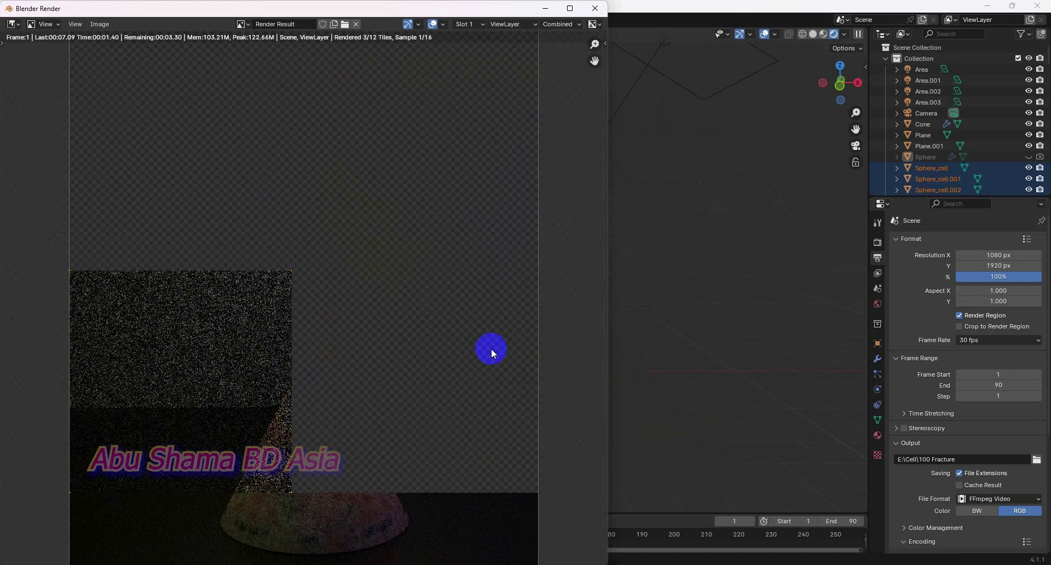
click(569, 8)
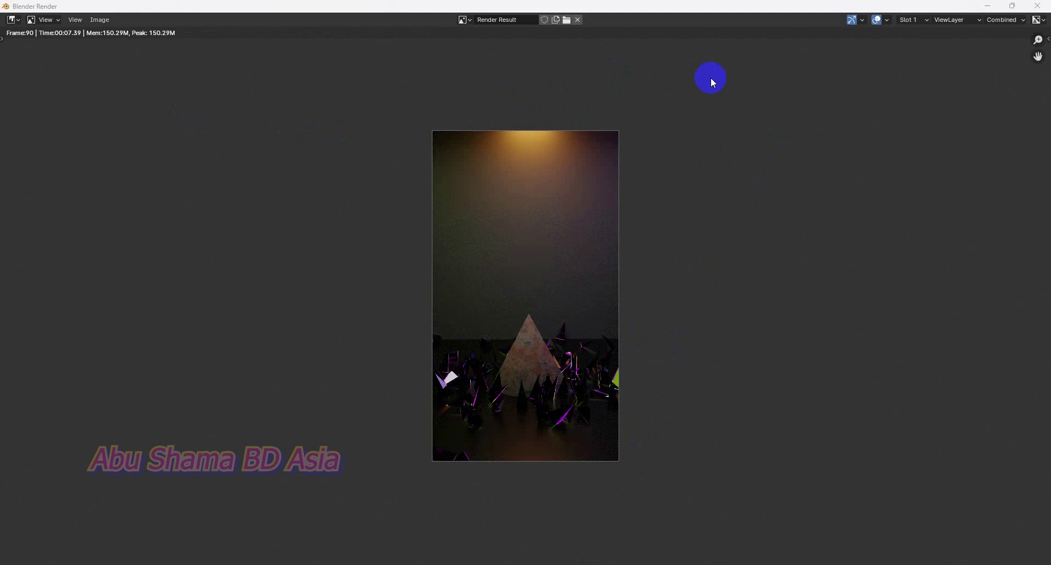
click(1037, 6)
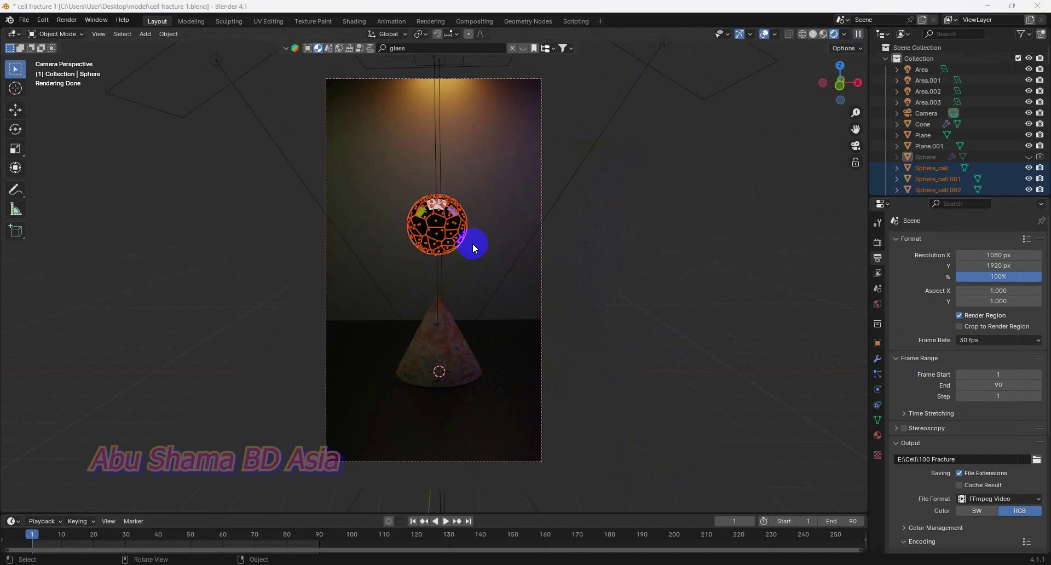
- Delete all the fractured sphere cells and make the original Sphere visible again
click(710, 283)
key(ctrl+z)
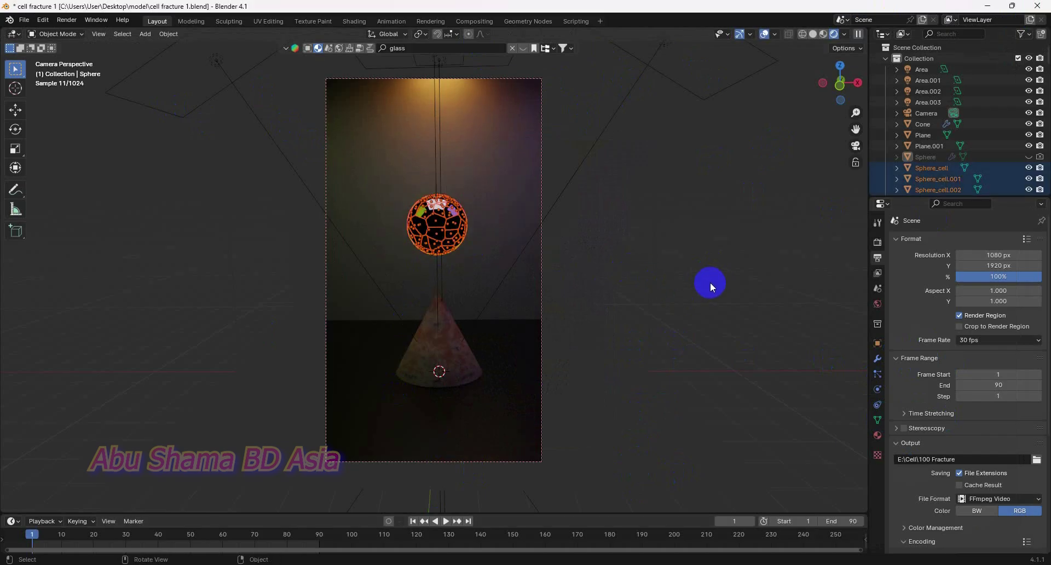
key(Delete)
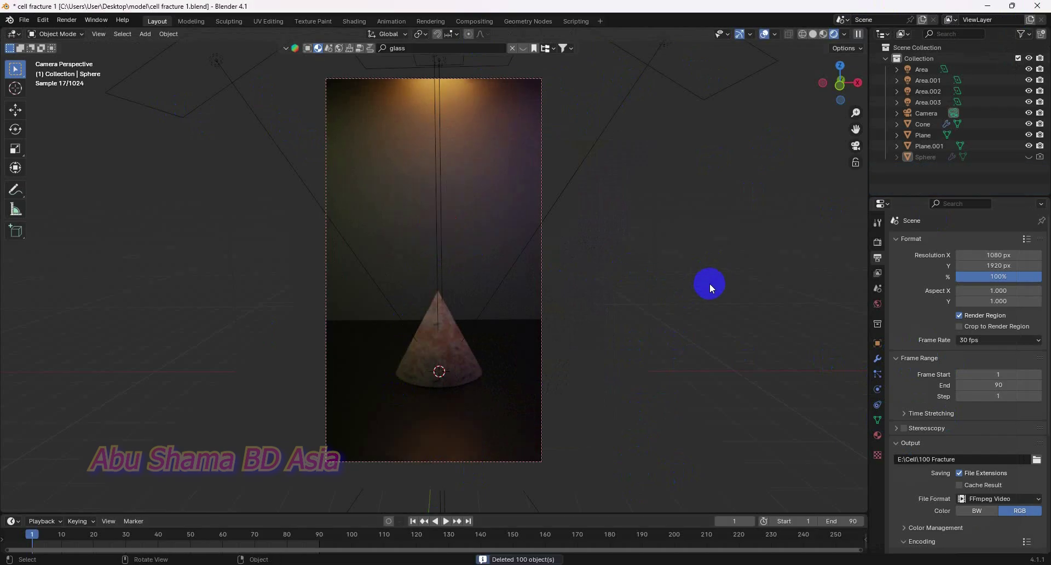
click(1028, 156)
- Select the restored sphere and open the Cell Fracture settings for it
click(461, 211)
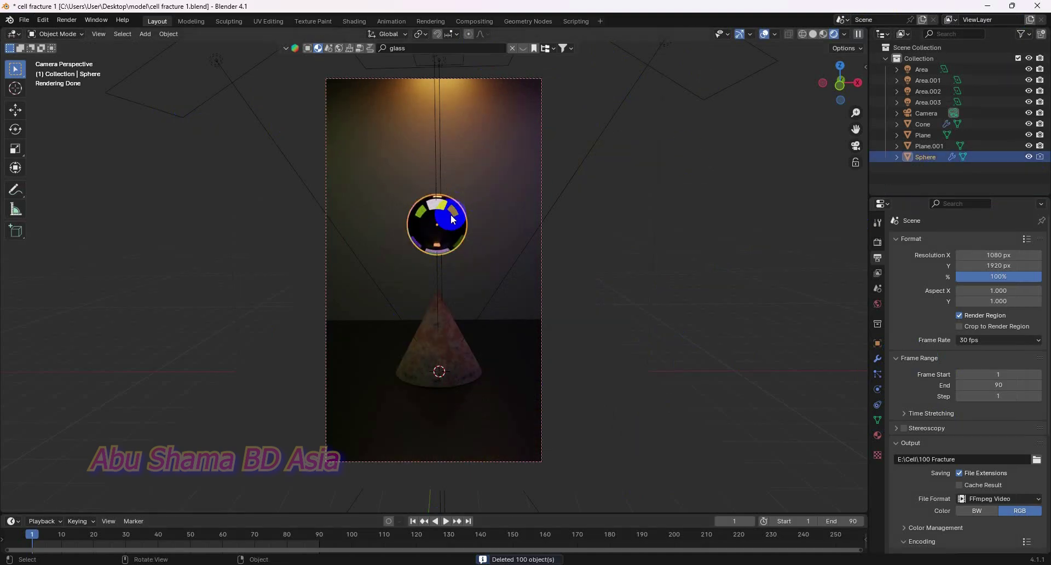
click(167, 34)
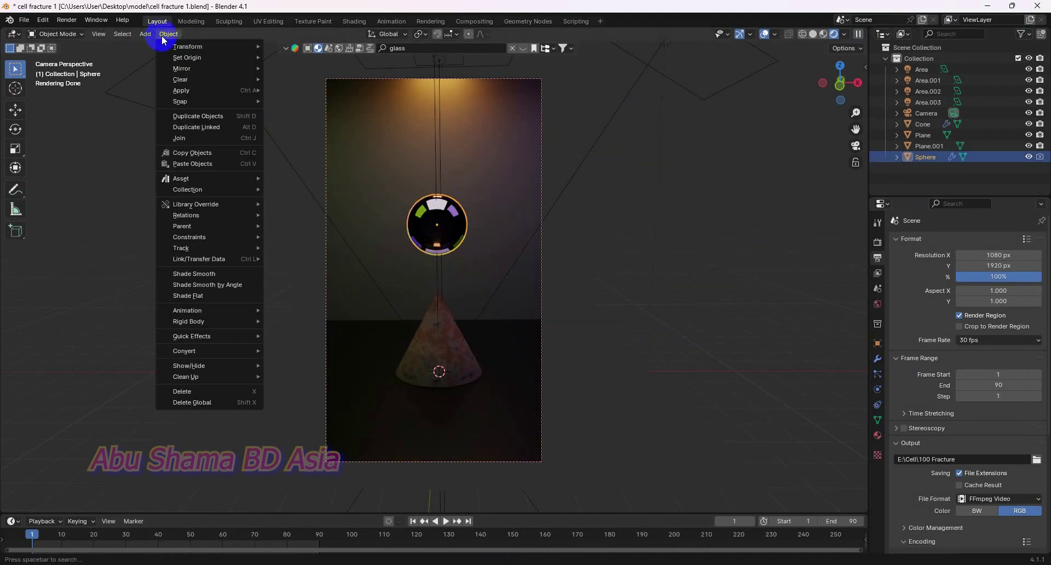
mouse_move(186, 309)
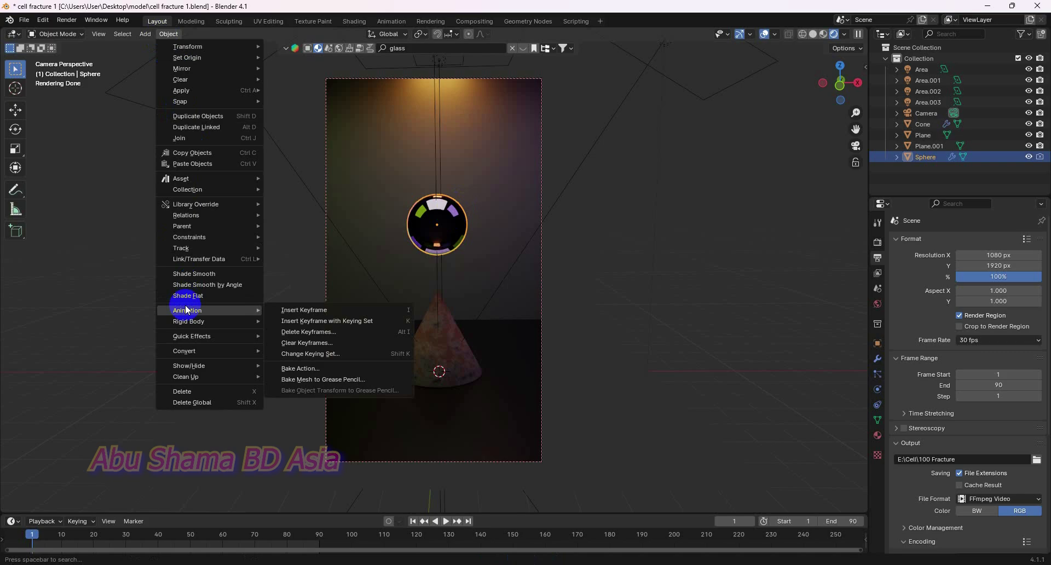
mouse_move(229, 323)
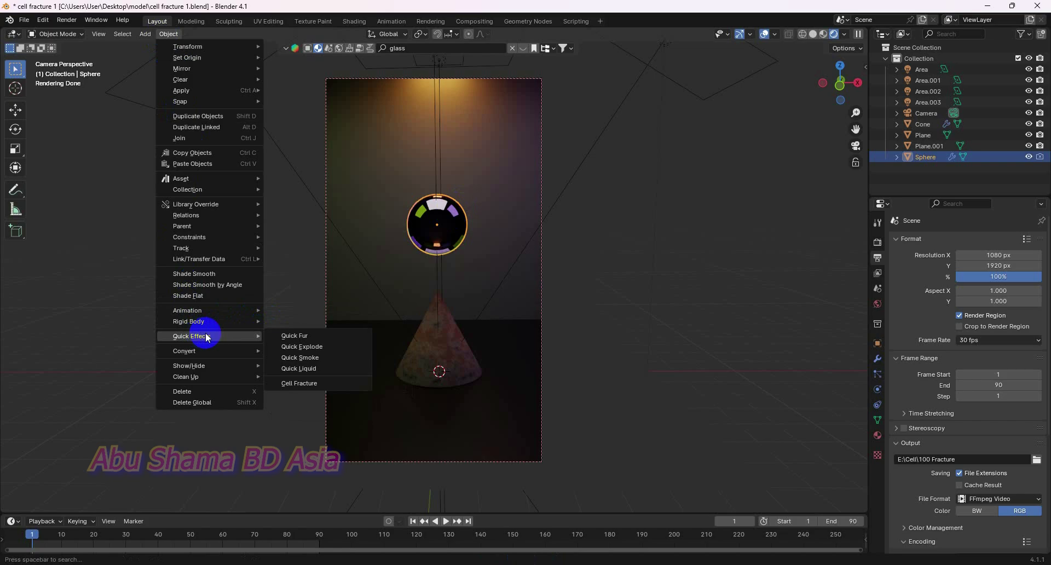
click(328, 383)
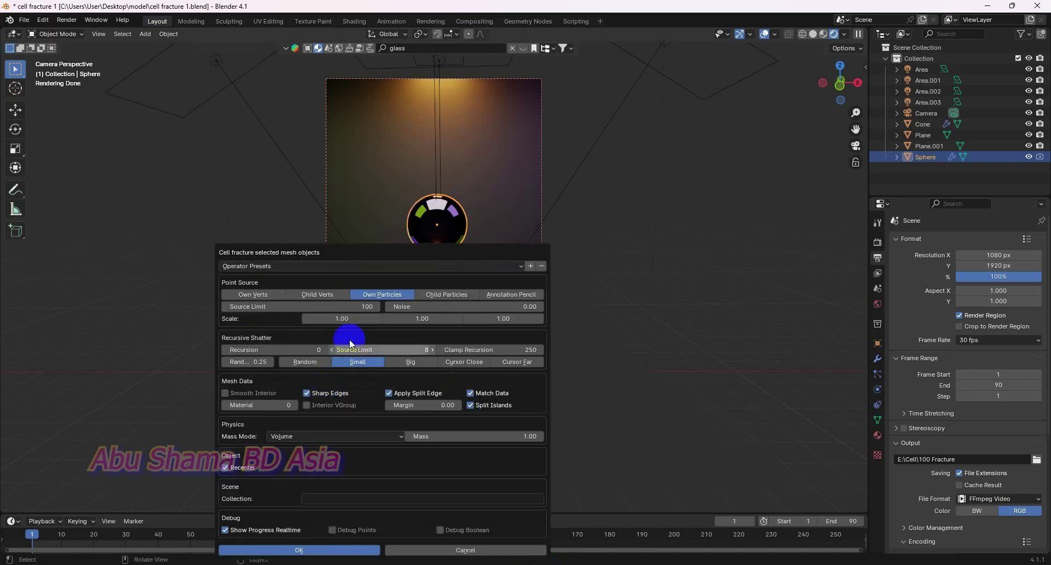
click(358, 307)
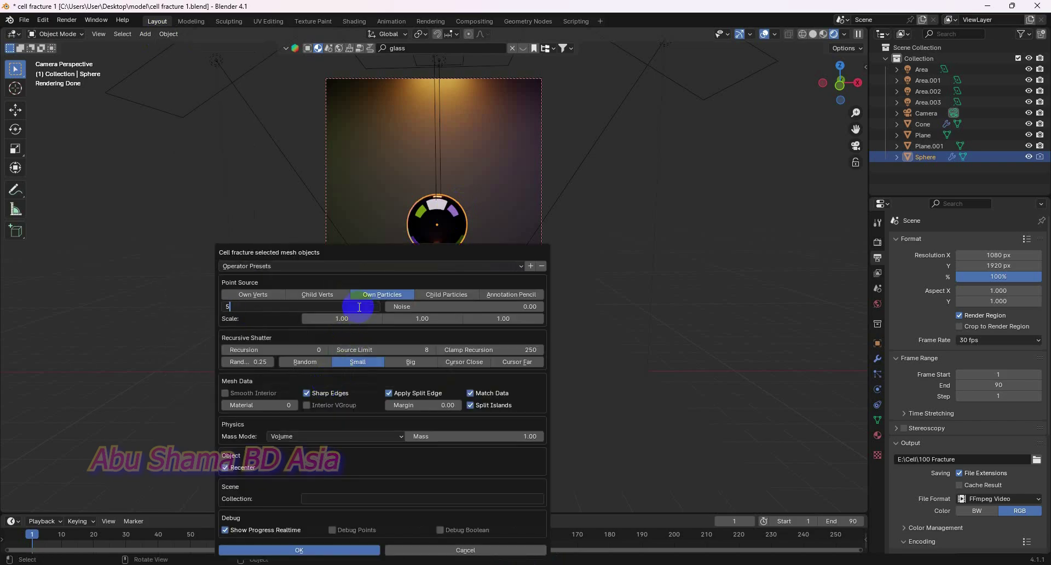
key(Return)
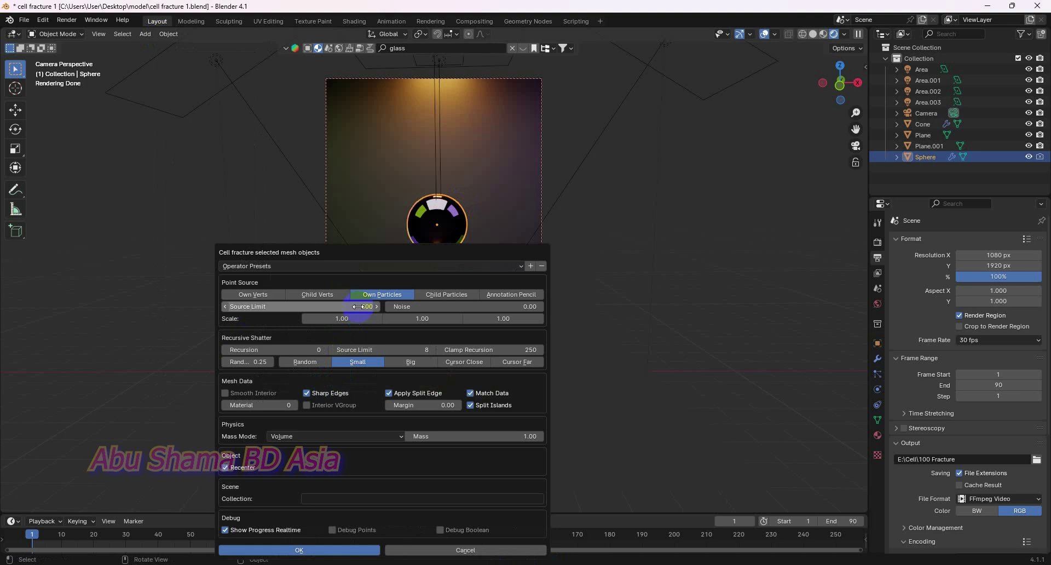
click(358, 307)
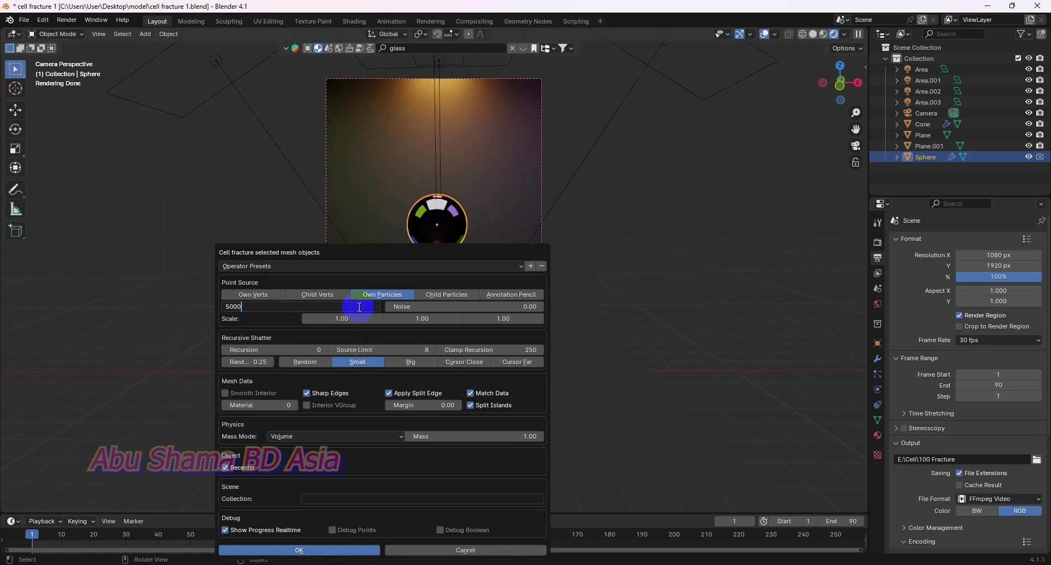
text(5000)
key(Return)
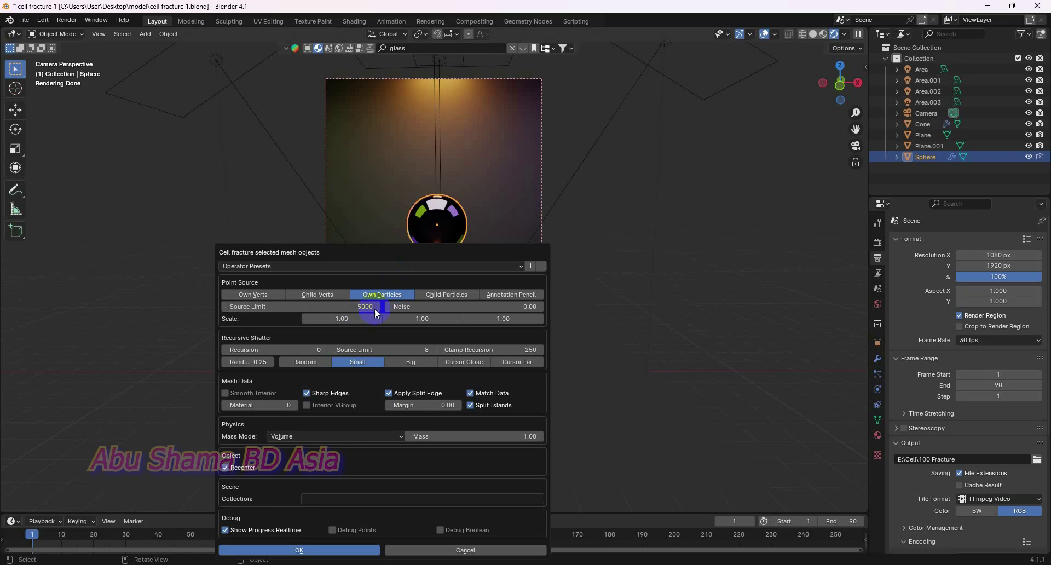
- Fracture the sphere using its own particles, with the Source Limit set to 500
click(366, 306)
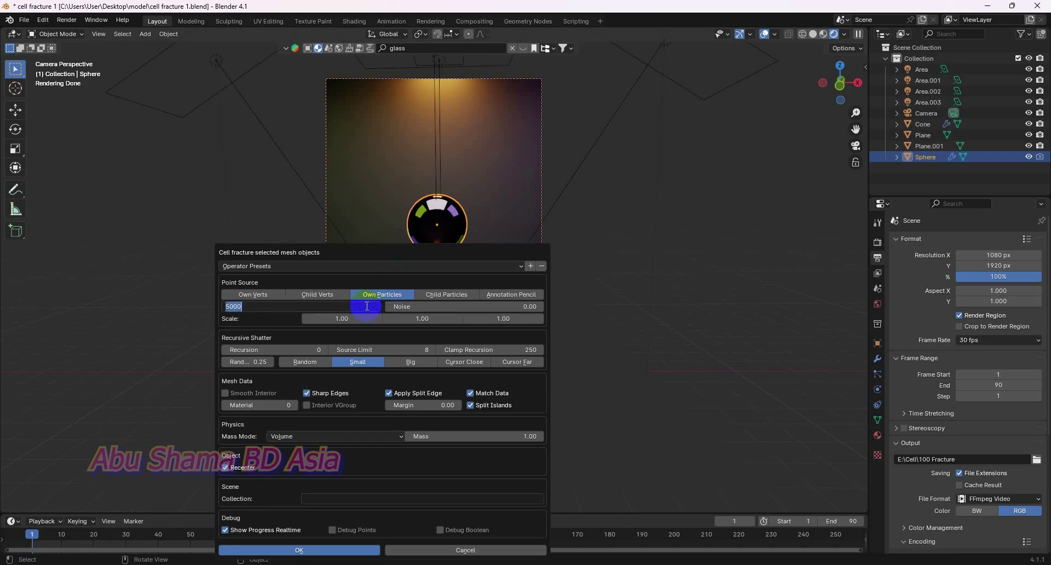
text(500)
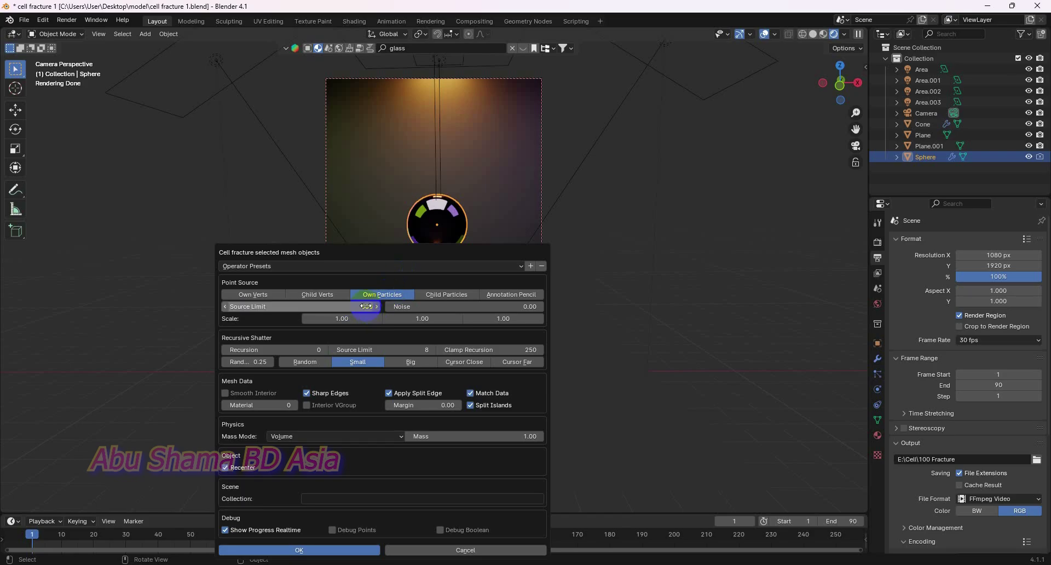
key(Return)
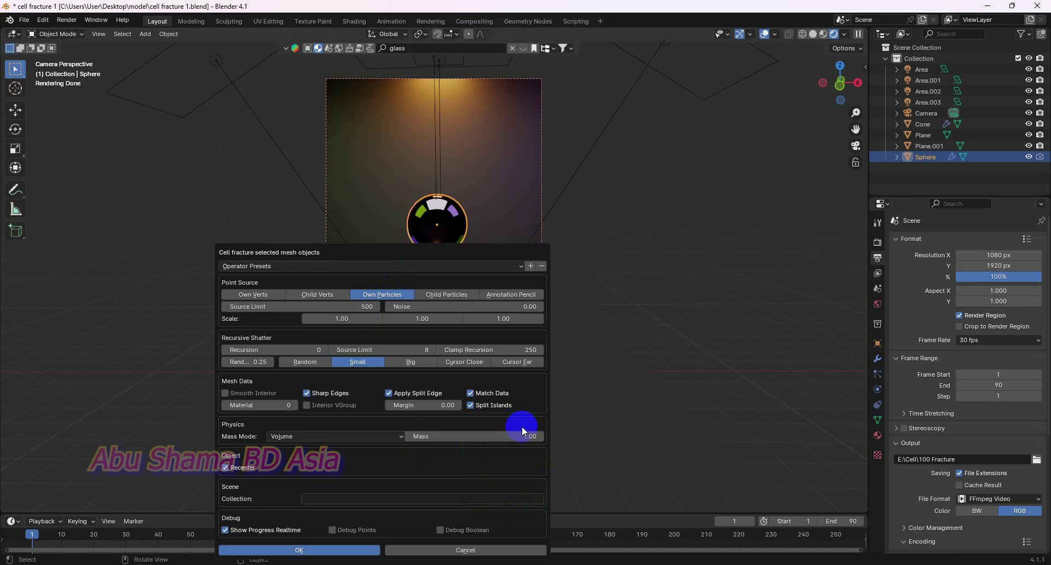
click(350, 549)
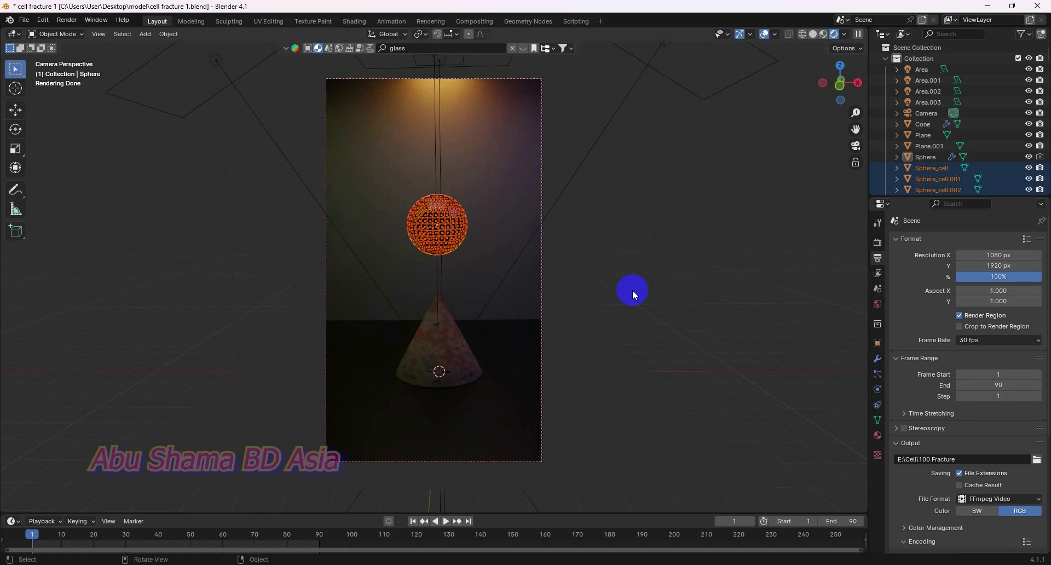
- Hide the original Sphere in the viewport, leaving its new cells visible
click(1029, 156)
middle_drag(507, 177, 485, 172)
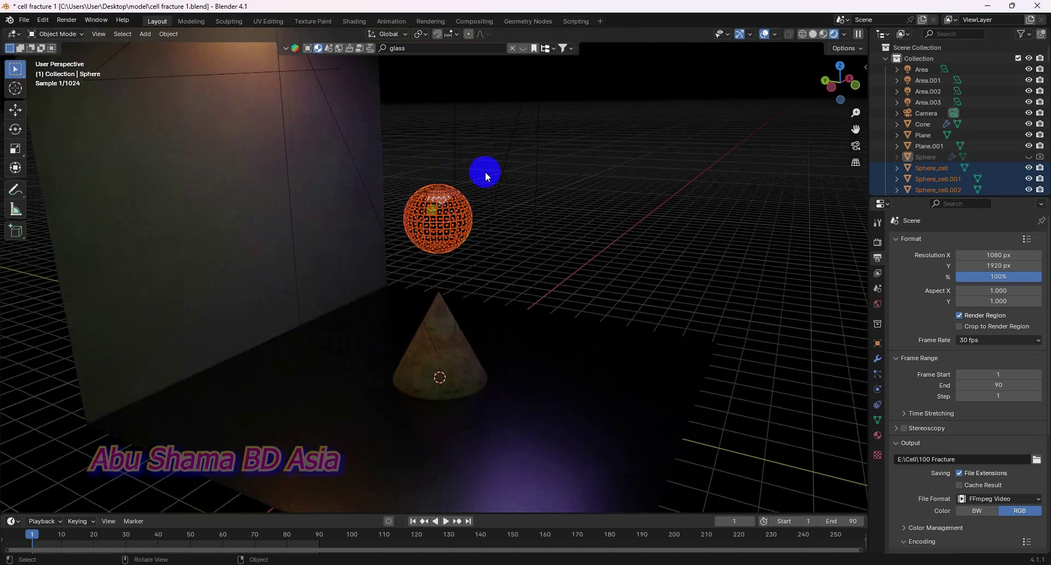
- Hide the four Area lights in the viewport and select all the sphere cells
click(452, 159)
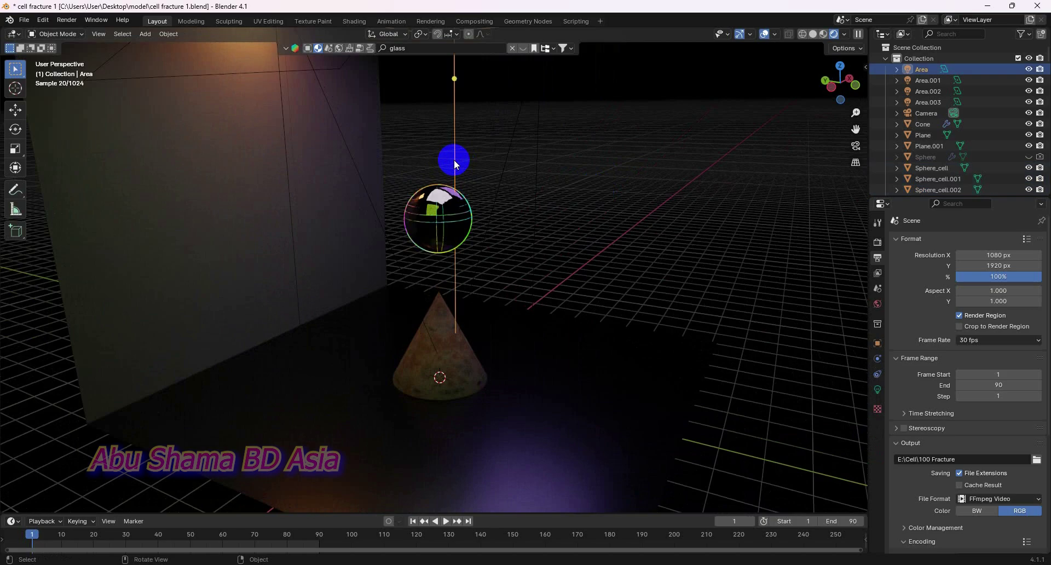
click(1028, 69)
middle_drag(666, 220, 751, 206)
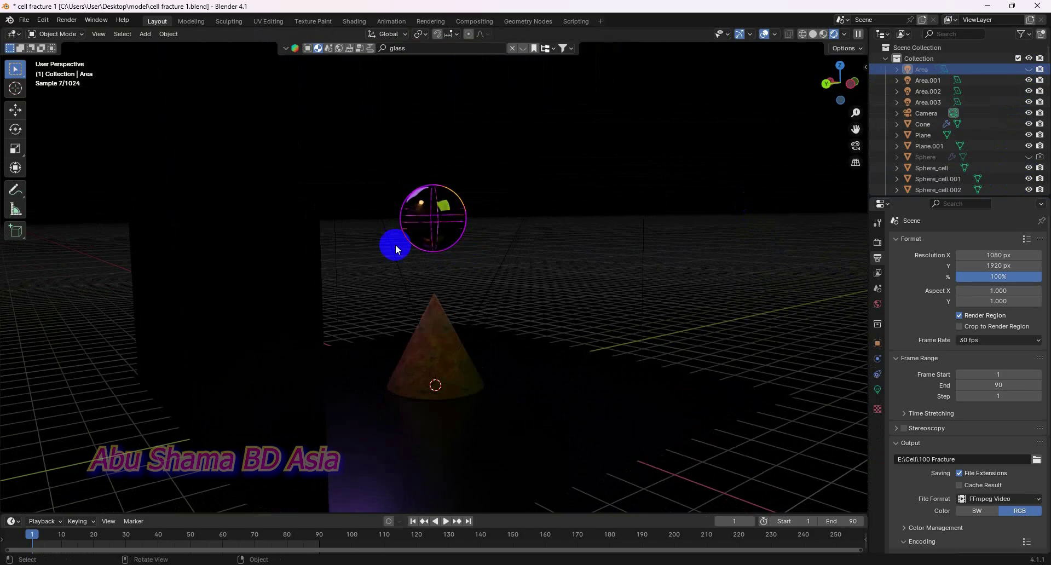
key(ctrl+b)
drag(500, 155, 393, 259)
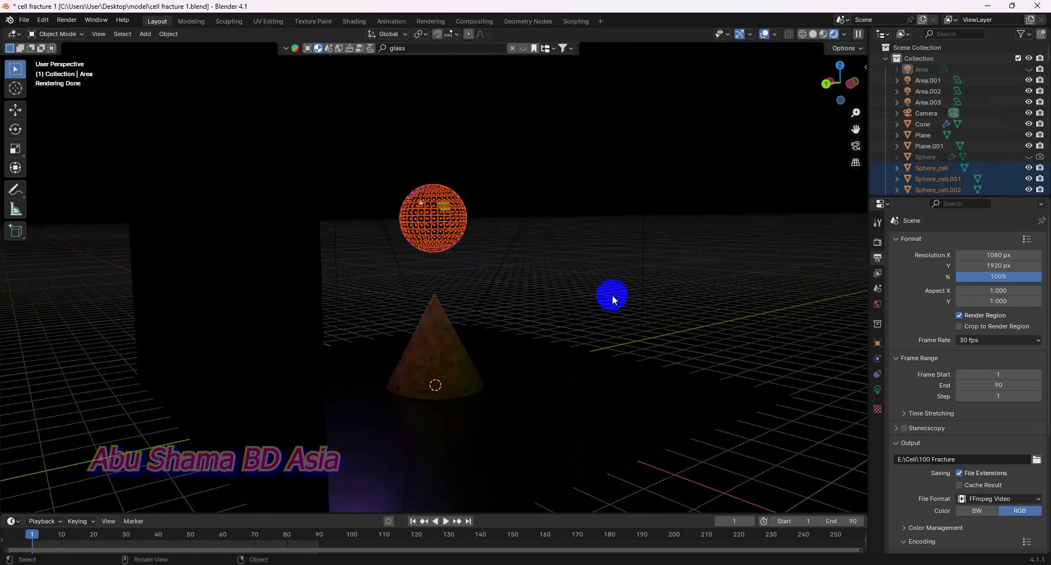
middle_drag(612, 294, 465, 306)
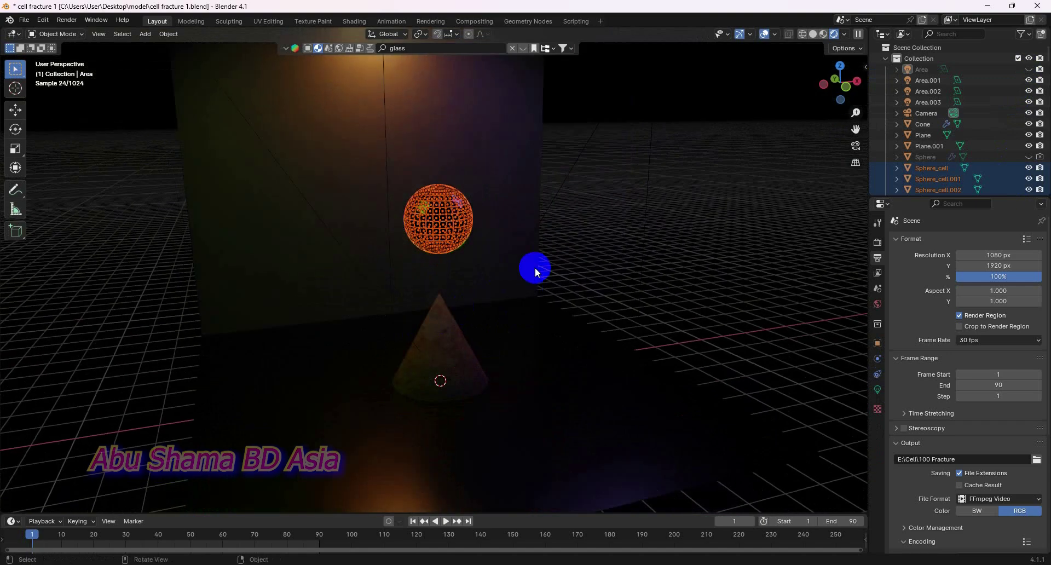
middle_drag(561, 274, 531, 272)
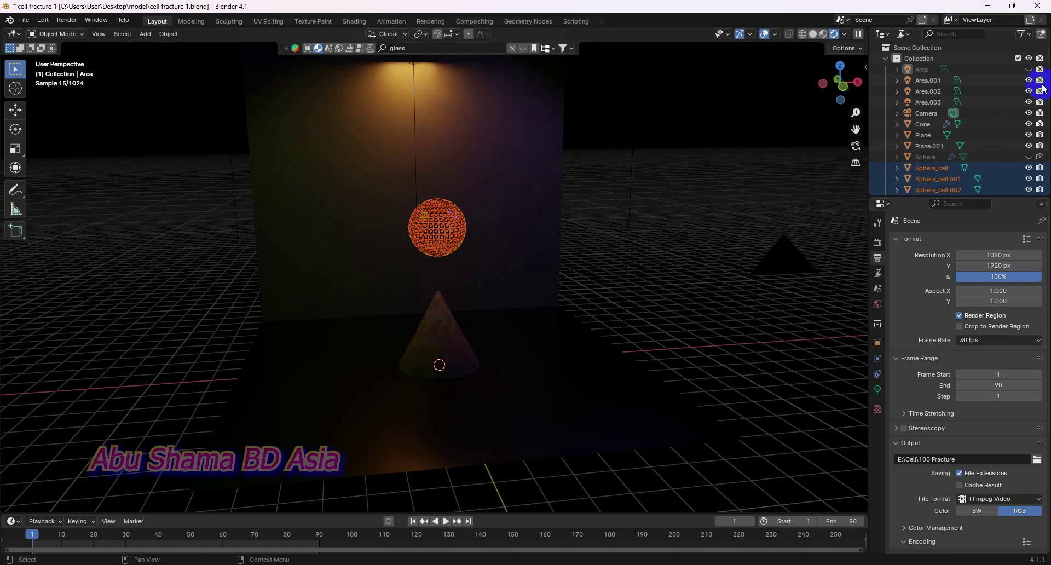
drag(1029, 80, 1028, 112)
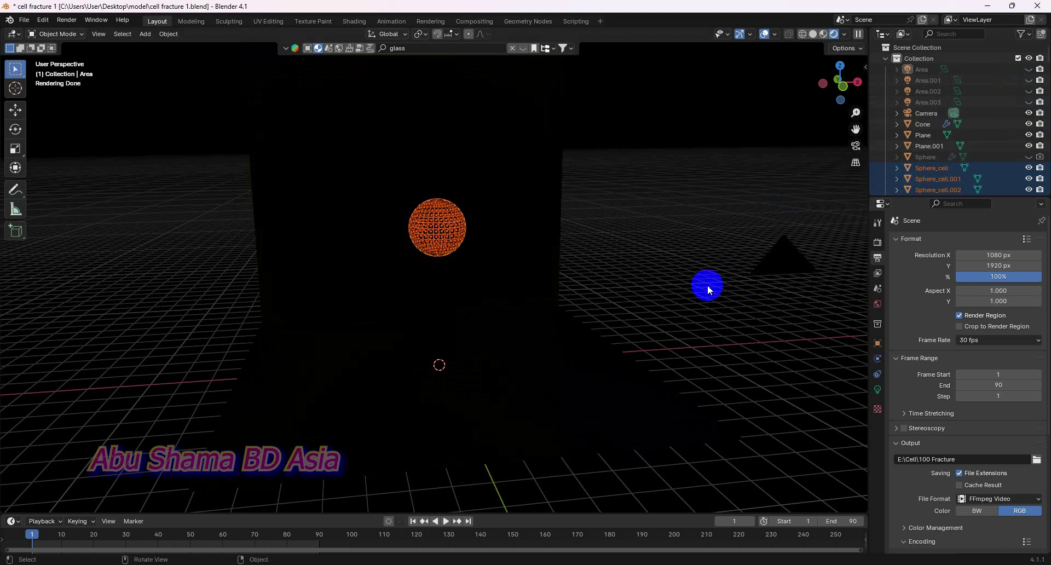
- Try to add the selected sphere cells as active rigid bodies while the Area lights are hidden
middle_drag(708, 289, 586, 293)
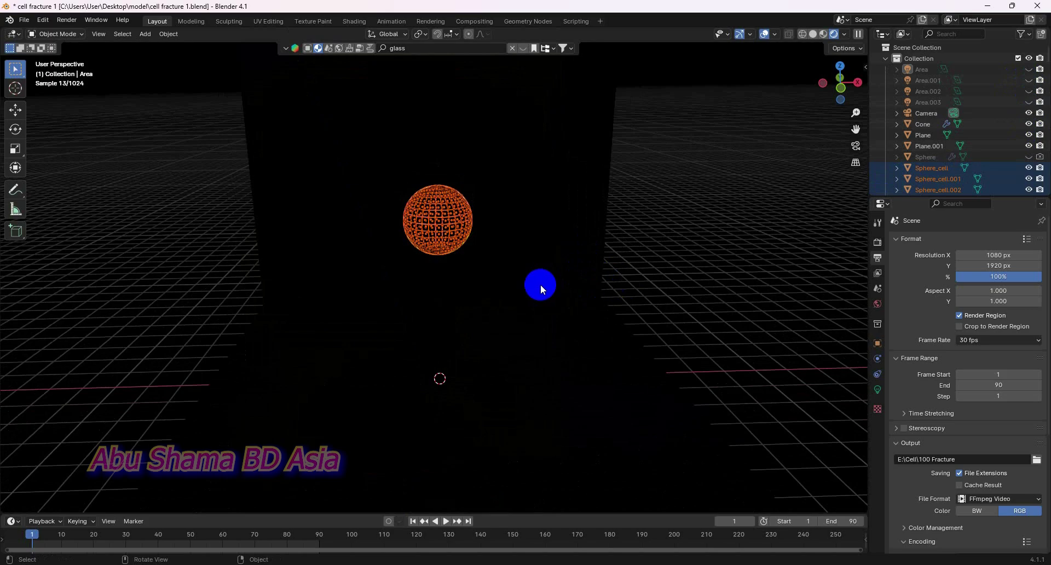
click(168, 35)
mouse_move(238, 327)
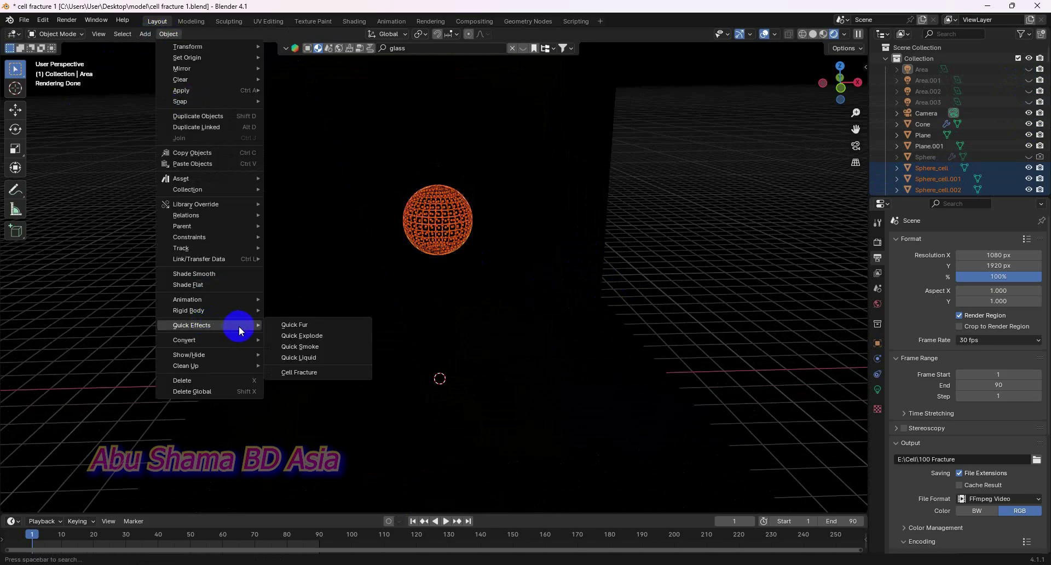
mouse_move(222, 310)
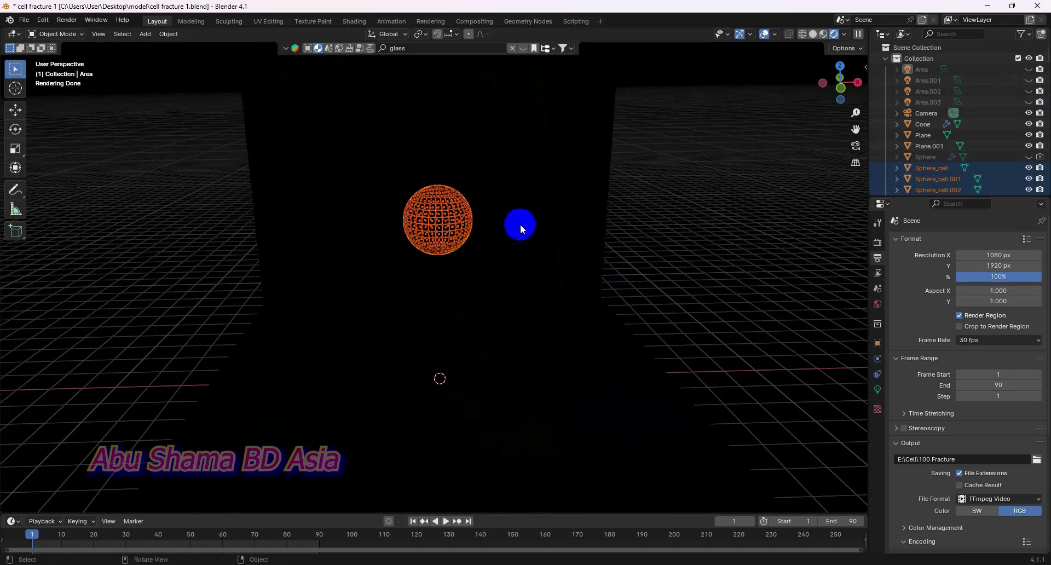
middle_drag(518, 225, 850, 211)
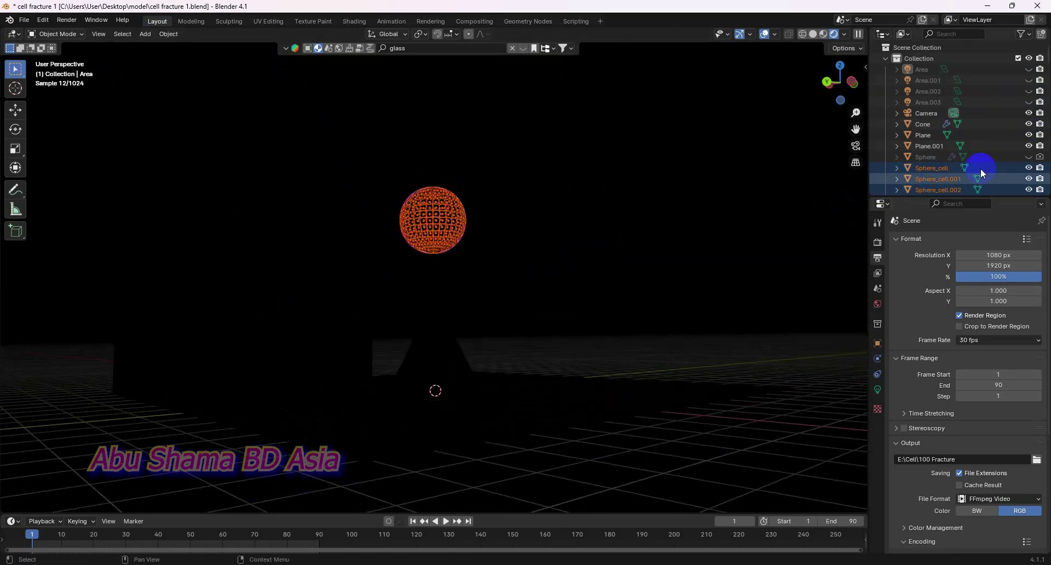
click(582, 232)
middle_drag(580, 239, 544, 263)
drag(504, 165, 387, 265)
middle_drag(514, 290, 449, 281)
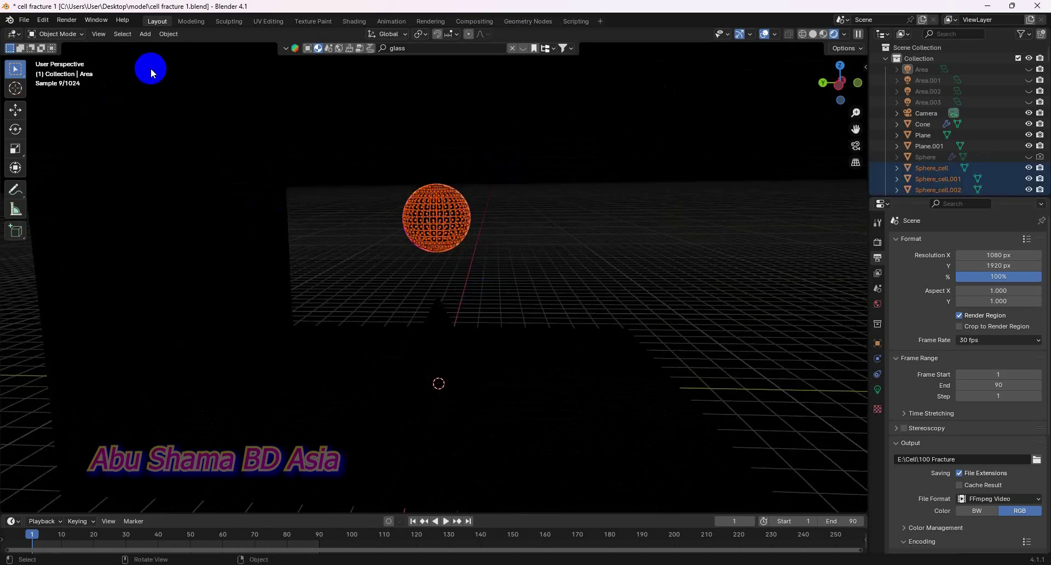
click(168, 34)
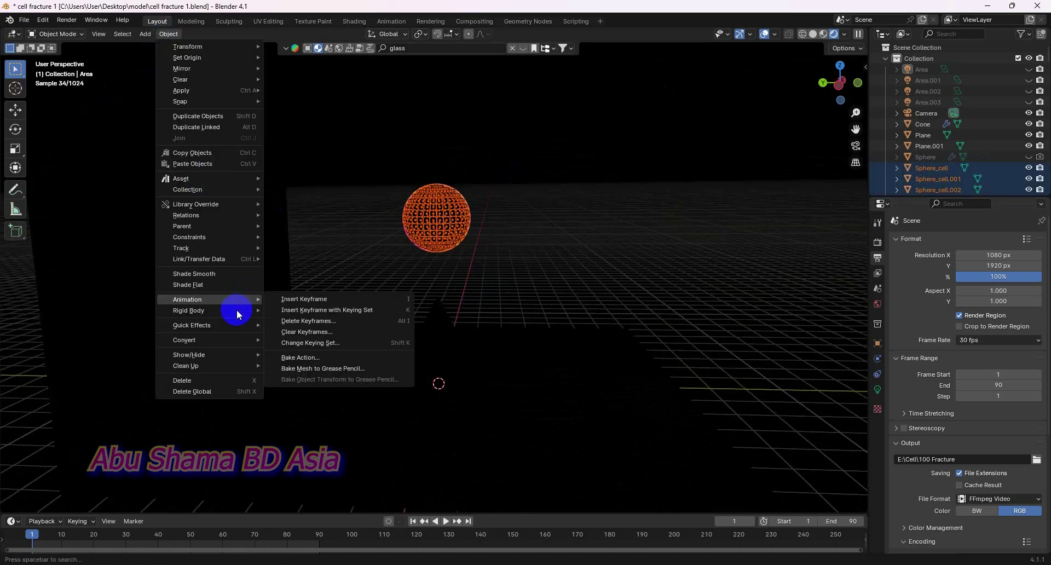
mouse_move(243, 310)
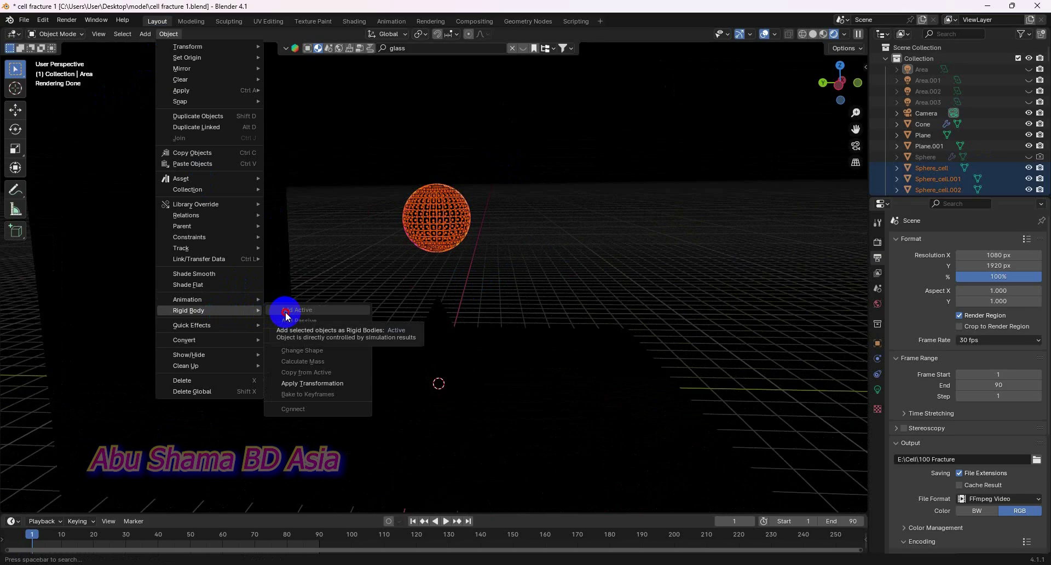
click(674, 257)
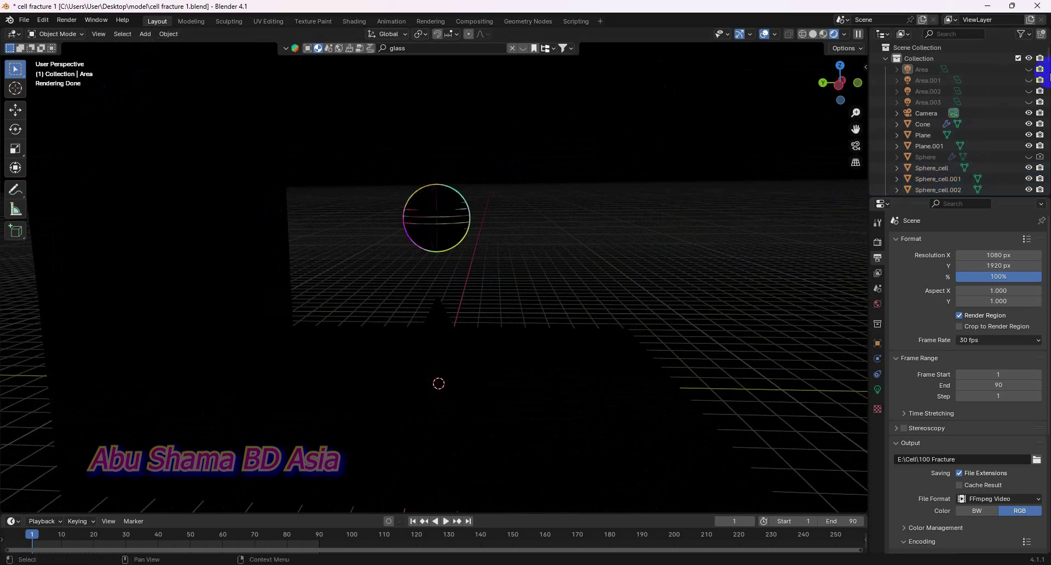
- Show the four Area lights again and try to make only the sphere cells rigid bodies, leaving the Area light unselected
drag(1027, 70, 1027, 104)
middle_drag(501, 257, 557, 245)
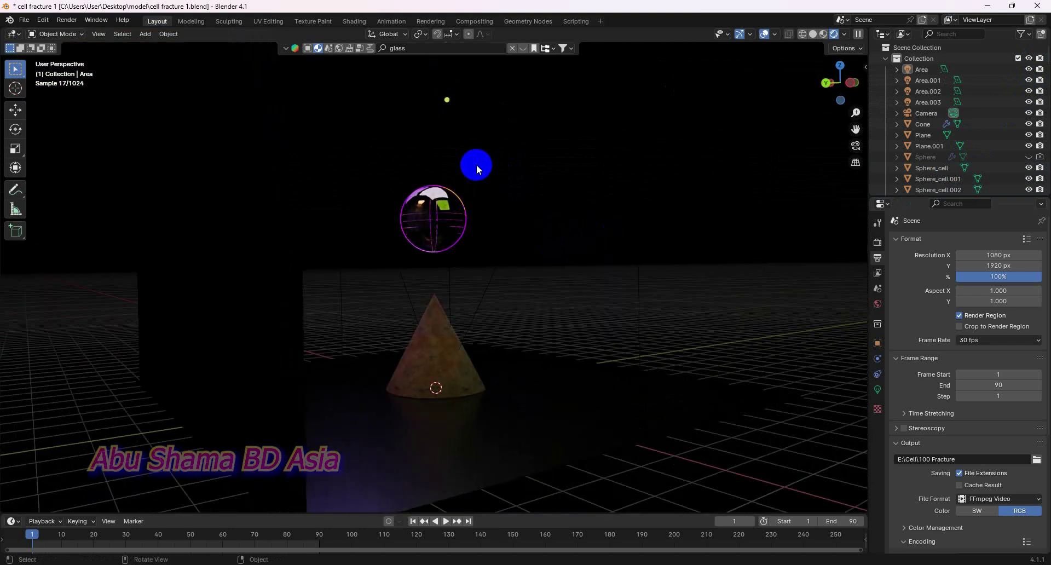
drag(482, 151, 398, 256)
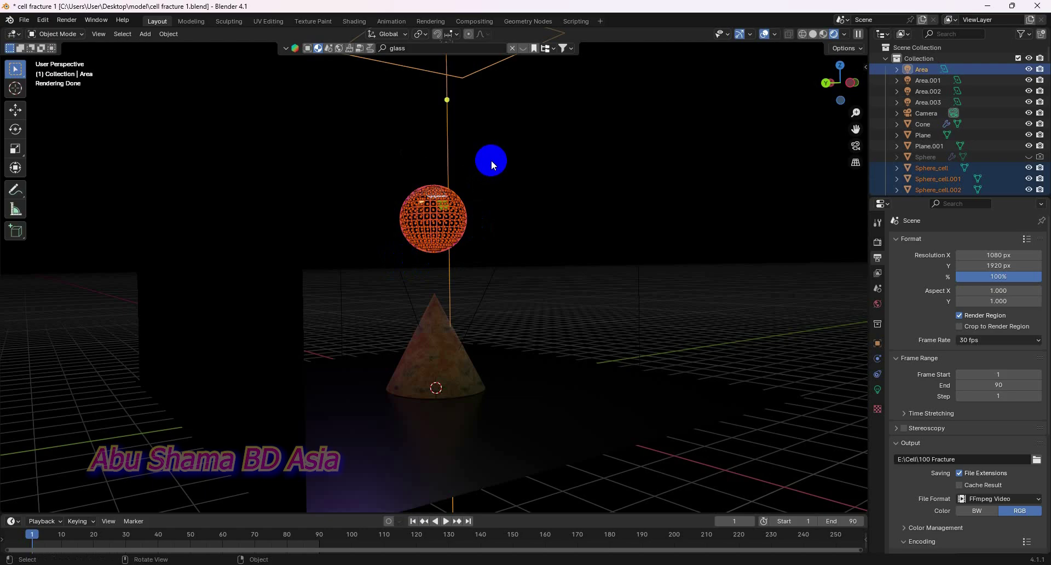
ctrl+drag(491, 160, 434, 148)
middle_drag(551, 219, 403, 279)
click(164, 36)
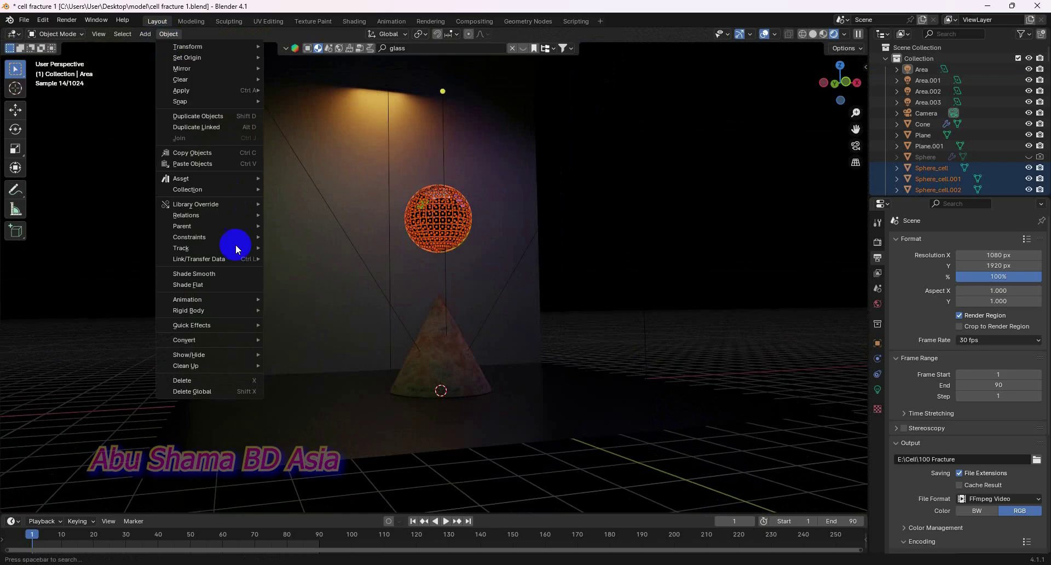
mouse_move(214, 310)
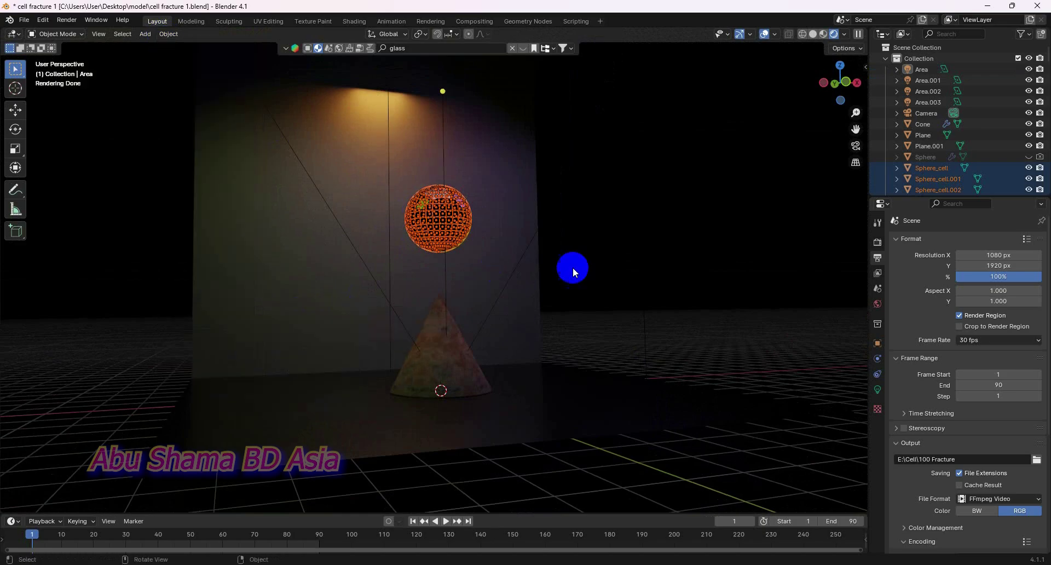
click(754, 235)
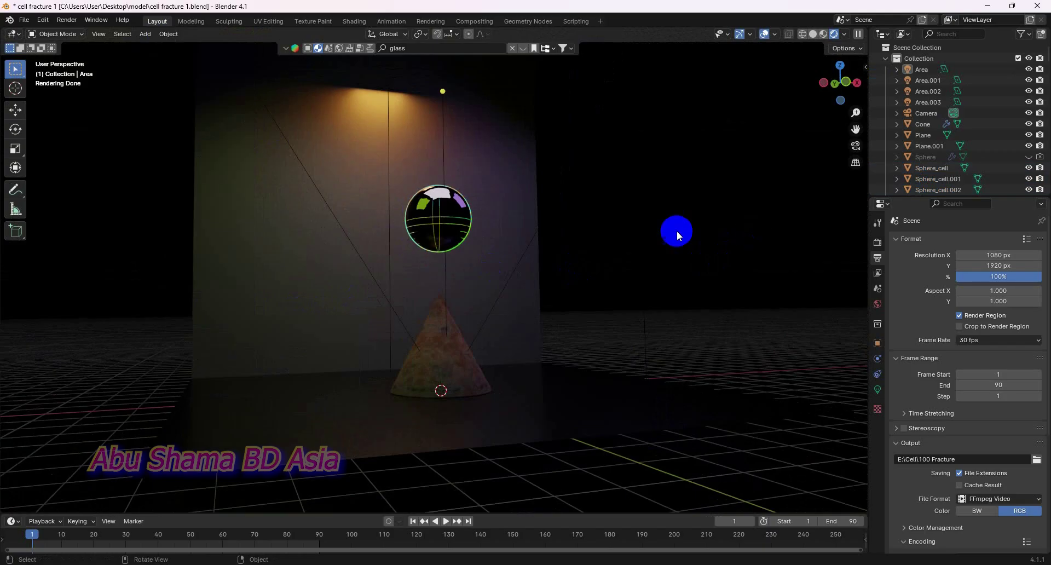
- Select a single cell of the fractured sphere so that it becomes the active object
middle_drag(678, 230, 448, 264)
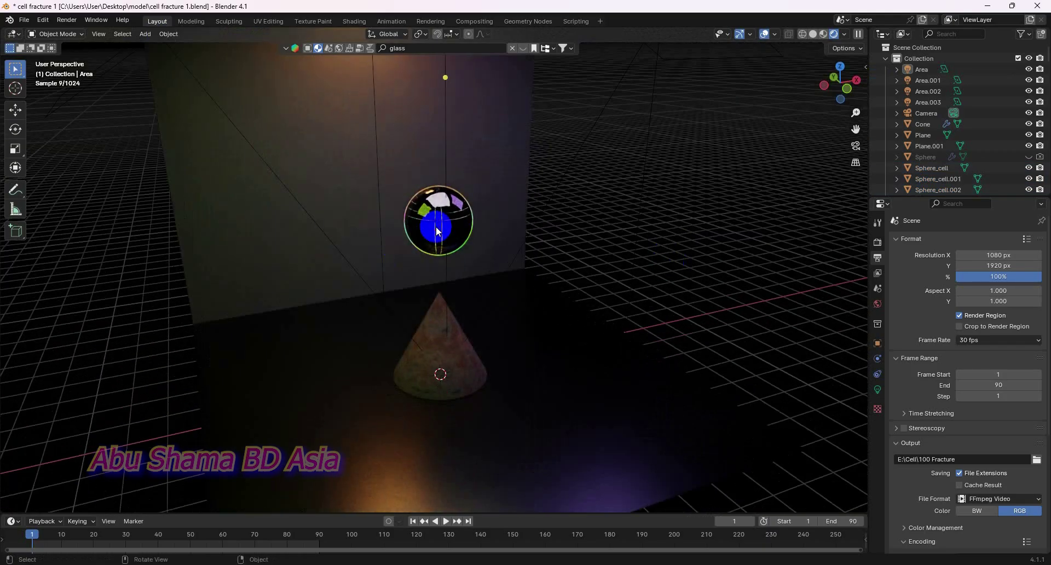
click(435, 226)
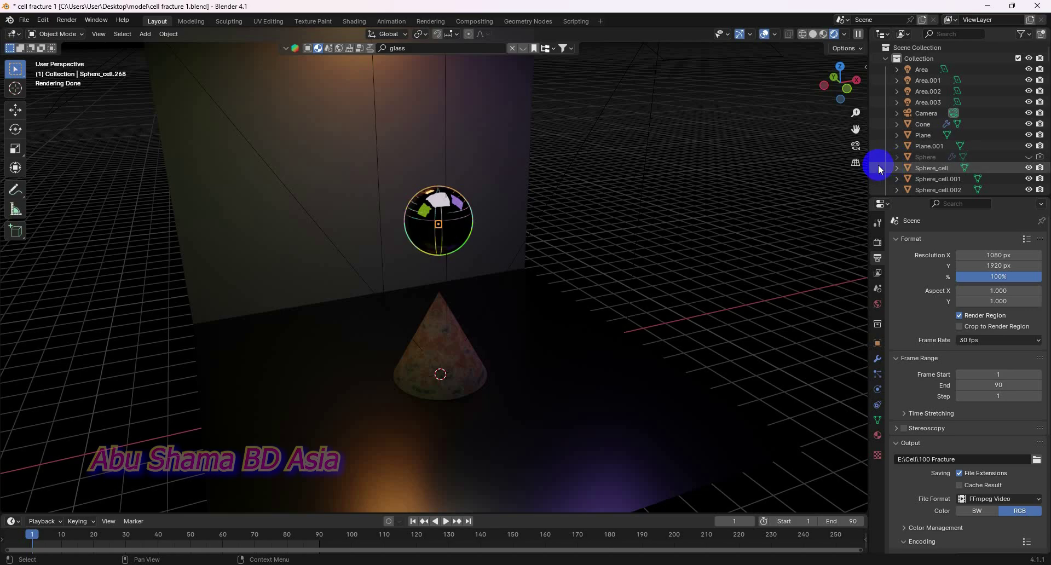
- Try to extend the selection from the active cell to all the sphere cells
drag(879, 165, 1037, 372)
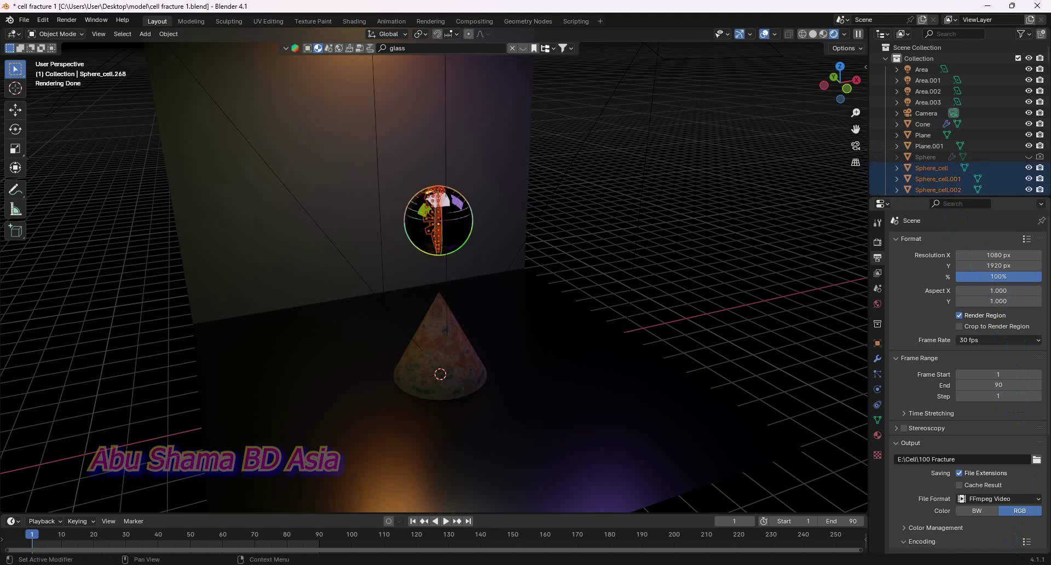
middle_drag(521, 269, 746, 194)
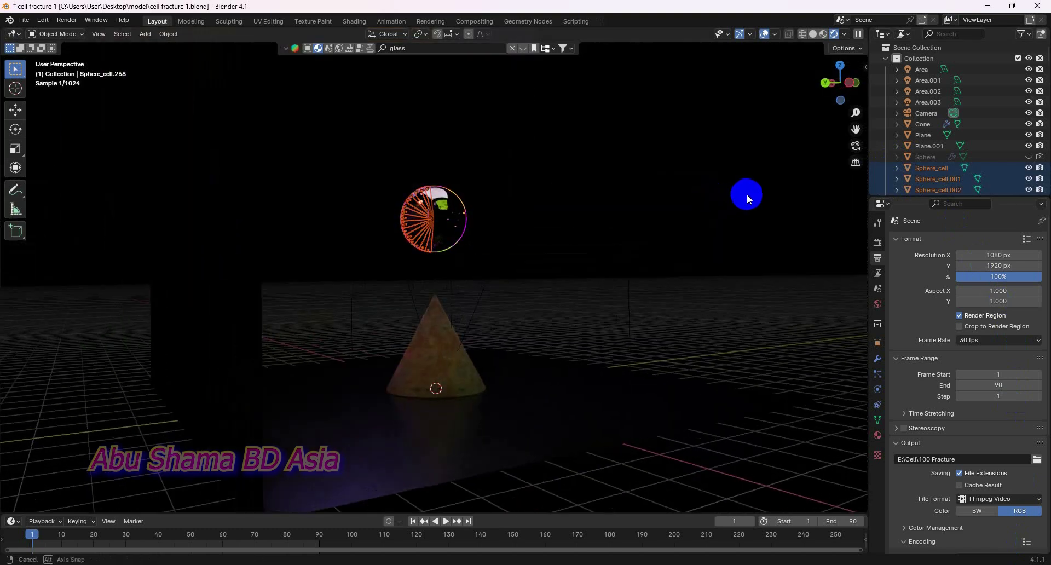
click(671, 204)
mouse_move(484, 193)
middle_down()
mouse_move(497, 192)
mouse_move(488, 190)
middle_up()
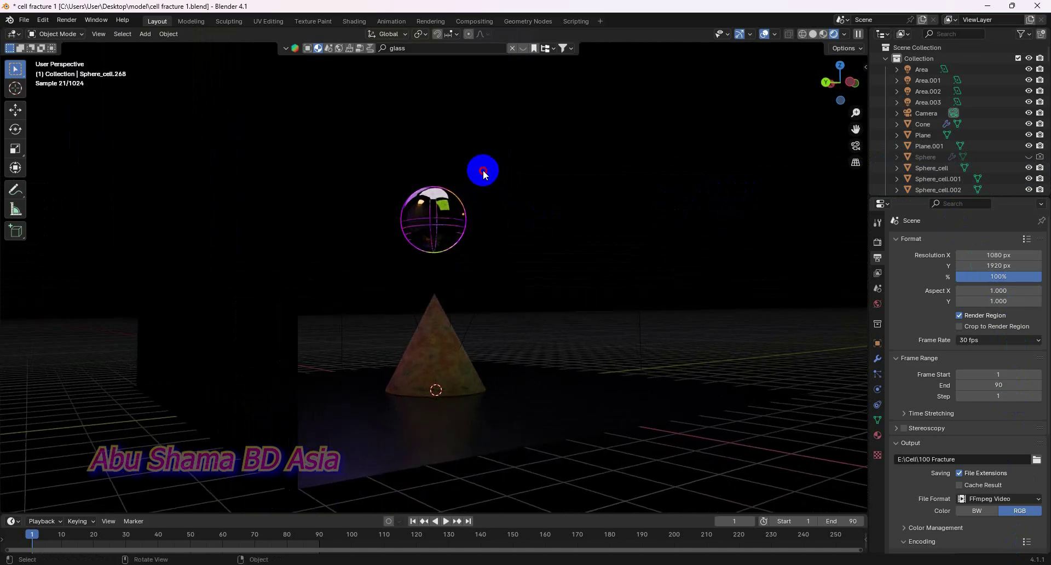
drag(484, 170, 398, 258)
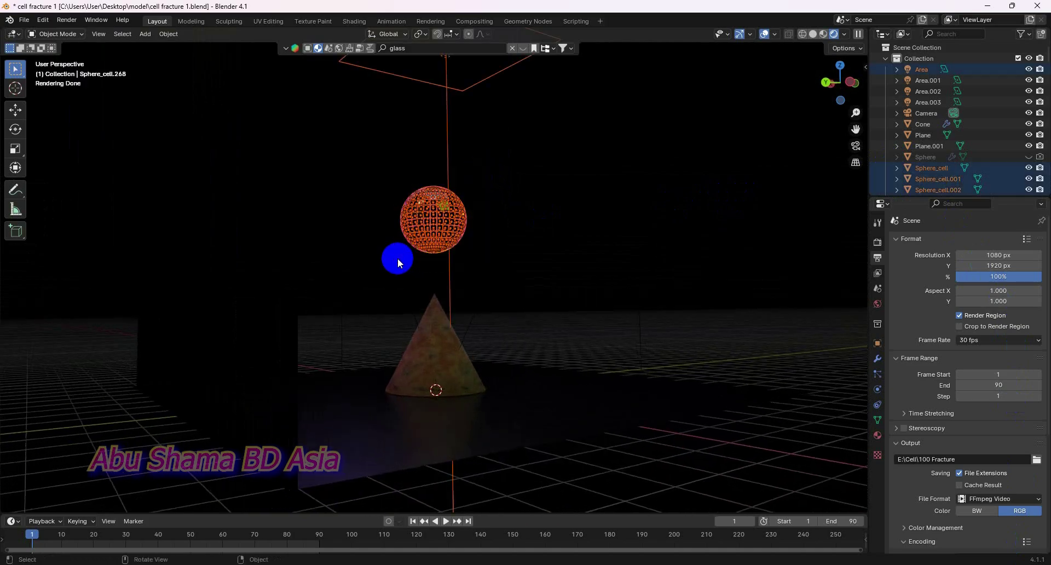
middle_drag(453, 147, 540, 343)
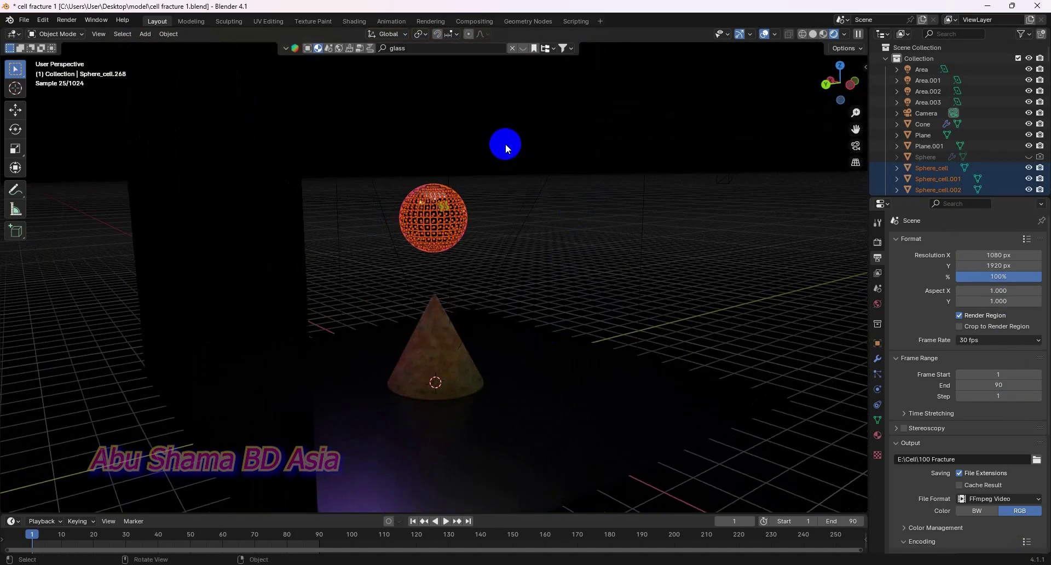
click(505, 146)
middle_drag(506, 164, 460, 237)
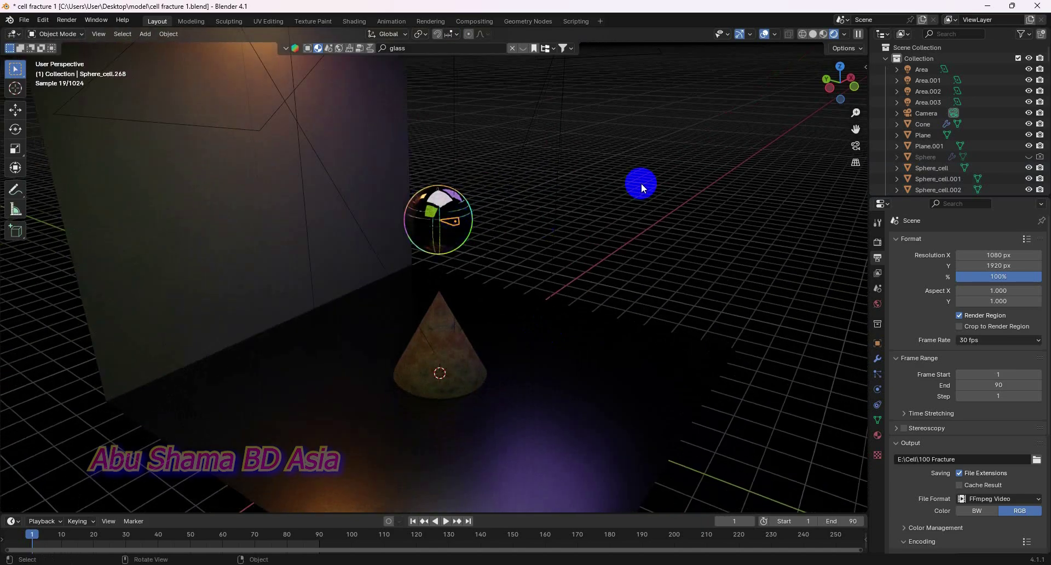
- Select all the sphere cells without the Area light and add them as active rigid bodies
middle_drag(597, 243, 678, 228)
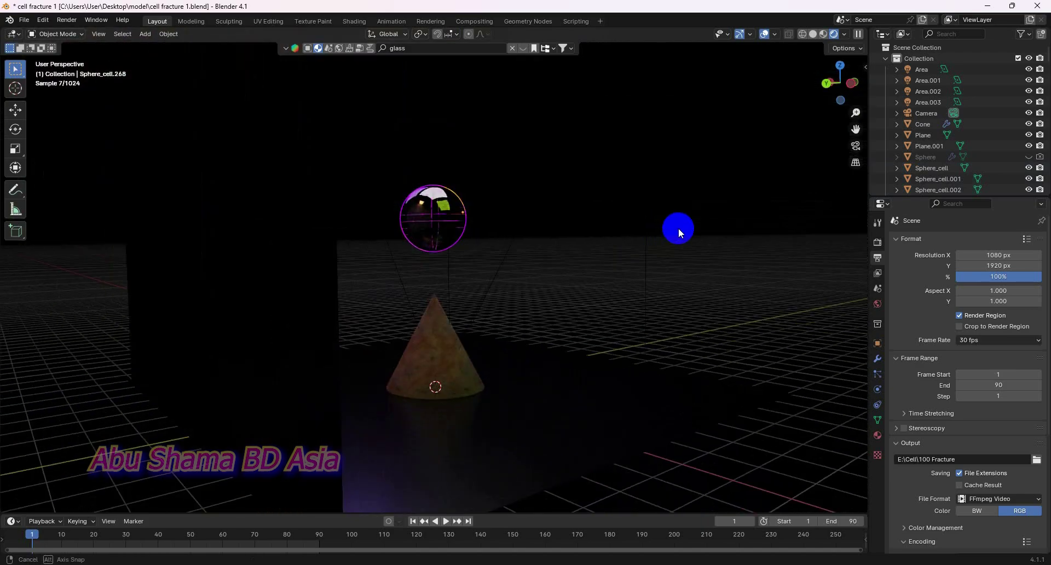
drag(489, 78, 394, 258)
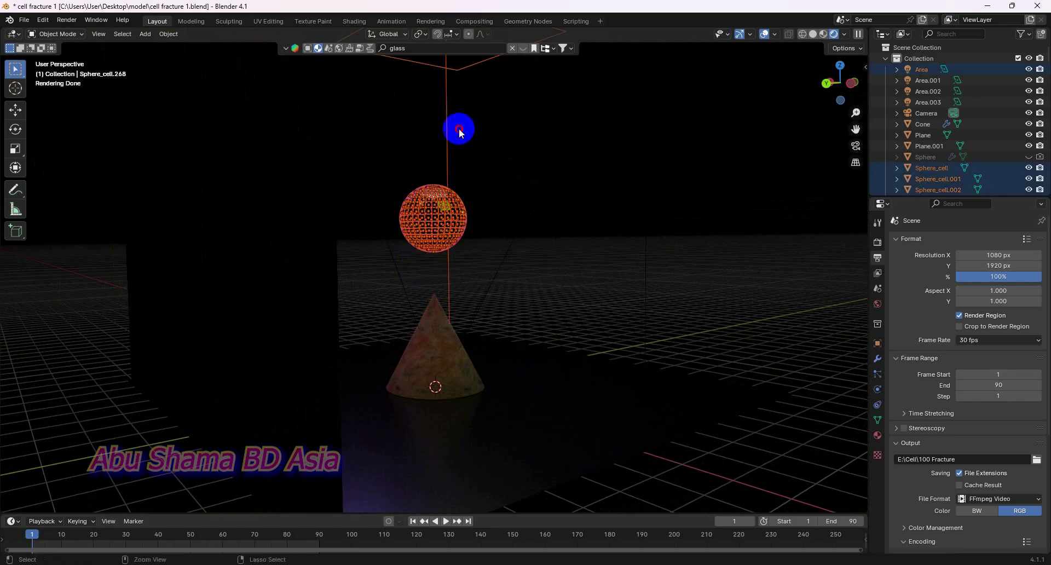
ctrl+drag(459, 129, 438, 148)
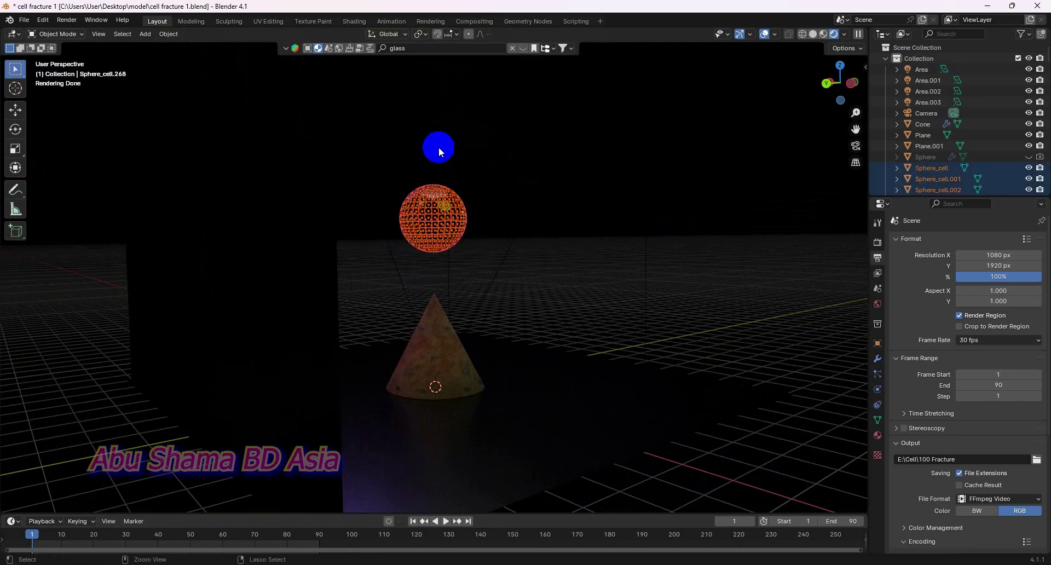
click(169, 34)
mouse_move(233, 321)
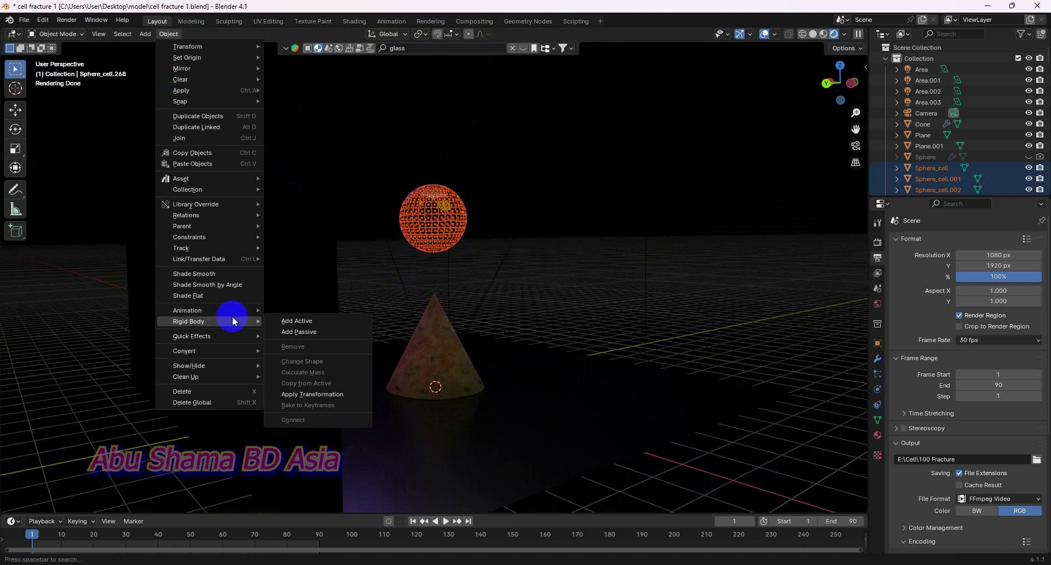
click(297, 320)
- Play the sphere's shatter simulation, watch it through the camera view, and stop playback
middle_drag(598, 280, 461, 317)
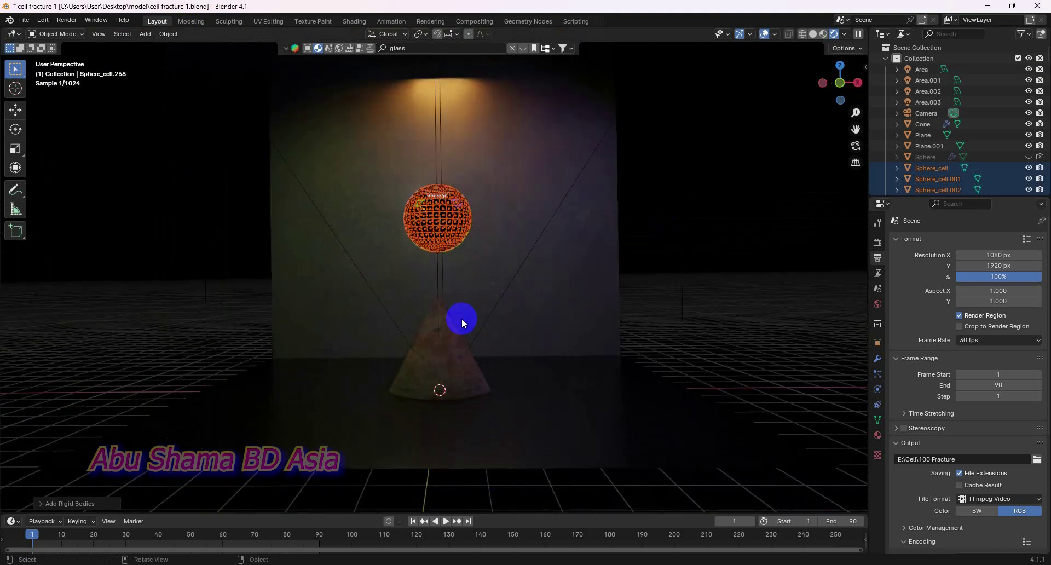
click(448, 521)
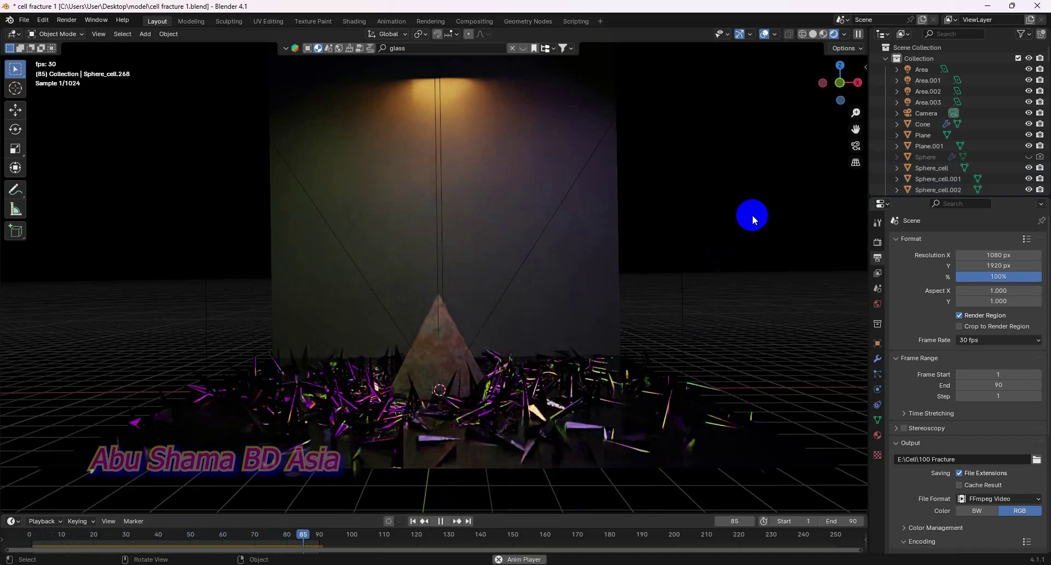
key(KP_0)
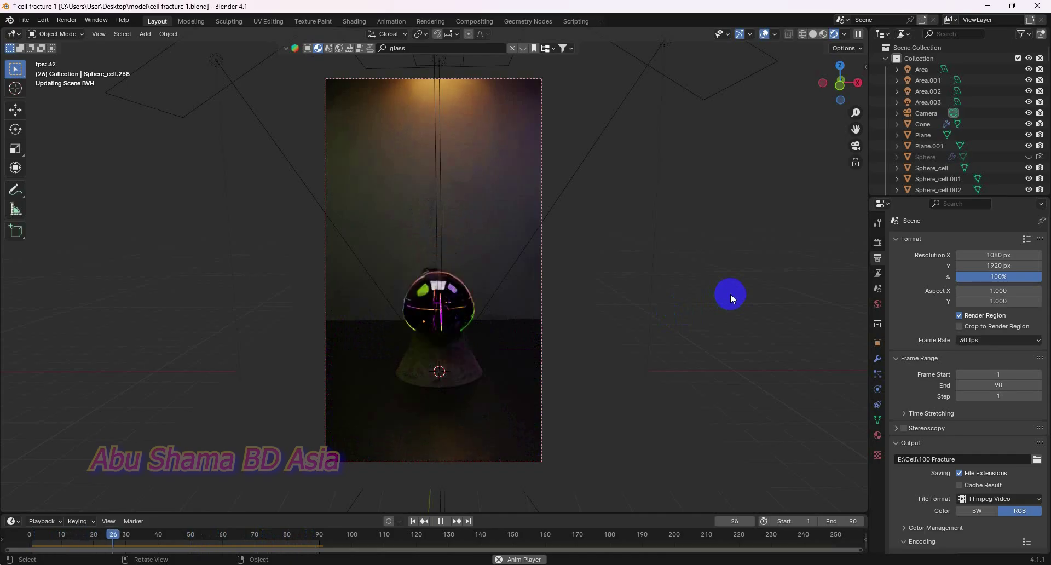
click(441, 521)
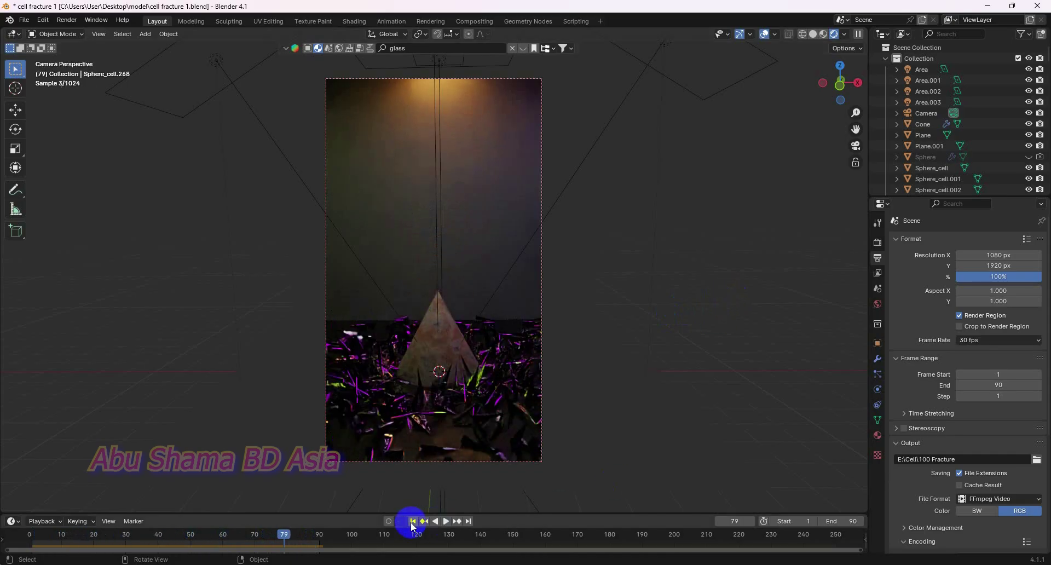
- Return to the first frame and set the render output file name to 500 Fracture in E:\Cell
click(413, 521)
click(1036, 459)
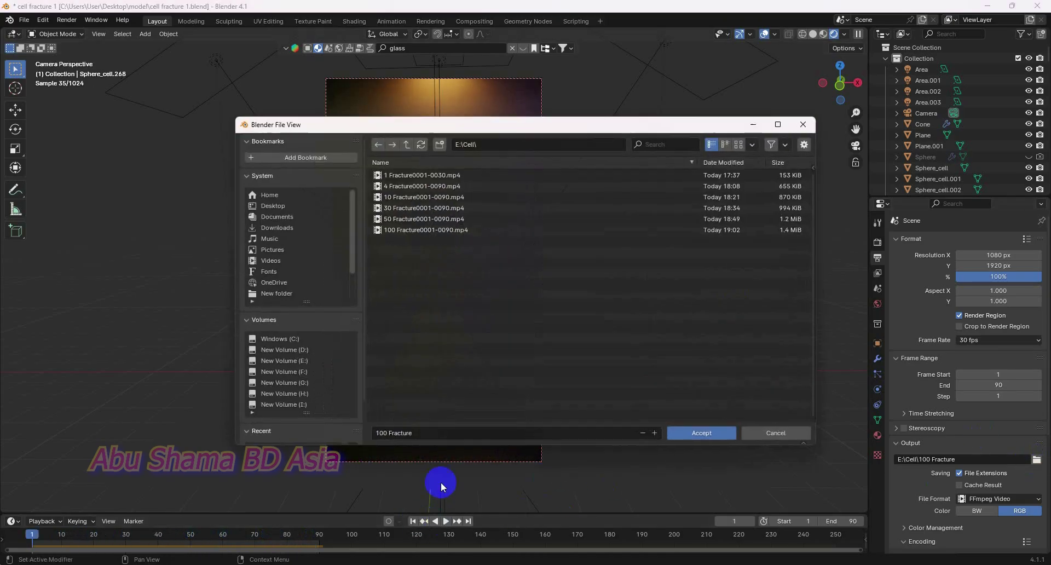
click(386, 433)
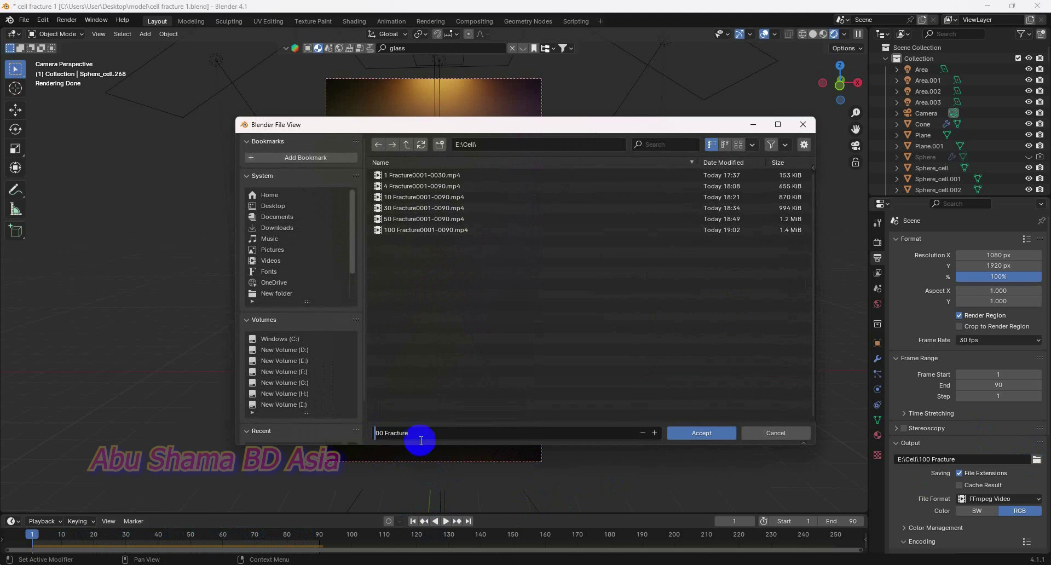
click(712, 432)
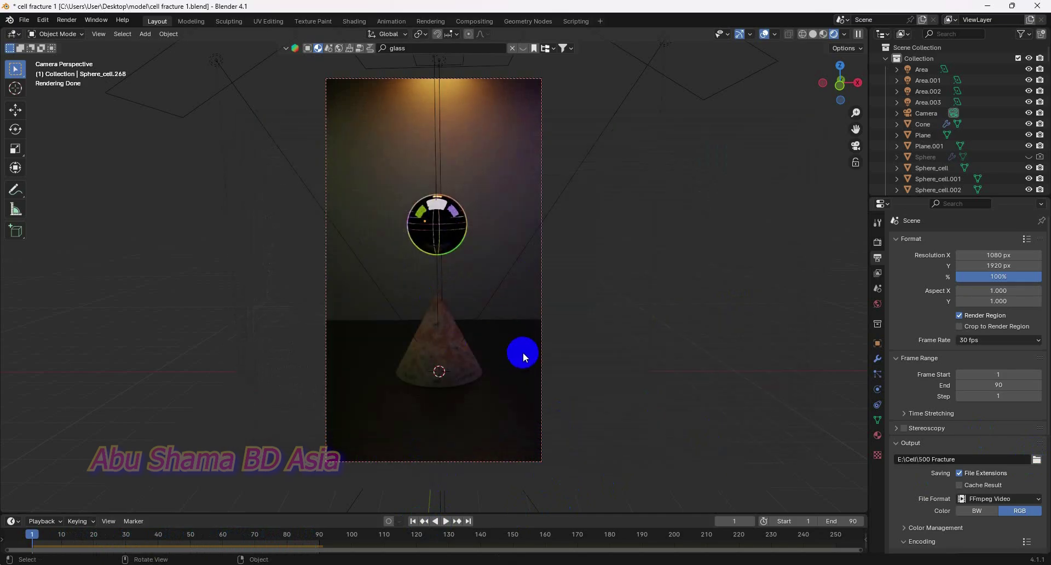
- Play the shatter animation through the camera view, stop it, and return to the first frame
click(447, 521)
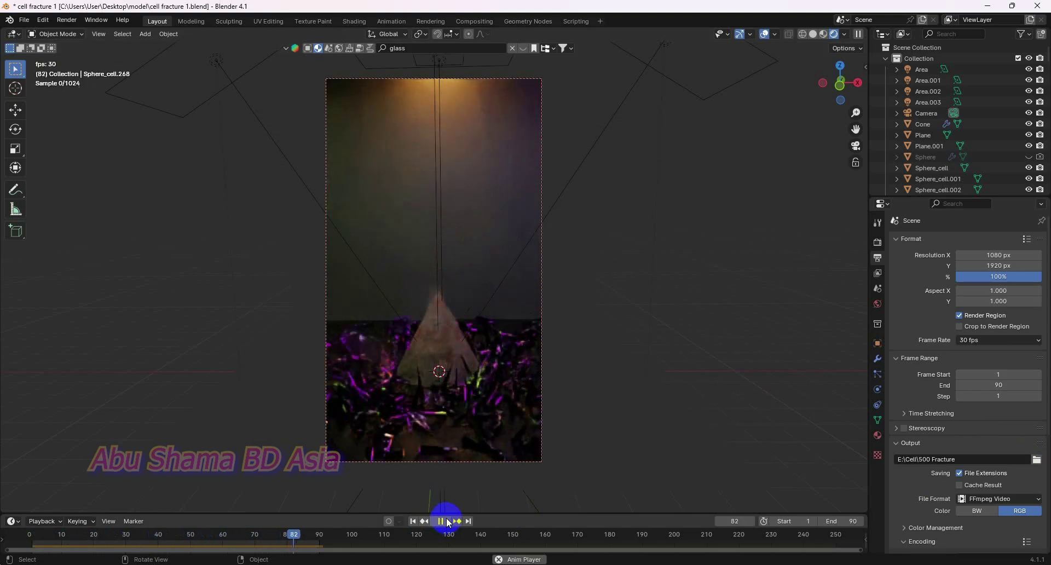
click(444, 521)
click(414, 521)
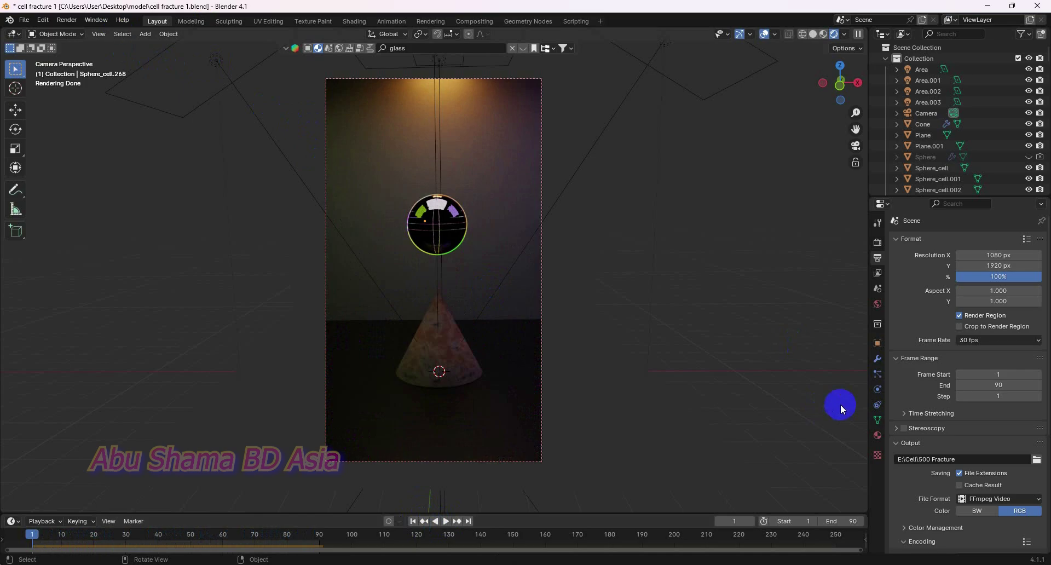
- Render the 90-frame animation in a maximised render window and close that window when rendering is done
click(67, 20)
click(83, 43)
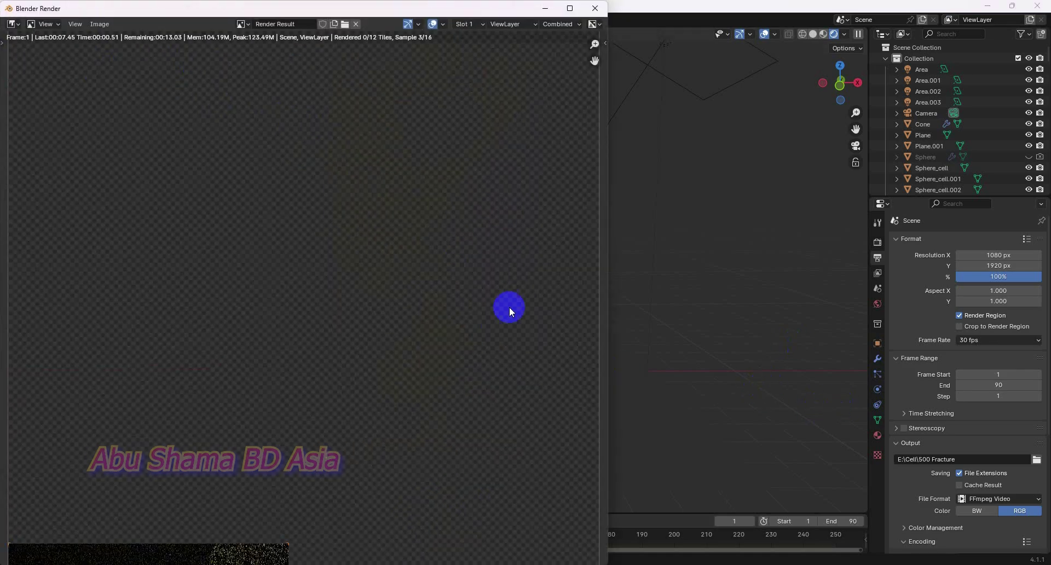
click(570, 8)
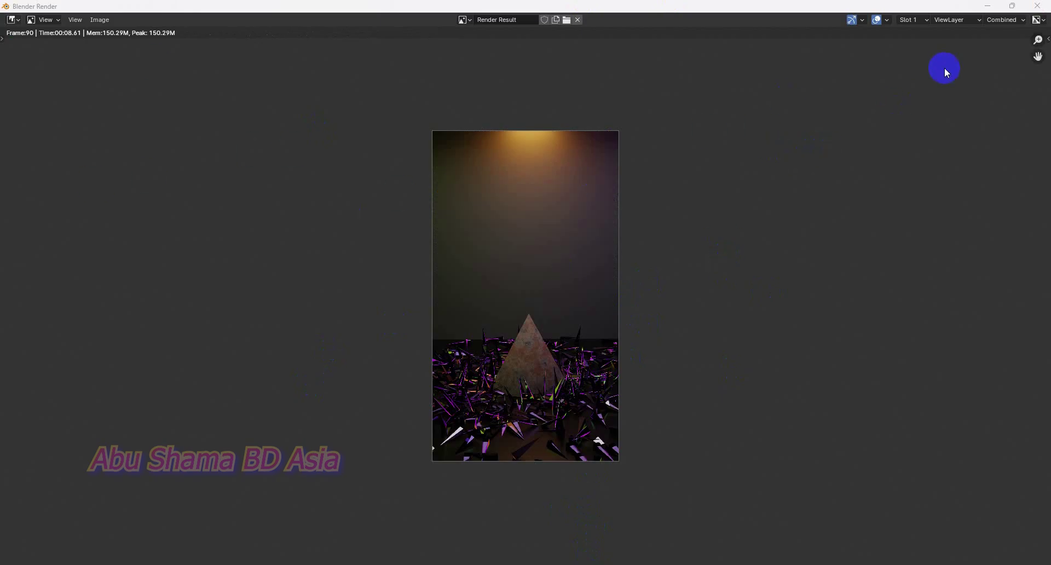
click(1037, 6)
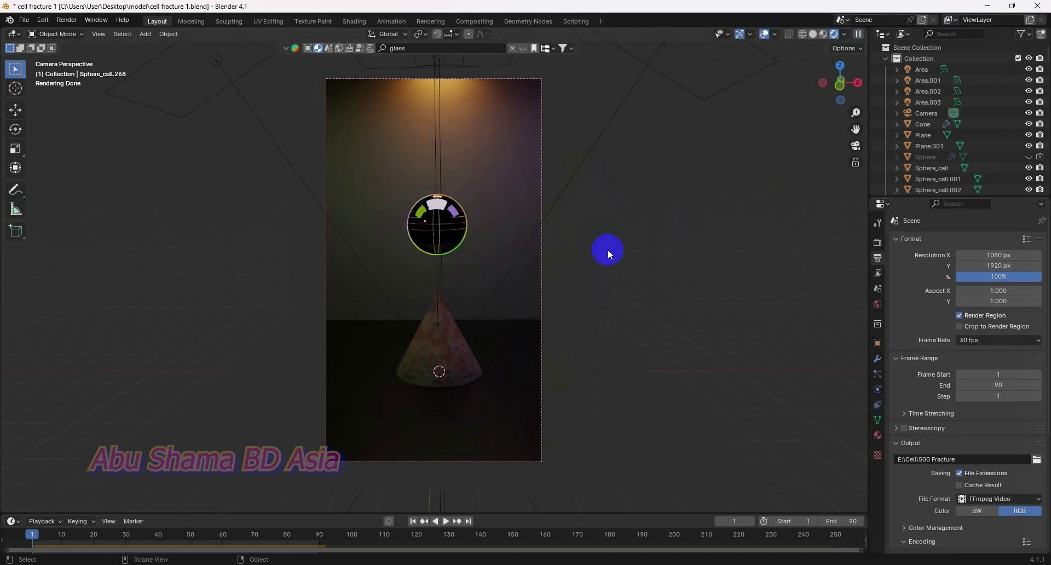
- Undo the recent changes back to the selection of all the sphere cells and delete those cells
key(ctrl+z)
key(space)
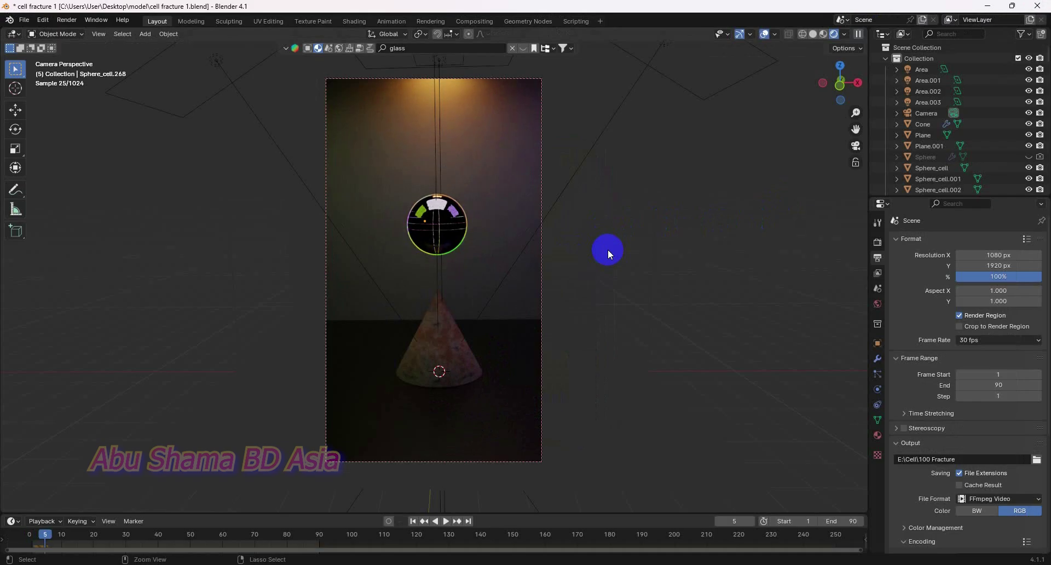
key(ctrl+z)
key(Delete)
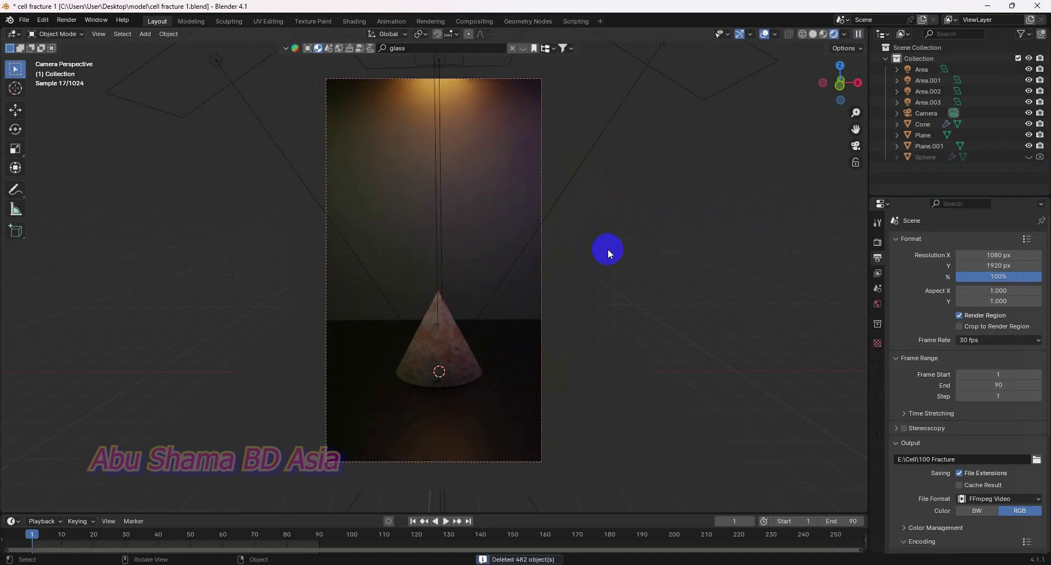
- Unhide the original Sphere in the viewport and save the Blender file
click(1029, 157)
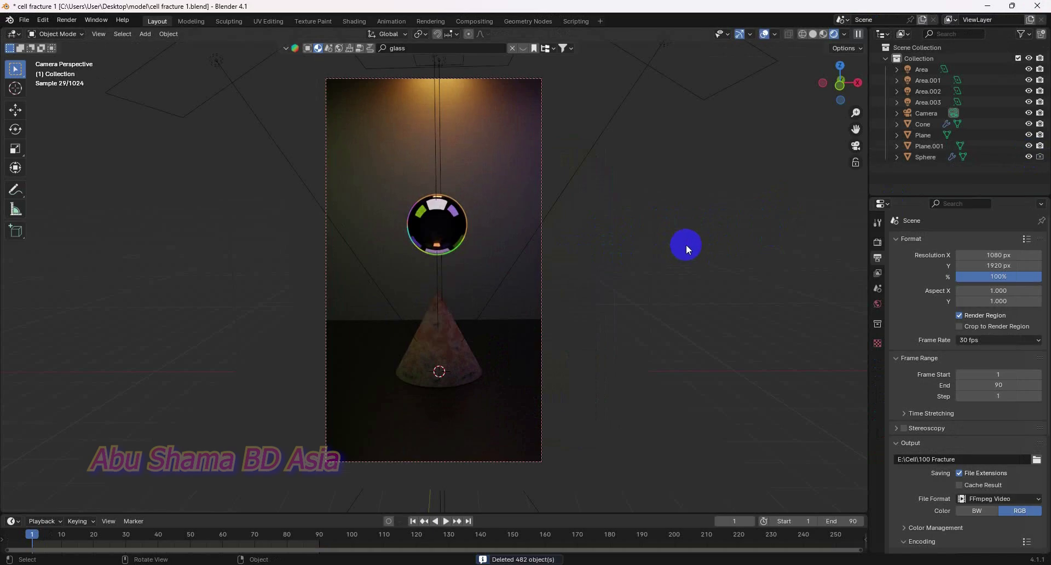
key(ctrl+s)
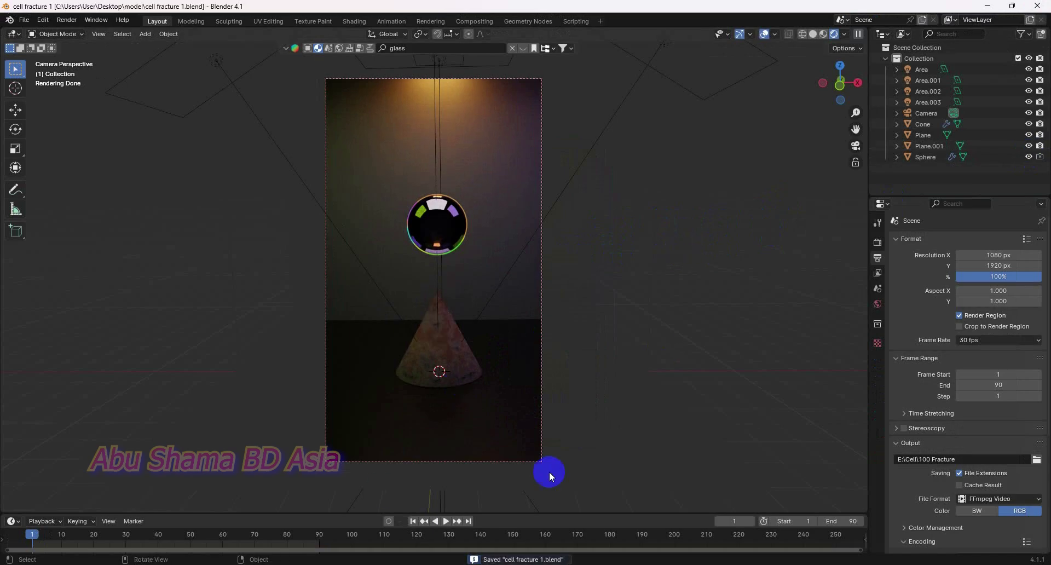
- Switch from Blender to Adobe Premiere Pro and open the recent project Short
click(986, 7)
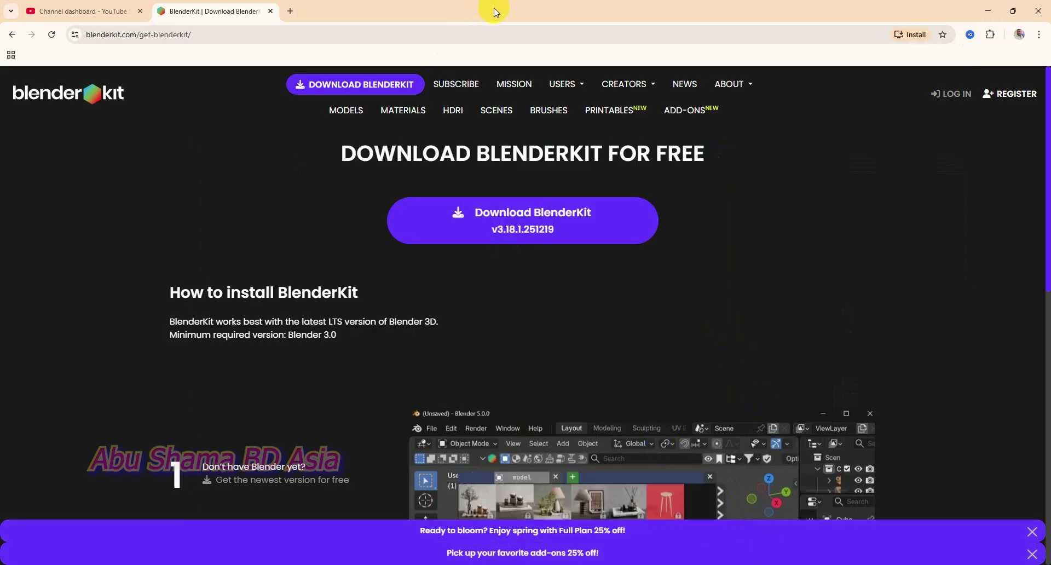
drag(495, 9, 1050, 154)
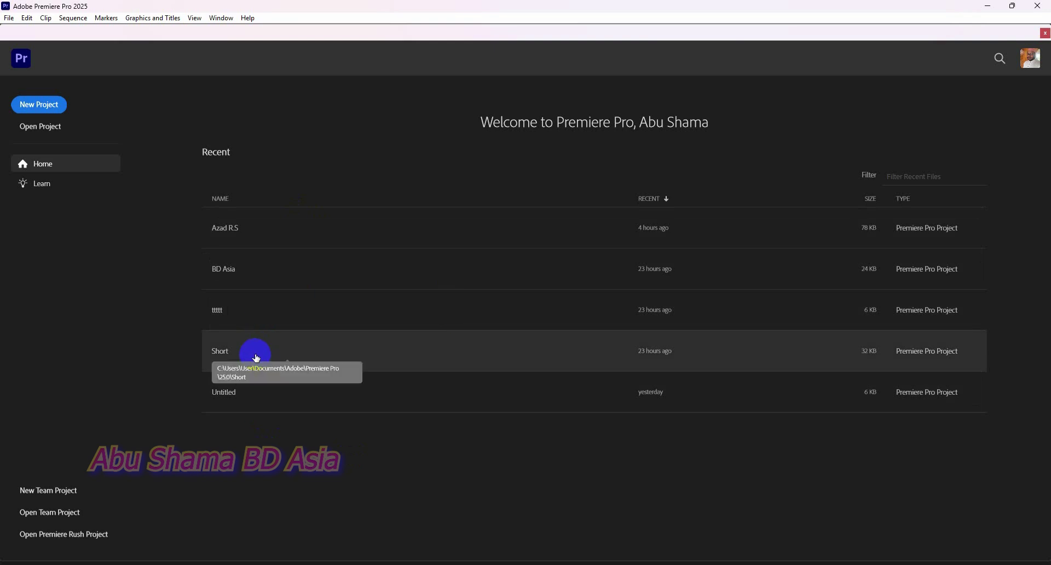
click(636, 356)
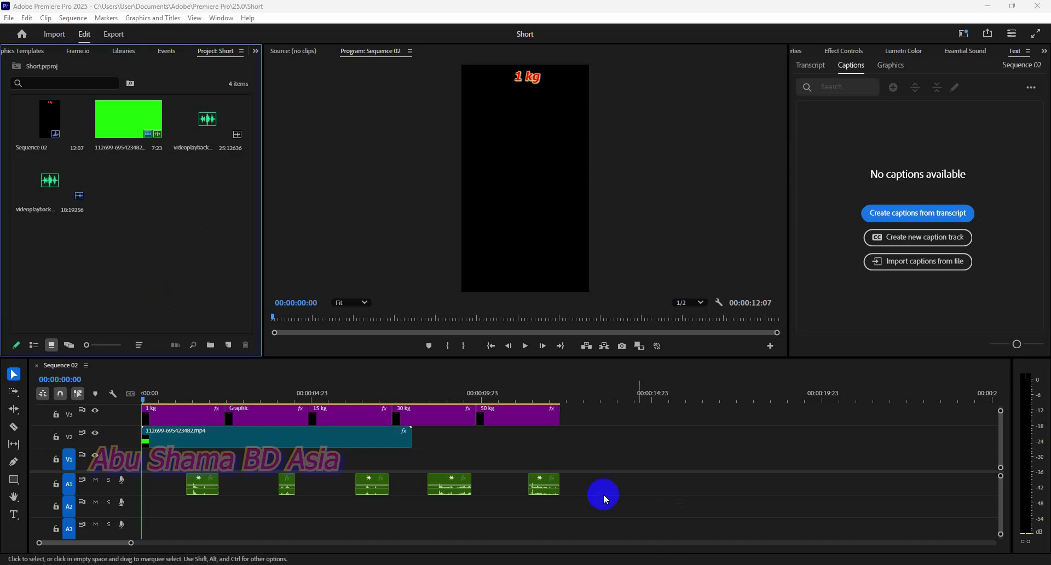
- Delete all the audio clips on track A1 and the 1 kg title clip on track V3
drag(602, 495, 202, 483)
key(Delete)
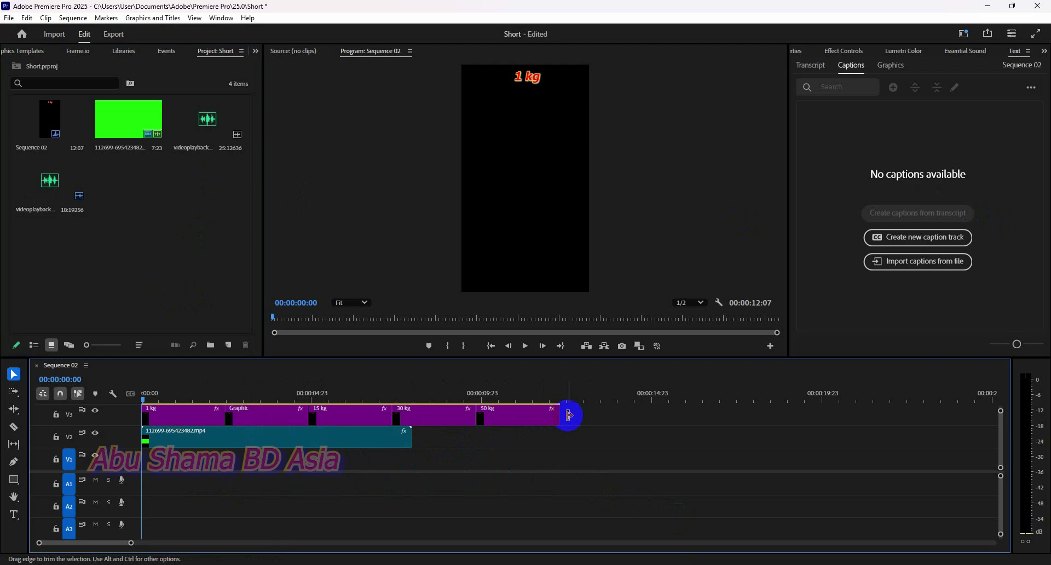
click(537, 418)
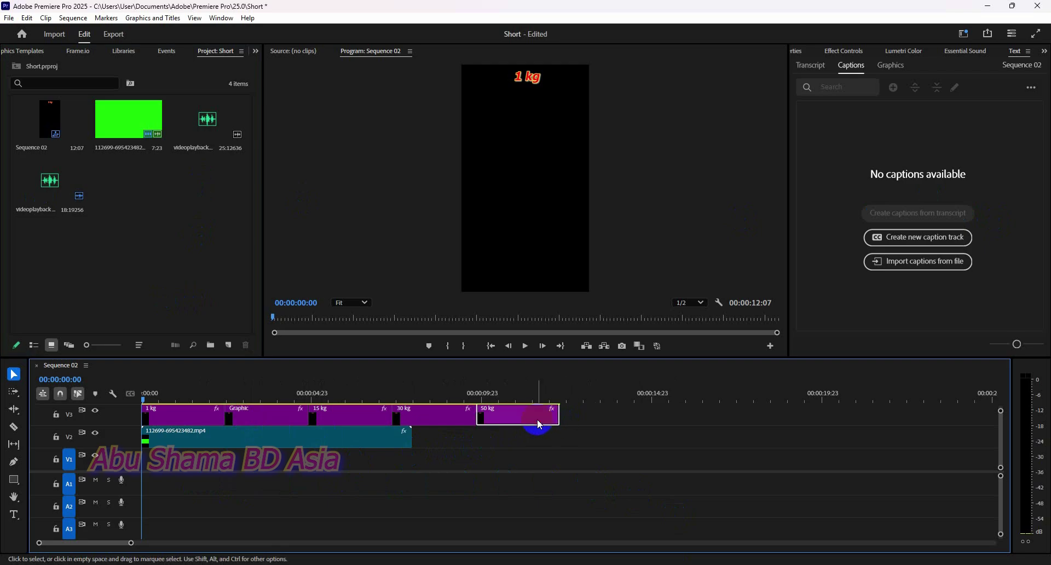
click(432, 416)
click(356, 417)
click(287, 419)
click(192, 420)
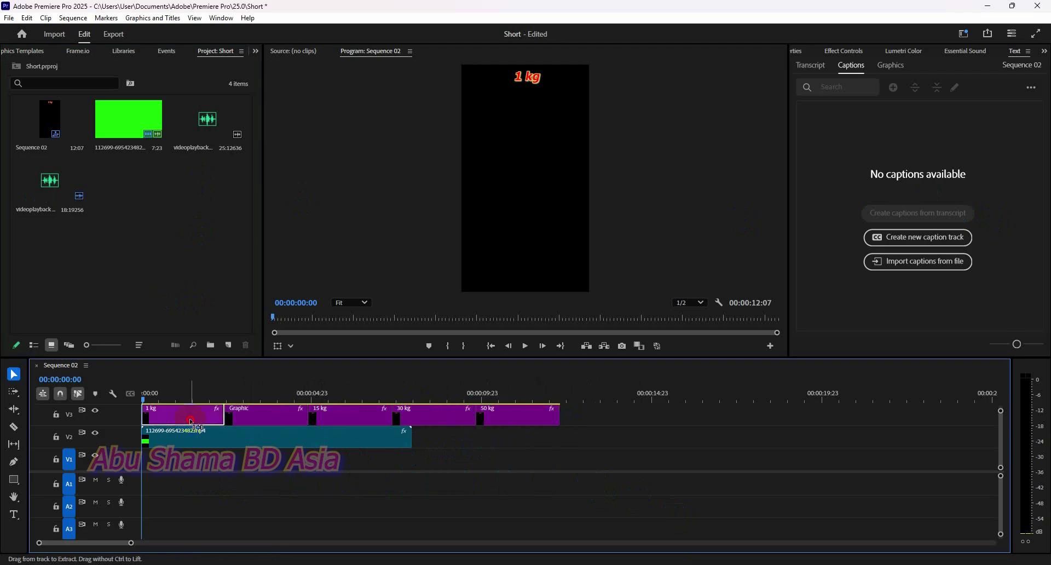
key(Delete)
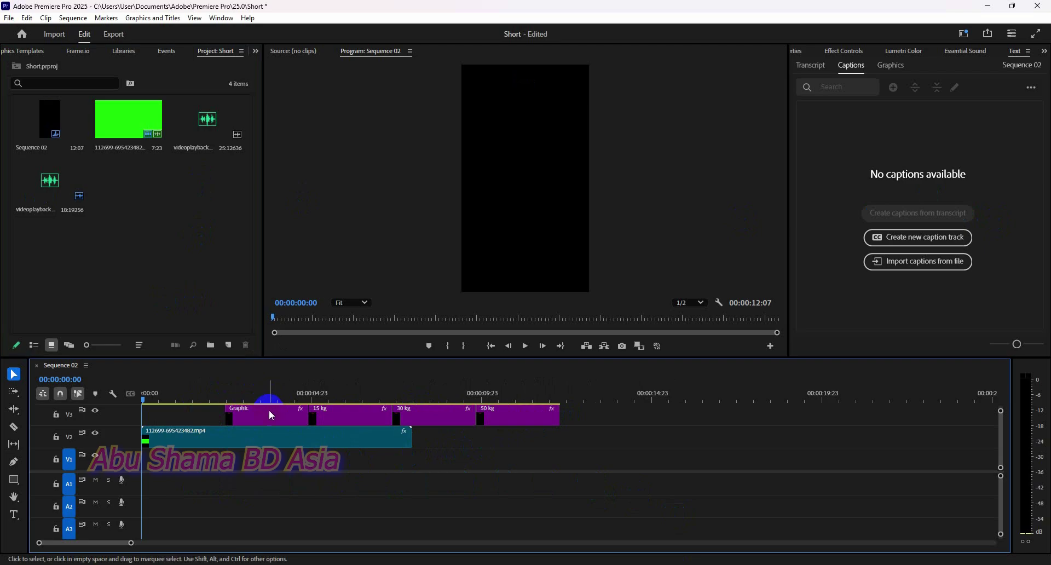
- Delete the Graphic, 15 kg, 30 kg and 50 kg title clips from track V3
click(269, 411)
key(Delete)
click(346, 411)
key(Delete)
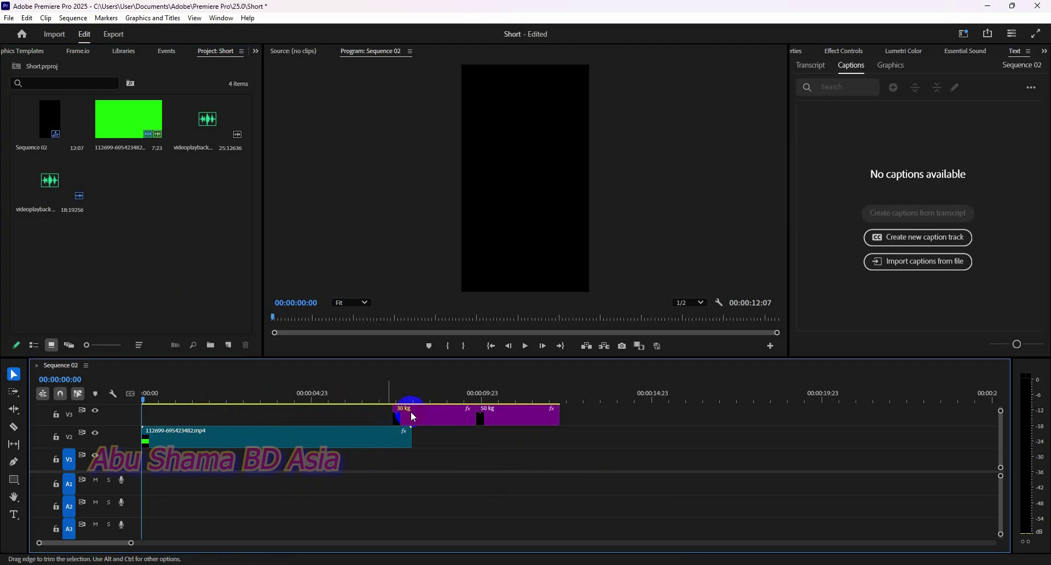
click(413, 417)
key(Delete)
click(486, 417)
key(Delete)
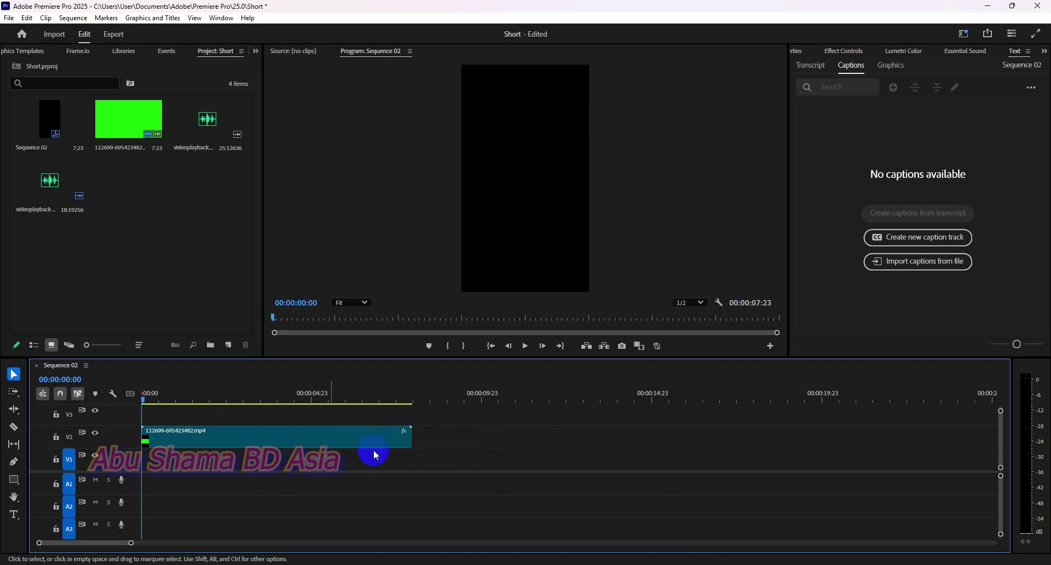
- Import all seven fracture videos from the Cell folder on drive E into the project
click(170, 253)
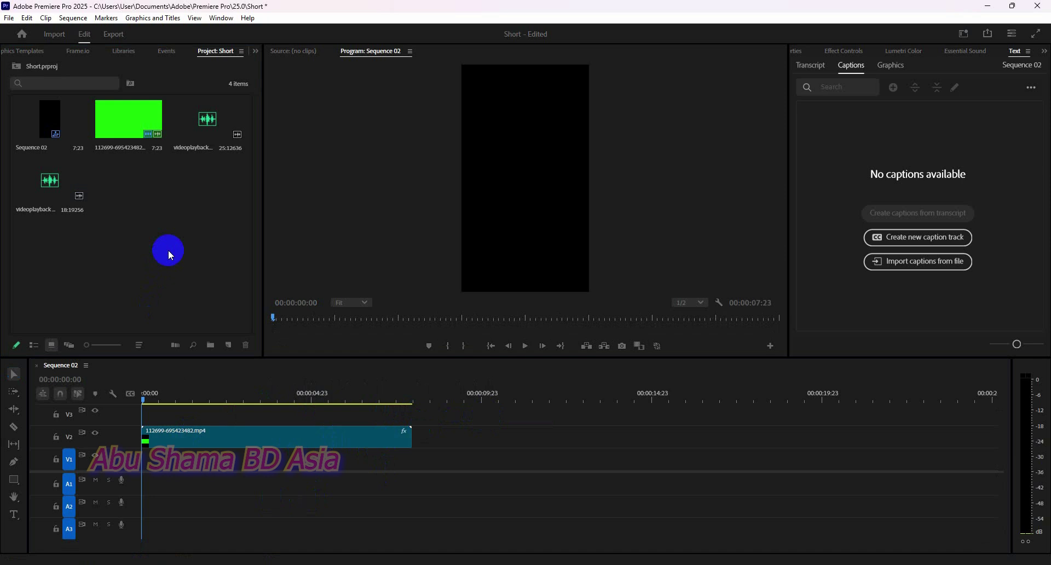
double_click(168, 250)
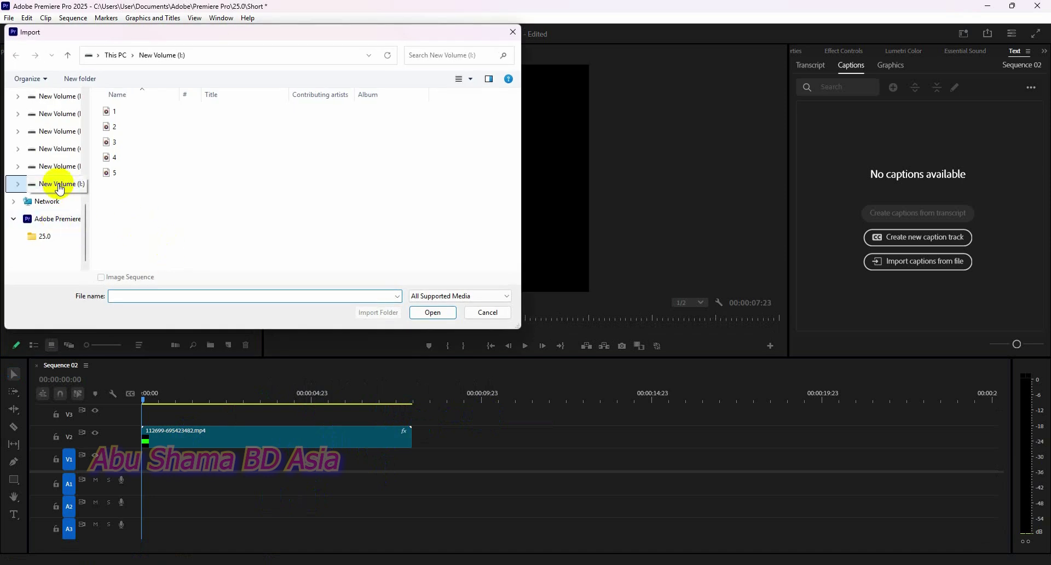
scroll(60, 190, up, 1)
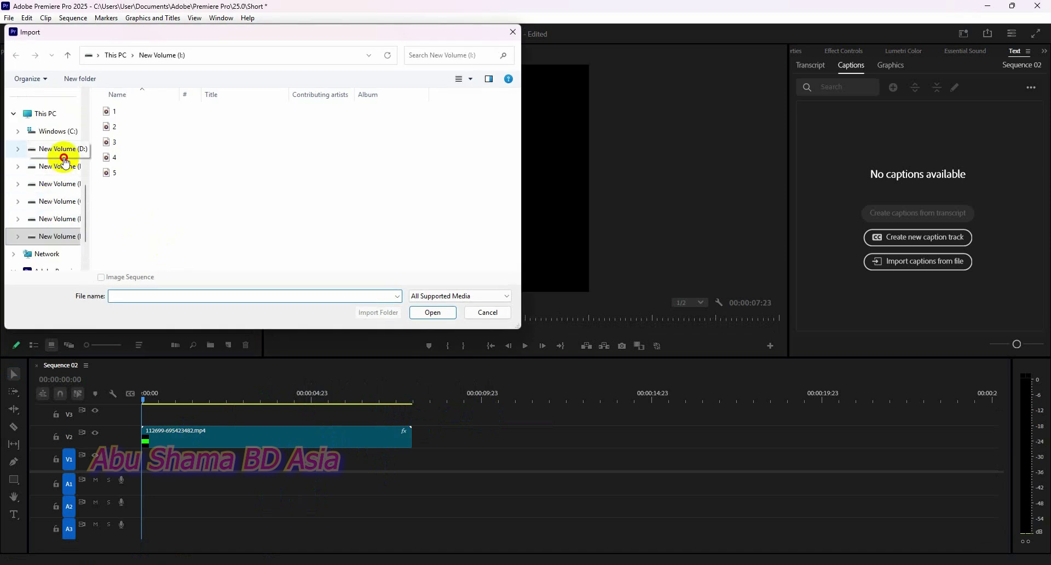
click(65, 154)
click(70, 168)
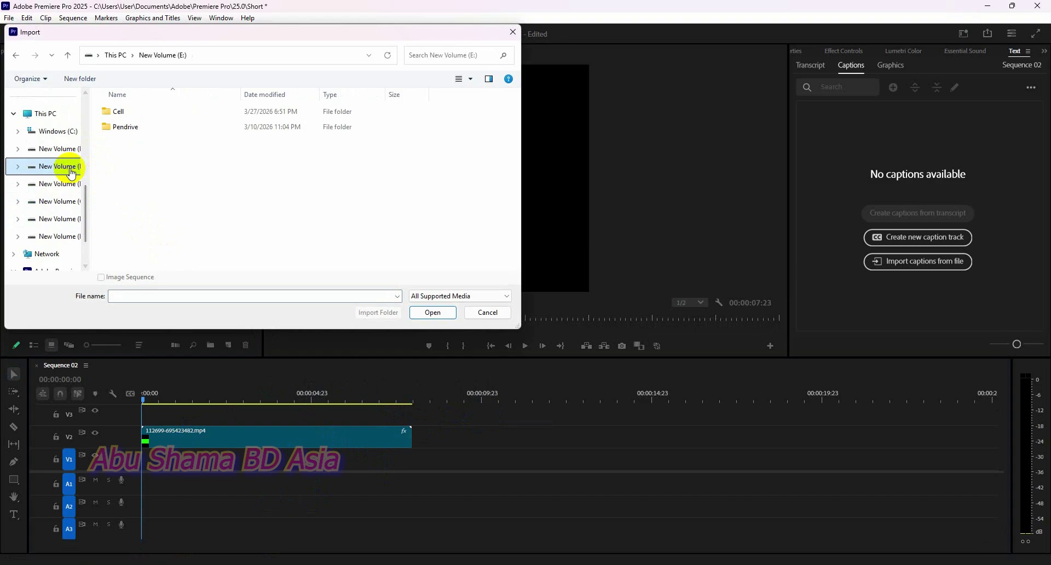
double_click(133, 111)
drag(497, 207, 120, 156)
click(432, 312)
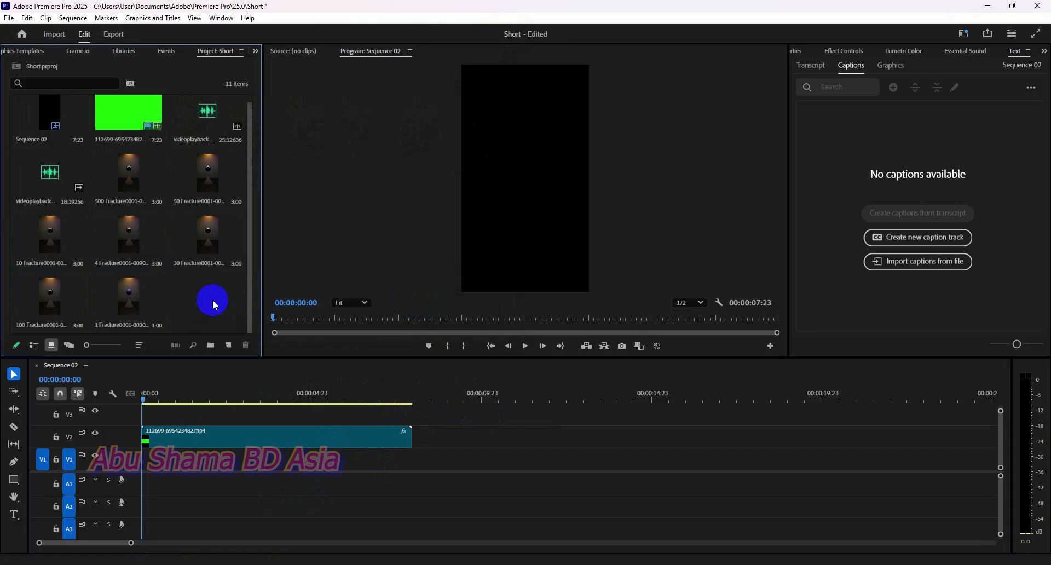
- Place the 1, 4 and 10 Fracture clips end to end on track V1, starting at the beginning of the sequence
drag(122, 298, 146, 460)
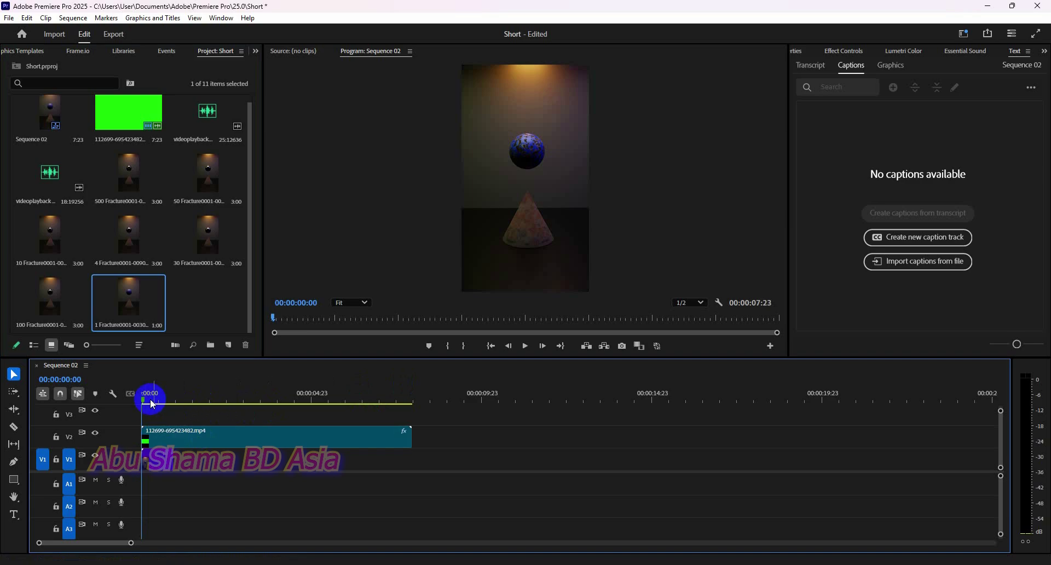
mouse_move(146, 398)
mouse_down()
mouse_move(183, 404)
mouse_move(149, 406)
mouse_up()
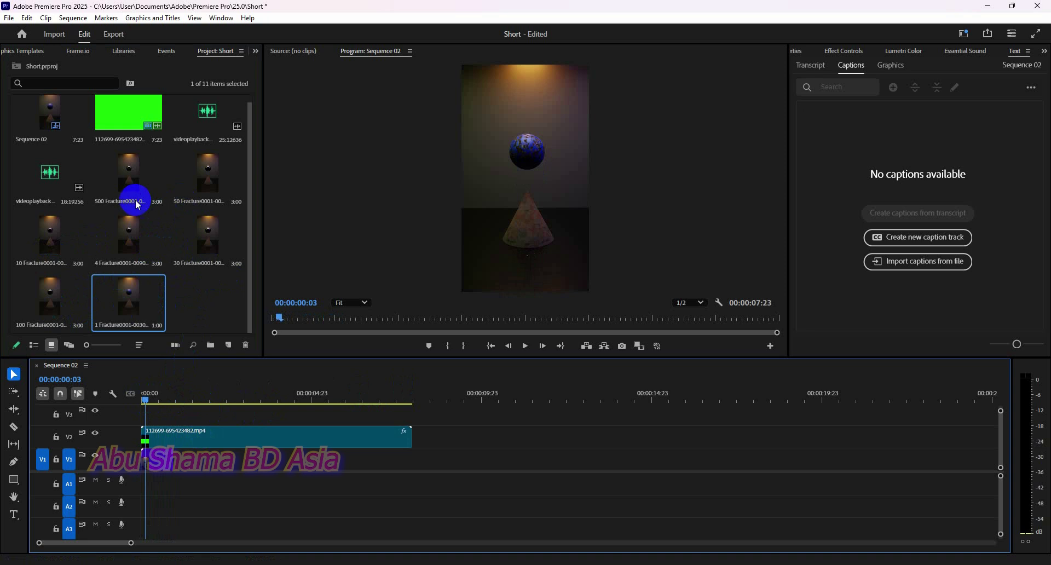
drag(135, 258, 176, 466)
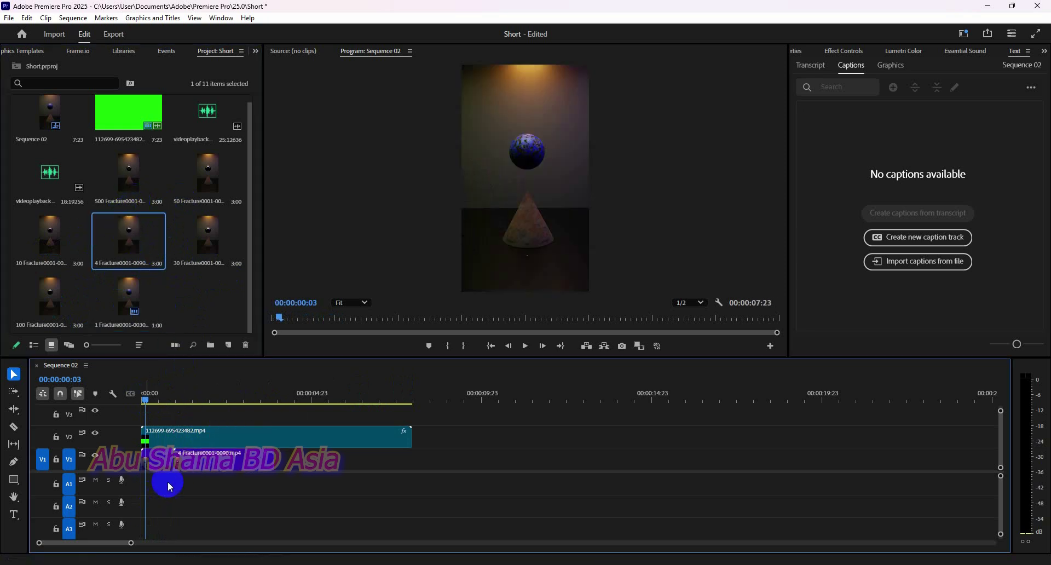
click(31, 248)
drag(186, 383, 288, 462)
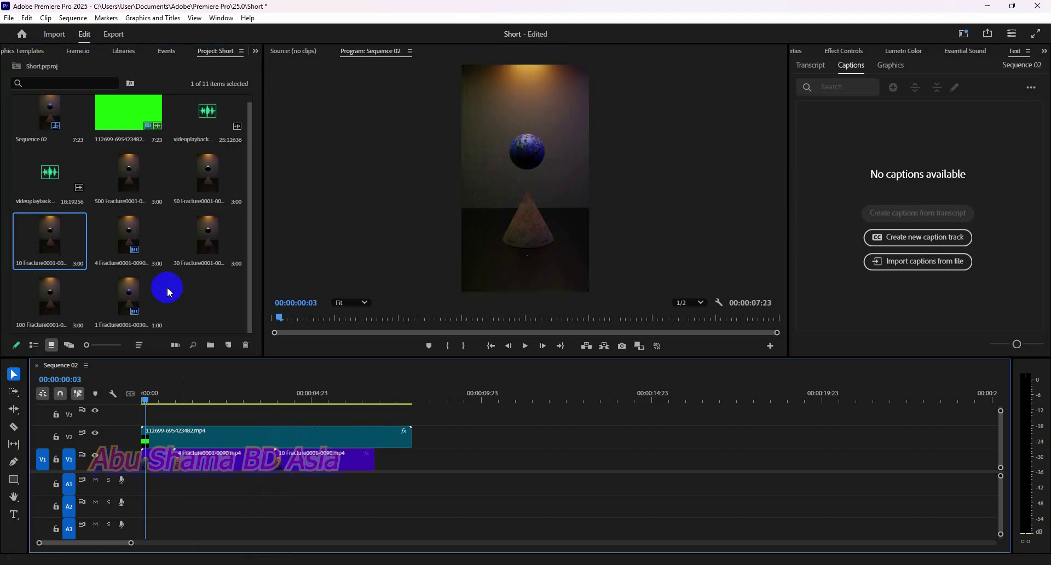
- Append the 30, 50, 100 and 500 Fracture clips in order on track V1 and return the playhead to the start
drag(204, 235, 377, 471)
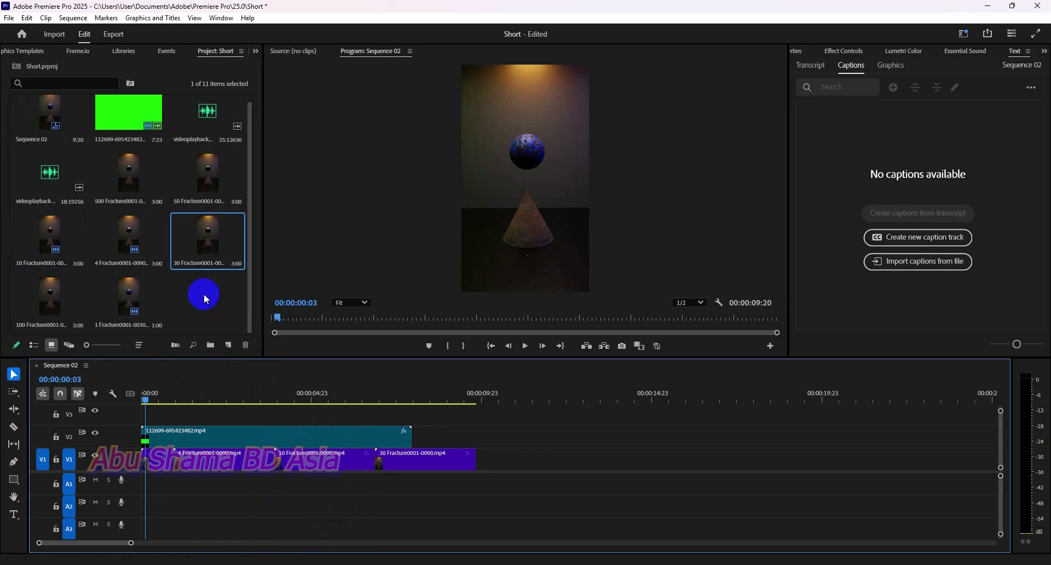
drag(205, 182, 482, 460)
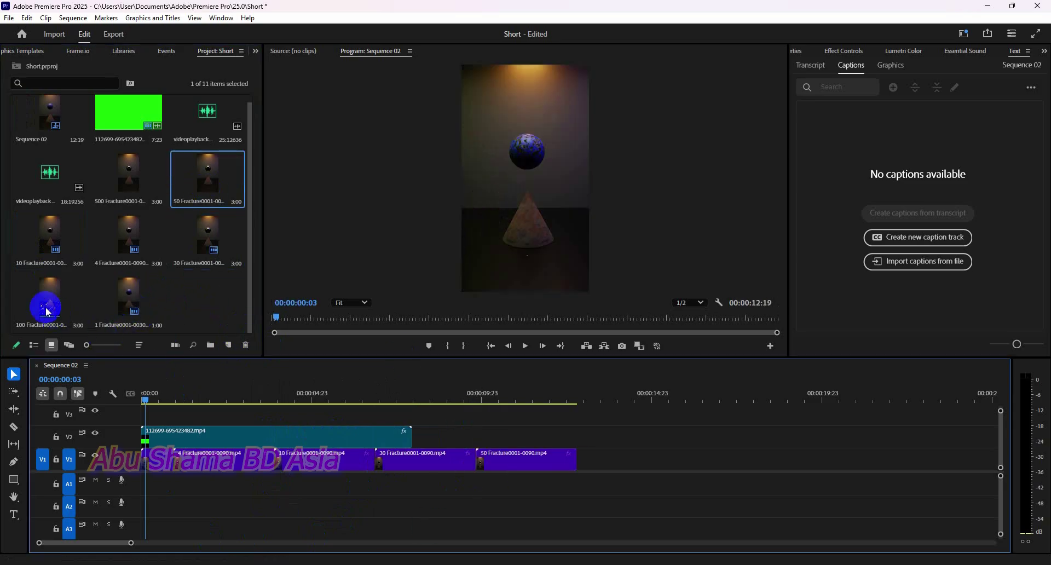
drag(44, 305, 567, 483)
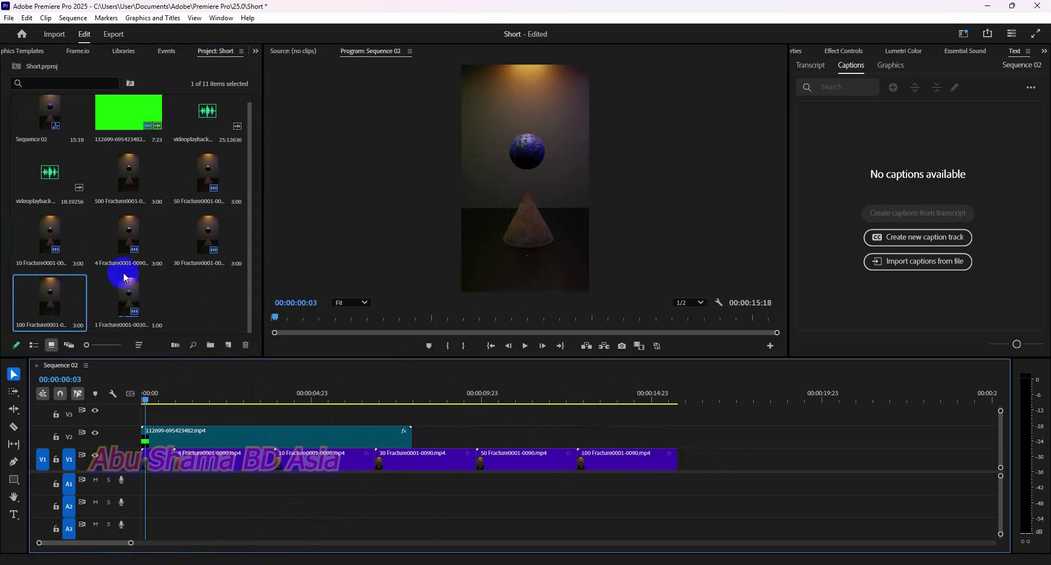
drag(115, 171, 676, 461)
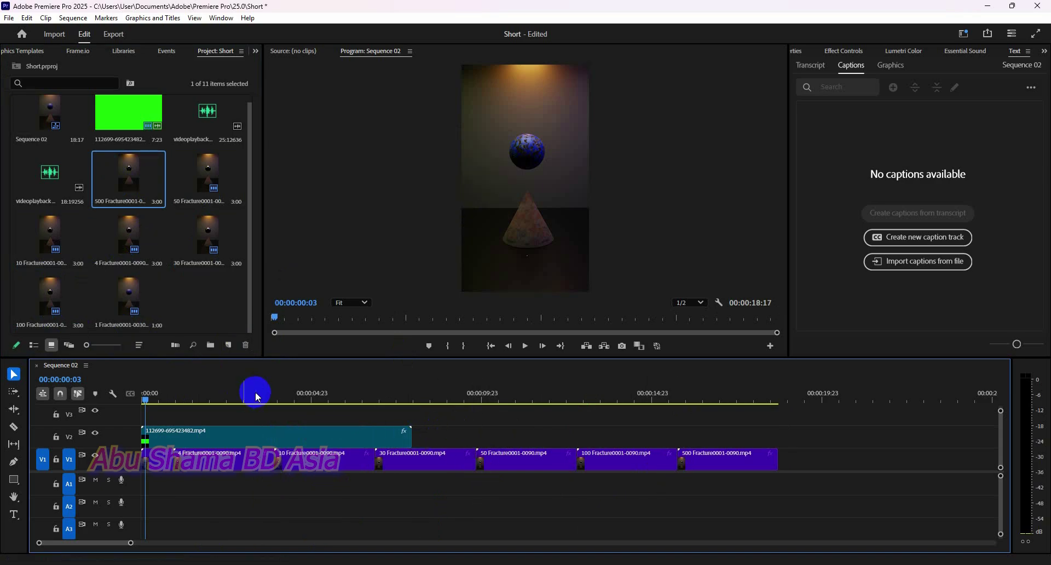
drag(146, 404, 137, 399)
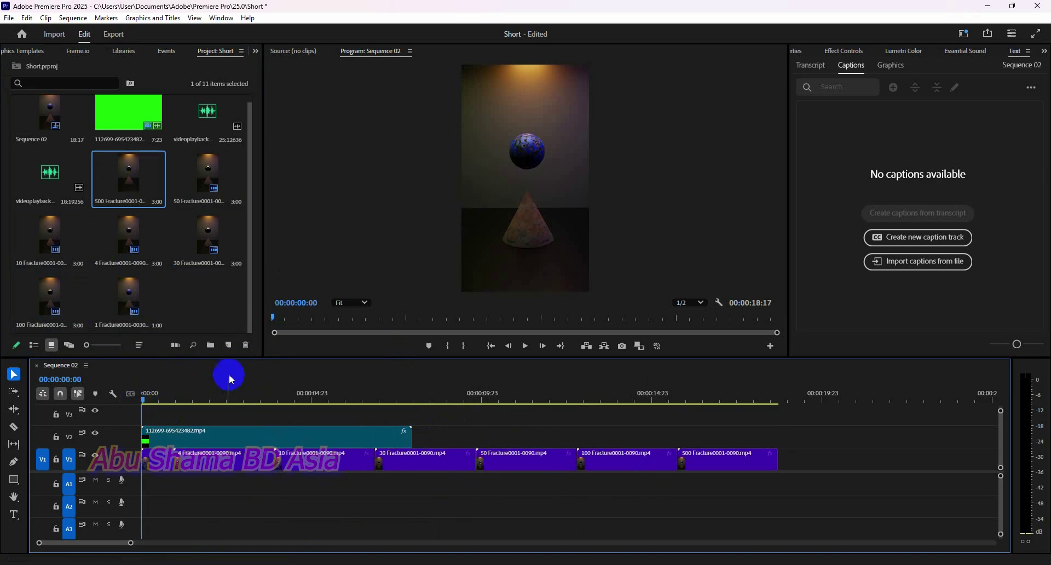
- Add a text title reading "1 Fracture" above the sphere at the sequence start and move it near the upper edge of the frame
click(14, 514)
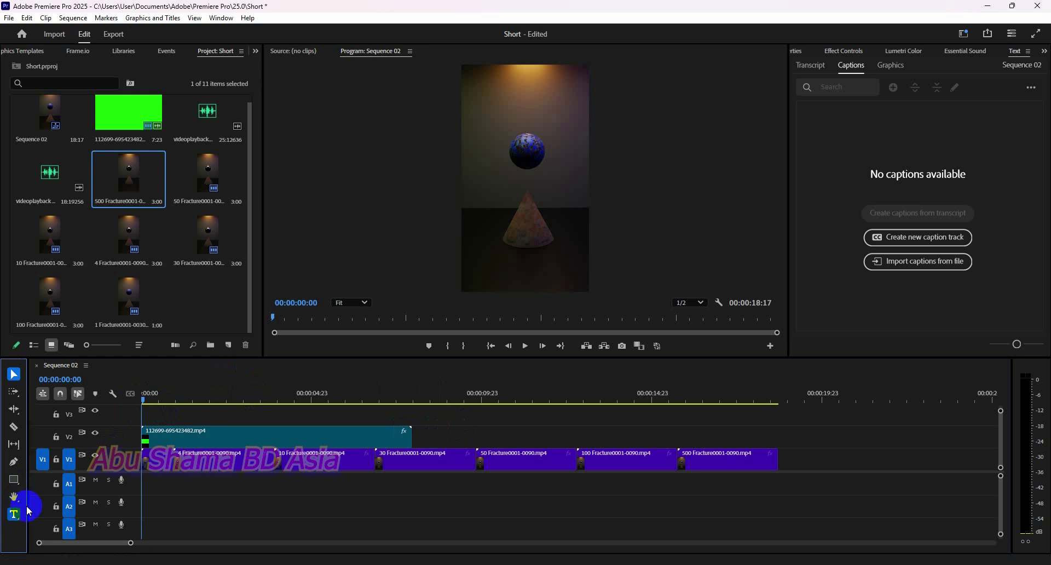
drag(486, 97, 560, 117)
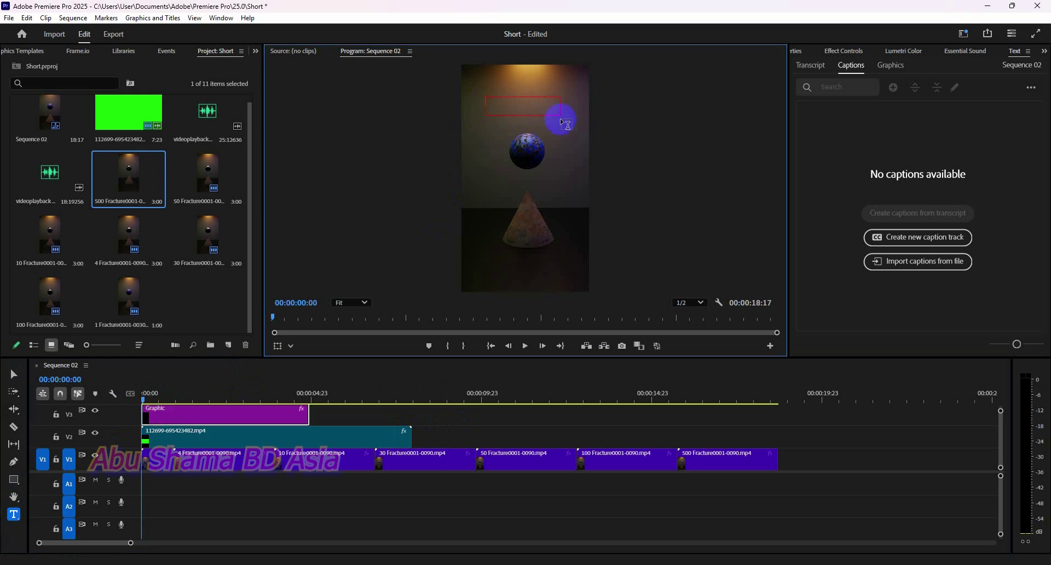
text(1 Fracture)
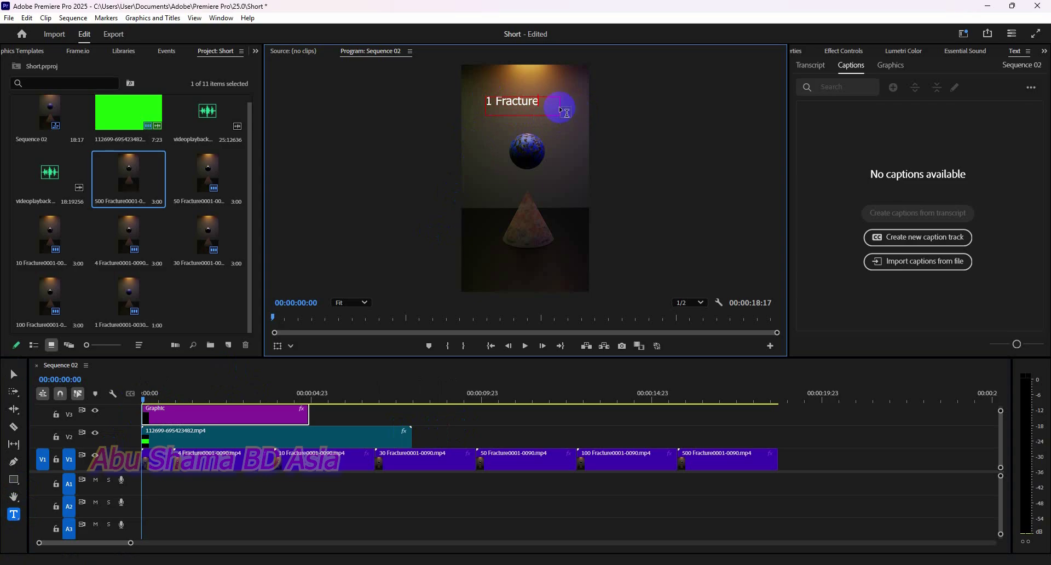
double_click(510, 103)
right_click(524, 102)
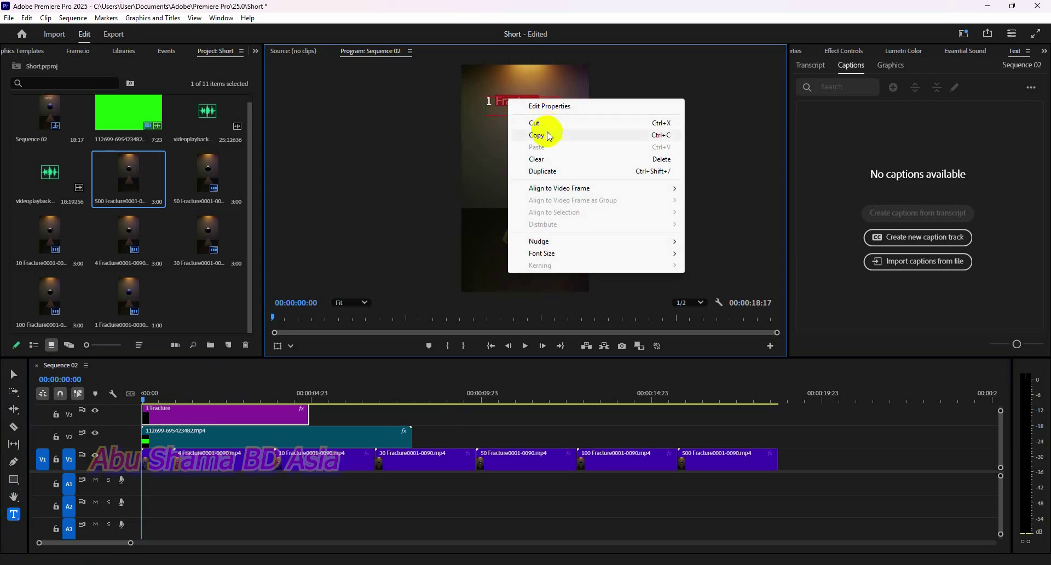
click(542, 133)
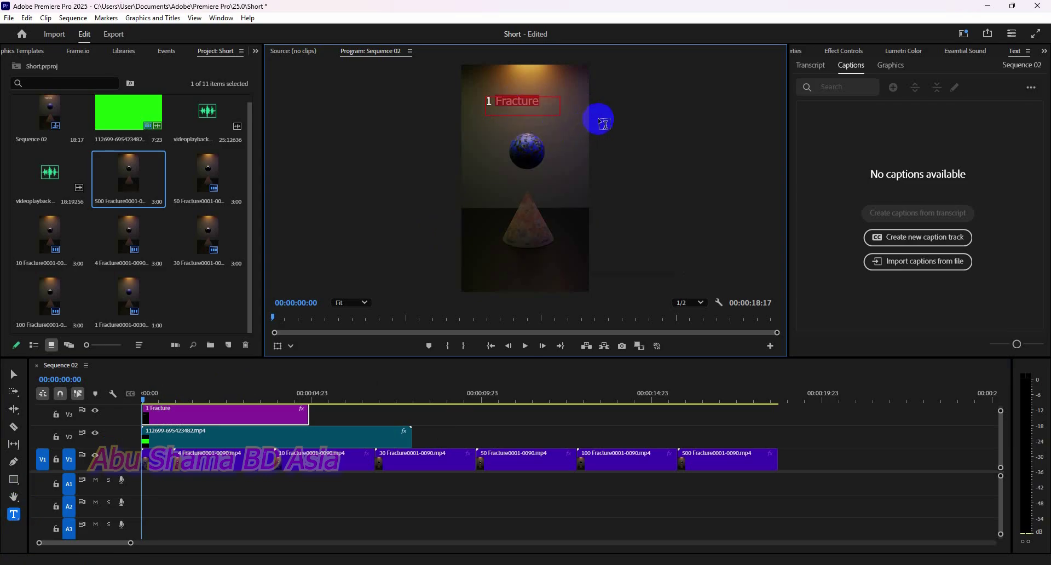
click(14, 374)
drag(536, 107, 542, 86)
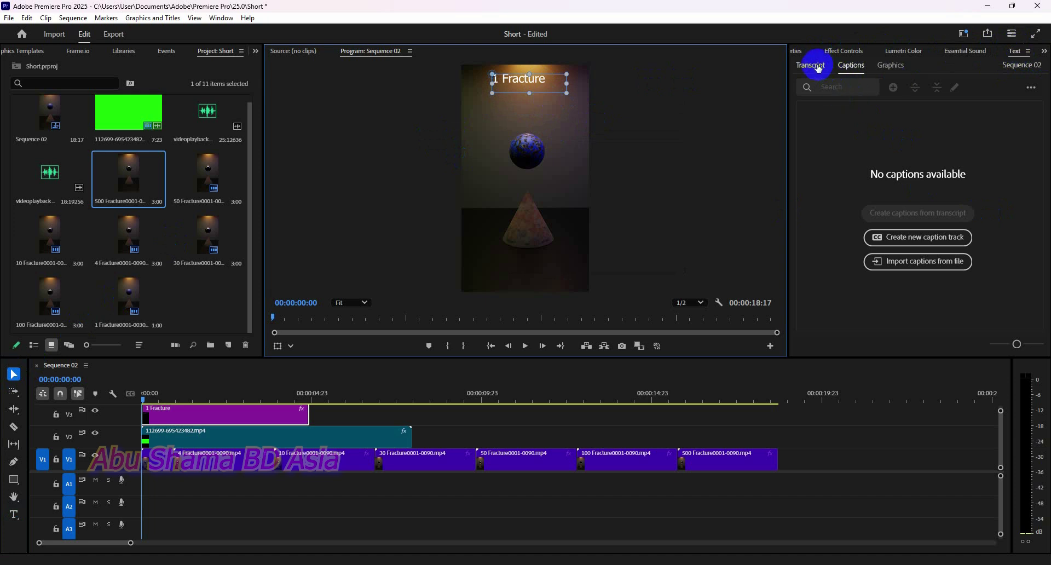
- Style the 1 Fracture title in bold with faux italic and a red FF0000 fill
click(843, 50)
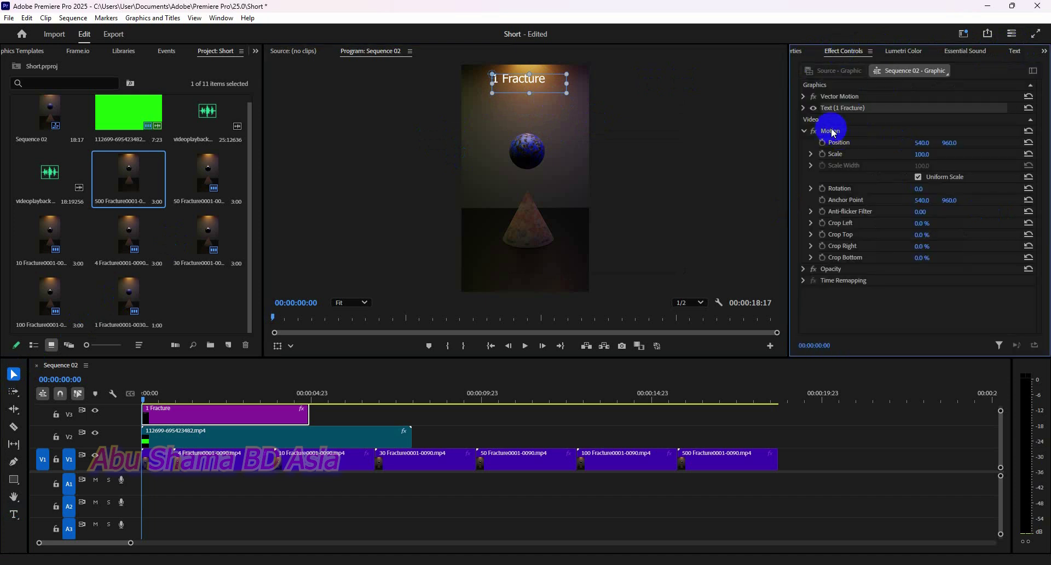
click(803, 107)
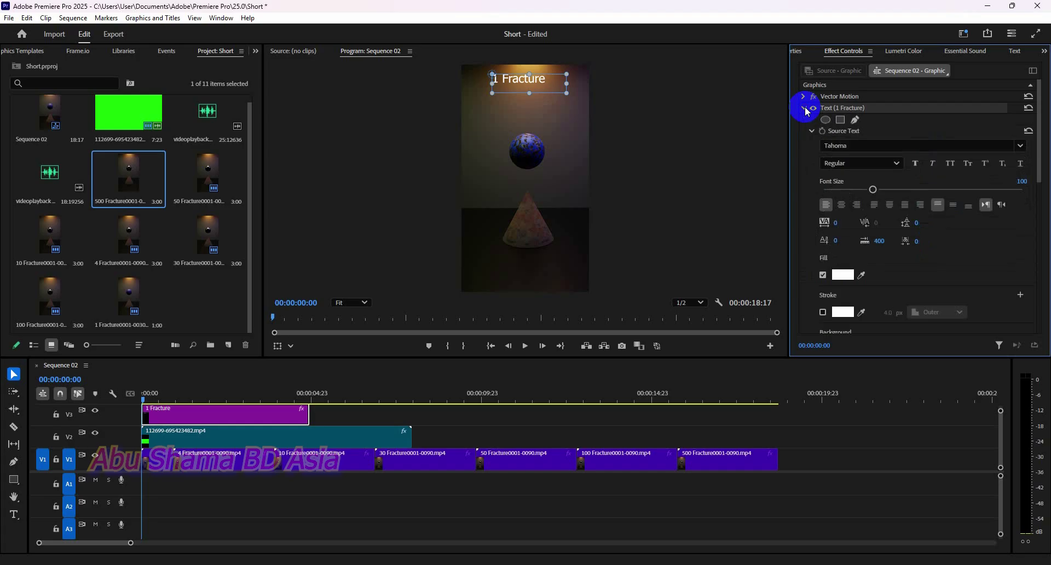
click(875, 163)
click(862, 196)
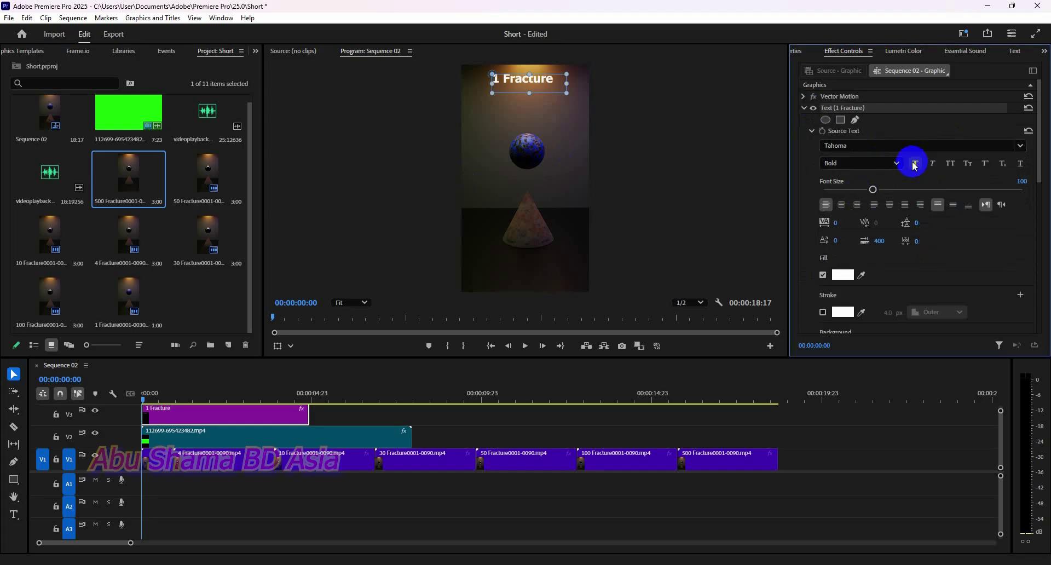
click(932, 163)
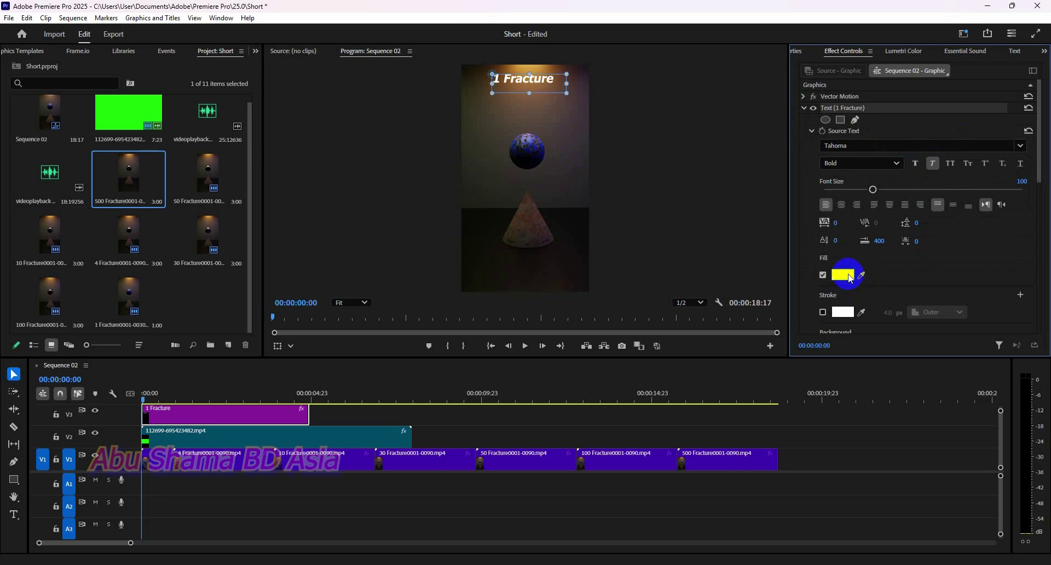
click(843, 274)
click(532, 350)
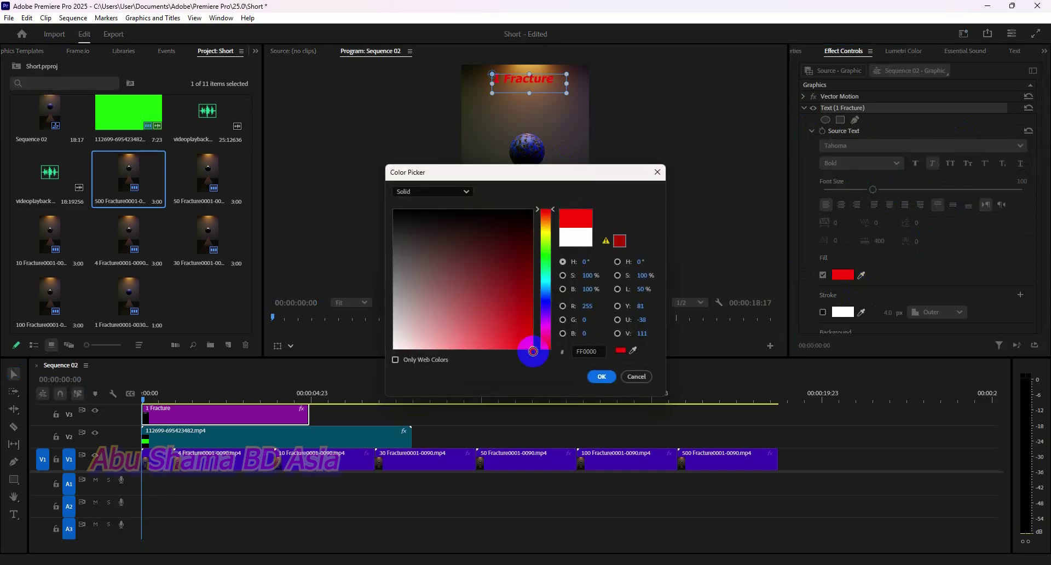
click(597, 377)
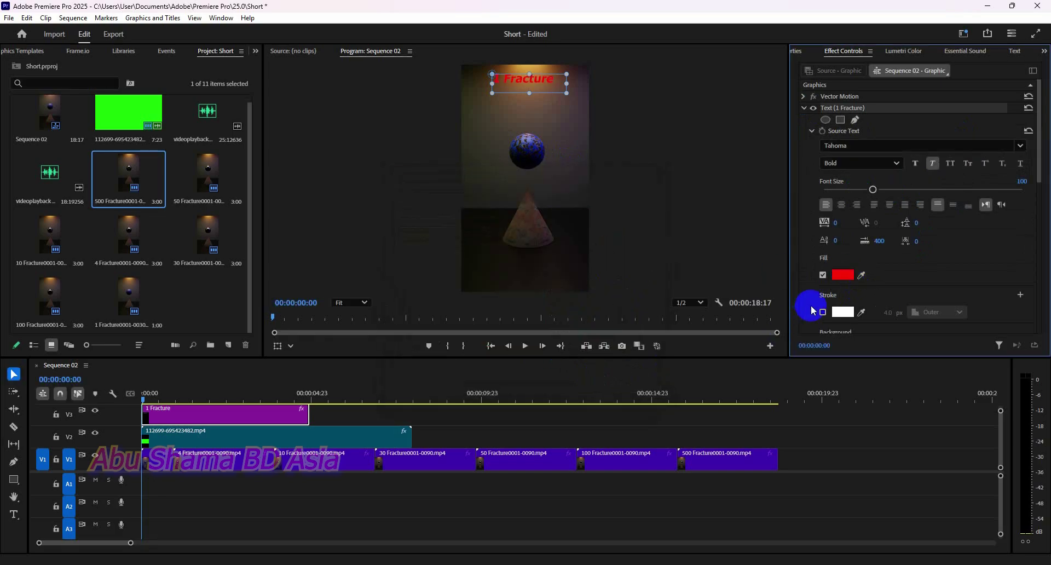
- Enable an outer stroke on the 1 Fracture title and color it near-white, FFFCFC
scroll(848, 301, down, 2)
click(822, 268)
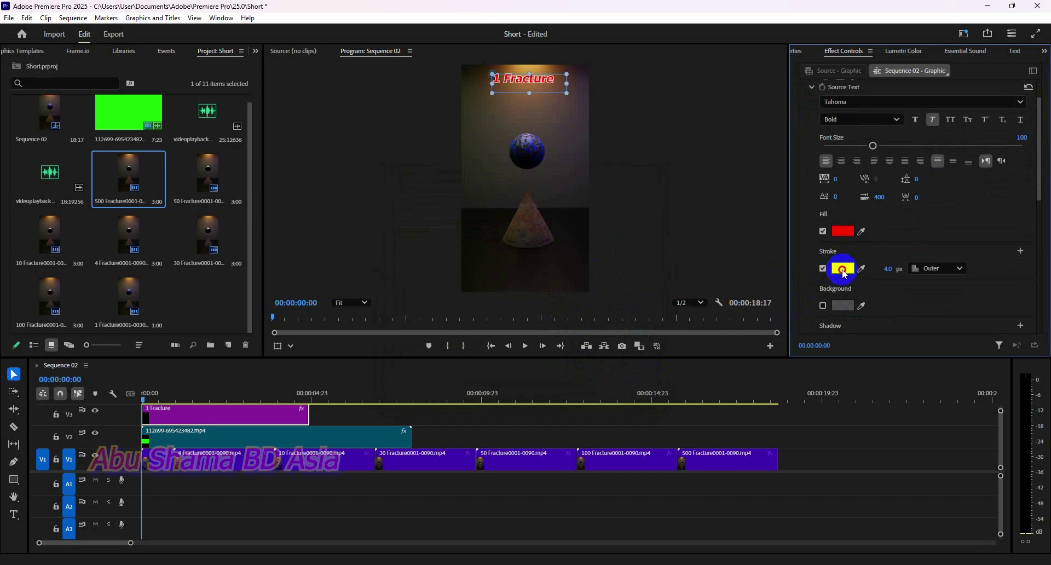
click(842, 269)
click(430, 328)
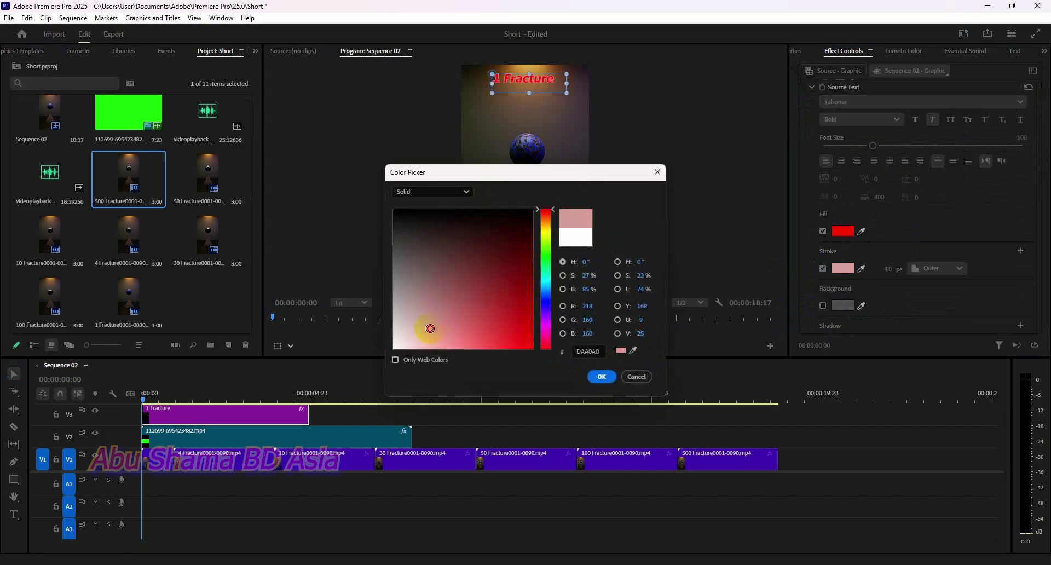
click(394, 349)
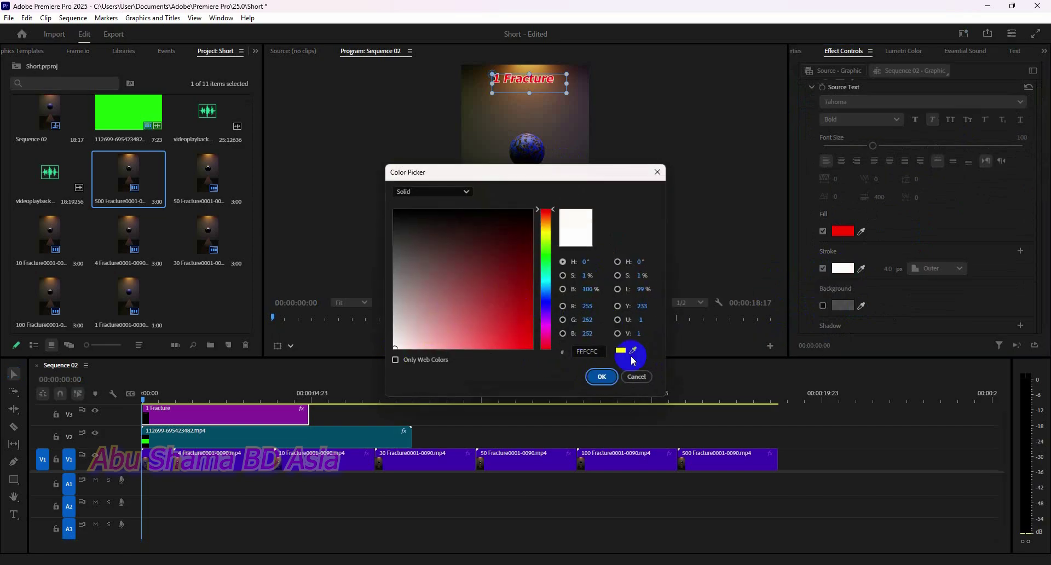
click(601, 373)
- Enable a shadow on the 1 Fracture title and set its color to blue
scroll(821, 303, down, 2)
click(823, 299)
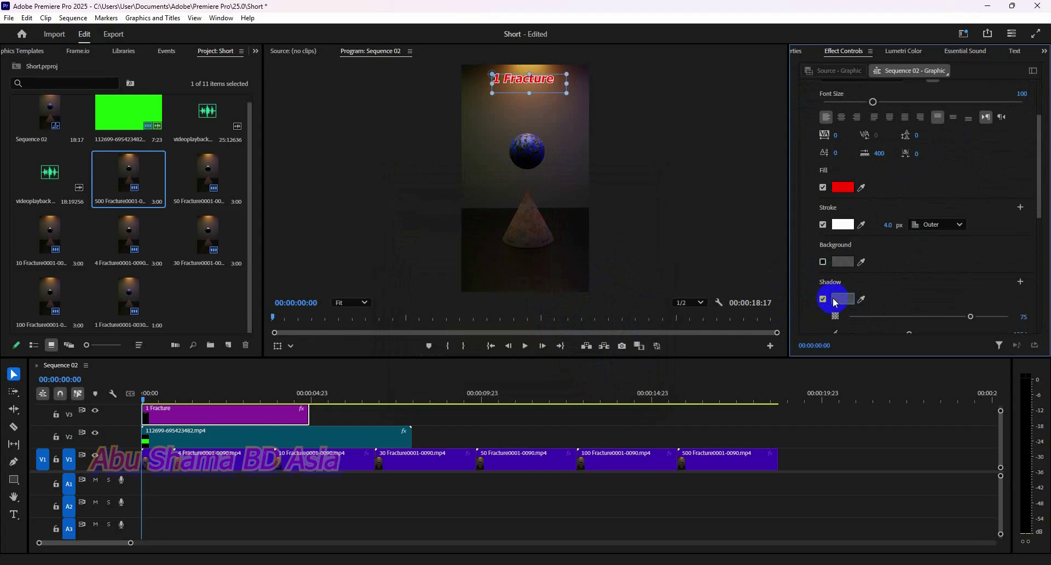
click(842, 298)
mouse_move(546, 289)
mouse_down()
mouse_move(544, 227)
mouse_move(549, 304)
mouse_up()
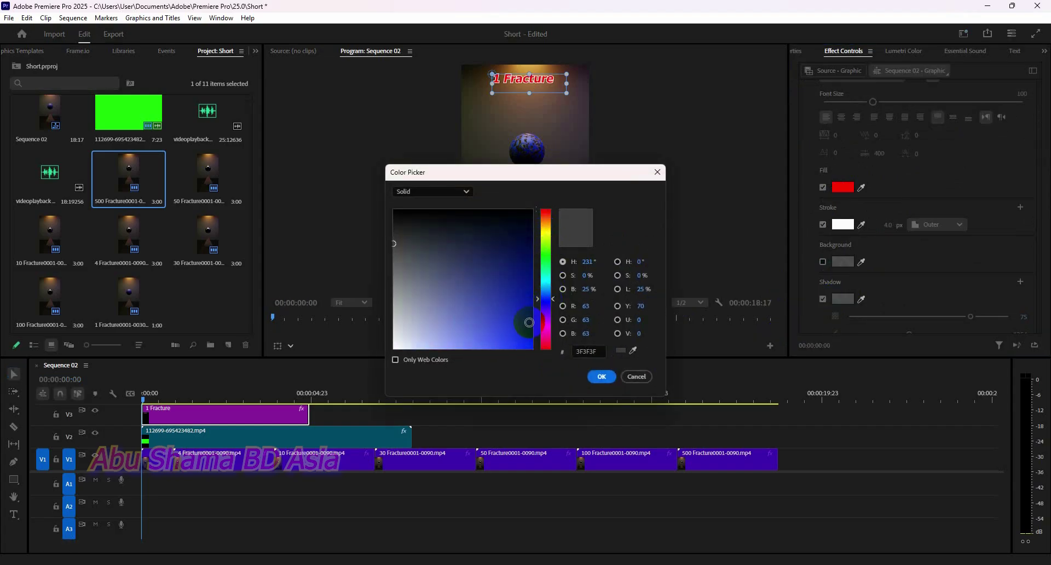
click(532, 347)
click(601, 377)
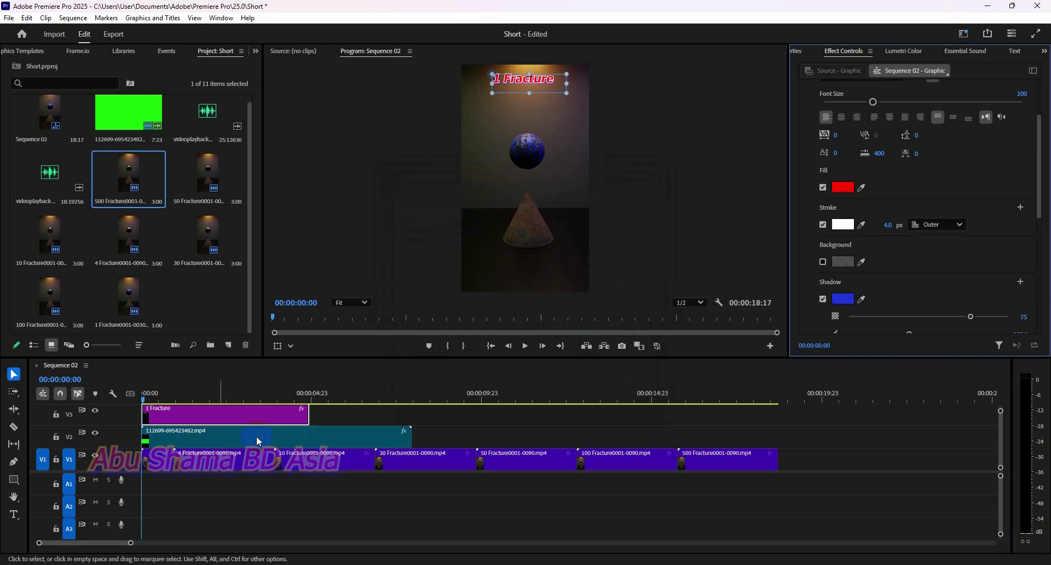
- Trim the 1 Fracture title on track V3 to end with the first video clip
drag(308, 416, 173, 419)
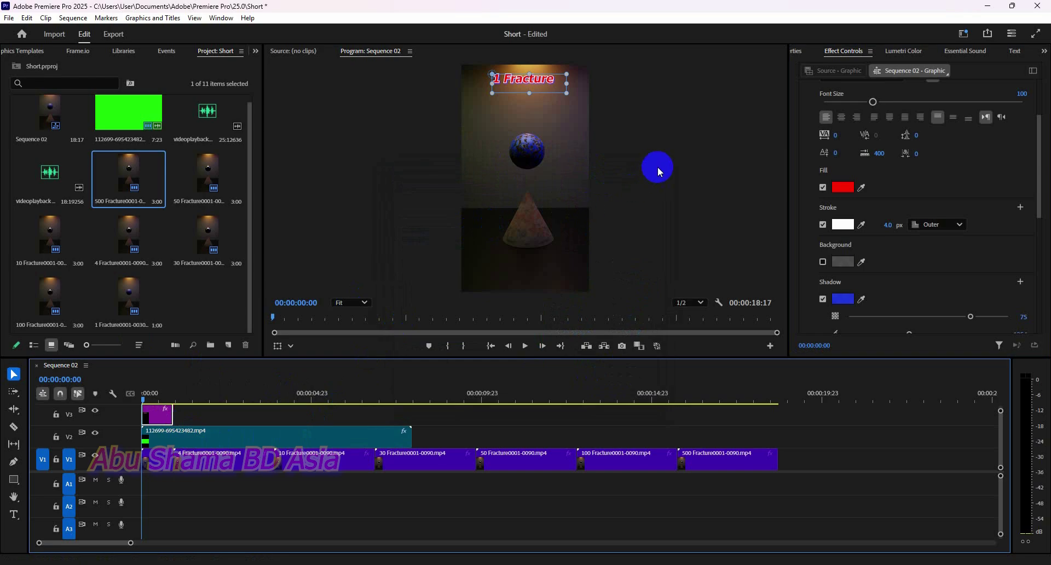
click(658, 166)
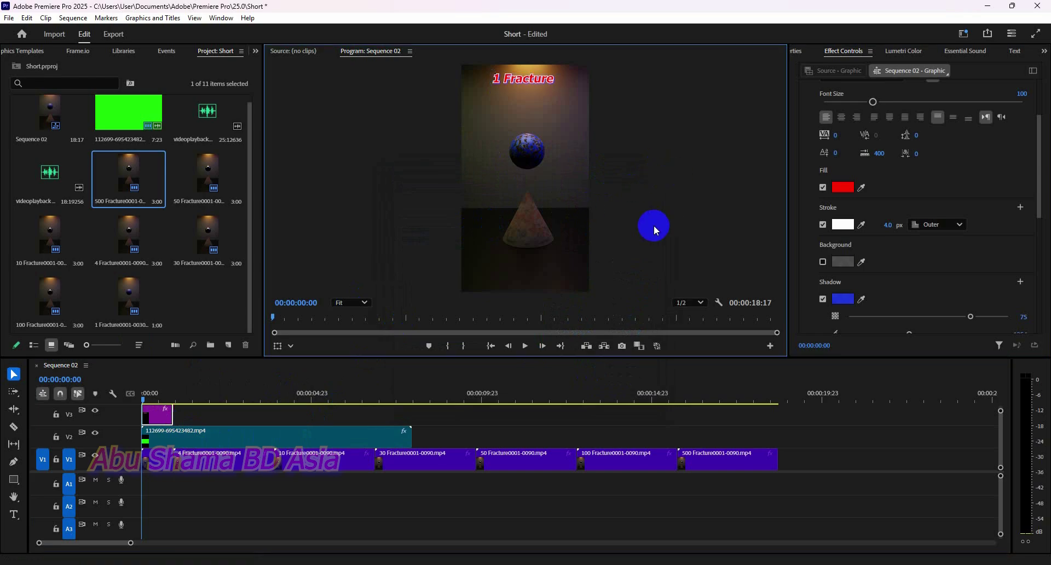
click(165, 420)
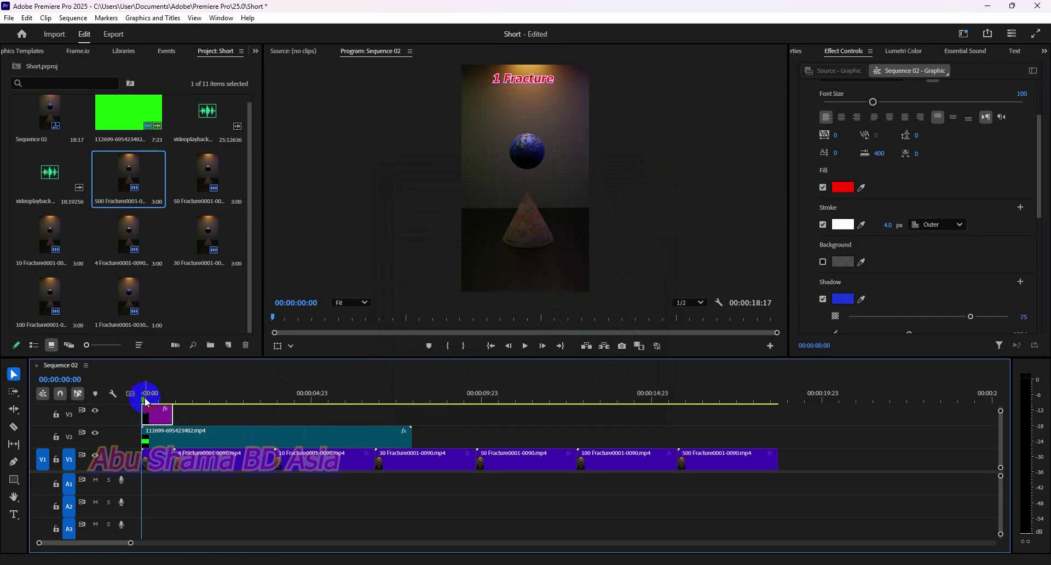
- Paste a copy of the title directly after the first on V3 and extend it to the end of the 4 Fracture clip
drag(146, 403, 176, 400)
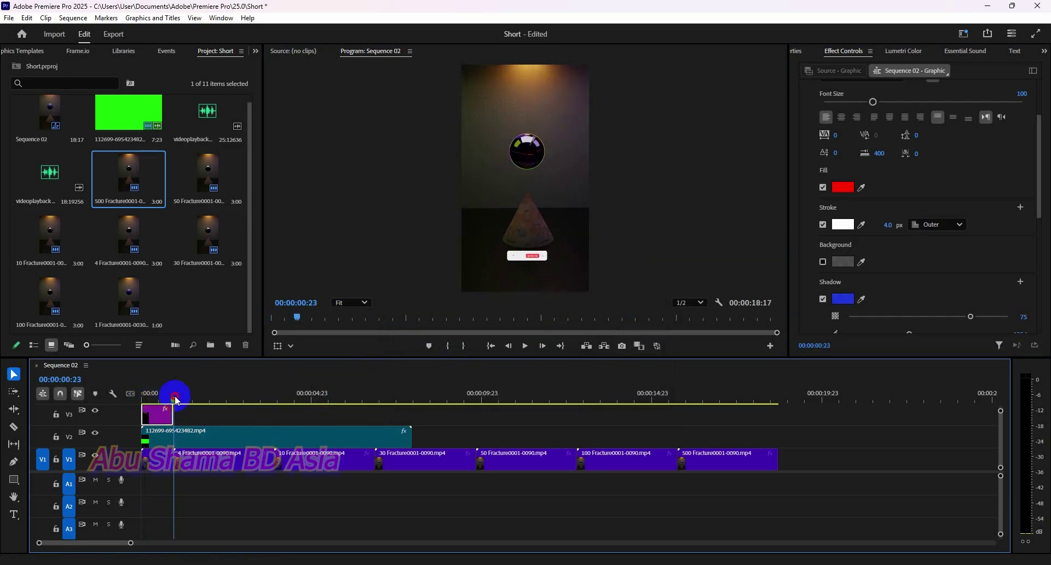
click(158, 421)
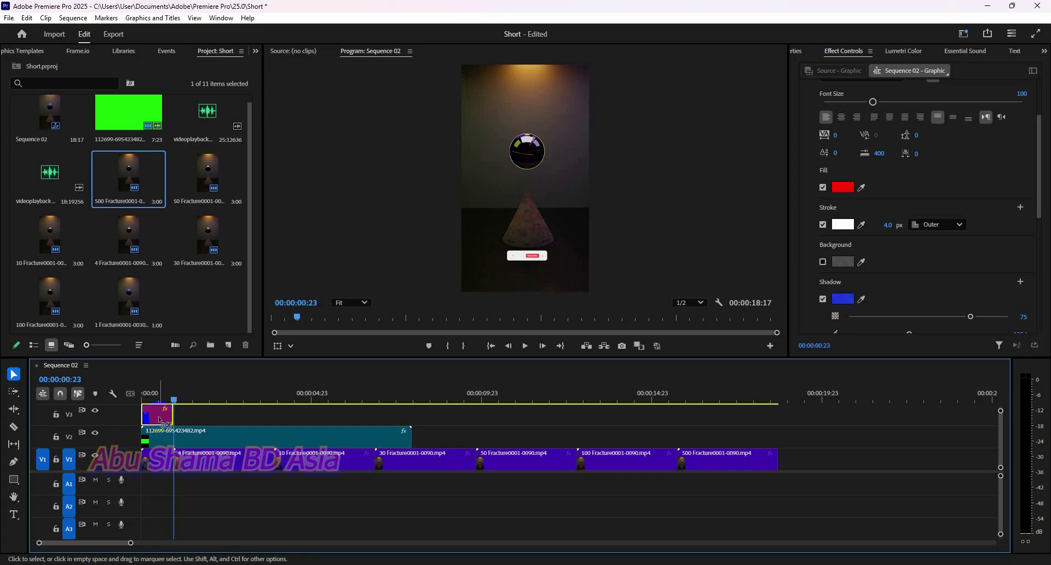
key(ctrl+v)
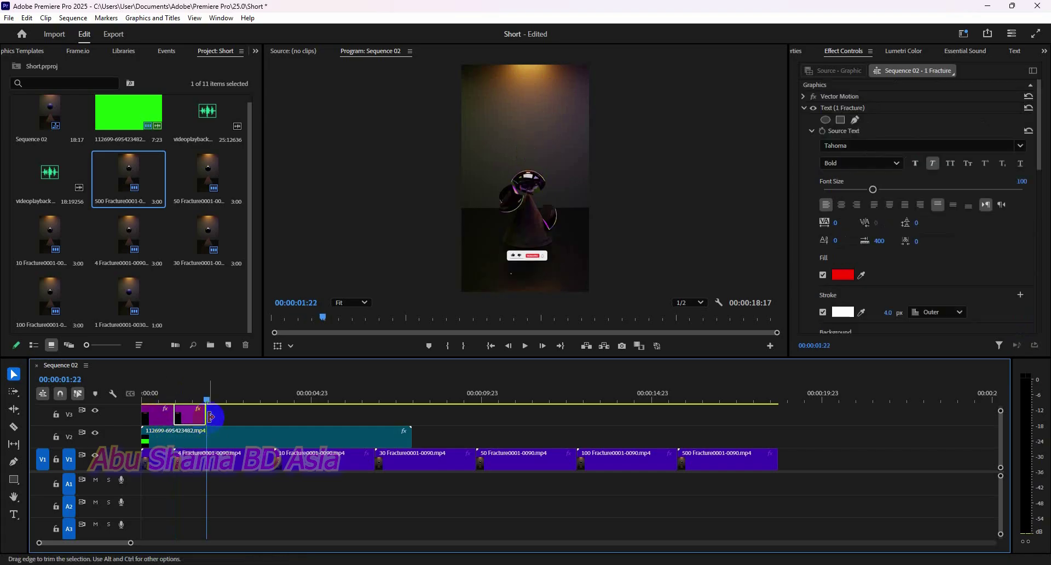
drag(208, 397, 278, 403)
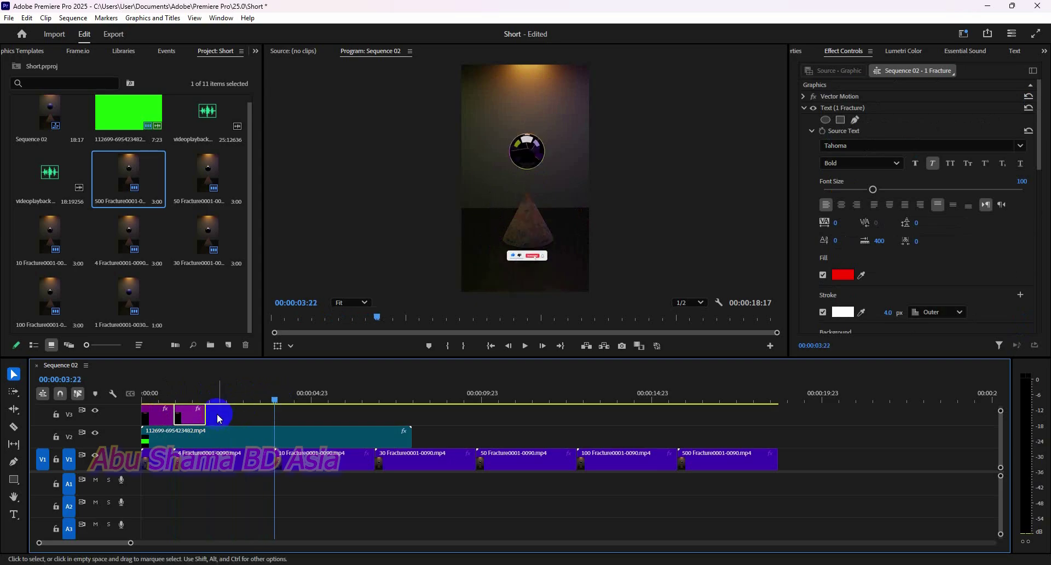
drag(206, 414, 274, 414)
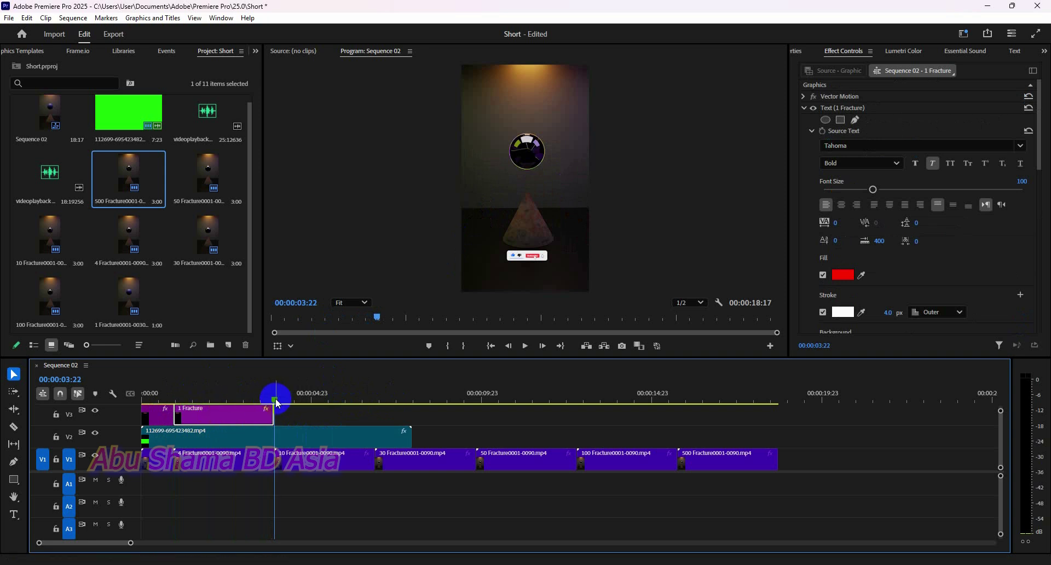
- Change the text of the second title on V3 to "4 Fracture"
drag(277, 403, 246, 402)
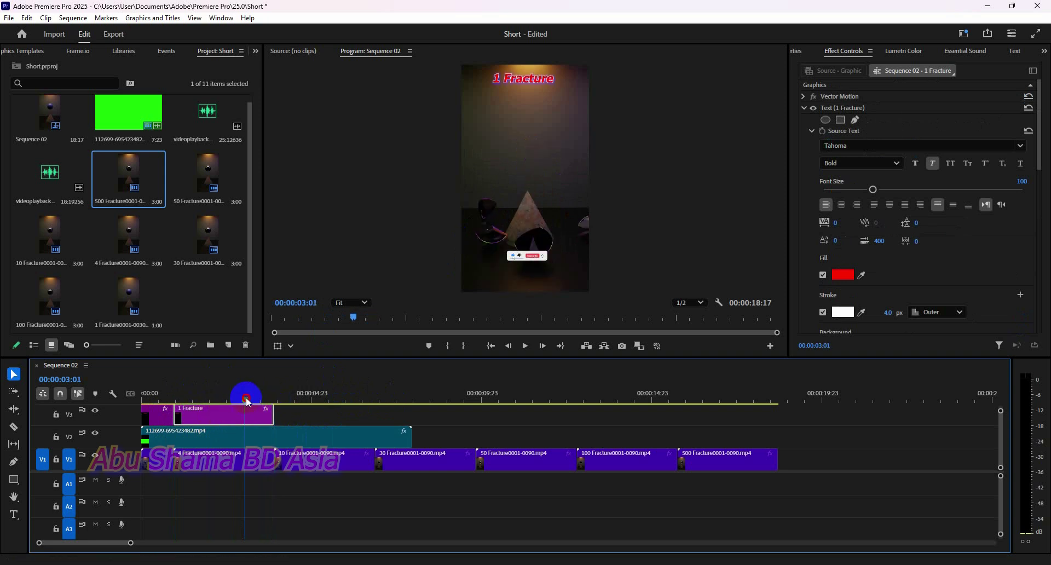
click(229, 421)
click(525, 69)
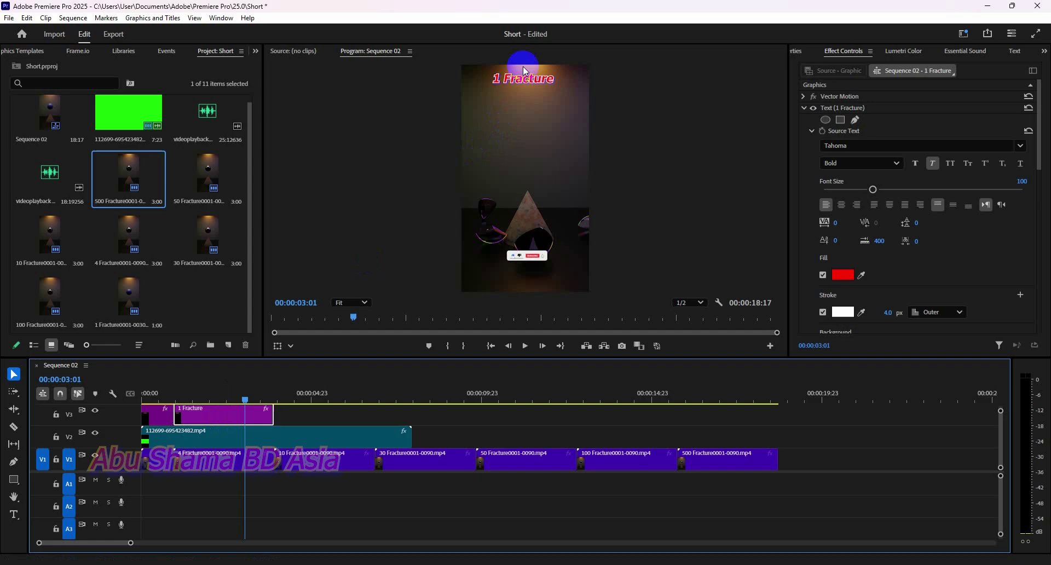
key(t)
click(502, 87)
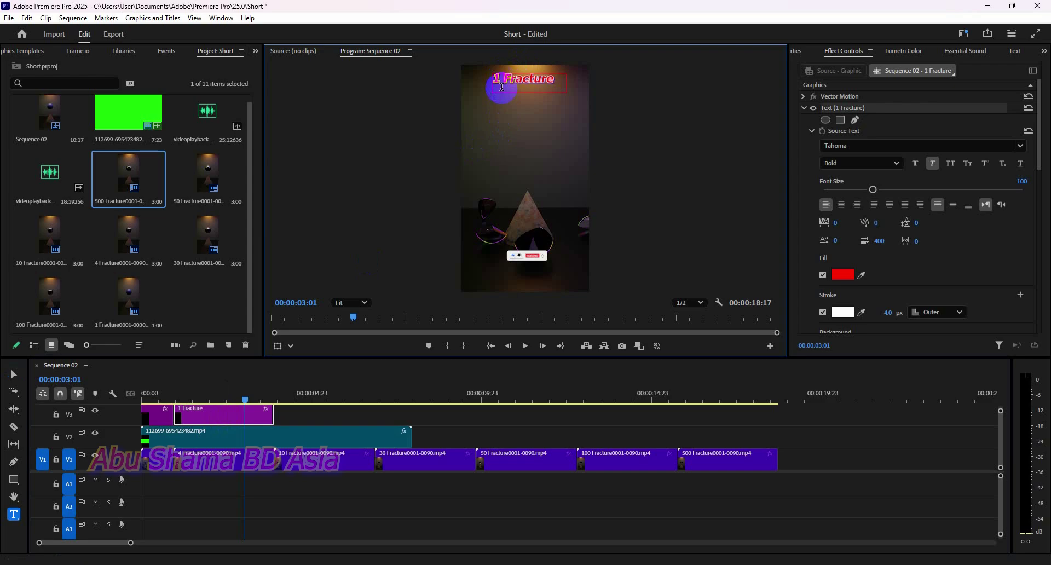
key(BackSpace)
key(BackSpace)
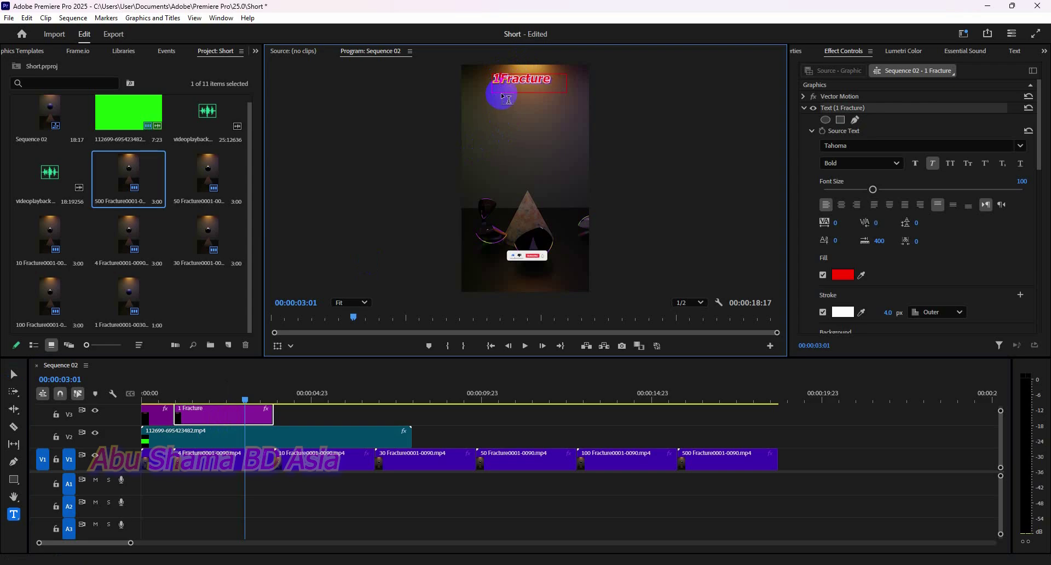
text(4)
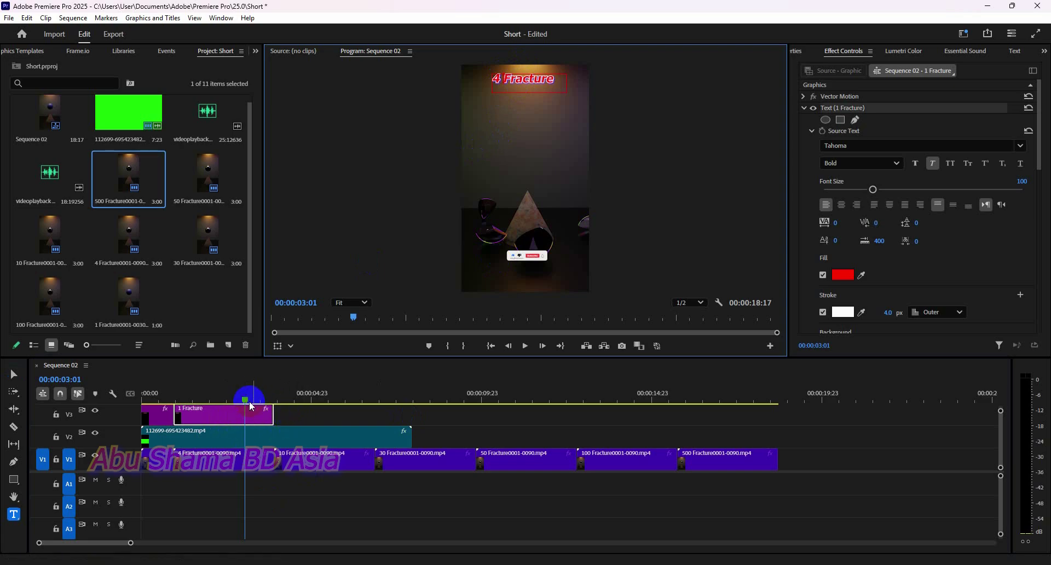
- Paste five copies of the 4 Fracture title end to end on V3, covering the 10, 30, 50, 100 and 500 Fracture clips
click(276, 398)
drag(276, 404, 277, 404)
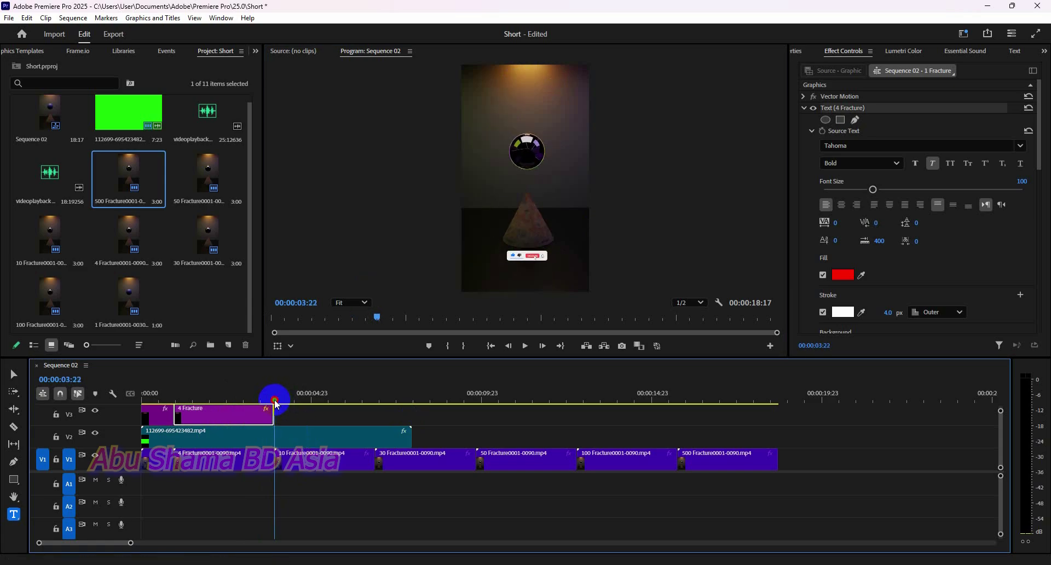
click(254, 423)
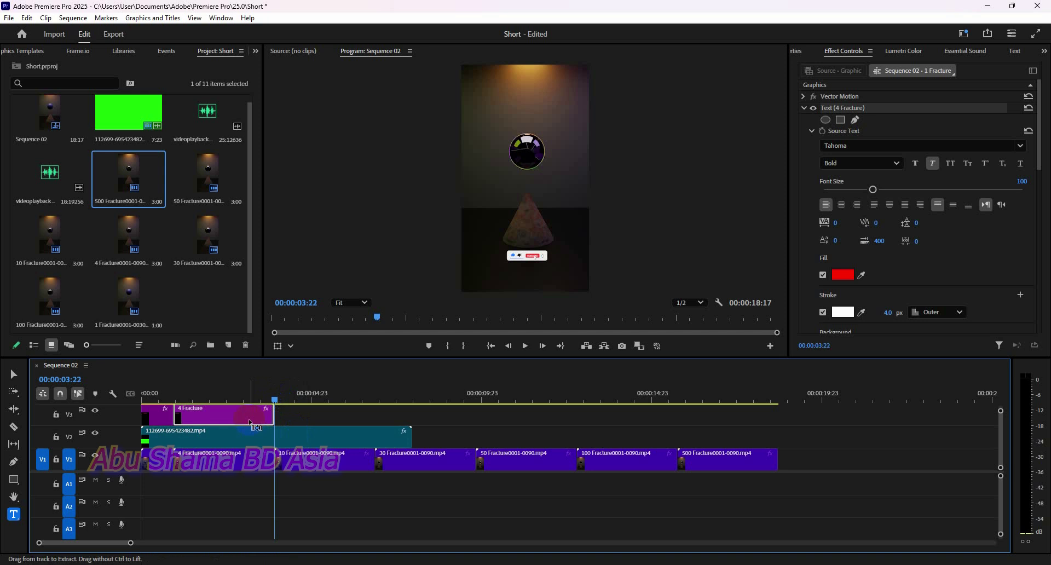
key(ctrl+v)
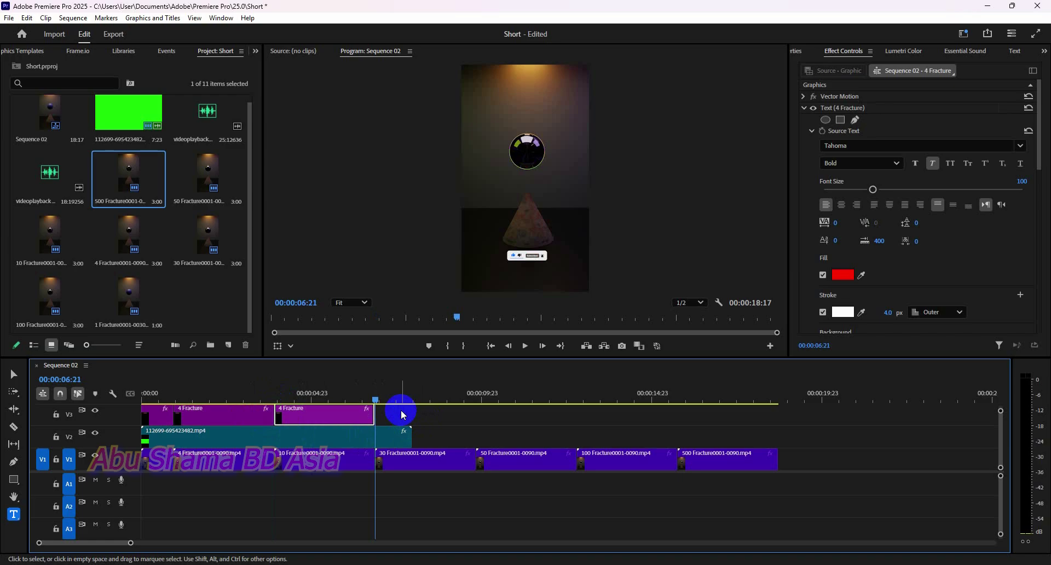
key(ctrl+v)
key(ctrl+v)
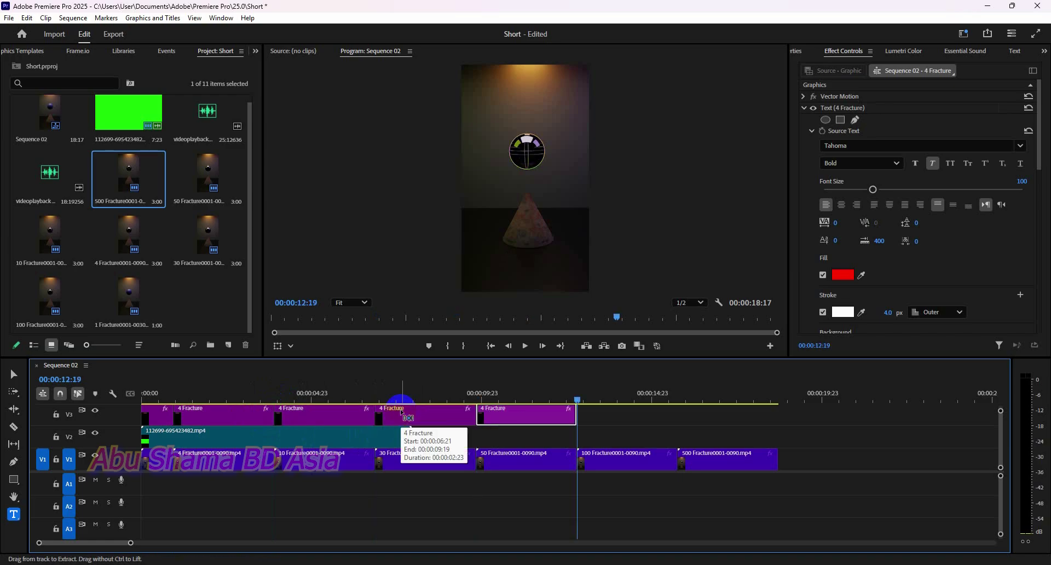
key(ctrl+v)
key(ctrl+v)
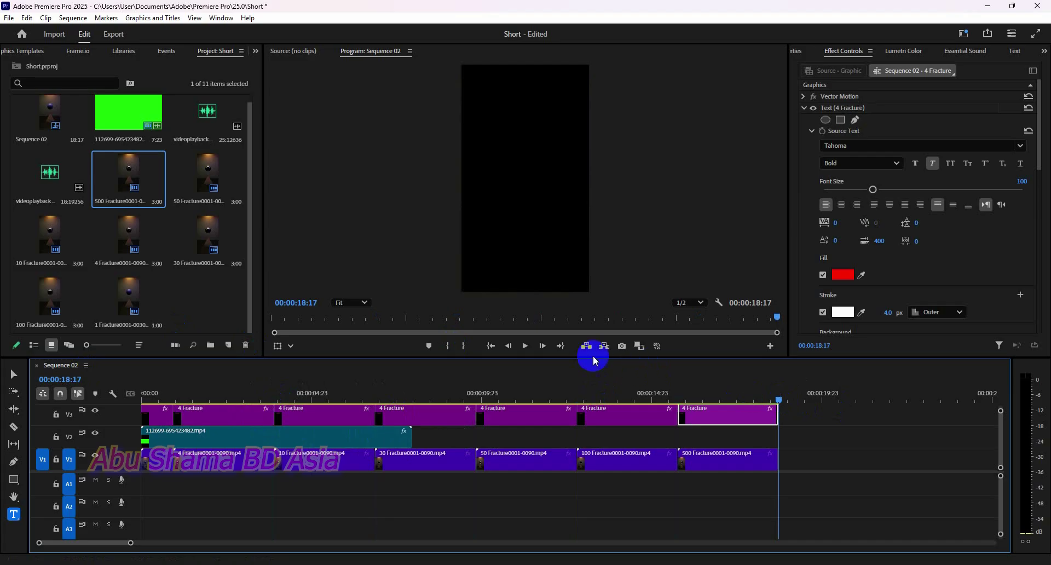
- Change the text of the last title on V3, above the 500 Fracture clip, to "500 Fracture"
click(561, 346)
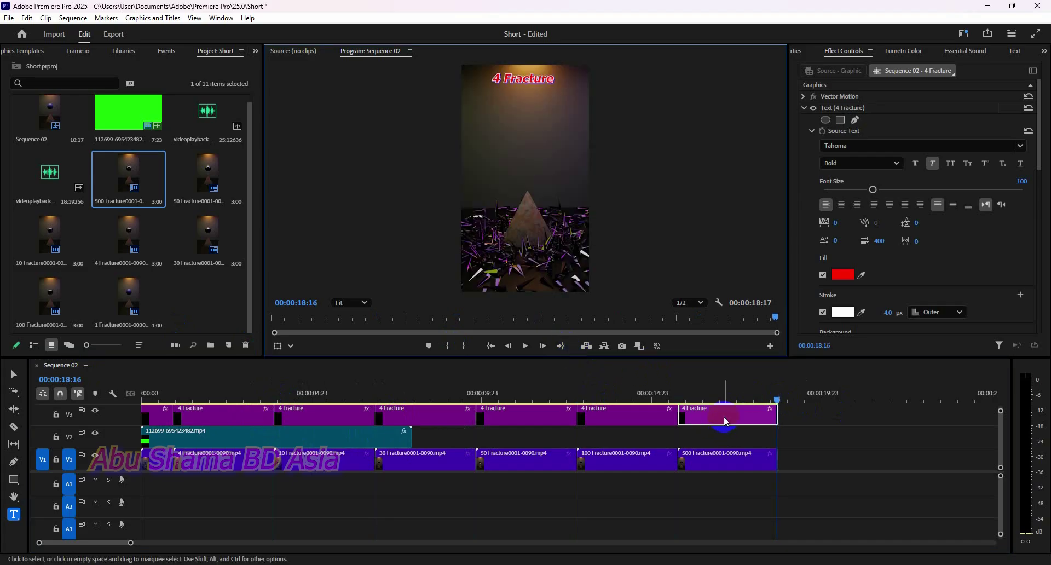
click(503, 78)
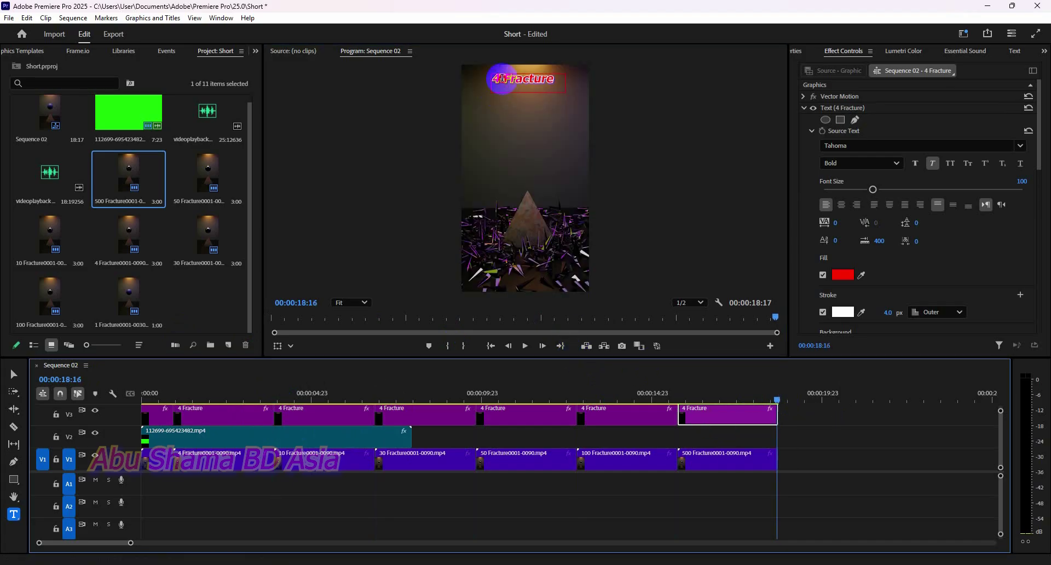
click(501, 79)
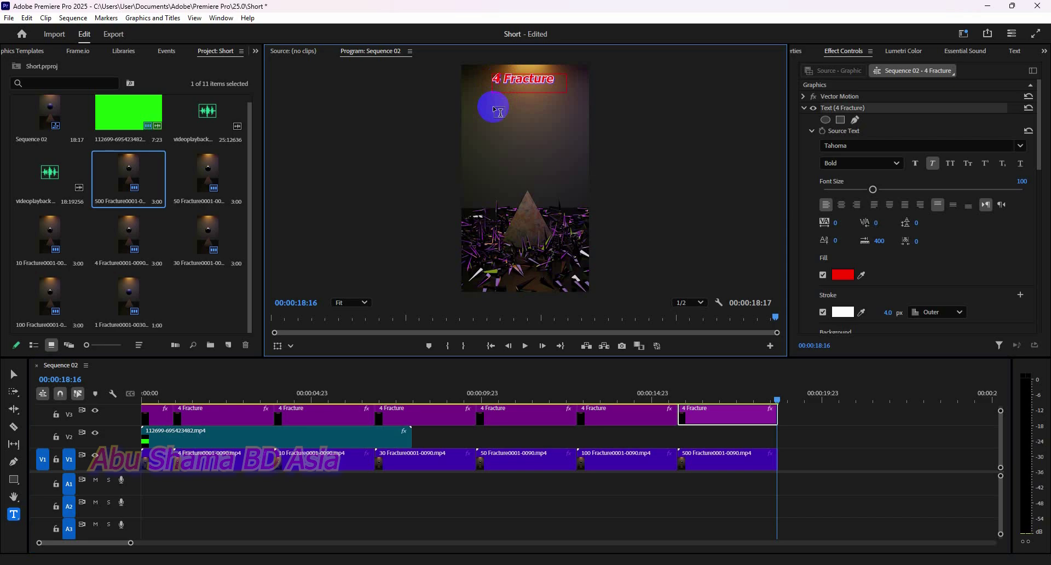
key(BackSpace)
text(500)
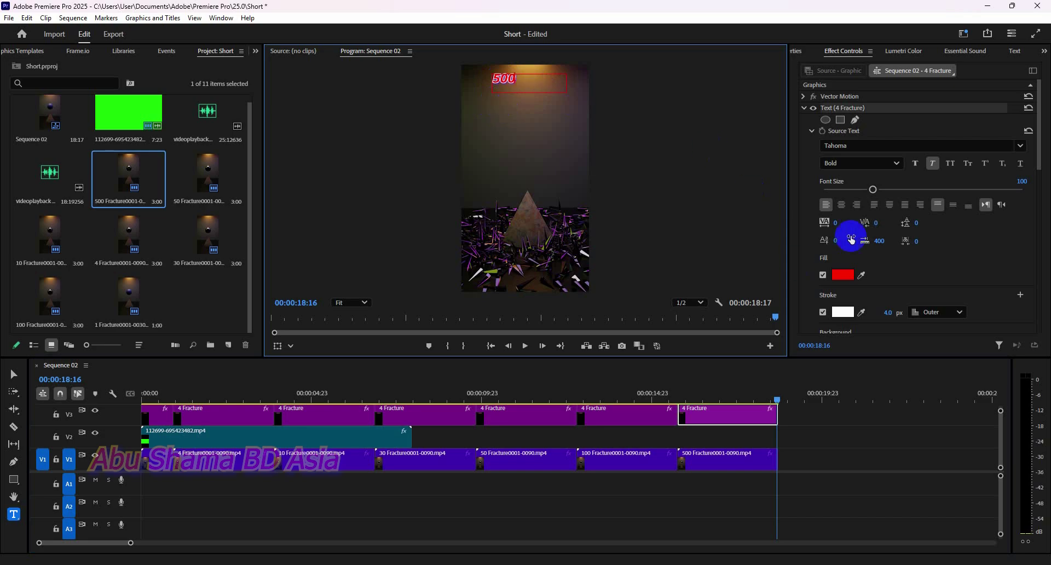
- Reduce the font size of the 500 Fracture title to 89 so the whole text fits its box
click(872, 189)
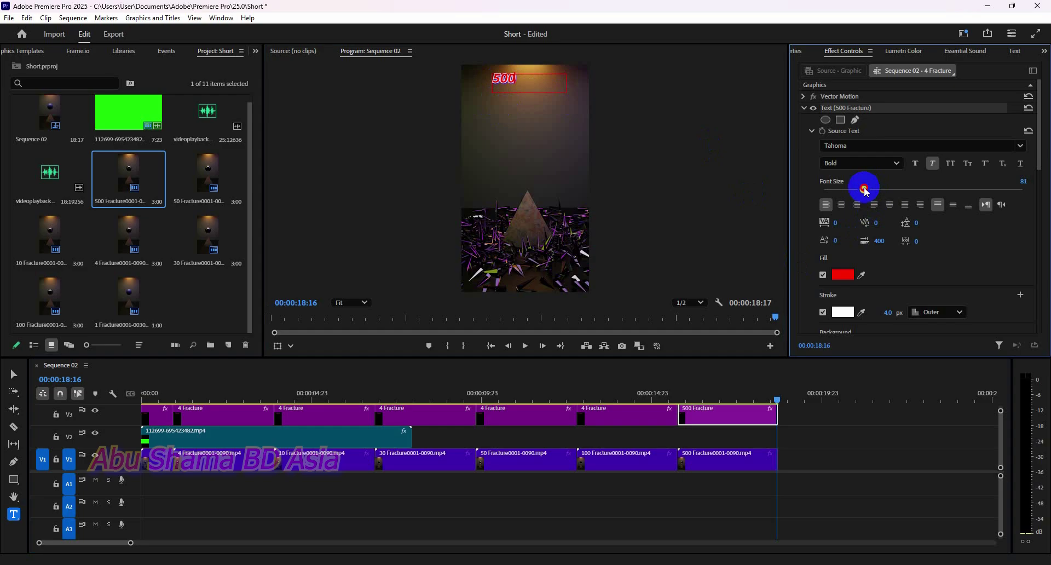
click(14, 374)
click(874, 190)
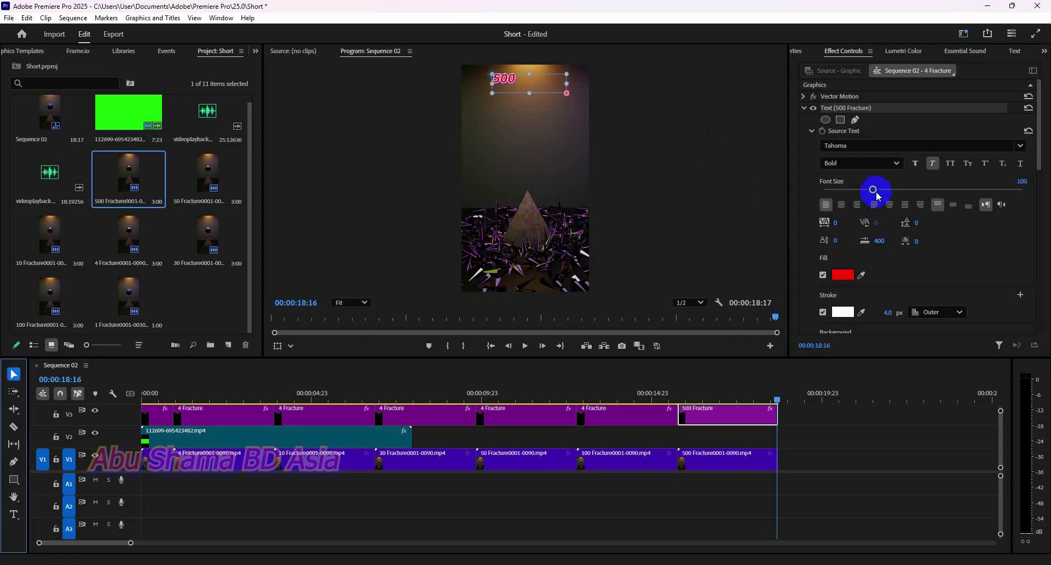
drag(877, 192, 868, 190)
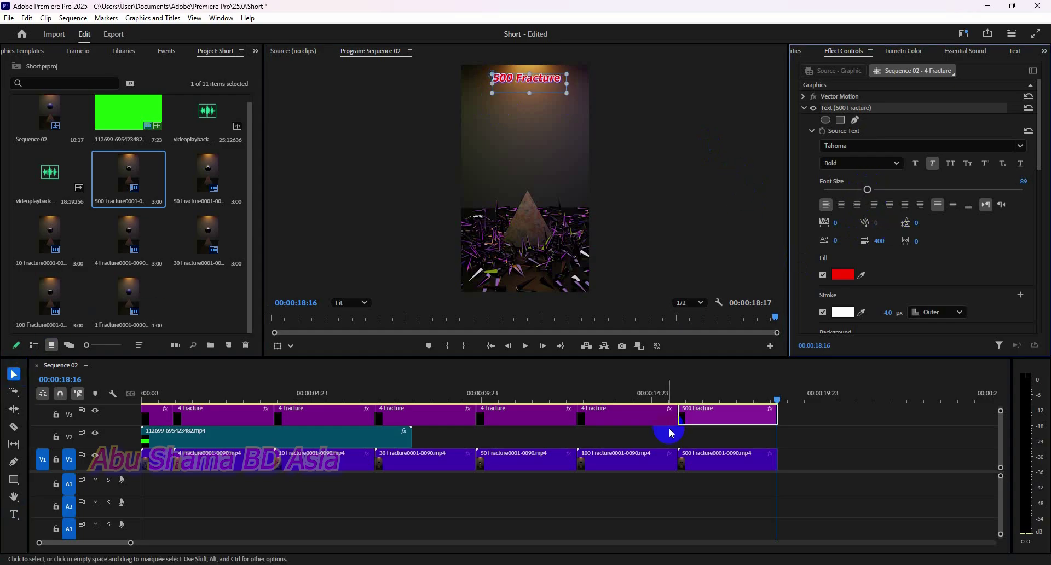
- Change the title above the 100 Fracture clip to "100 Fracture" and reduce its font size to 86
drag(777, 403, 657, 401)
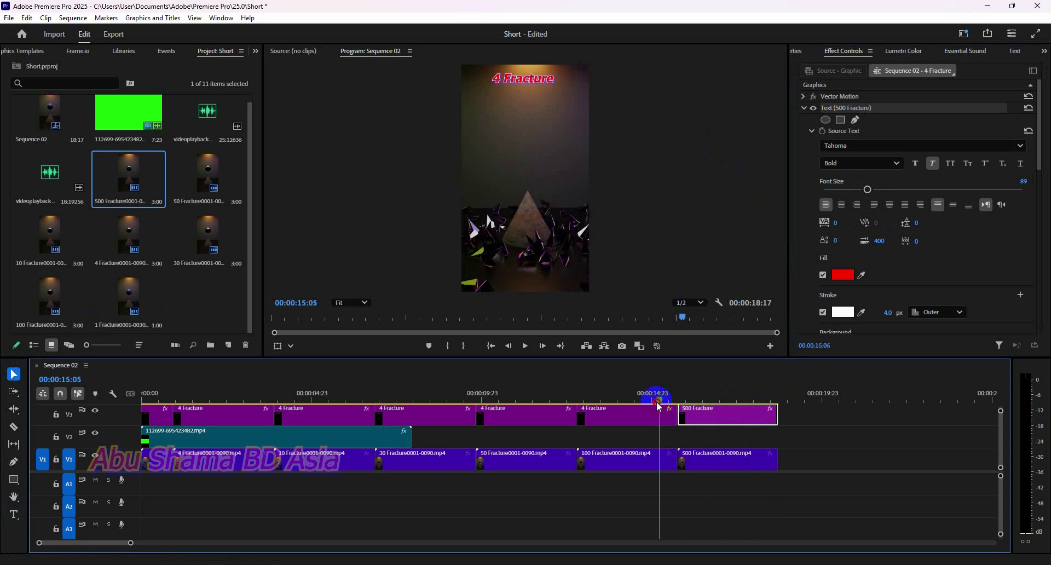
click(498, 80)
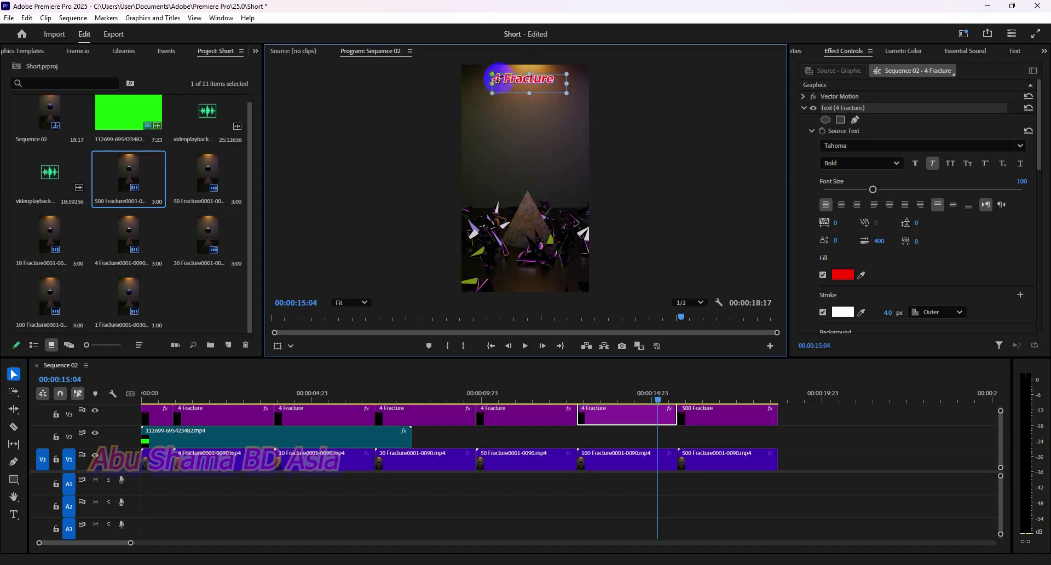
double_click(497, 78)
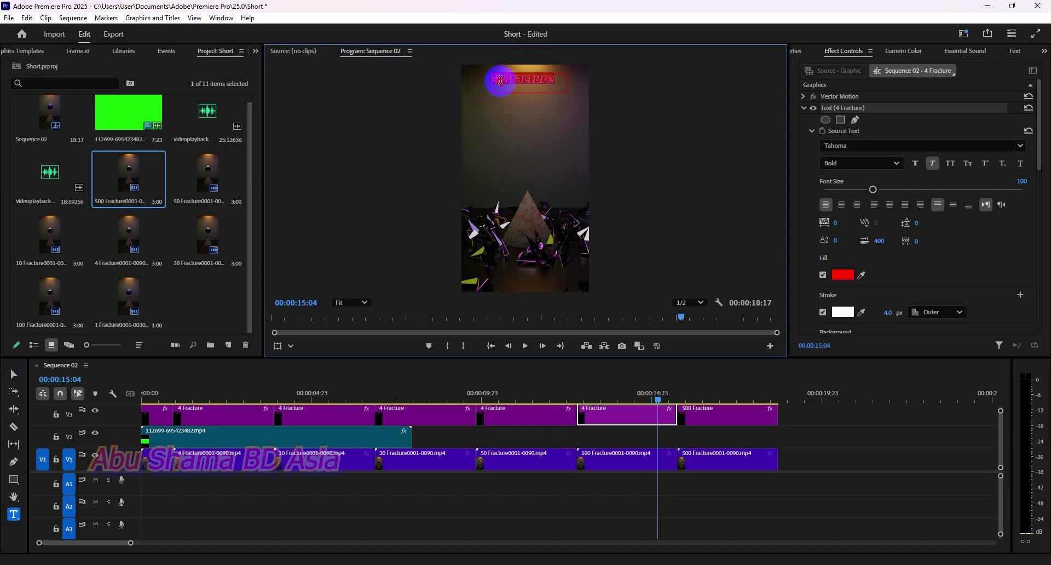
click(502, 89)
key(BackSpace)
key(BackSpace)
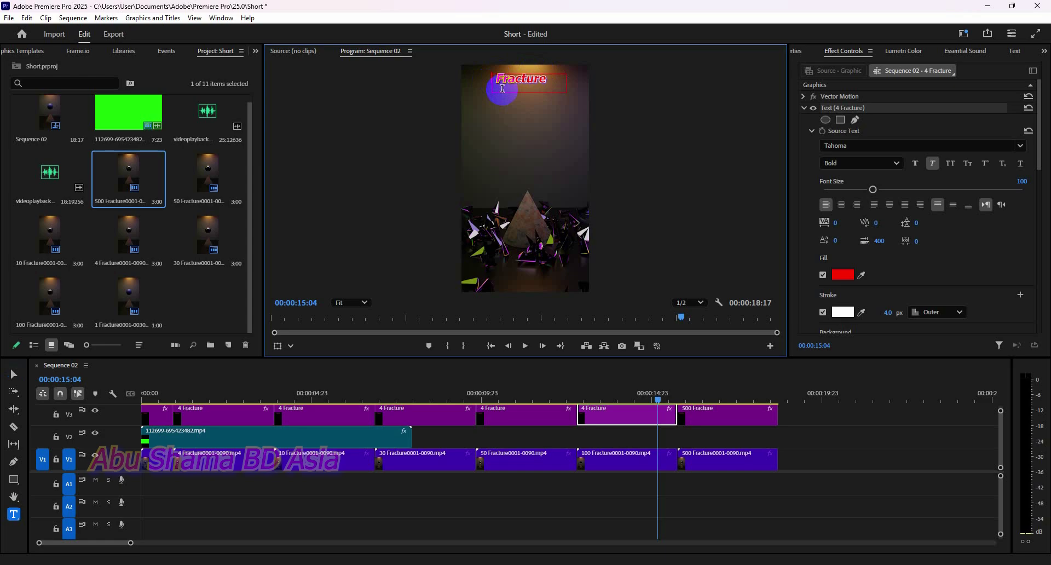
key(ctrl+a)
text(100)
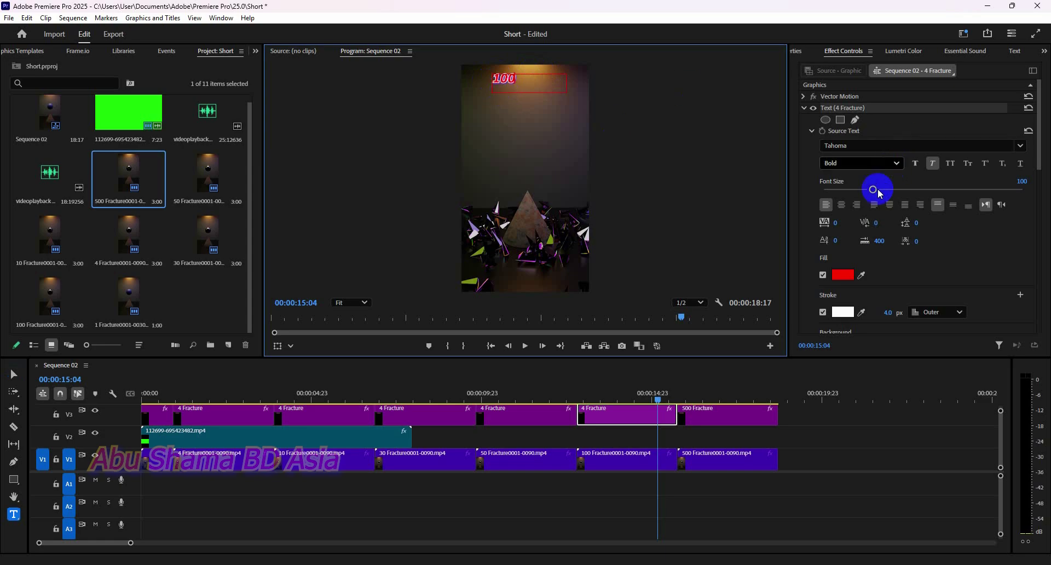
click(13, 373)
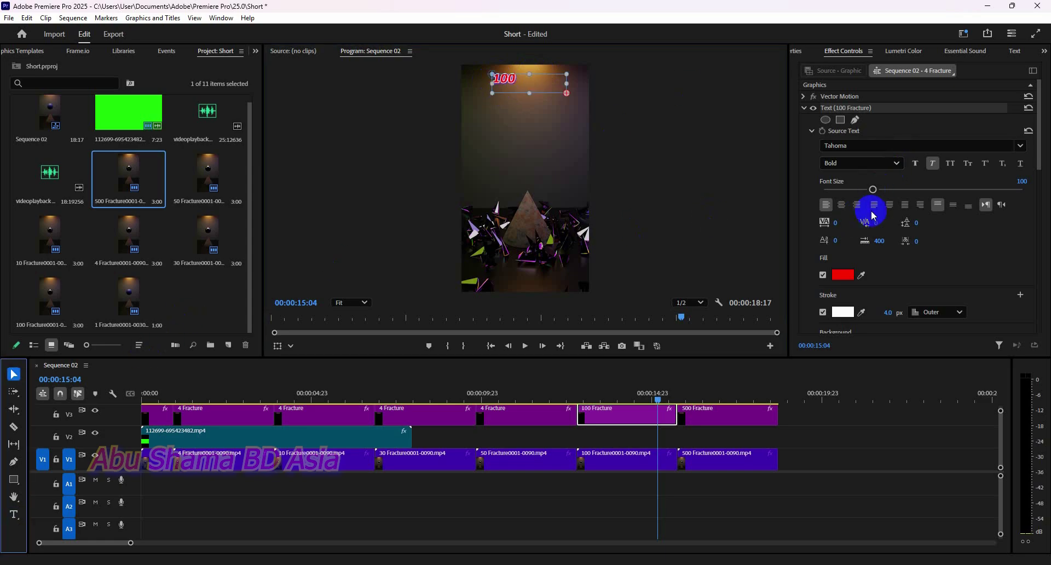
drag(873, 189, 866, 195)
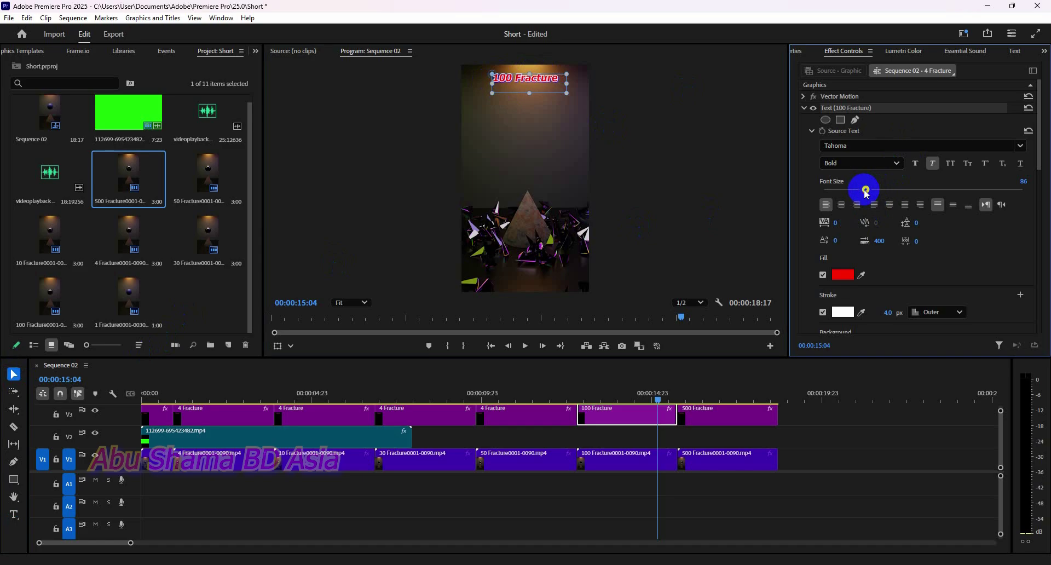
- Change the text of the title above the 50 Fracture clip to "50 Fracture"
drag(652, 393, 550, 395)
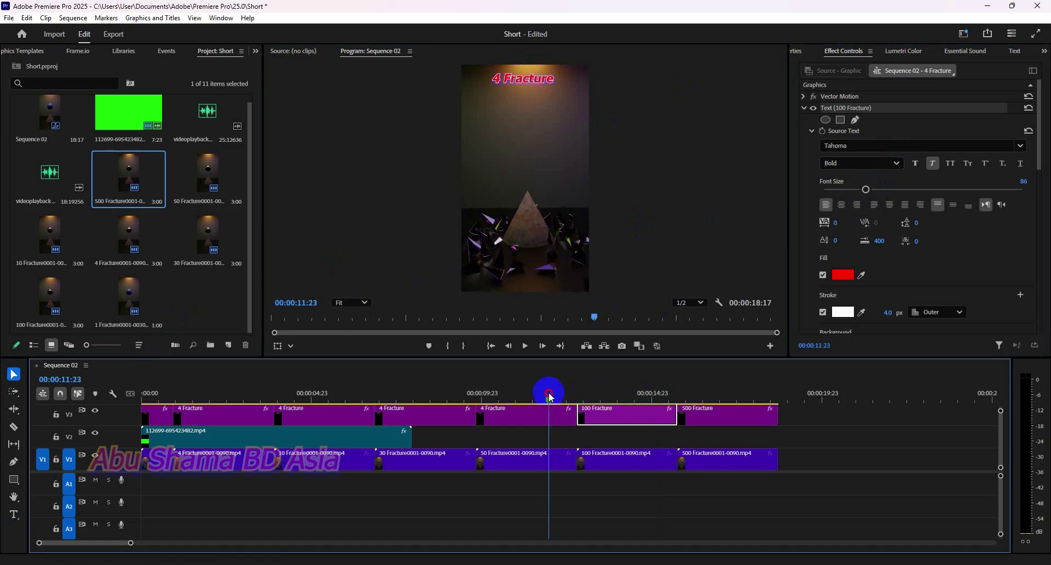
double_click(498, 78)
click(504, 107)
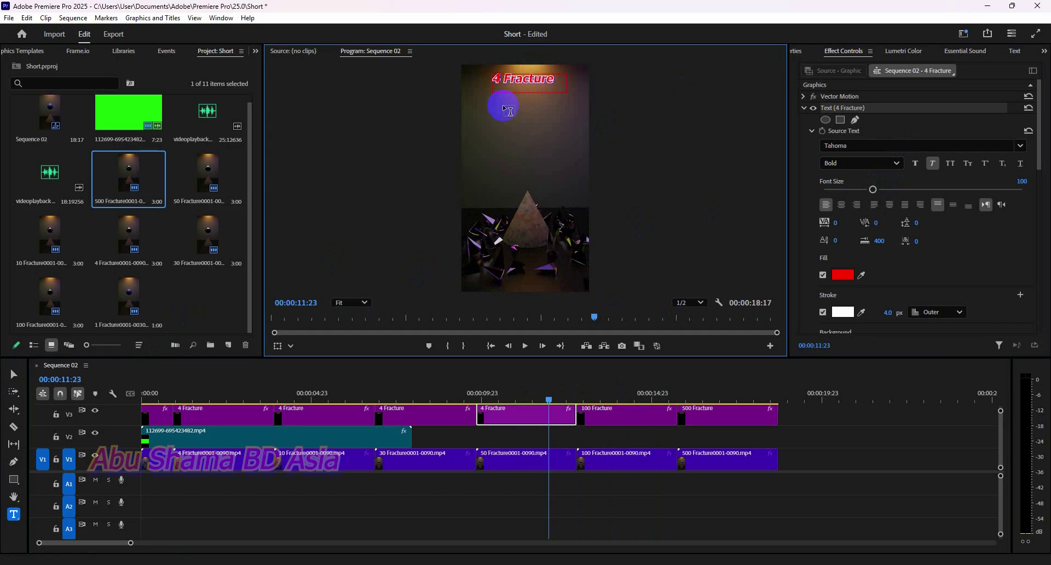
key(BackSpace)
text(50)
- Change the text of the title above the 30 Fracture clip to "30 Fracture"
click(550, 399)
drag(550, 402, 442, 421)
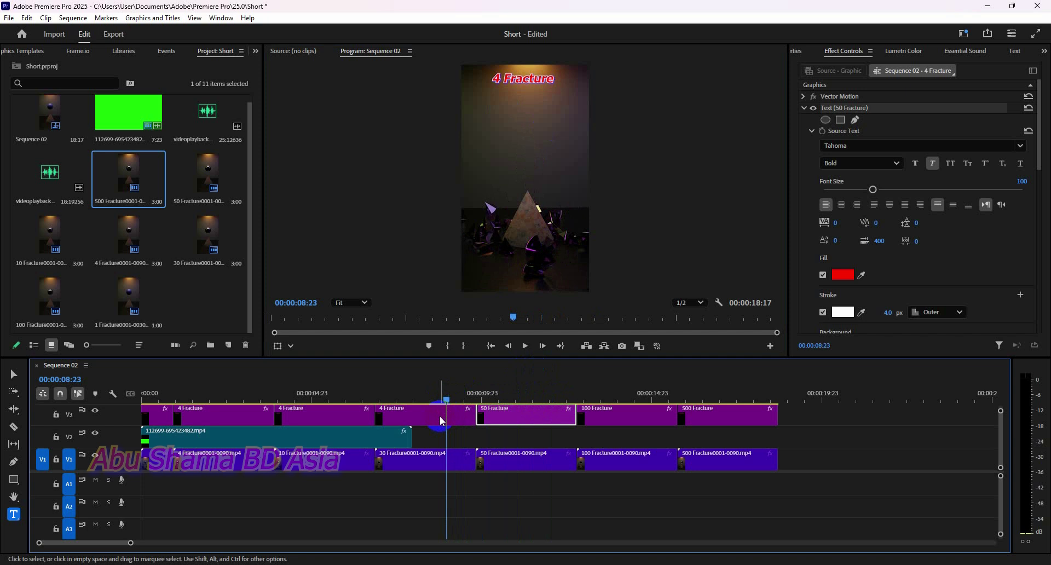
click(501, 82)
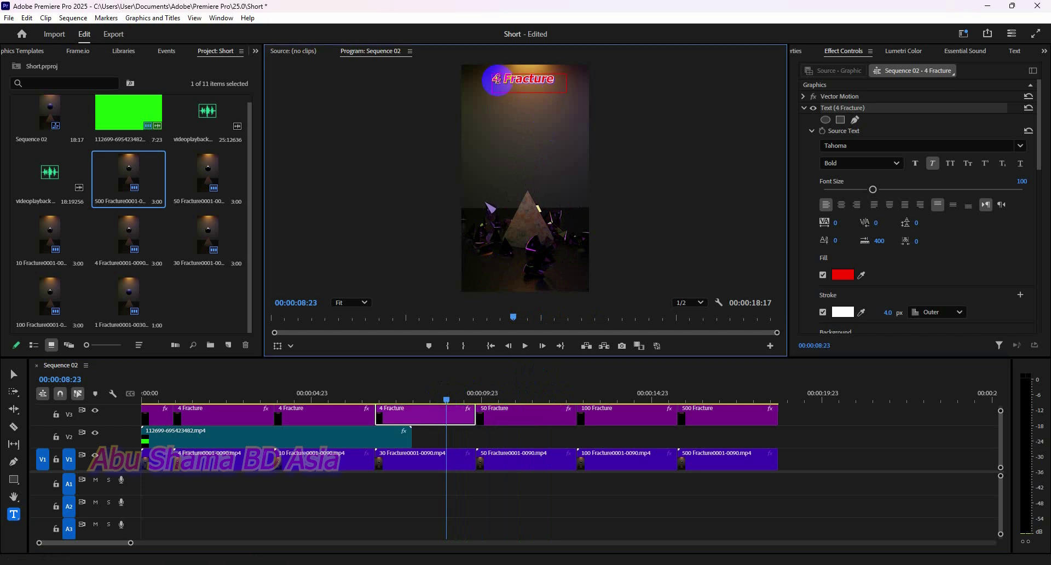
key(BackSpace)
key(BackSpace)
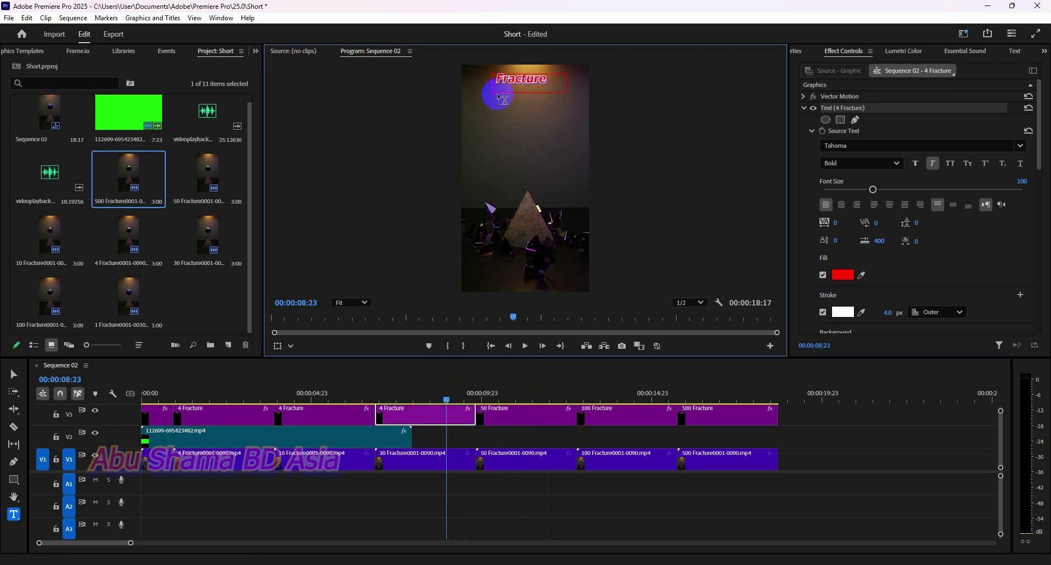
text(30)
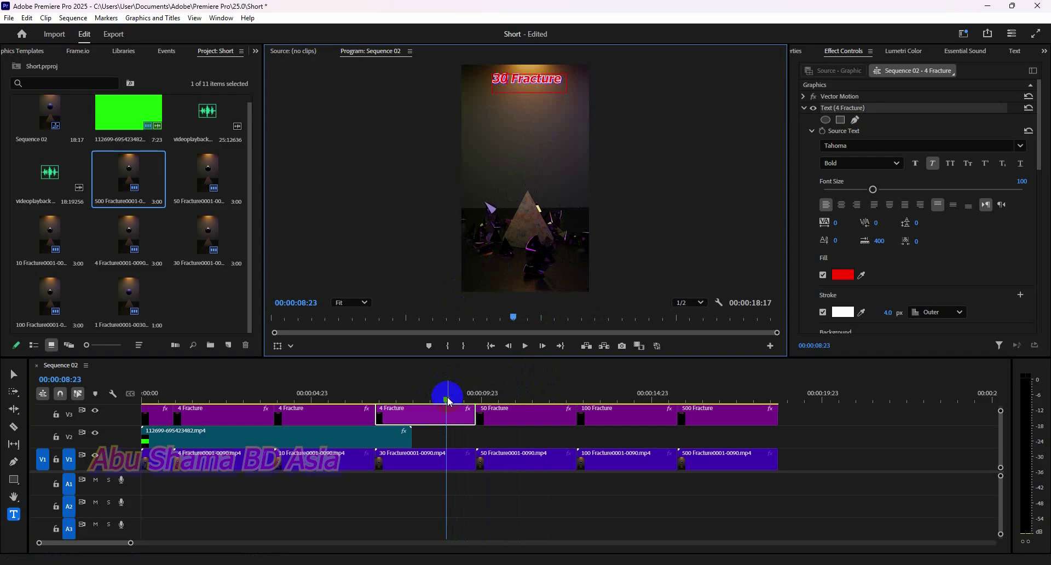
- Change the text of the title above the 10 Fracture clip to "10 Fracture", undoing any stray text layer
drag(447, 390, 332, 389)
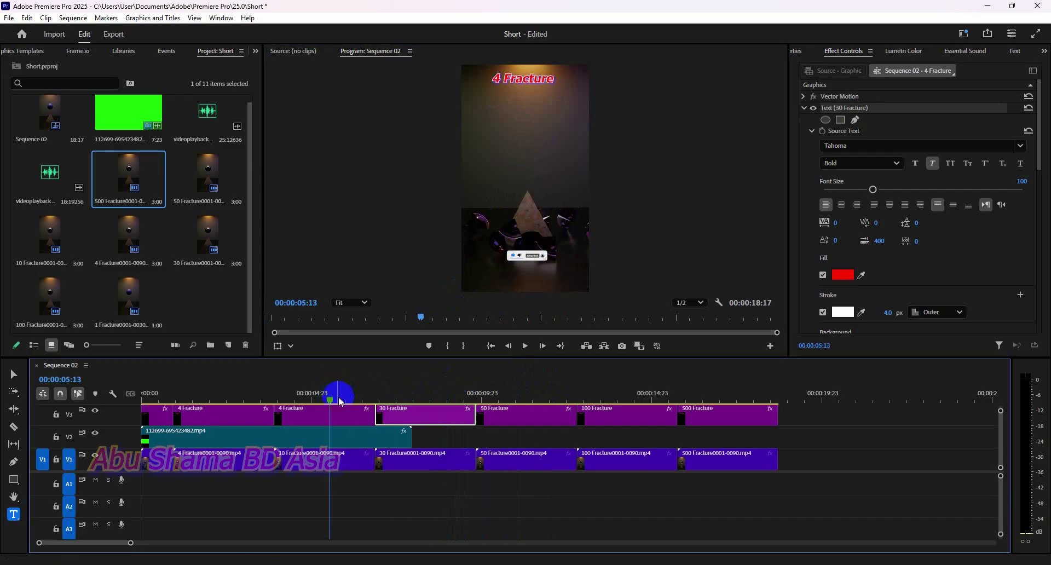
click(338, 415)
click(495, 76)
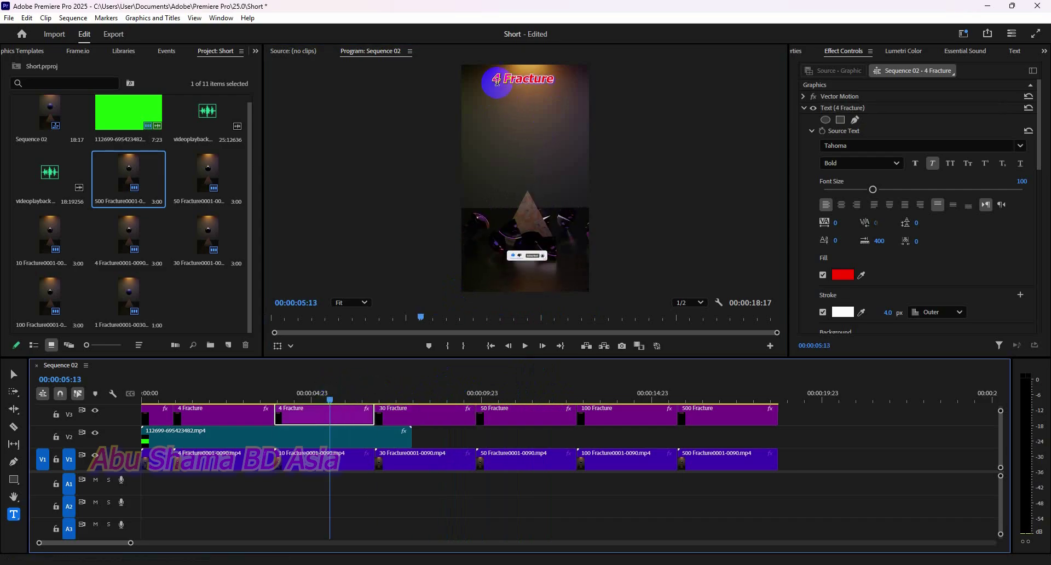
click(497, 78)
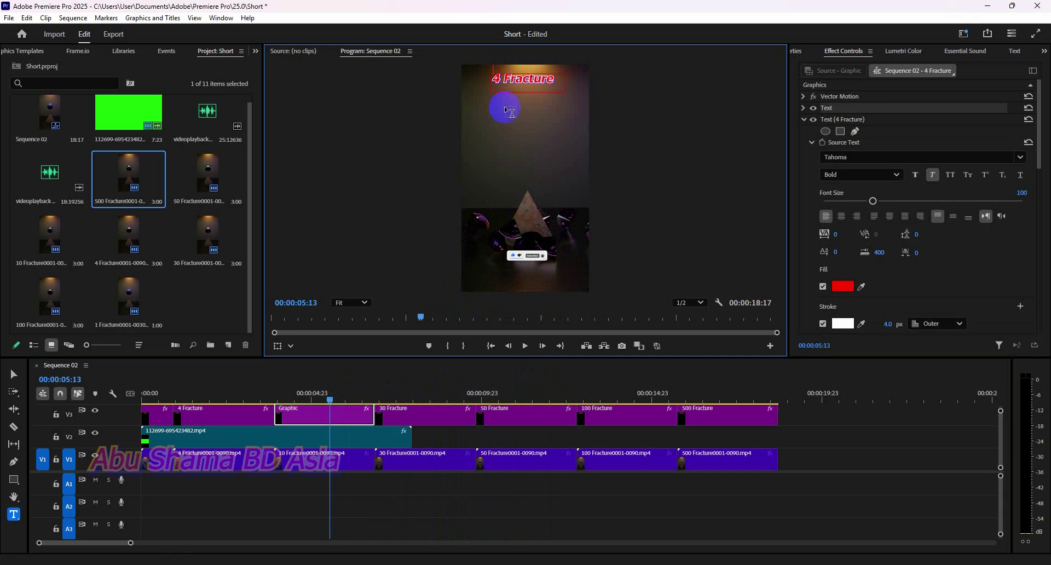
click(506, 83)
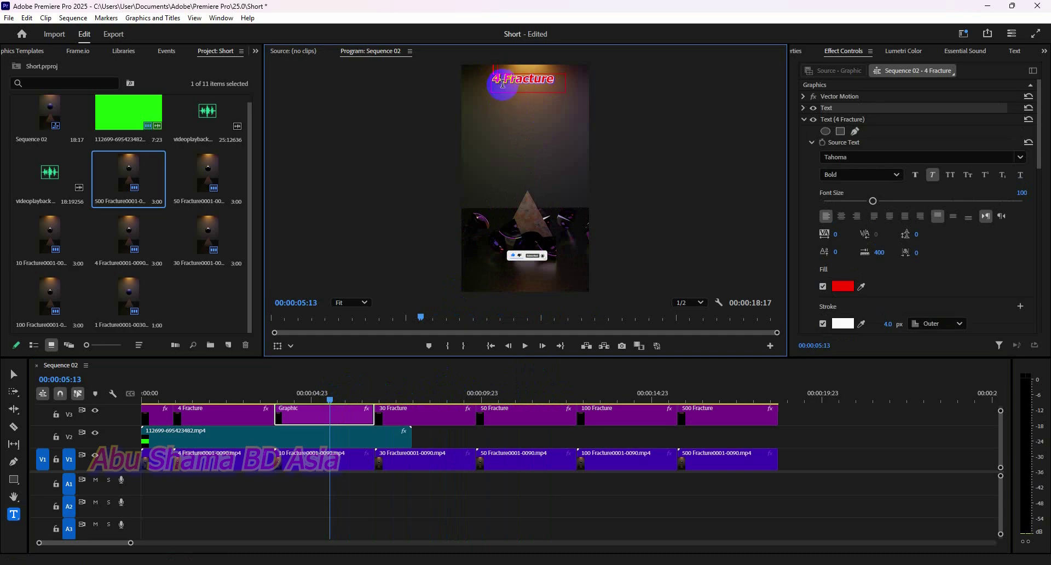
key(ctrl+z)
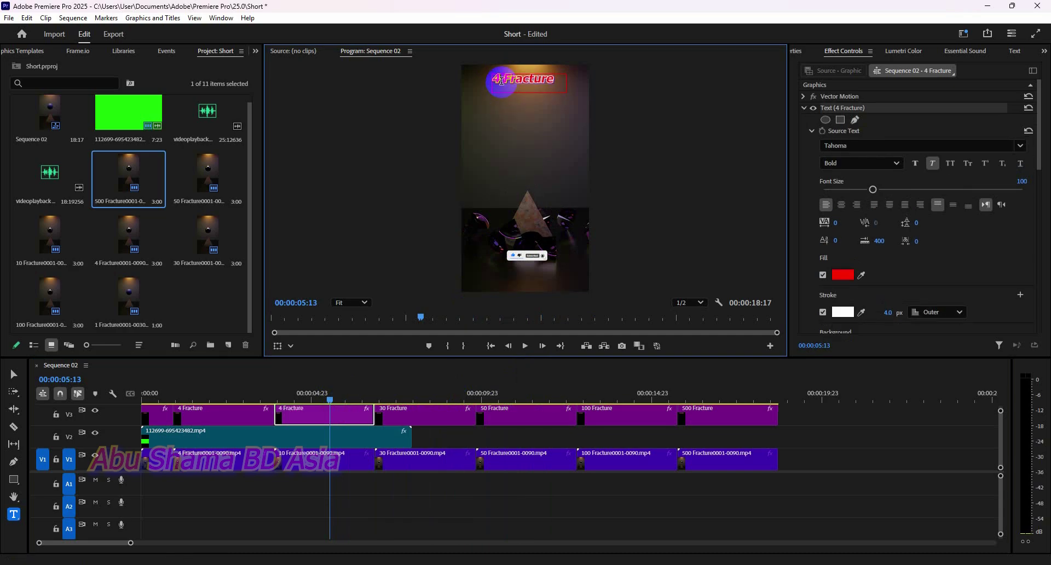
key(BackSpace)
key(BackSpace)
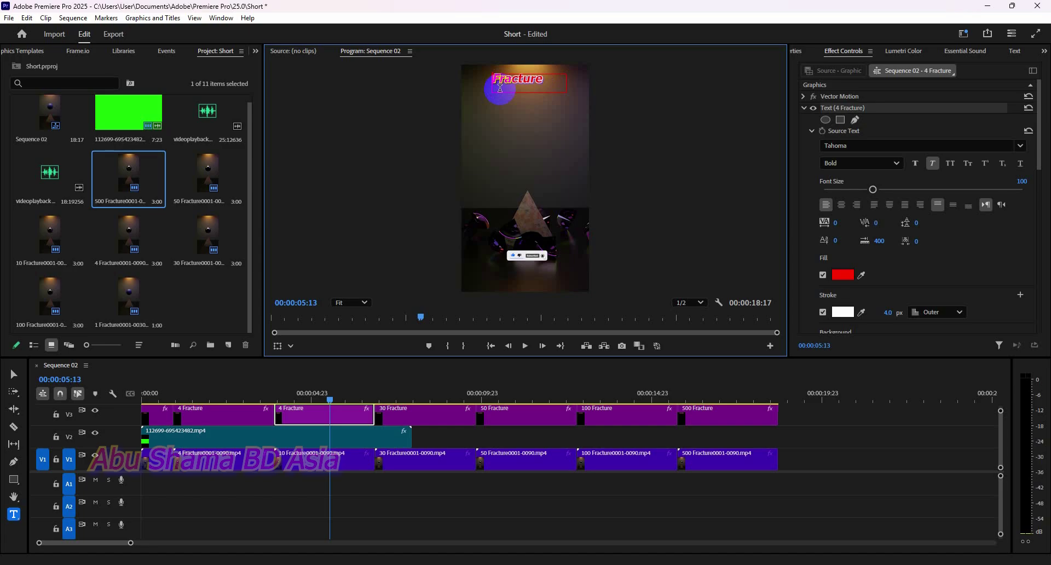
text(10)
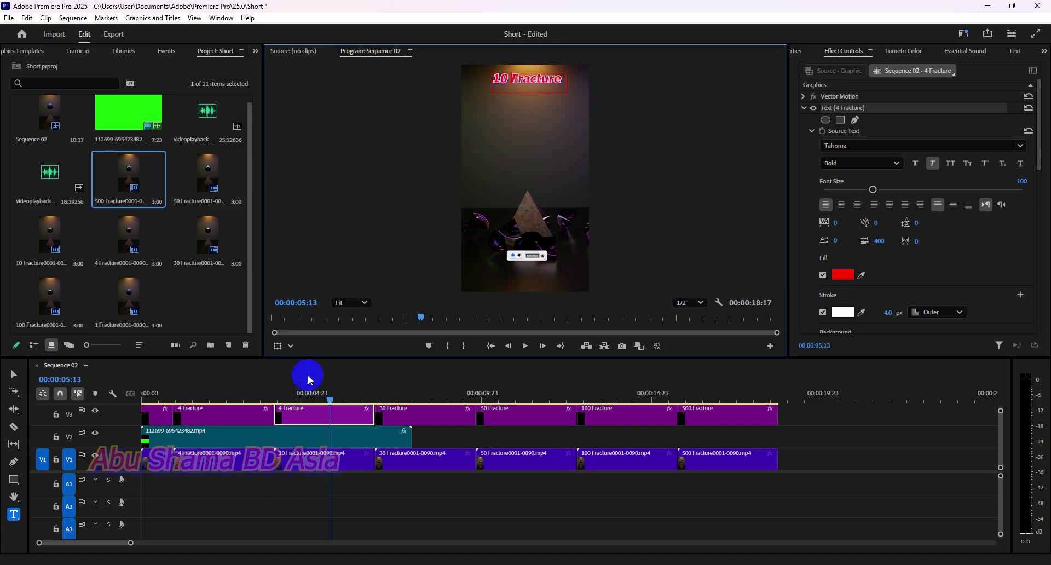
click(12, 375)
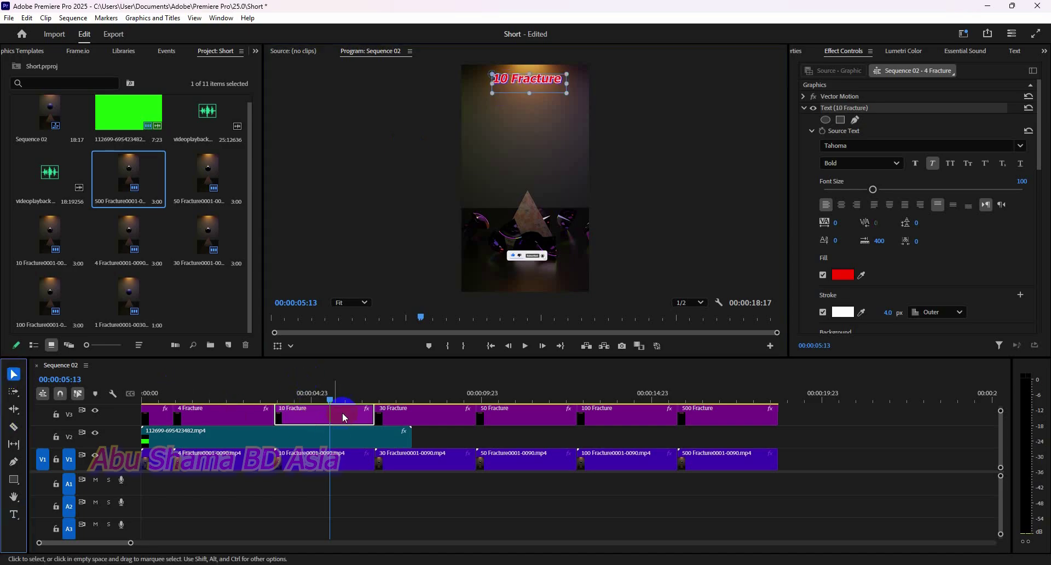
- Play the whole titled sequence from the beginning to check it, and return to the start
drag(331, 399, 145, 407)
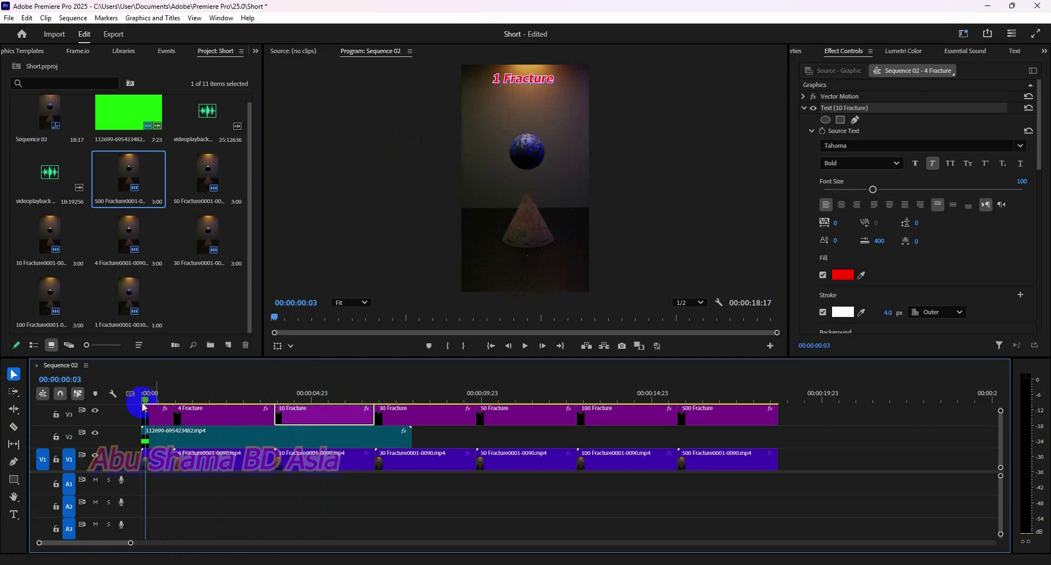
click(526, 346)
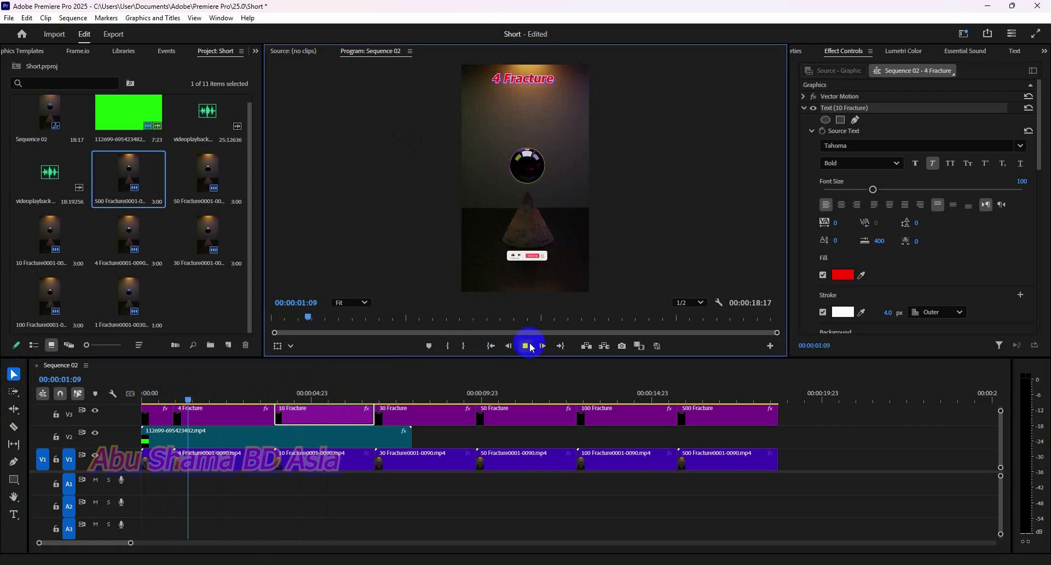
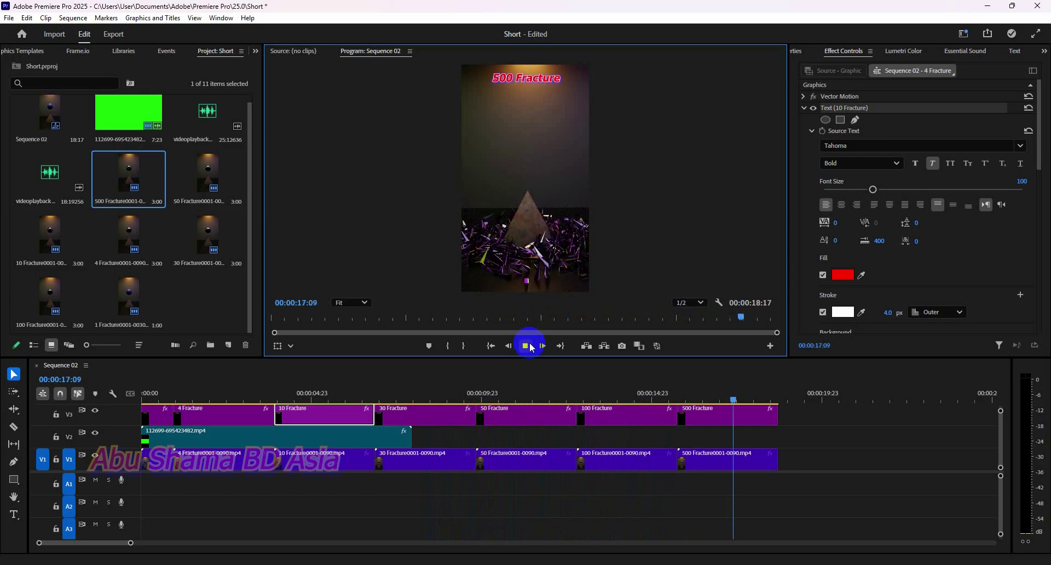
click(559, 345)
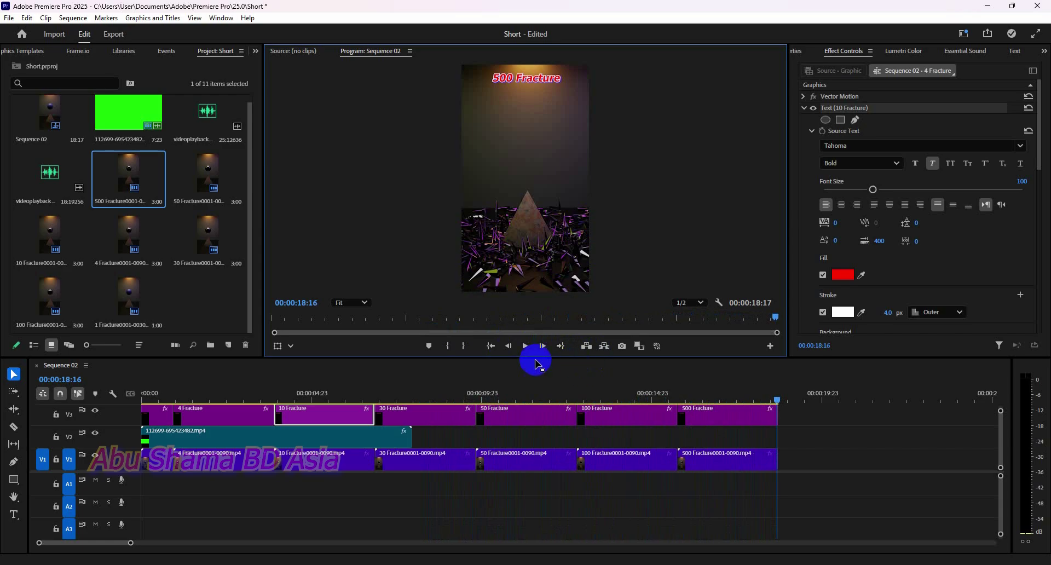
click(490, 347)
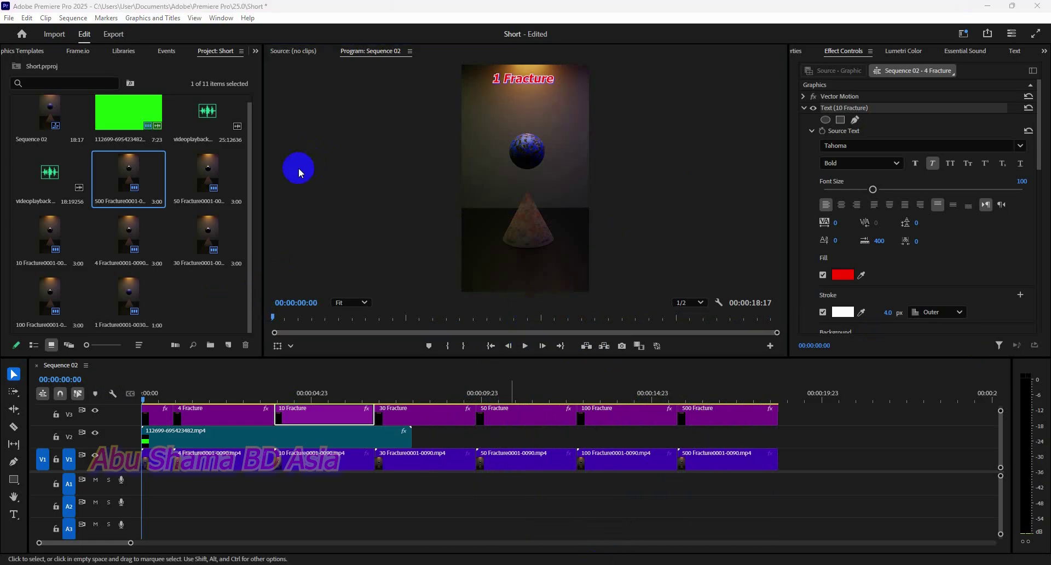
- Import the audio file videoplayback (2) from the Downloads folder into the project
double_click(202, 295)
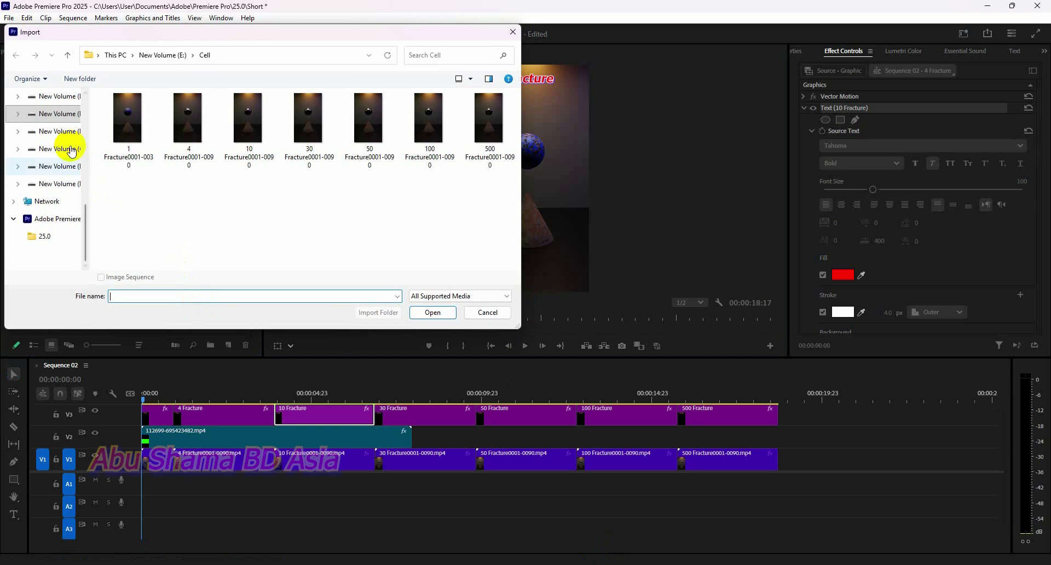
click(27, 97)
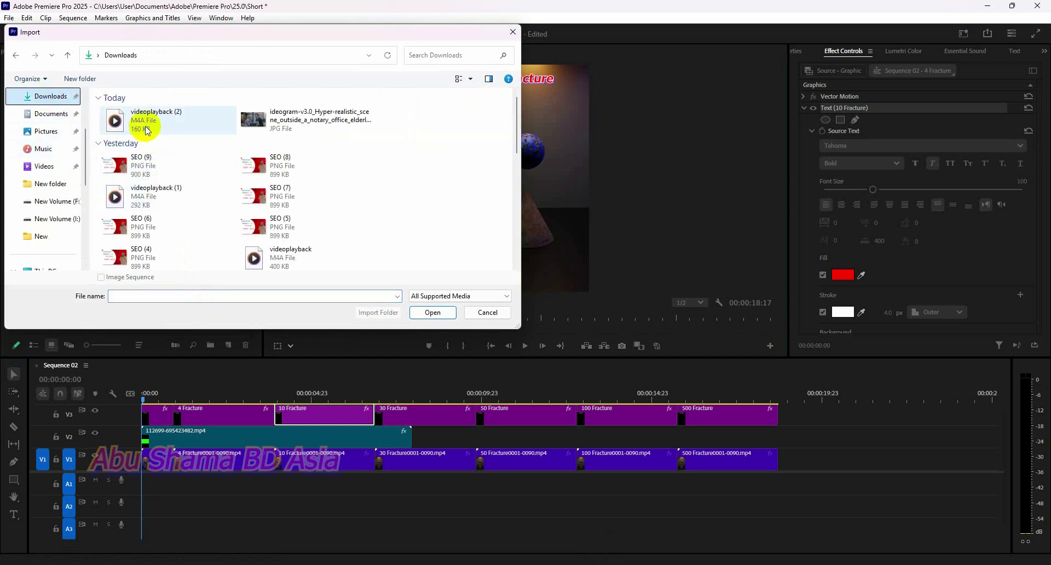
click(145, 122)
click(205, 309)
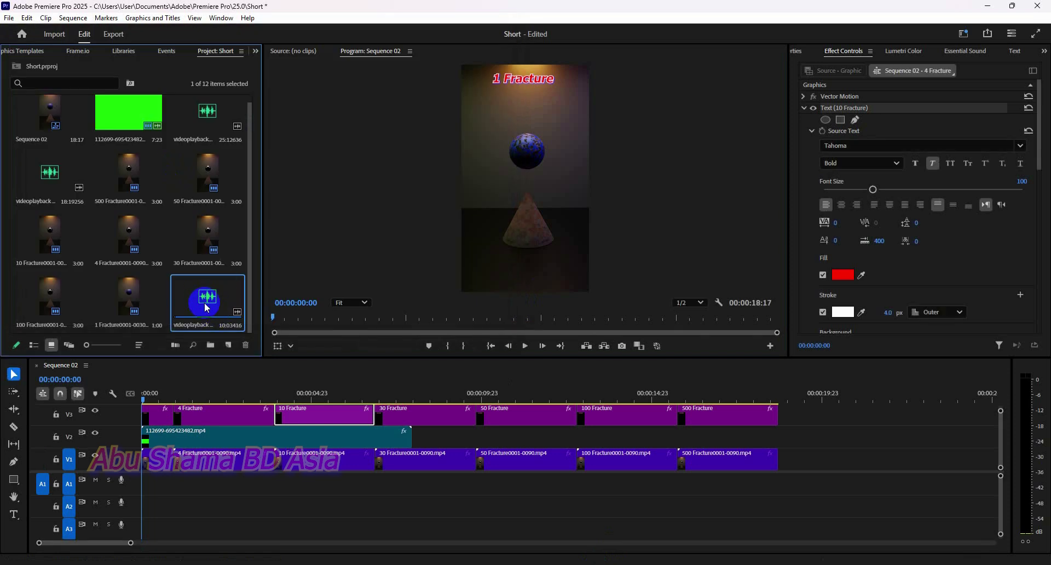
- Place the videoplayback (2) audio on track A1 with its start at 00:00:00:05
drag(207, 308, 212, 488)
drag(274, 480, 208, 486)
drag(220, 477, 225, 477)
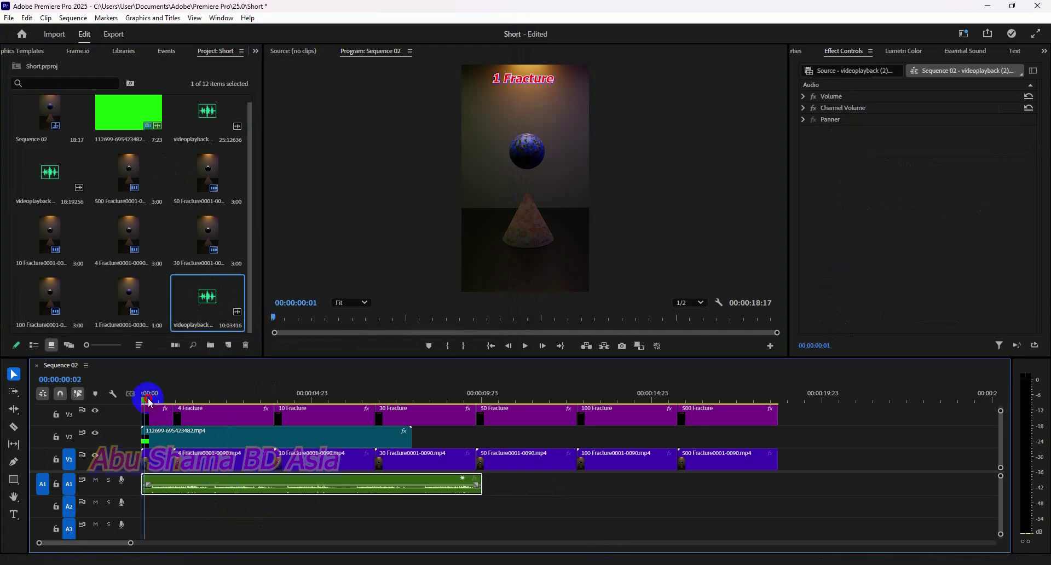
click(184, 478)
mouse_move(183, 482)
mouse_down()
mouse_move(202, 476)
mouse_move(194, 482)
mouse_up()
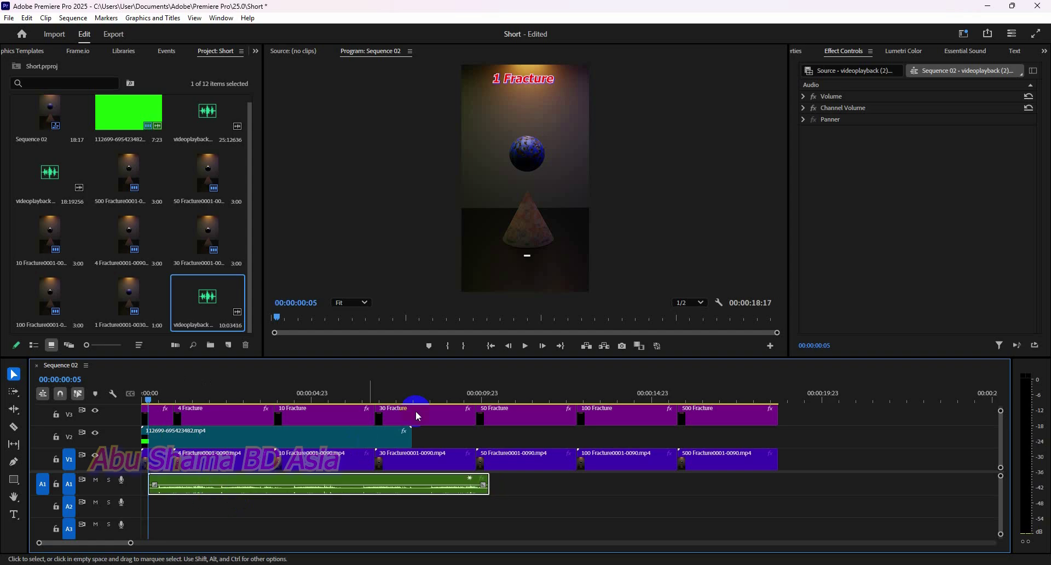
- Play the first clip with its sound and trim the audio's end to 00:00:00:23
click(529, 353)
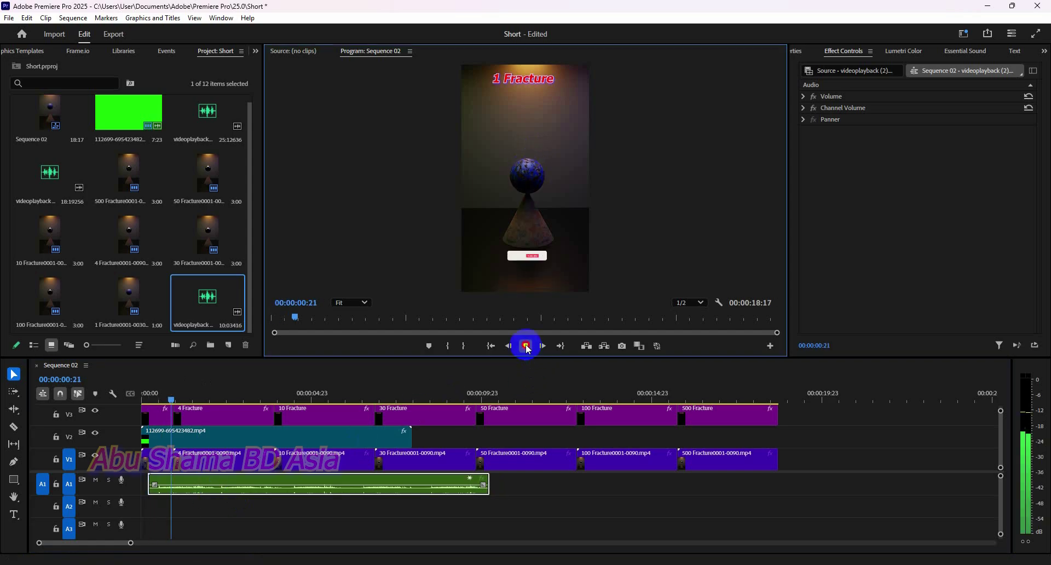
click(489, 484)
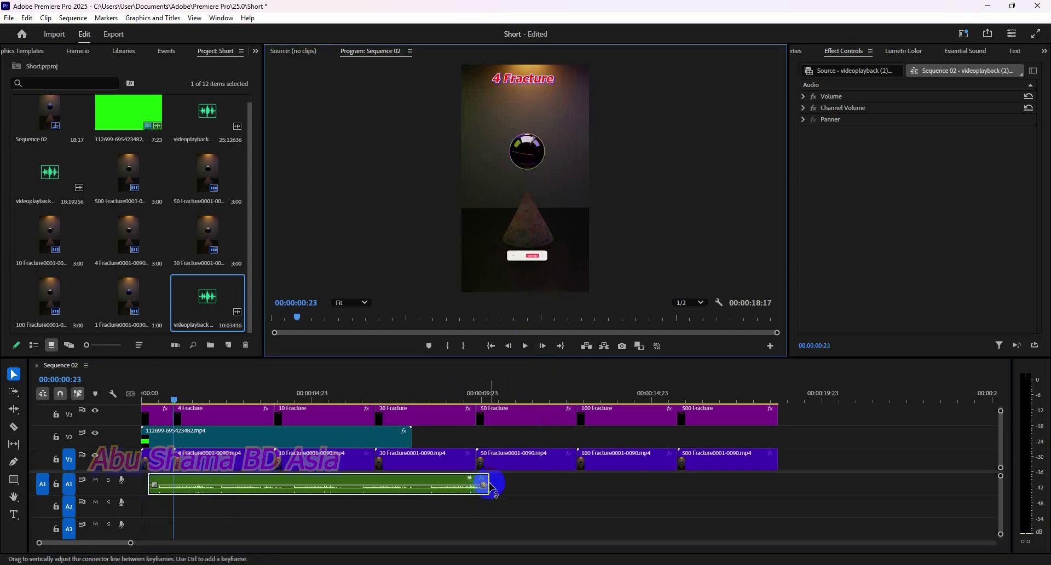
drag(484, 482, 173, 481)
click(176, 395)
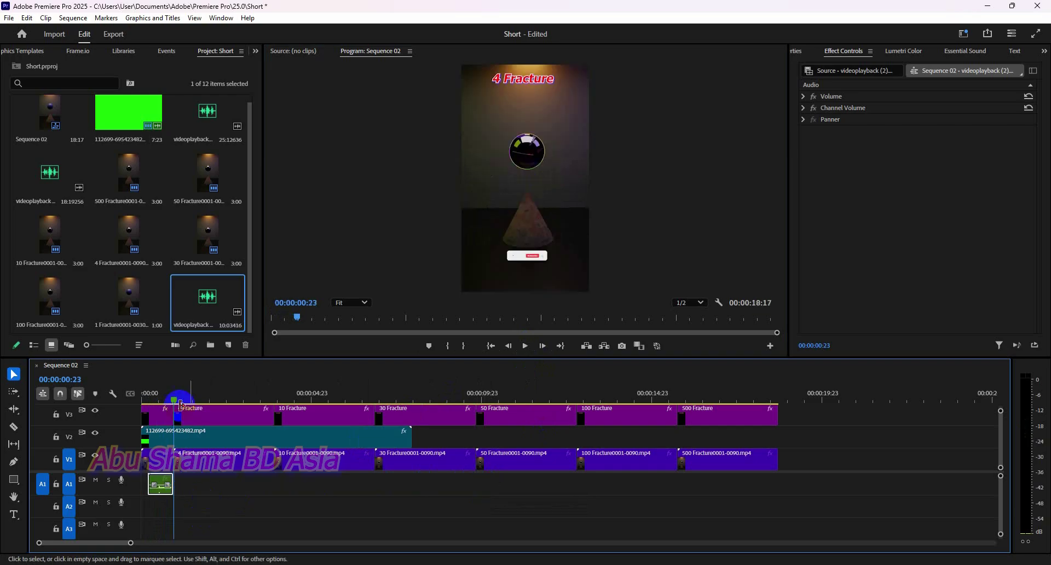
- Play the sequence from the start to check the trimmed audio against the 1 Fracture clip
drag(174, 396, 204, 404)
click(172, 482)
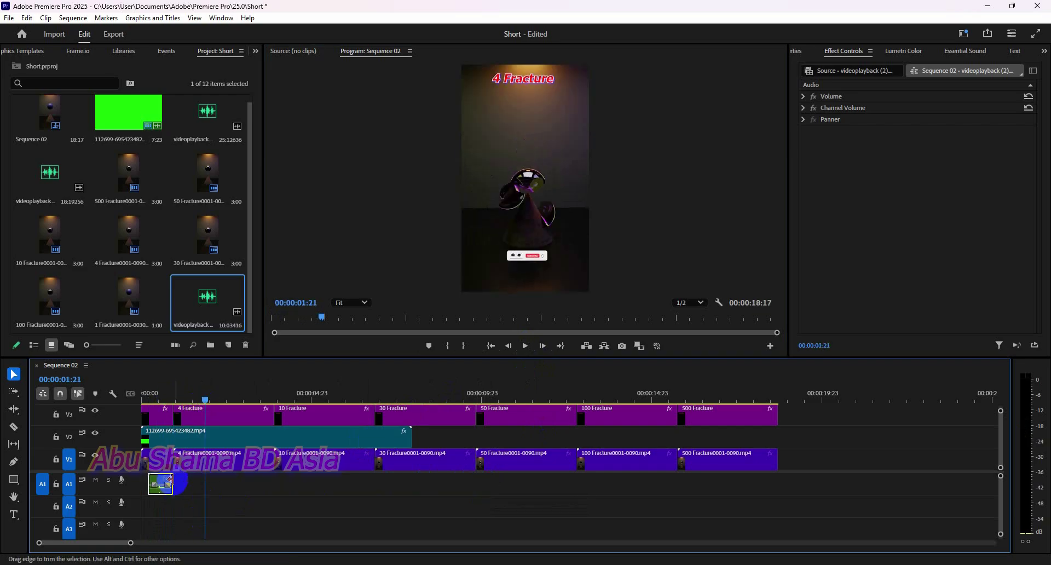
drag(169, 481, 169, 481)
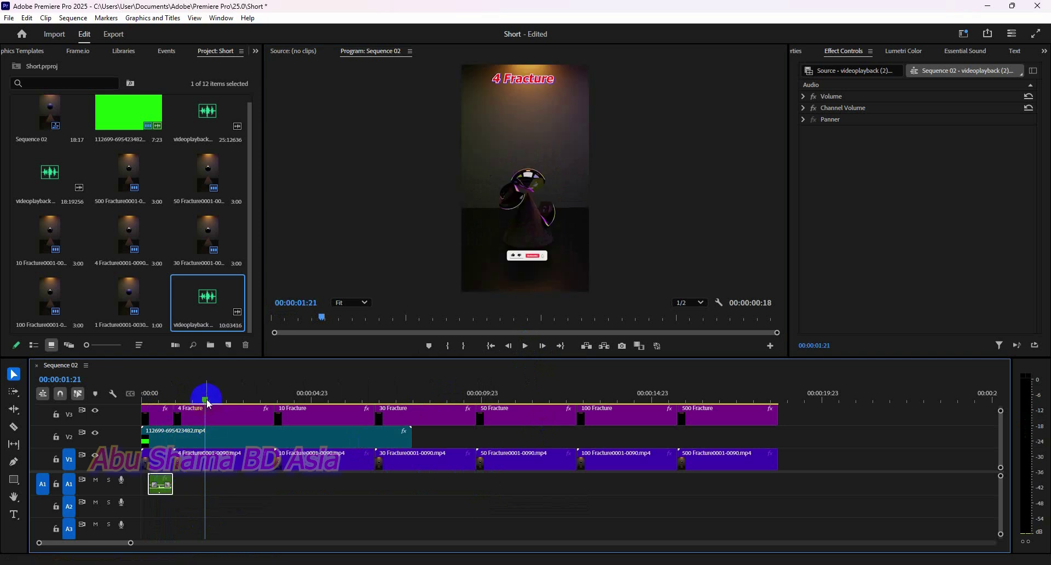
drag(205, 398, 139, 410)
click(526, 346)
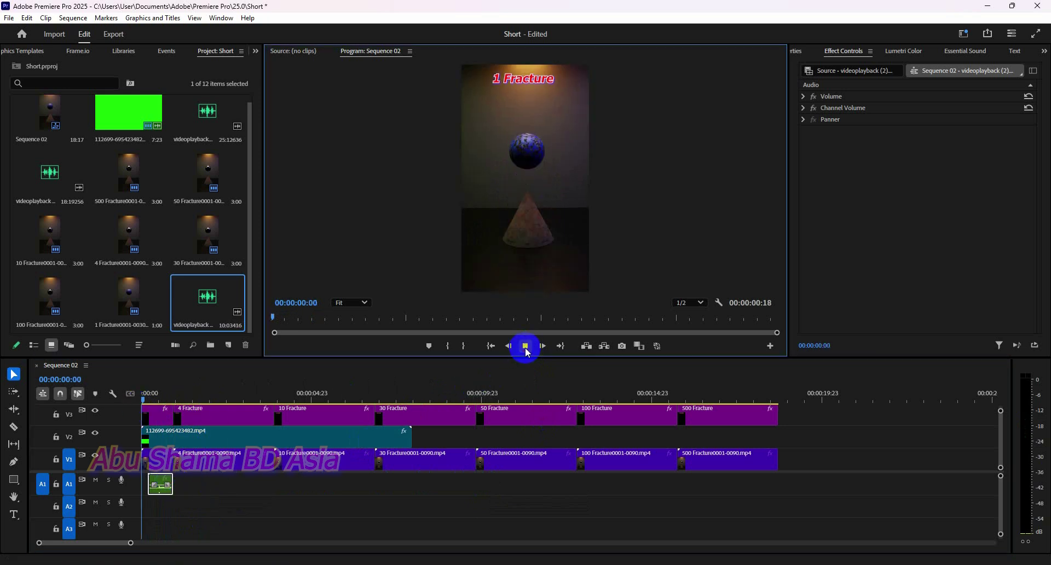
click(525, 346)
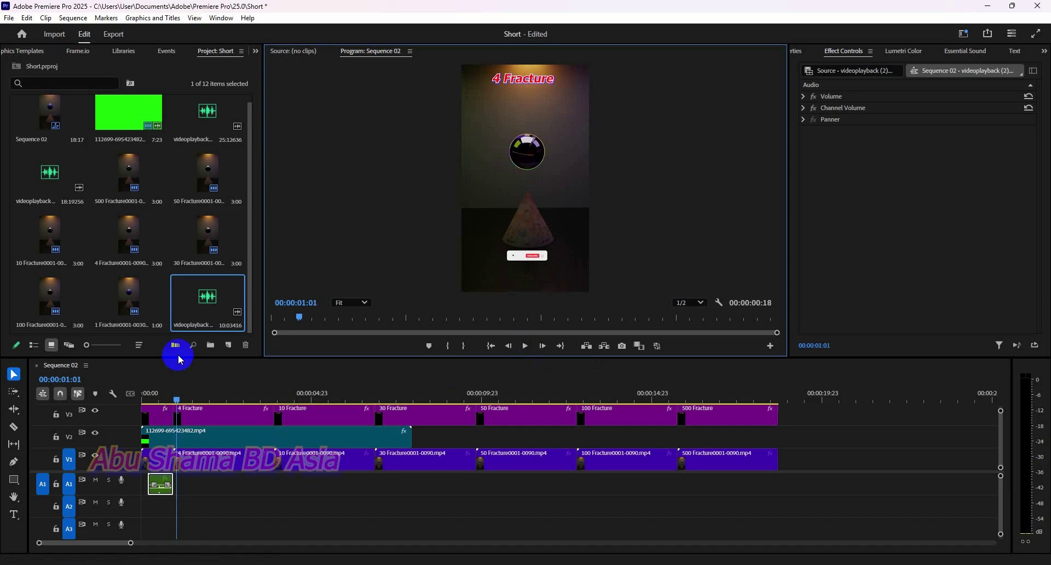
- Add a second copy of videoplayback (2) on track A1 beneath the 4 Fracture clip and preview its timing
drag(199, 304, 306, 512)
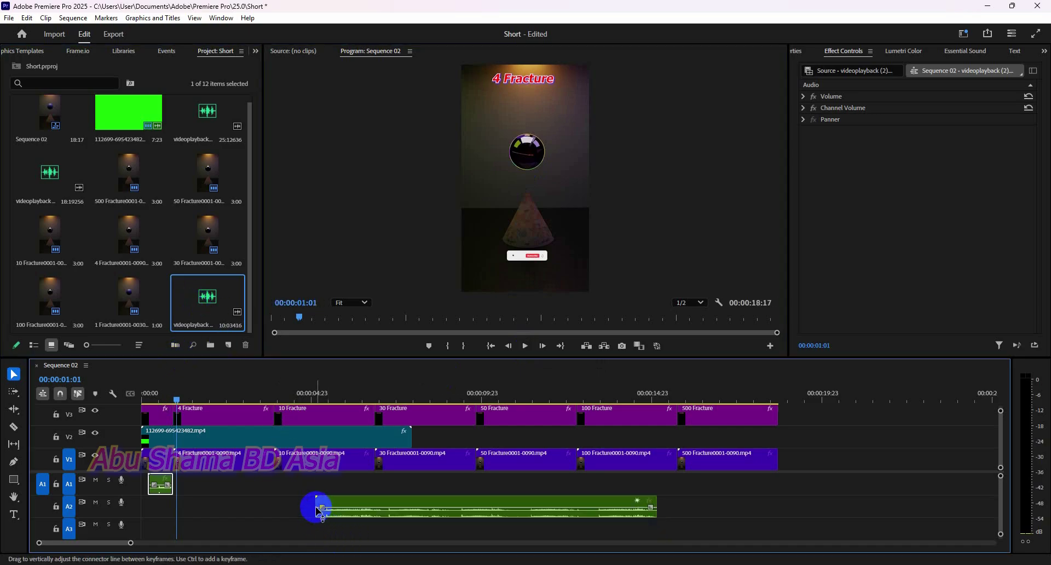
drag(347, 499, 223, 481)
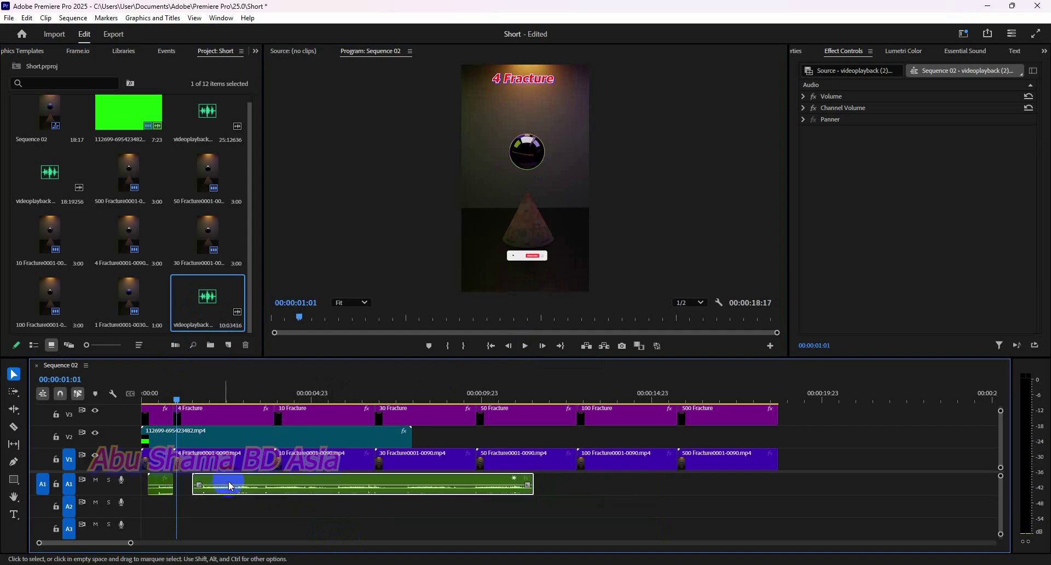
click(528, 346)
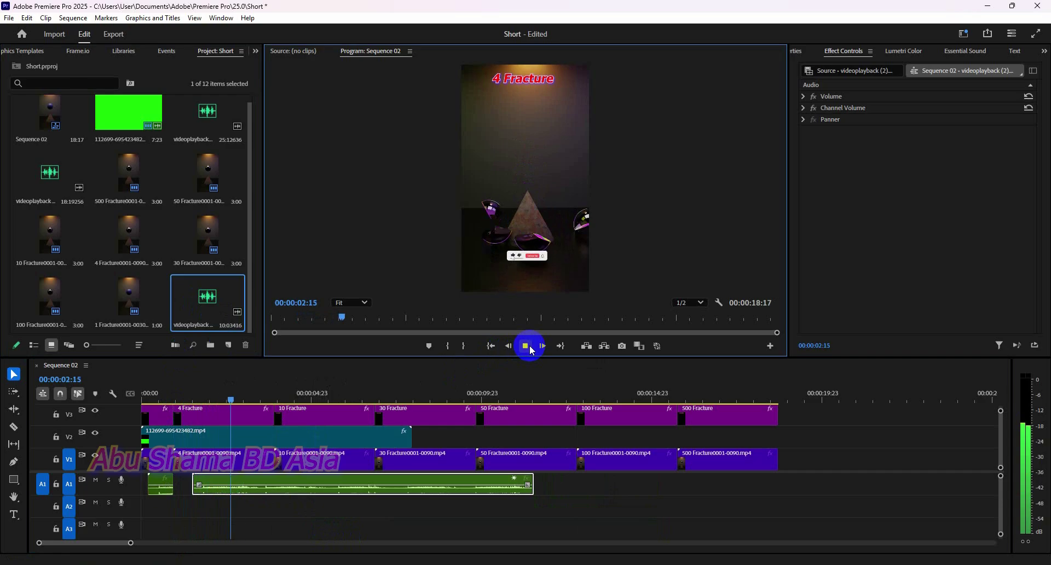
click(530, 347)
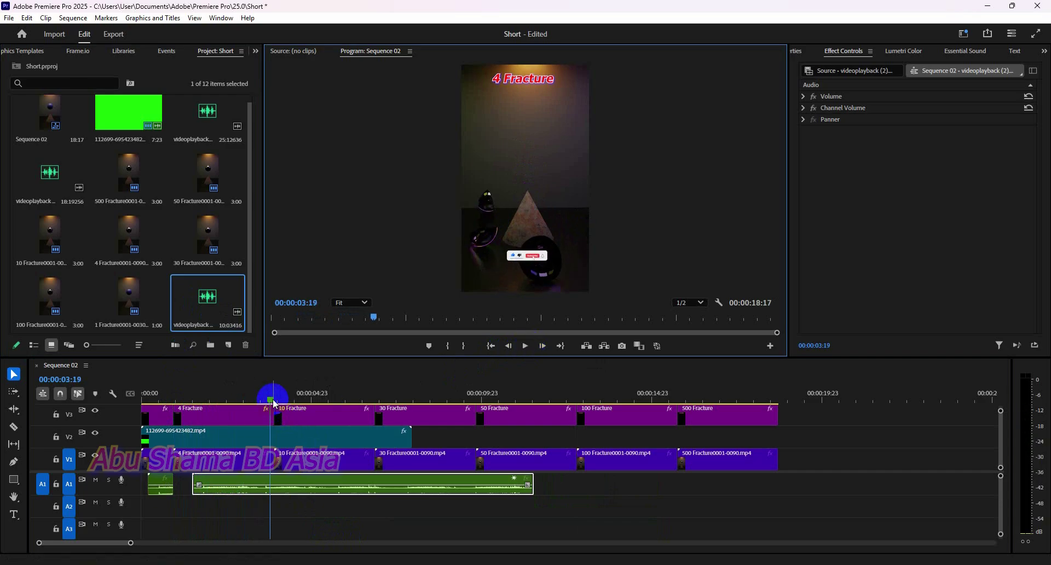
- Play the sequence from 00:00:04:00 to check the second audio clip against the 10, 30 and 50 Fracture clips
drag(270, 399, 350, 402)
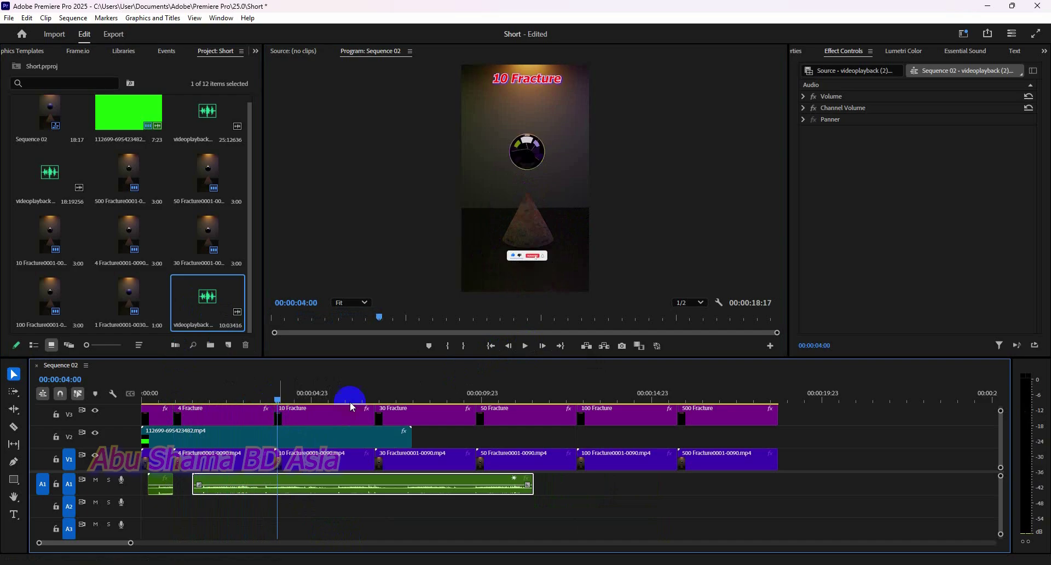
click(526, 348)
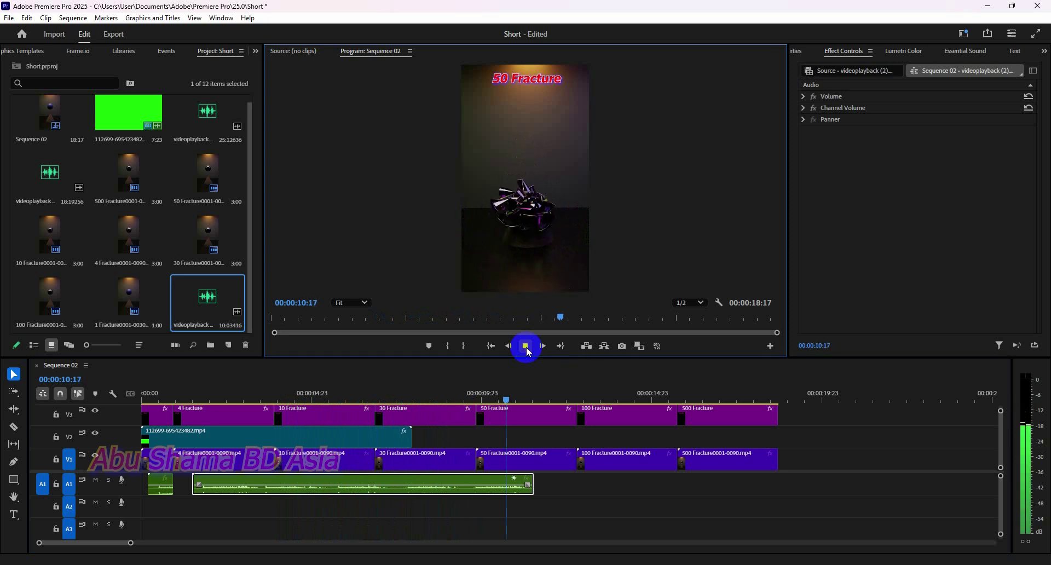
click(525, 345)
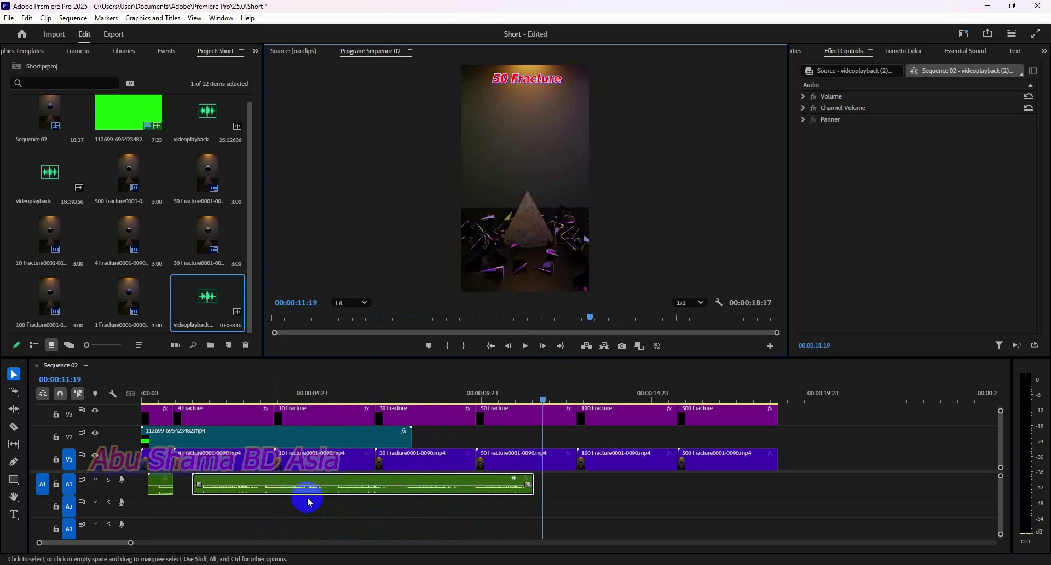
- Move the second audio clip on A1 to start at 00:00:01:16 and preview the timing
drag(332, 481, 336, 482)
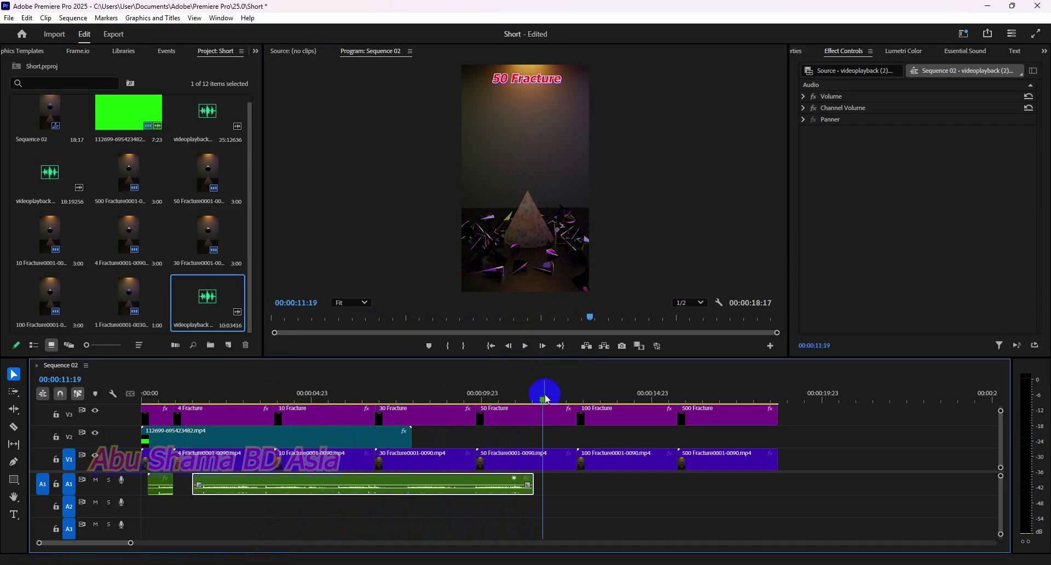
drag(545, 400, 201, 452)
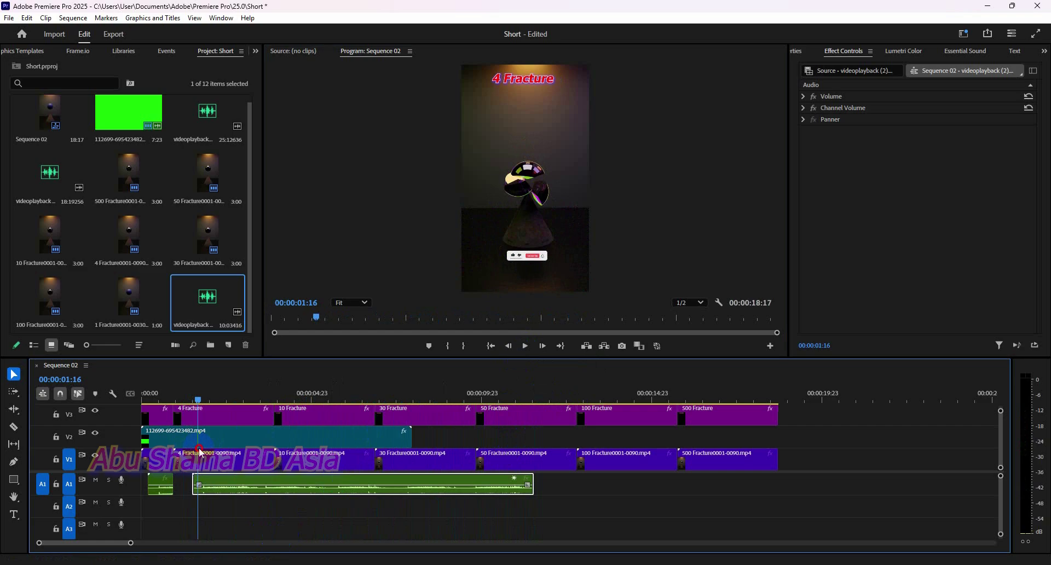
mouse_move(232, 484)
mouse_down()
mouse_move(244, 484)
mouse_move(236, 479)
mouse_up()
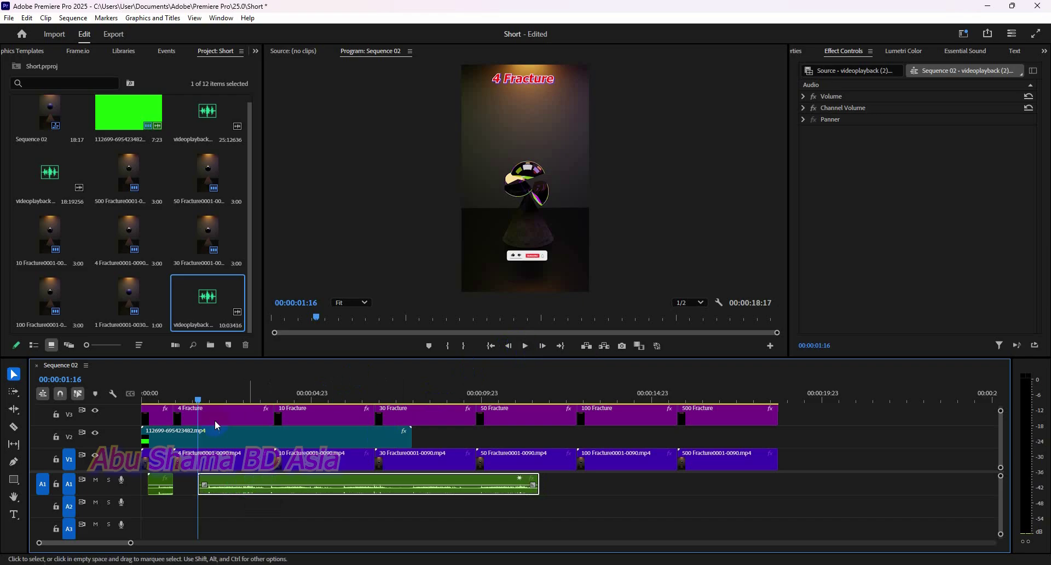
drag(198, 401, 193, 399)
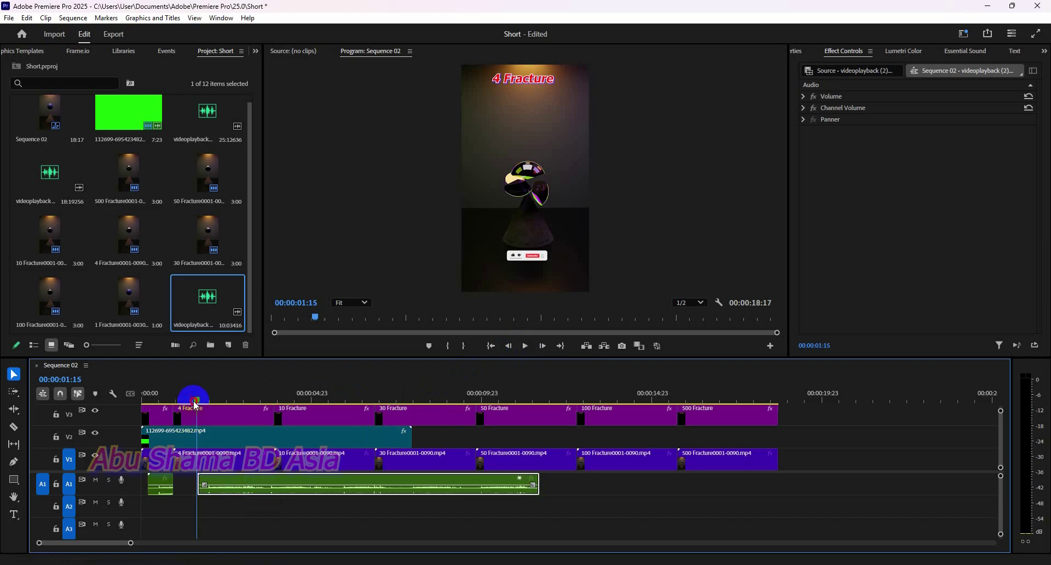
click(525, 346)
click(525, 345)
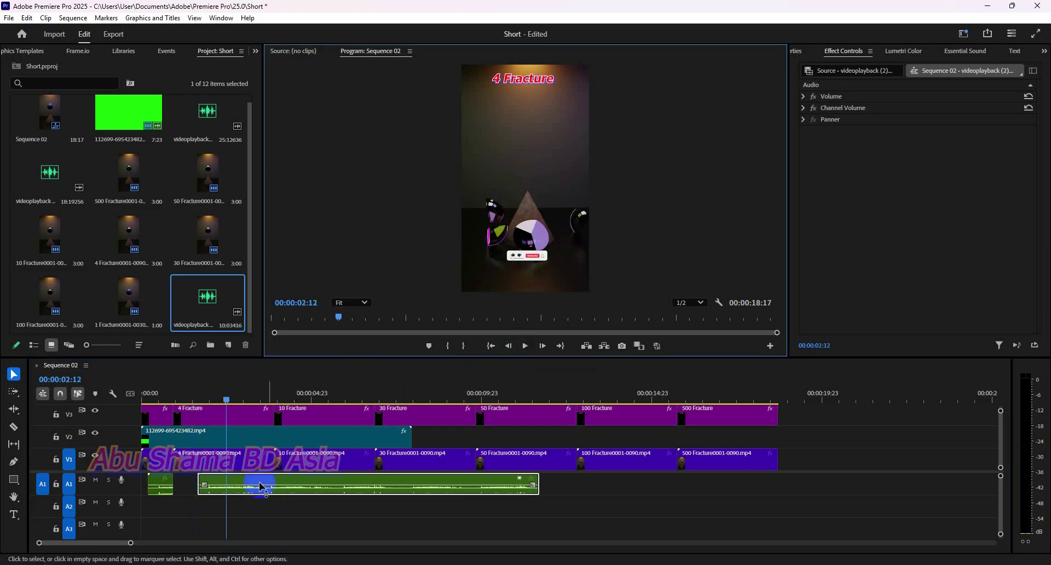
- Shift the second audio clip on A1 to start at 00:00:01:13 and play it back
drag(226, 399, 193, 404)
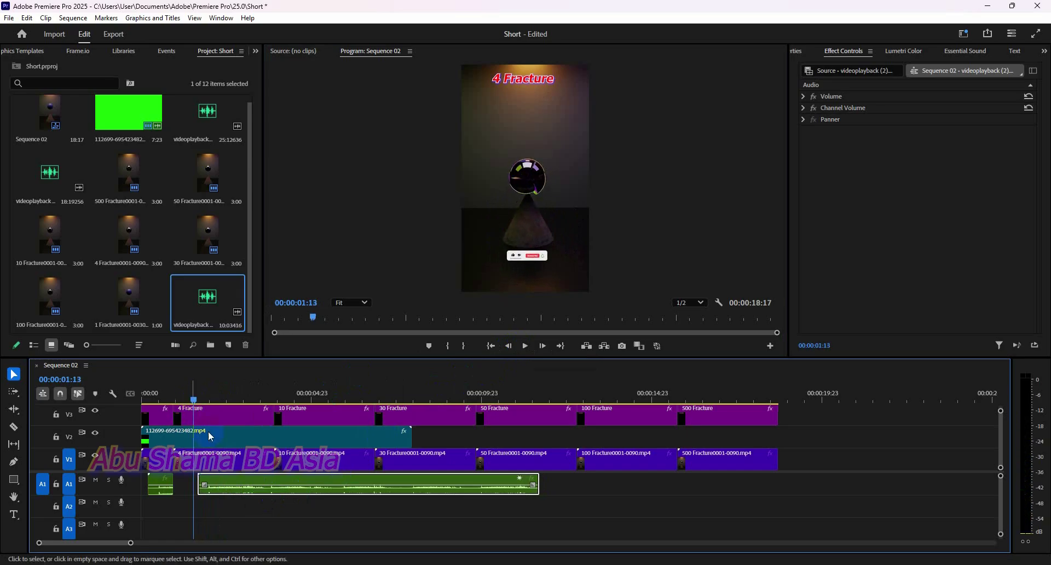
drag(231, 479, 227, 478)
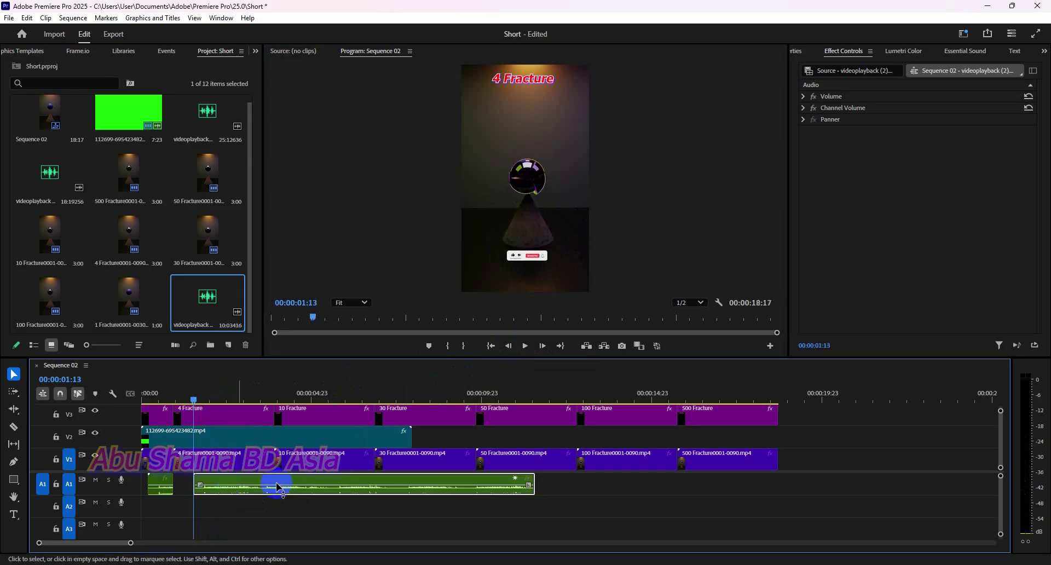
click(525, 346)
click(525, 346)
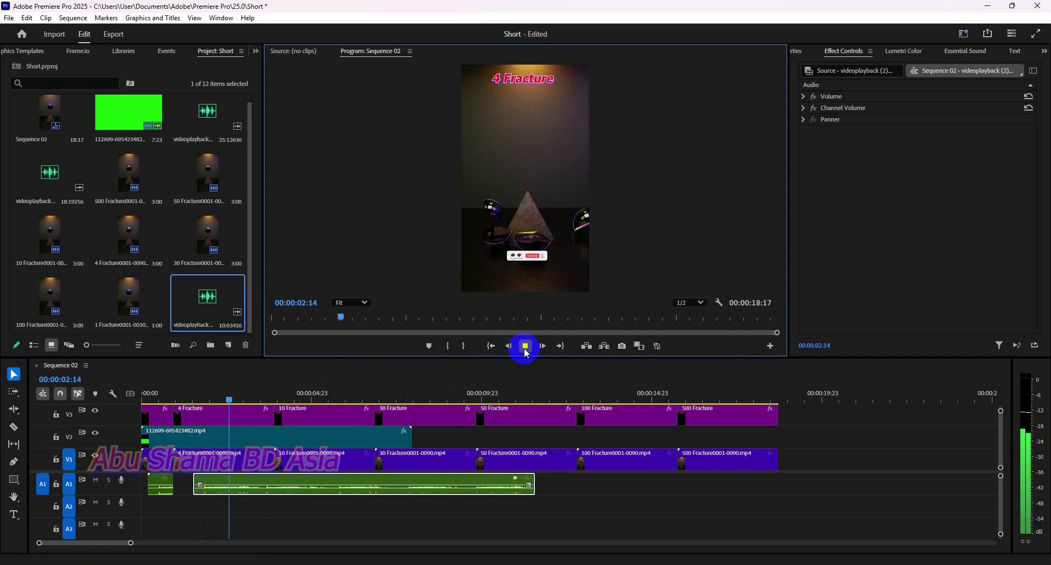
- Shift the second audio clip on A1 to start at 00:00:01:10 and play it with the 4 Fracture clip
click(189, 401)
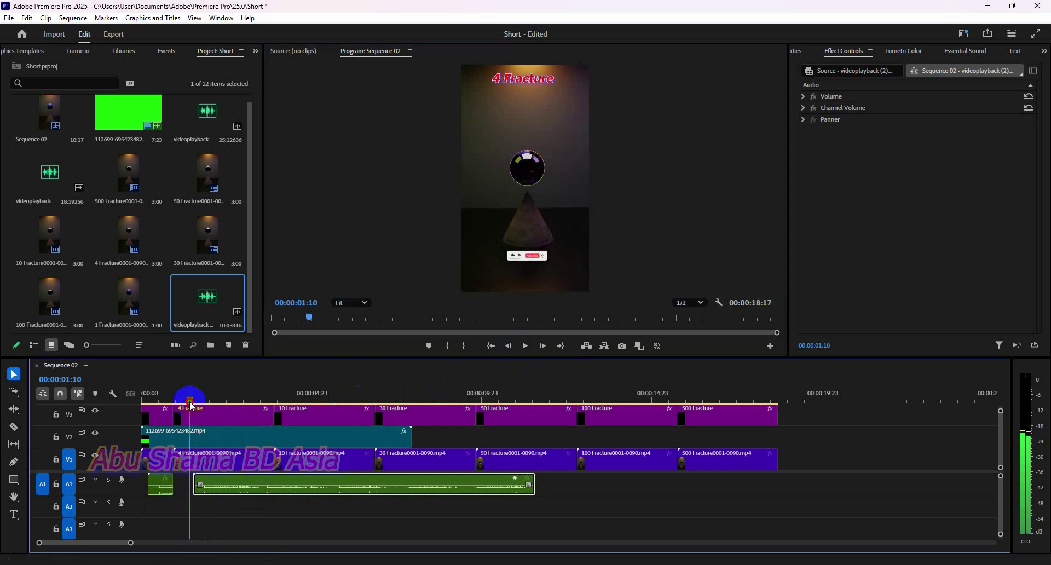
click(310, 488)
drag(310, 488, 306, 487)
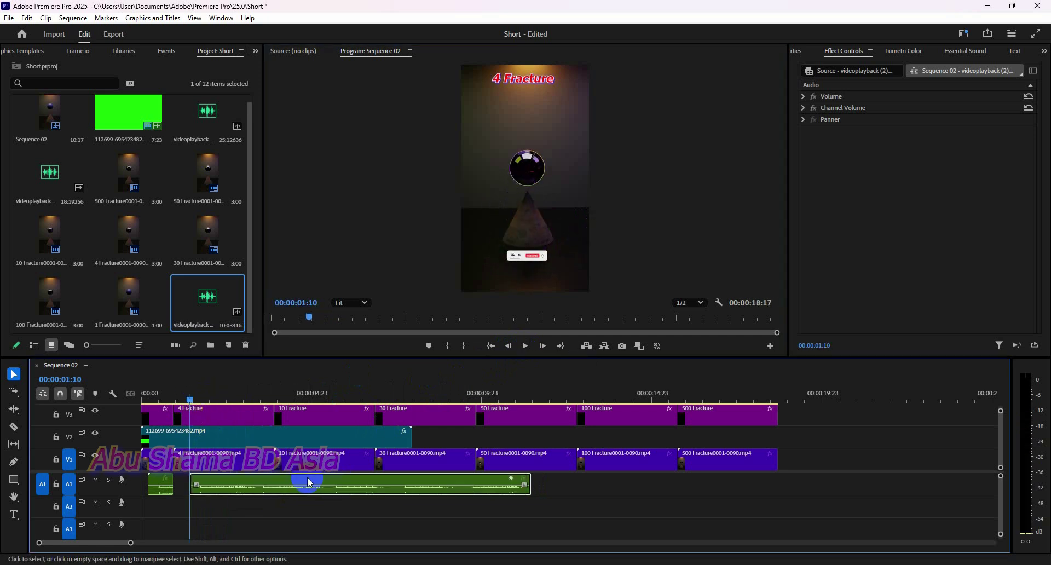
click(525, 346)
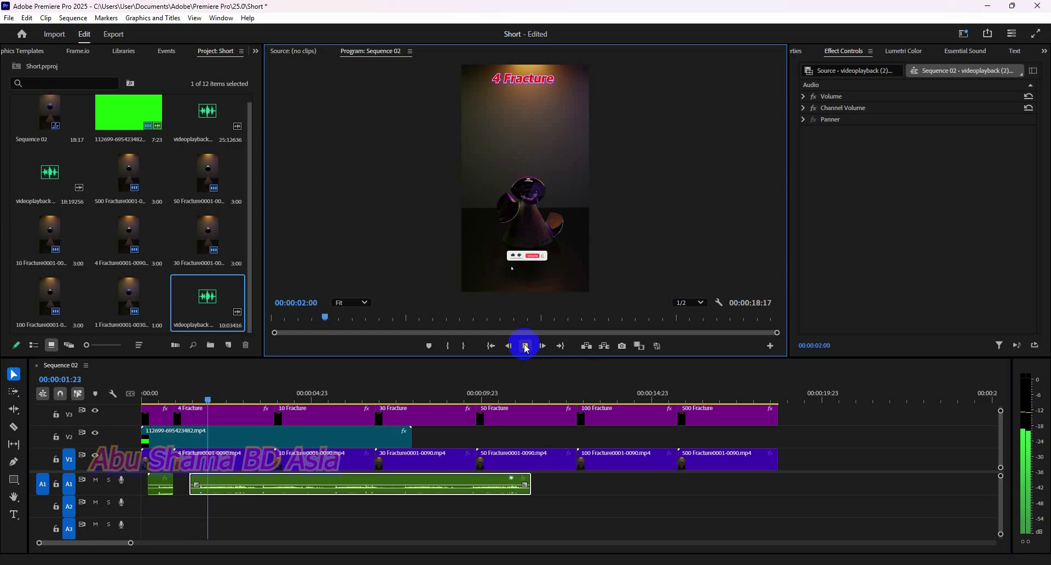
- Stop playback and trim the end of the second audio clip on A1 to a duration of 00:00:02:01
click(525, 344)
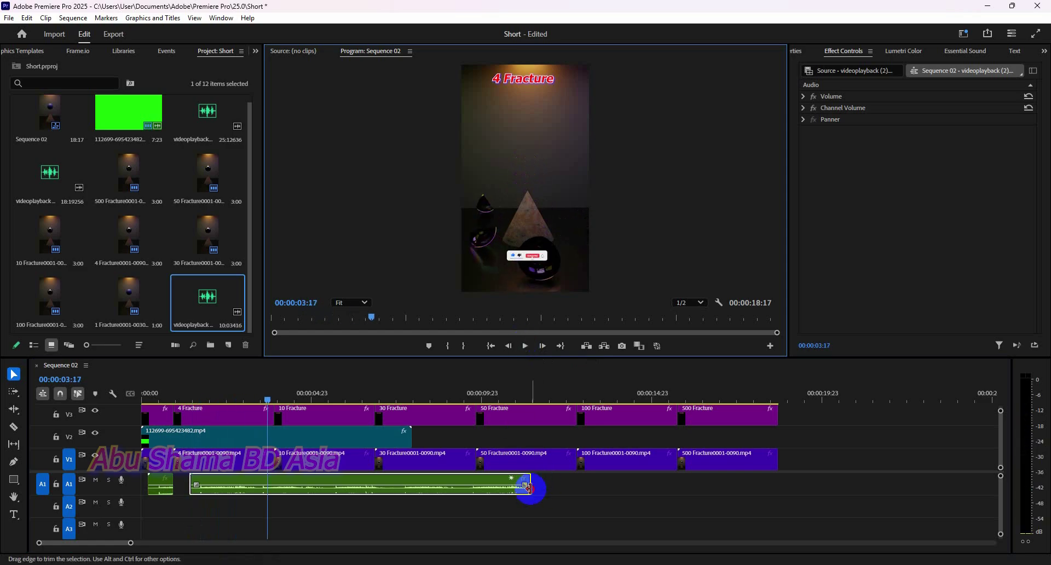
drag(527, 485, 258, 503)
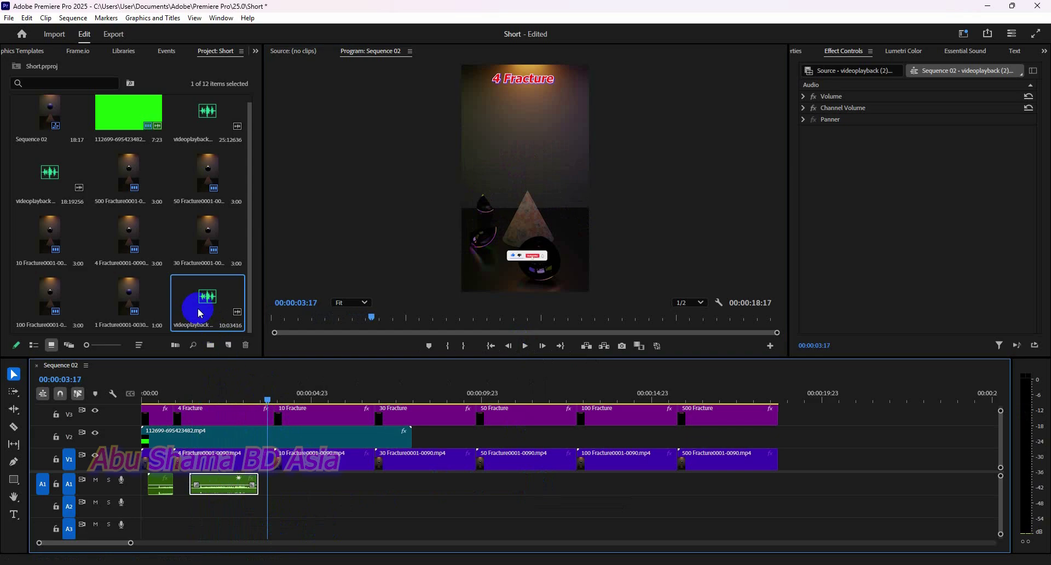
- Add another videoplayback (2).m4a clip, trim its start to leave 00:00:08:00, and place it on A1 at 00:00:04:09
drag(200, 313, 375, 505)
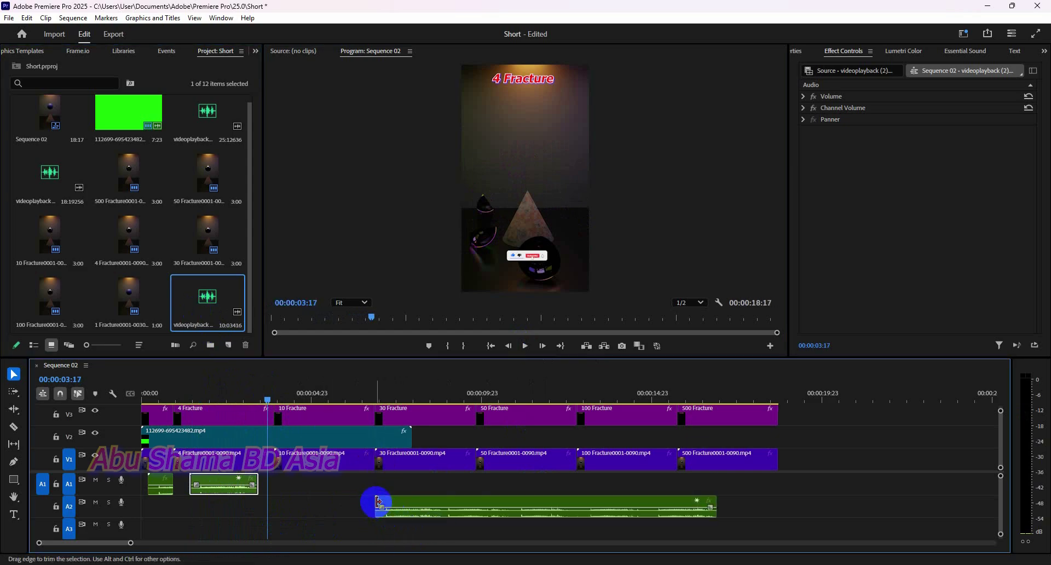
drag(379, 502, 446, 499)
drag(270, 394, 290, 409)
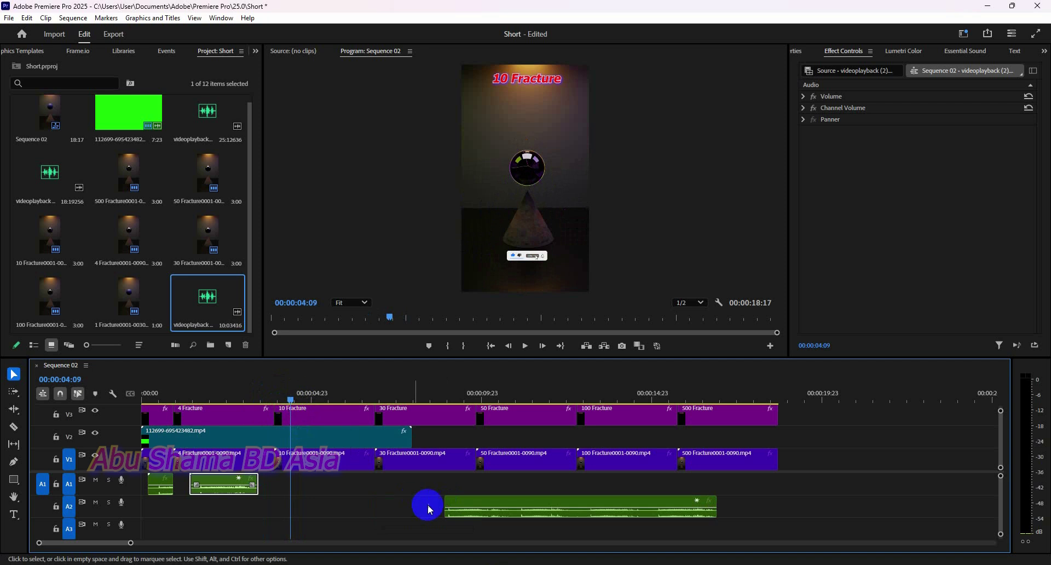
drag(427, 501, 273, 481)
- Play the sequence from 00:00:04:09 to check the added audio against the 10 Fracture clip
click(527, 353)
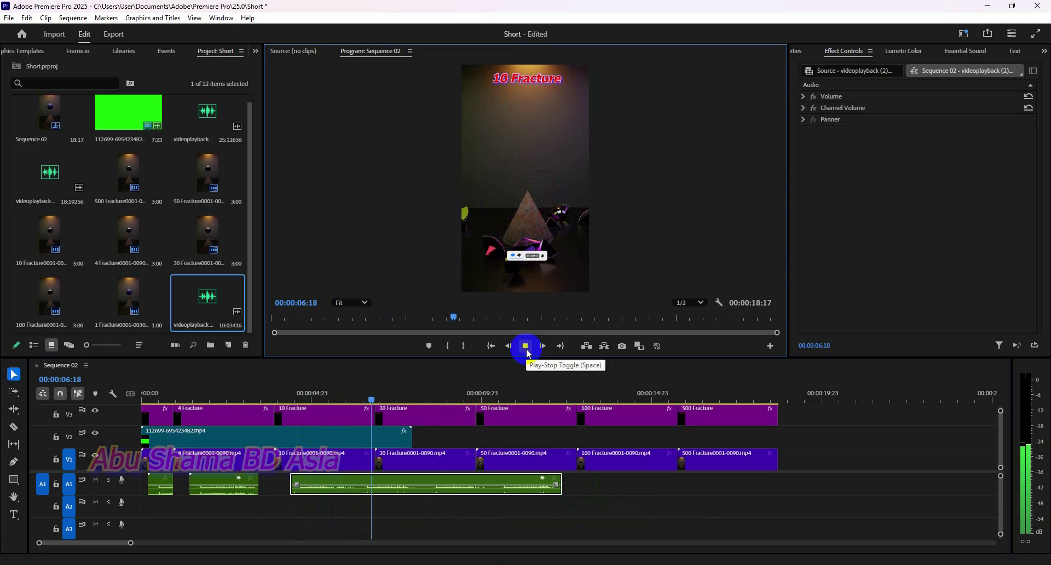
click(527, 351)
click(573, 461)
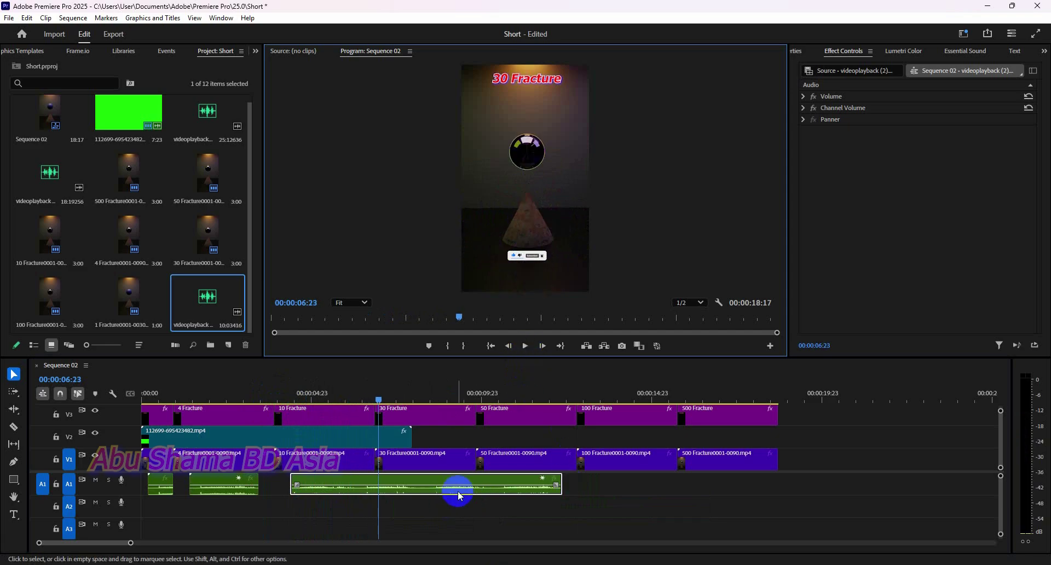
- Move the long audio clip on A1 to start at 00:00:11:05 and paste a copy of the second audio clip at 00:00:04:09
drag(458, 484, 692, 490)
click(281, 484)
click(219, 480)
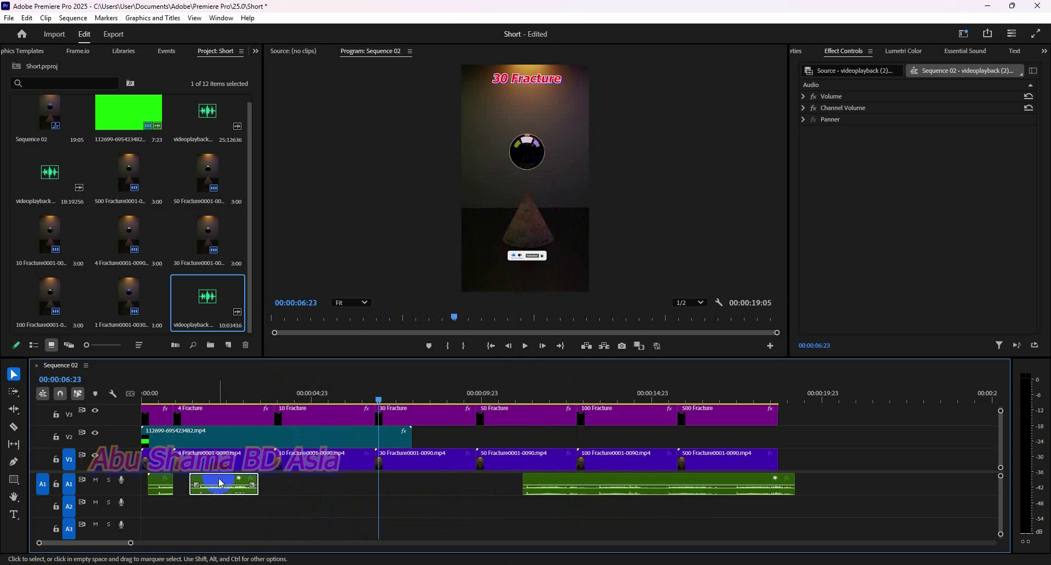
click(375, 398)
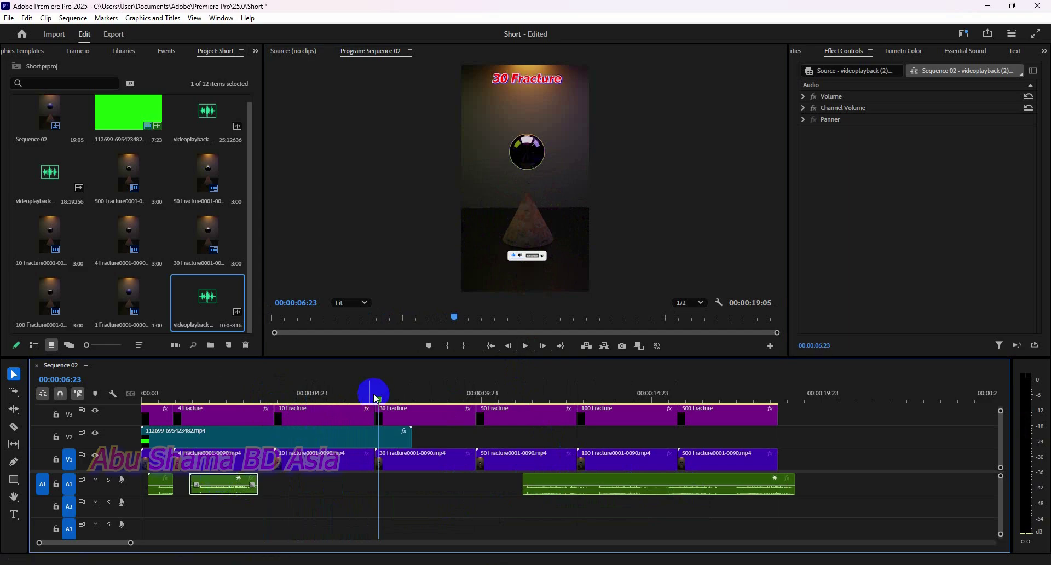
drag(381, 402, 294, 404)
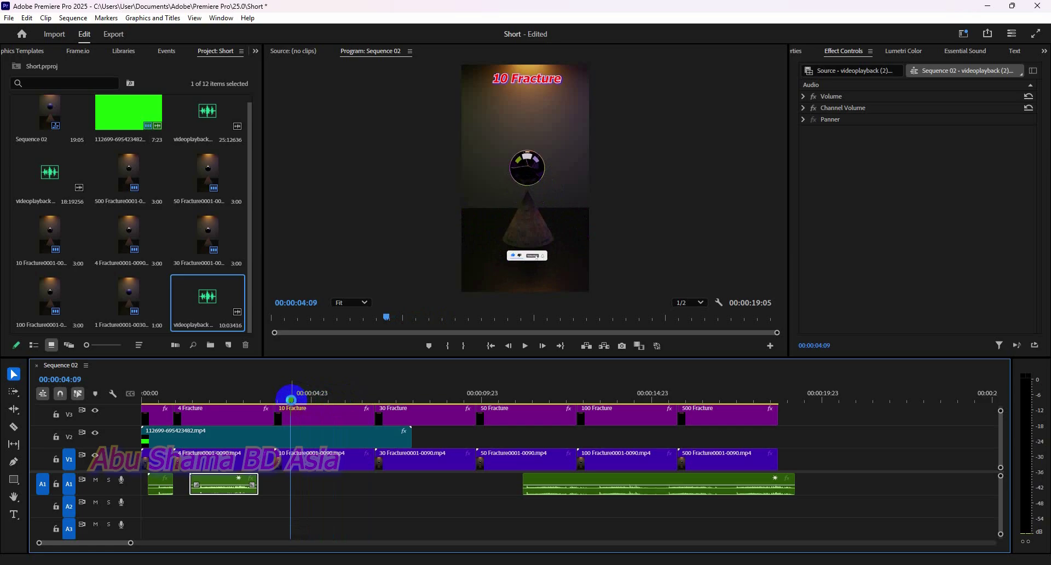
key(ctrl+v)
- Play the 10 Fracture section with its pasted audio and continue into the 30 Fracture clip
drag(363, 400, 286, 395)
click(525, 346)
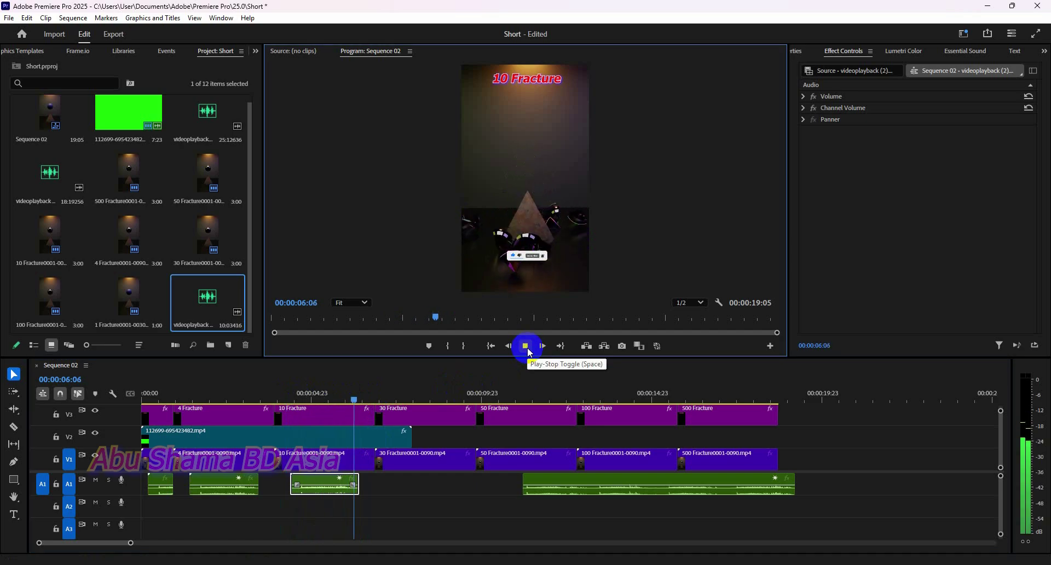
click(525, 346)
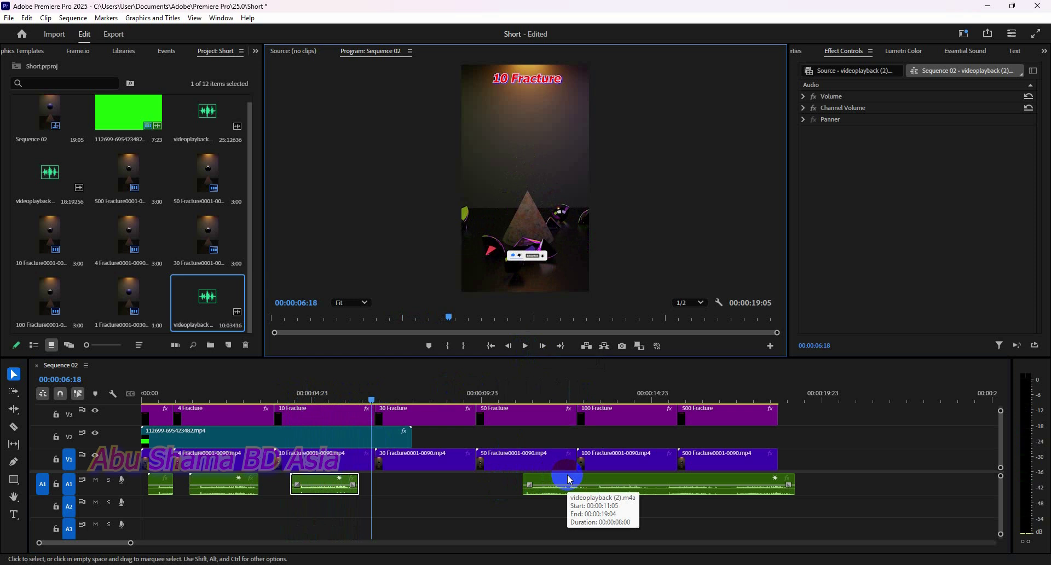
click(525, 347)
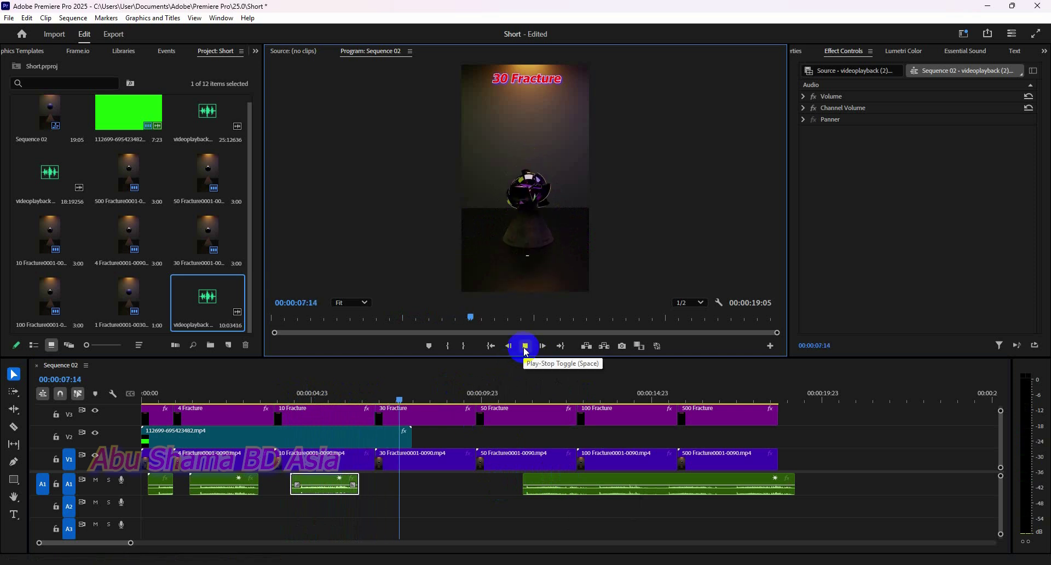
click(525, 346)
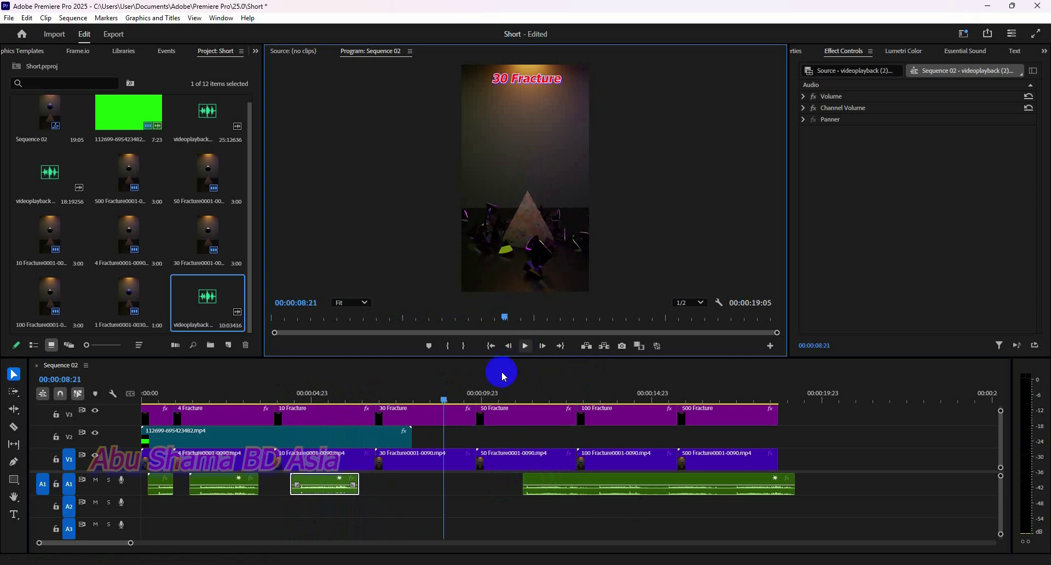
- Paste a copy of the short audio clip on A1 at 00:00:07:08 and play it from 00:00:07:00
click(327, 483)
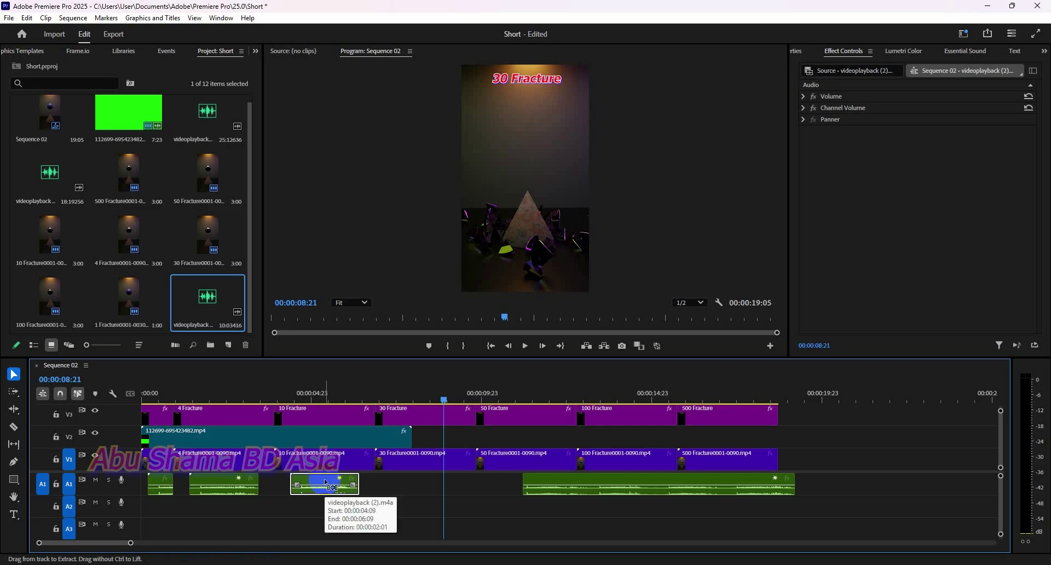
drag(438, 400, 392, 402)
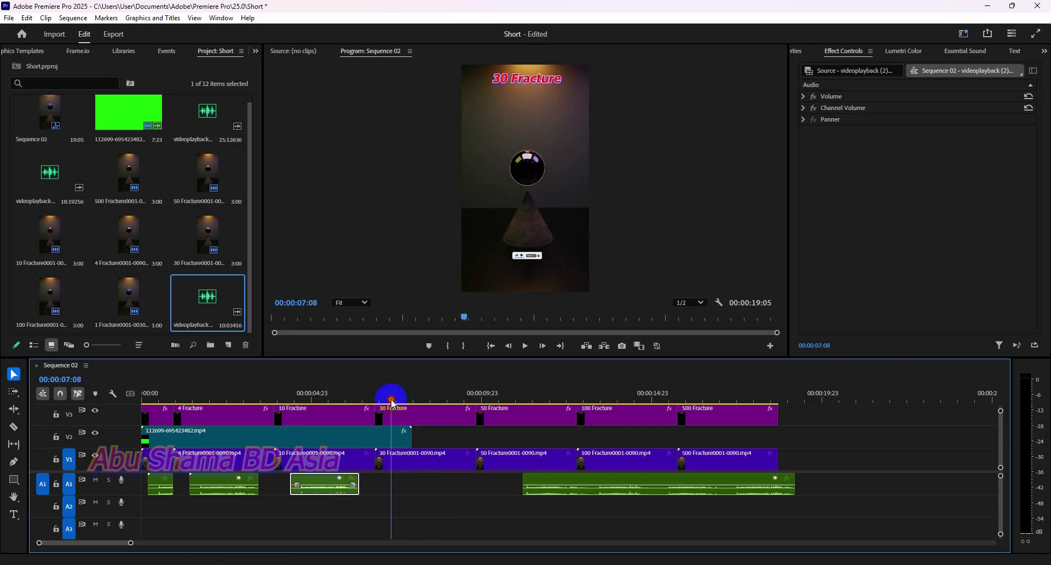
key(ctrl+v)
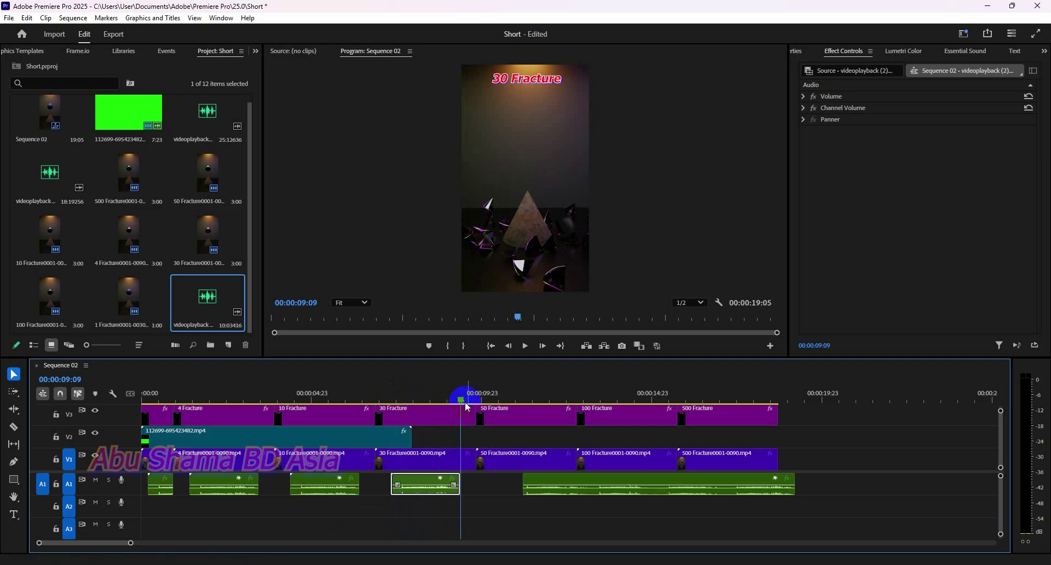
drag(464, 403, 380, 400)
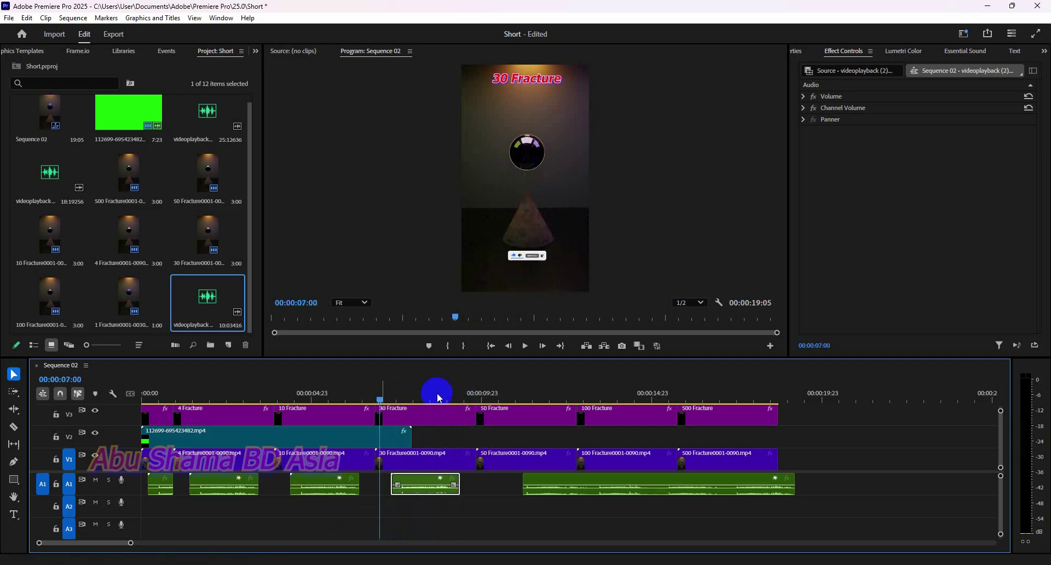
click(525, 346)
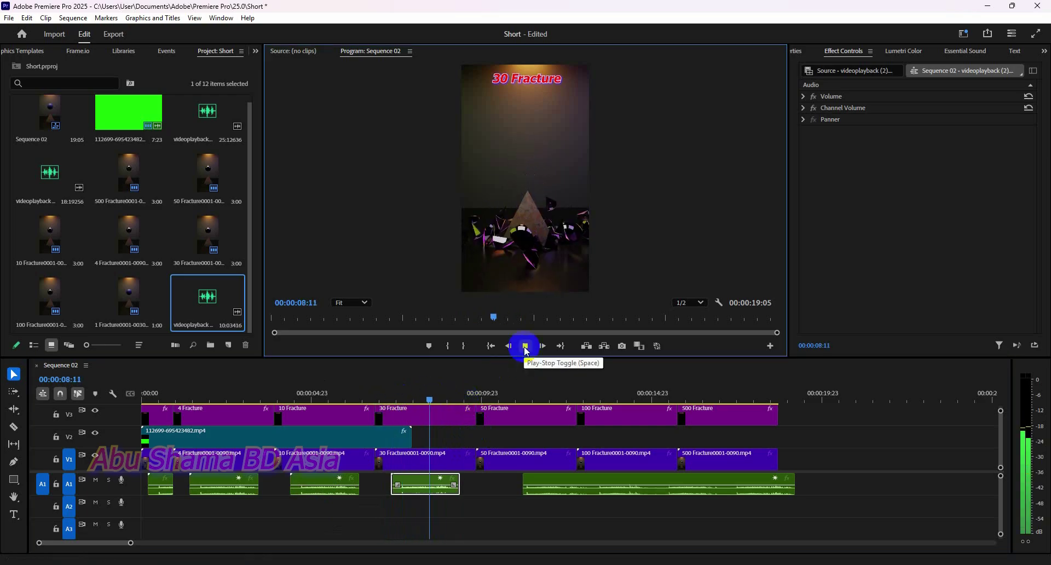
click(525, 346)
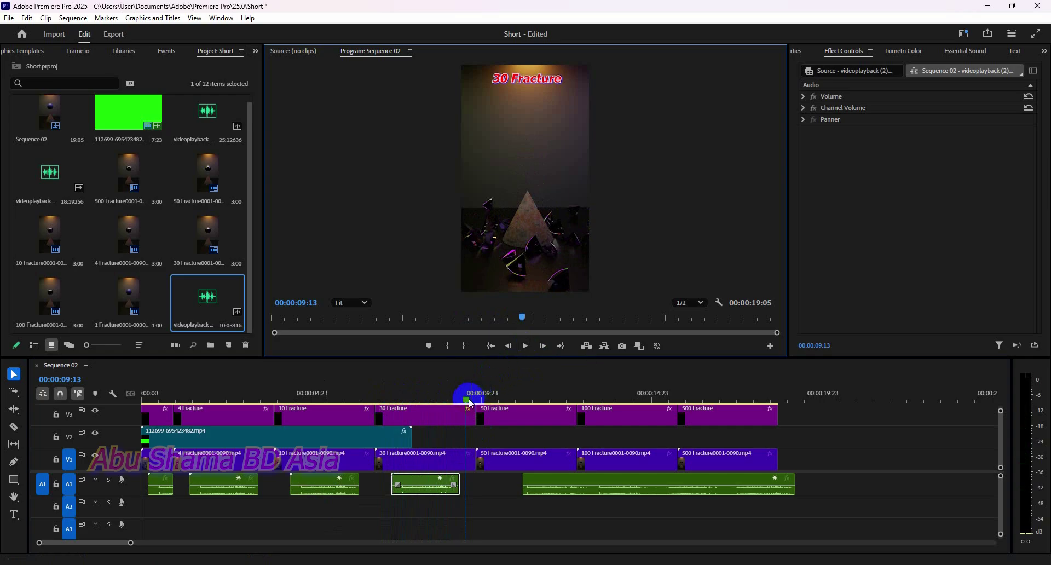
- Shift the audio clip under 30 Fracture to start at 00:00:07:04 and play it back
click(417, 408)
drag(416, 408, 388, 414)
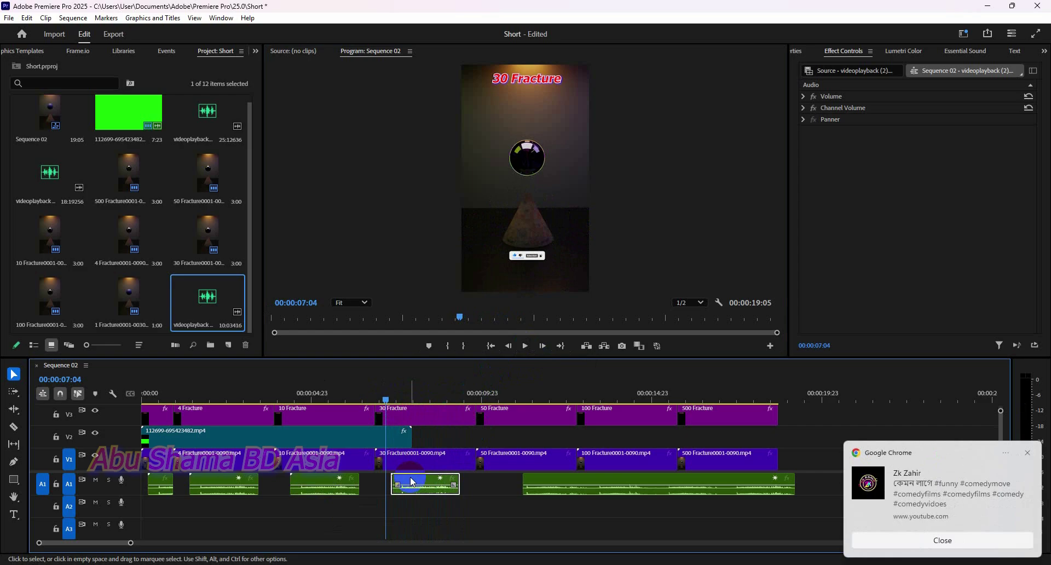
click(1027, 456)
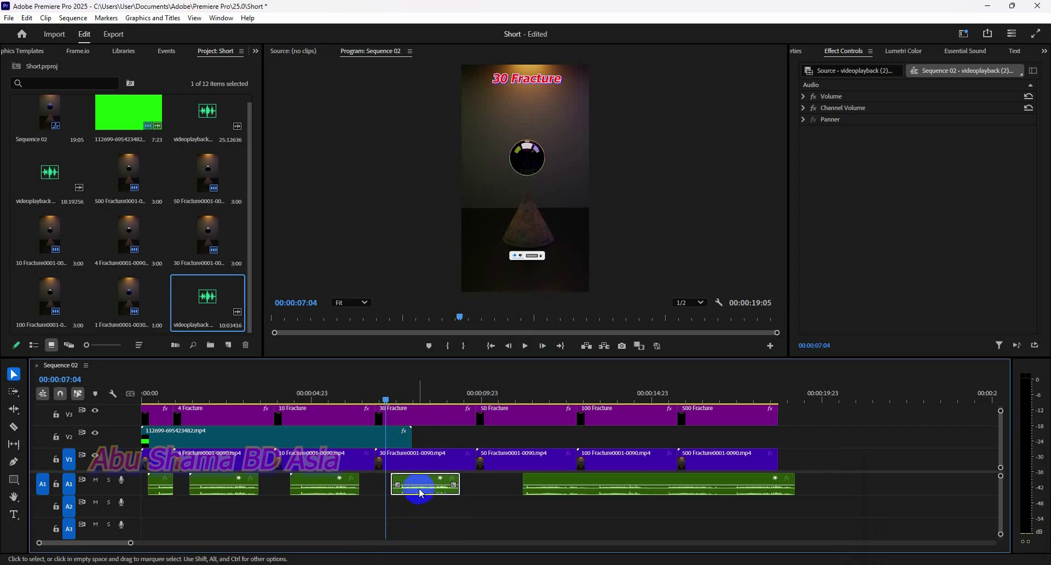
drag(422, 485, 418, 483)
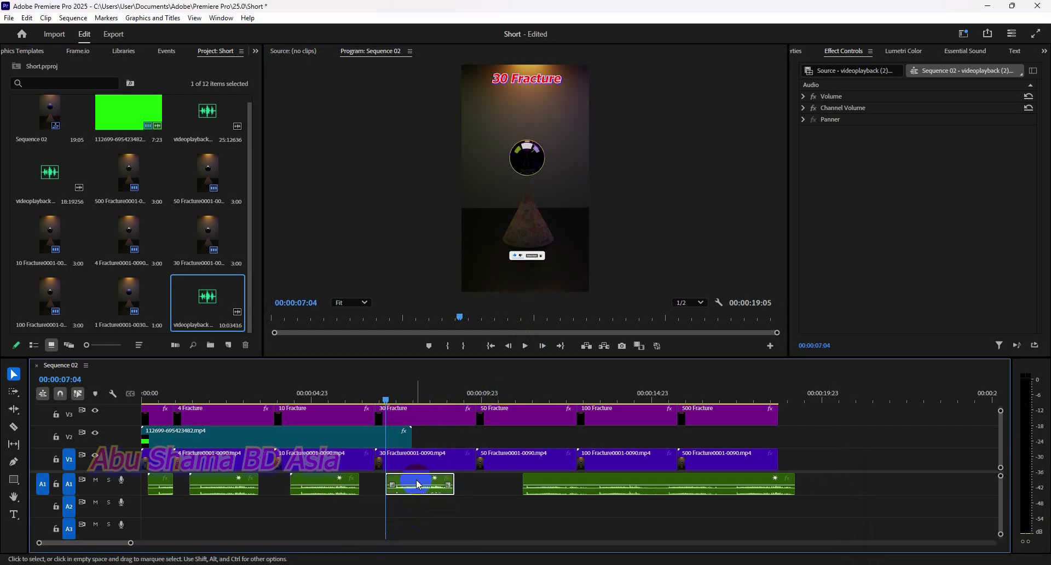
click(525, 346)
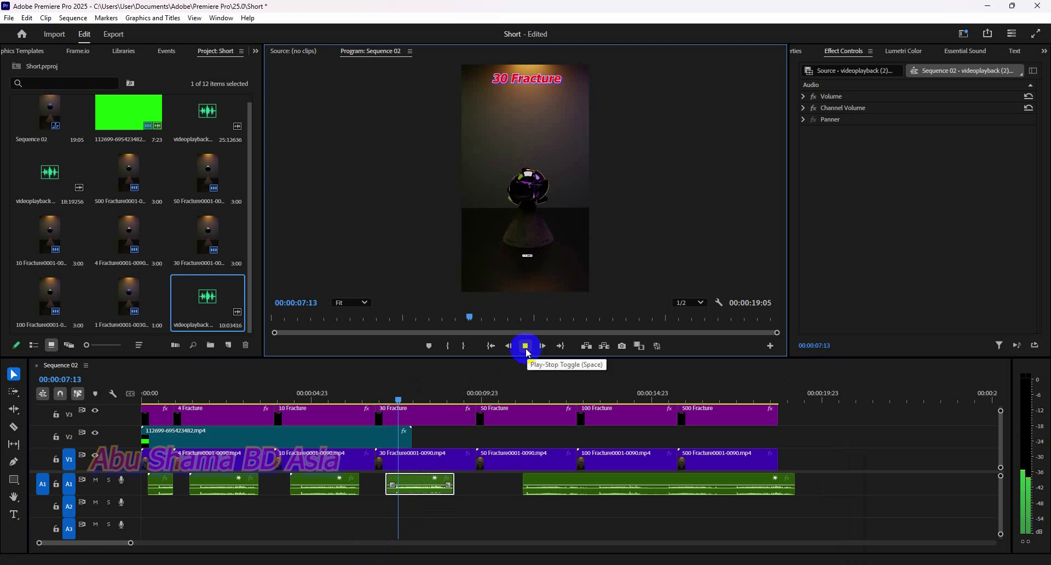
click(526, 346)
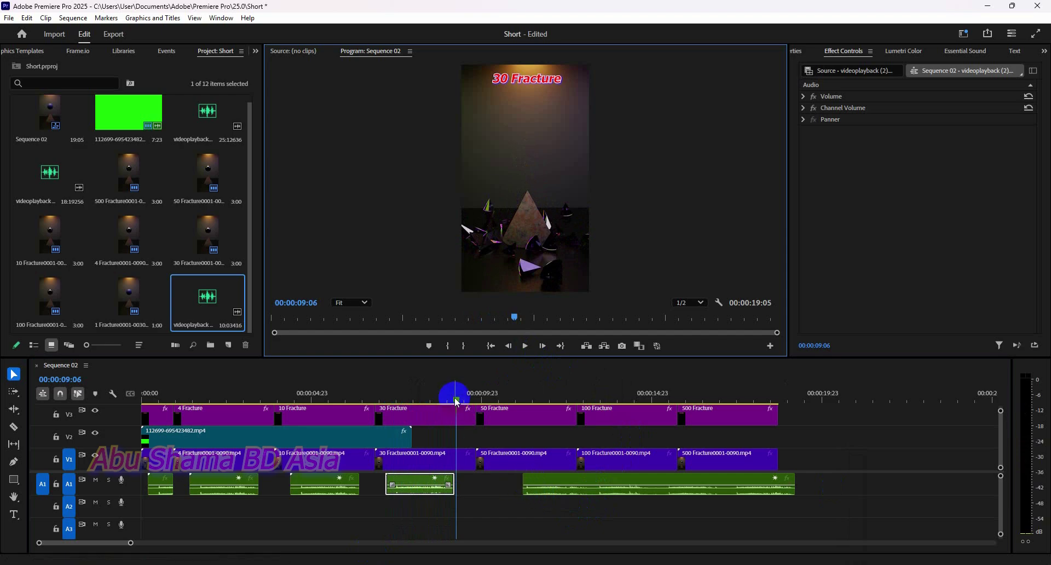
- Move the long audio clip on A1 to start at 00:00:10:06 and preview it with the 50 Fracture clip
drag(457, 402, 490, 402)
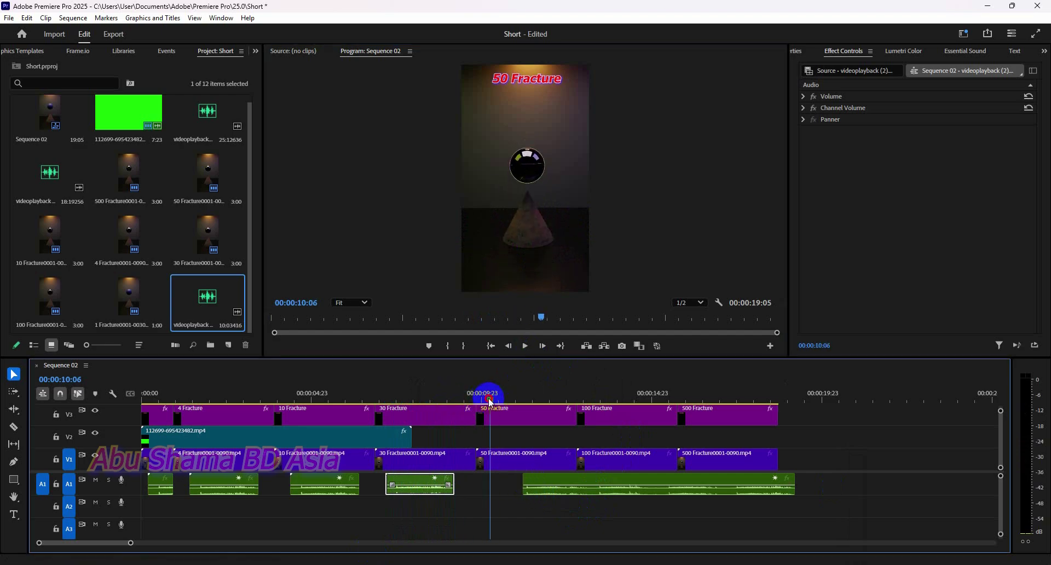
drag(545, 480, 509, 480)
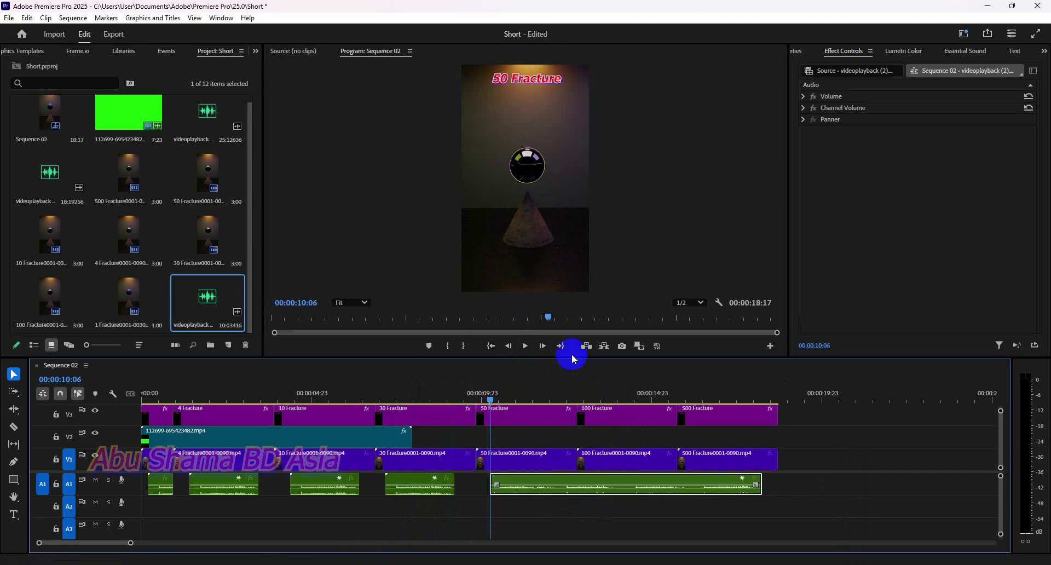
click(525, 346)
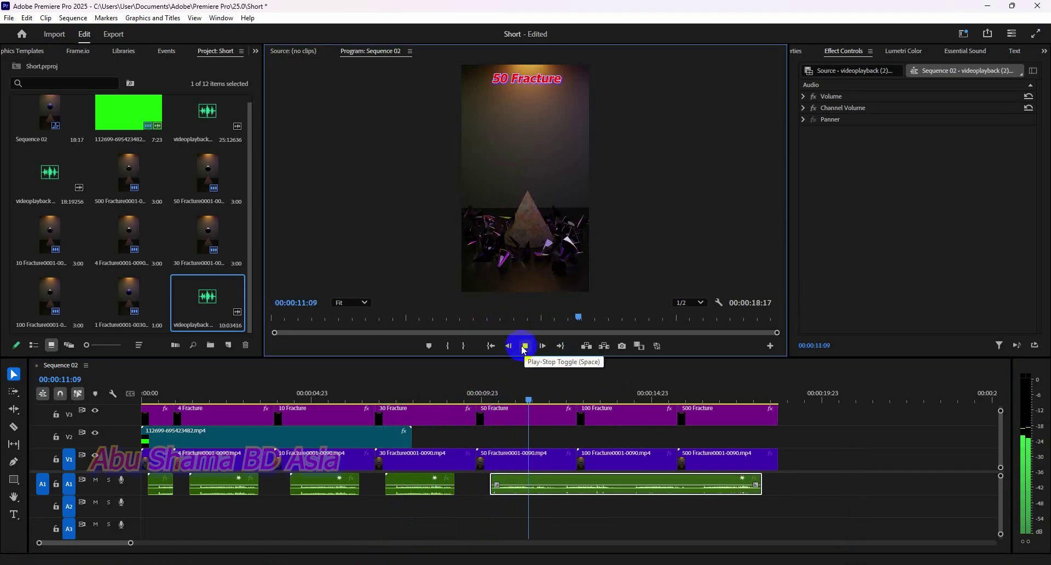
click(525, 346)
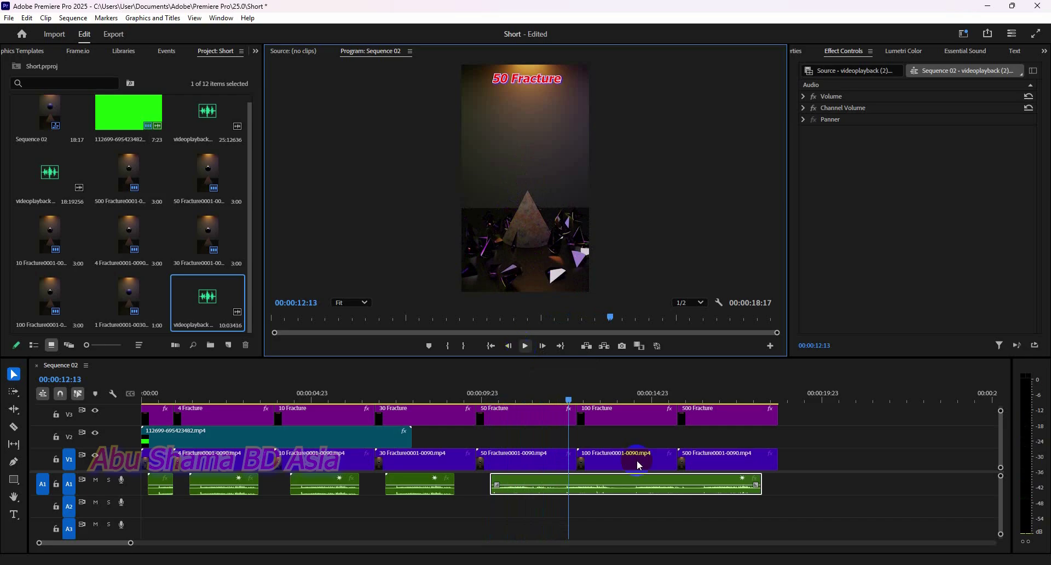
- Trim the end of the audio clip under 50 Fracture to about 00:00:12:08 and replay that section
drag(754, 481, 560, 496)
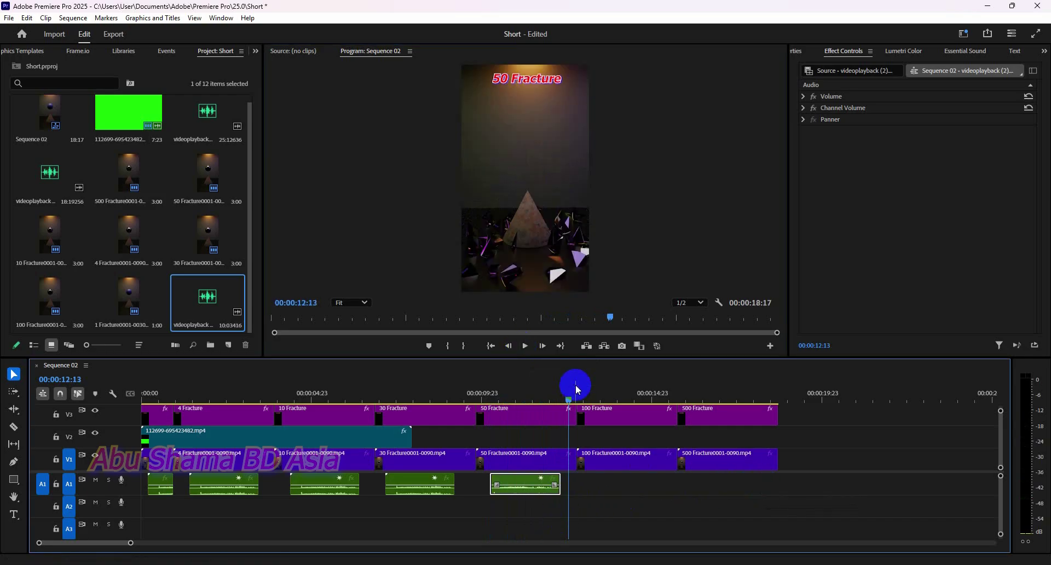
drag(570, 400, 491, 405)
click(525, 345)
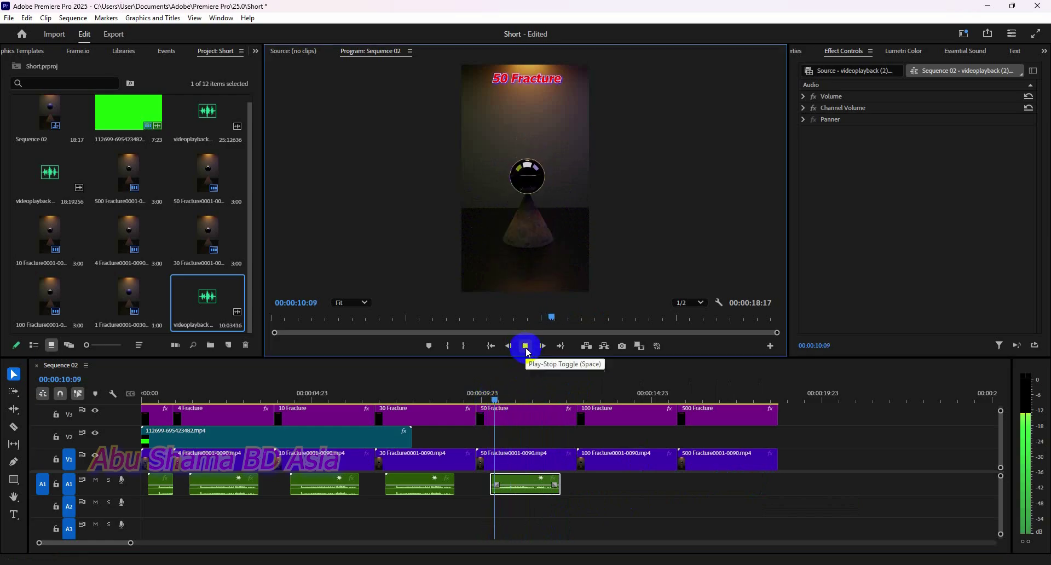
click(526, 346)
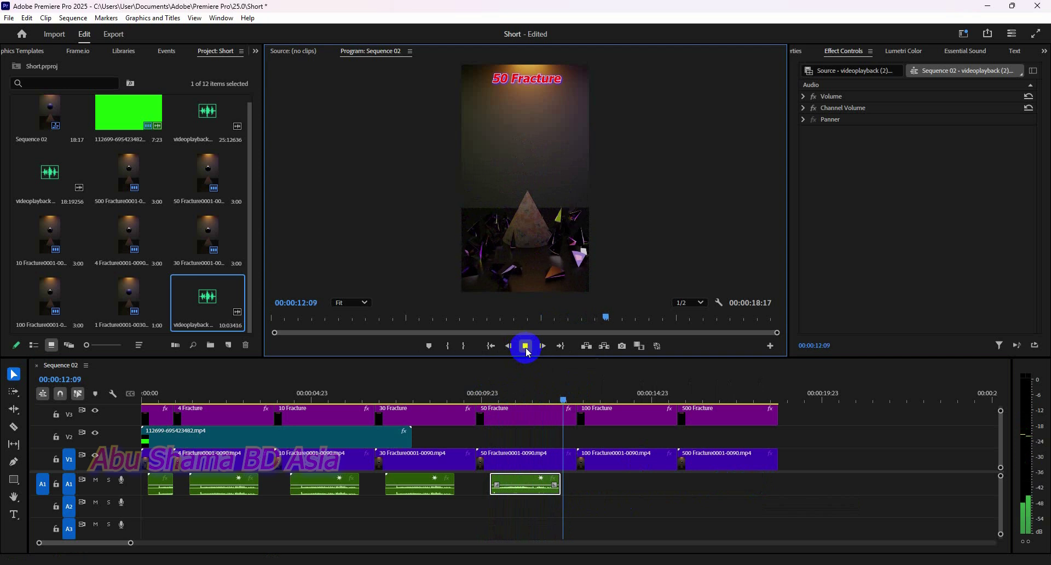
- Add a start-trimmed videoplayback (2).m4a clip on A1 from about 00:00:13:03 to 00:00:19:00 and play it with the 100 and 500 Fracture clips
drag(210, 304, 621, 487)
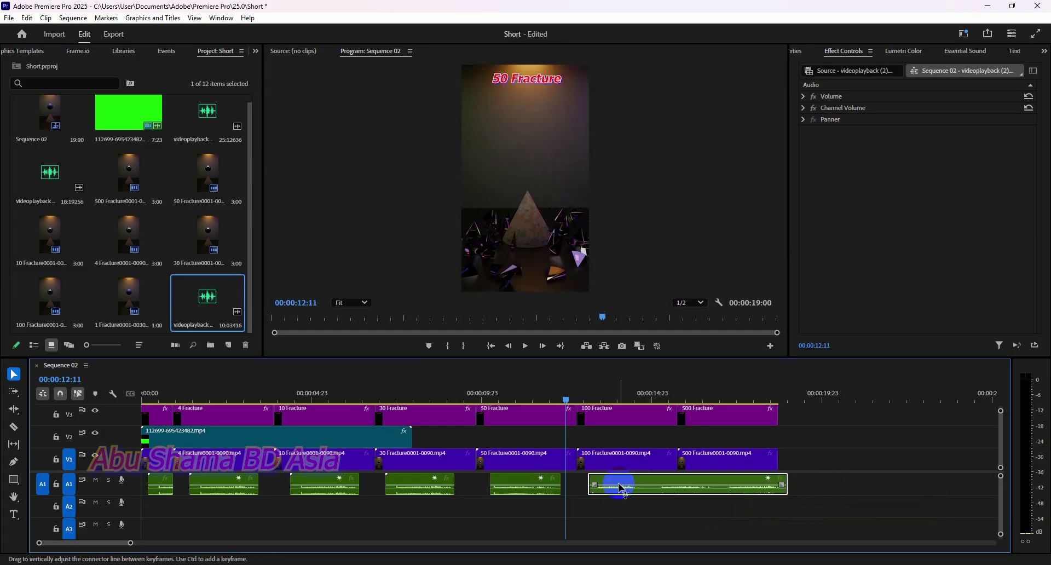
click(522, 346)
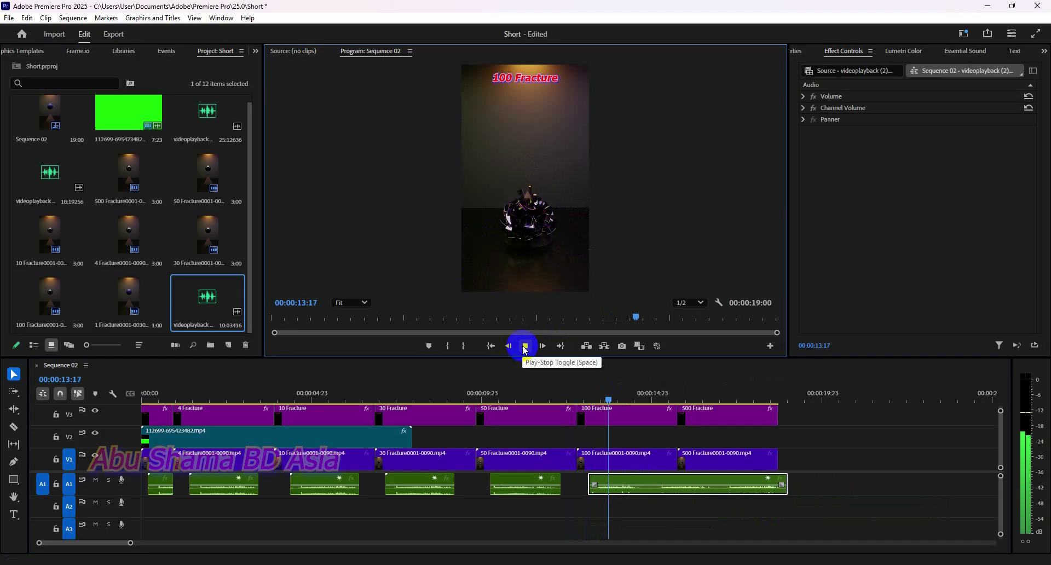
click(524, 347)
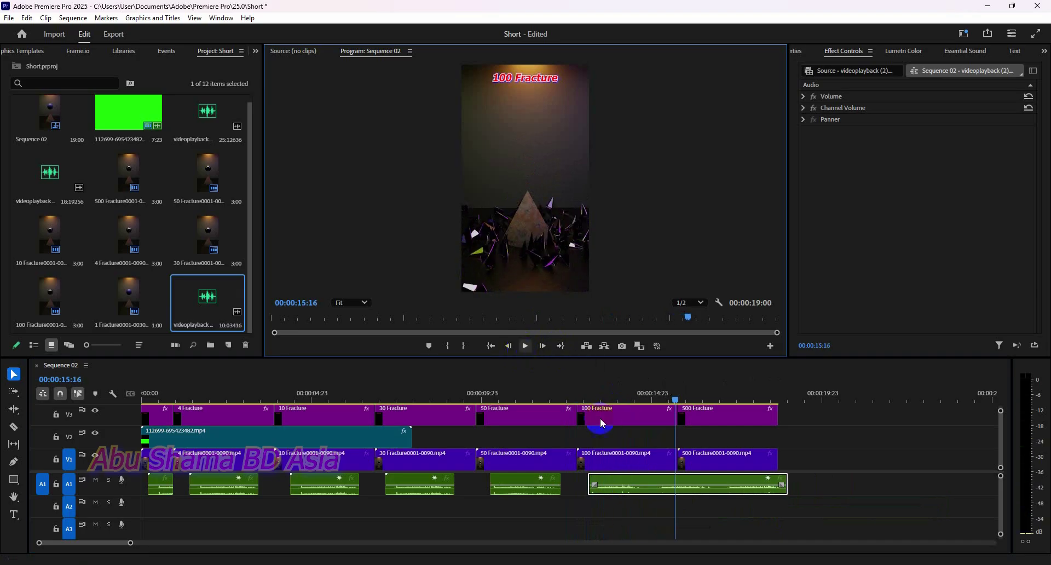
click(526, 347)
click(527, 347)
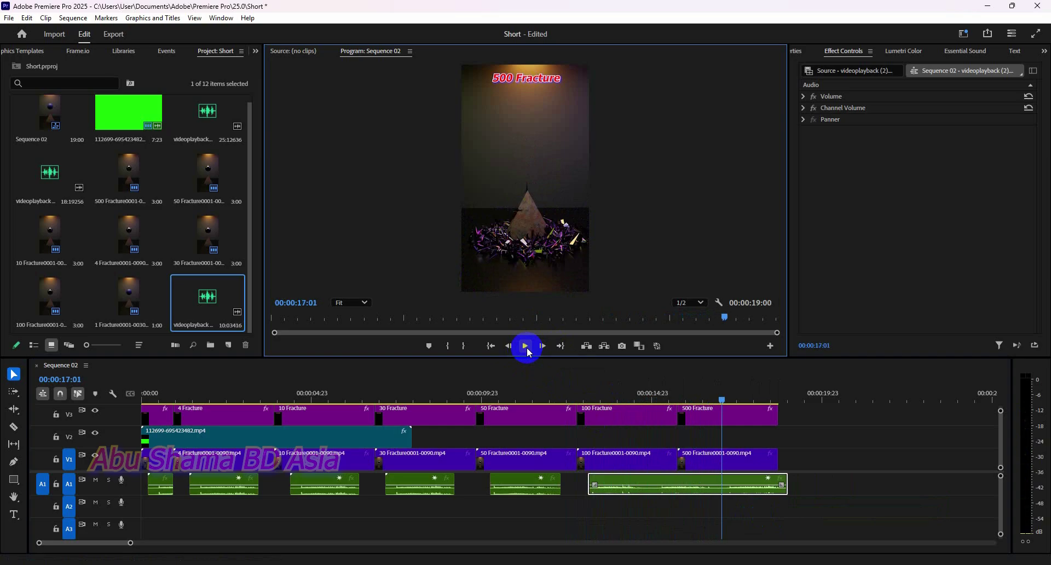
- Trim about two seconds off the start of the last A1 audio clip, move it to start at 00:00:13:07, and play it
click(582, 459)
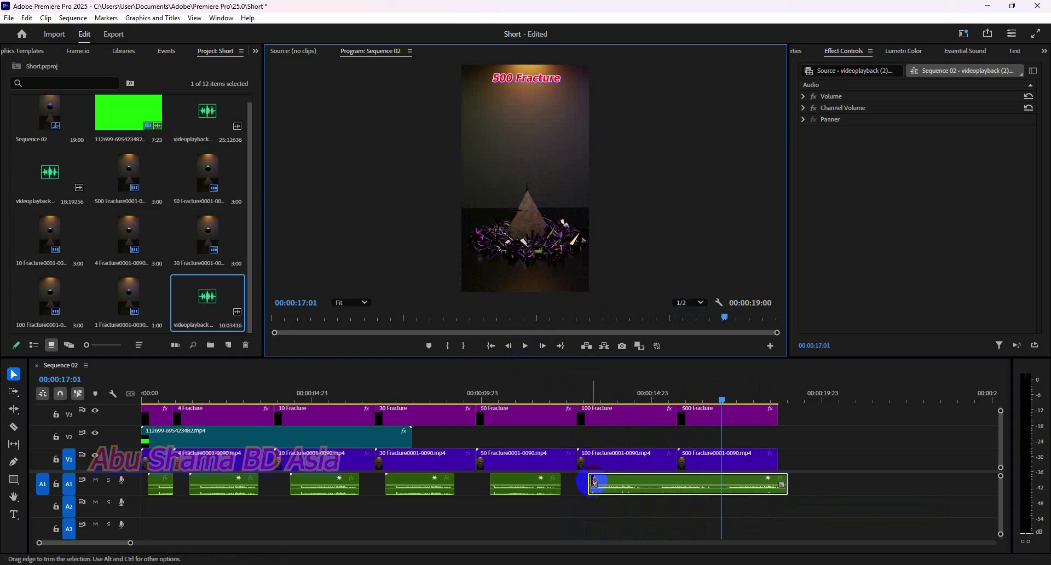
drag(592, 481, 655, 476)
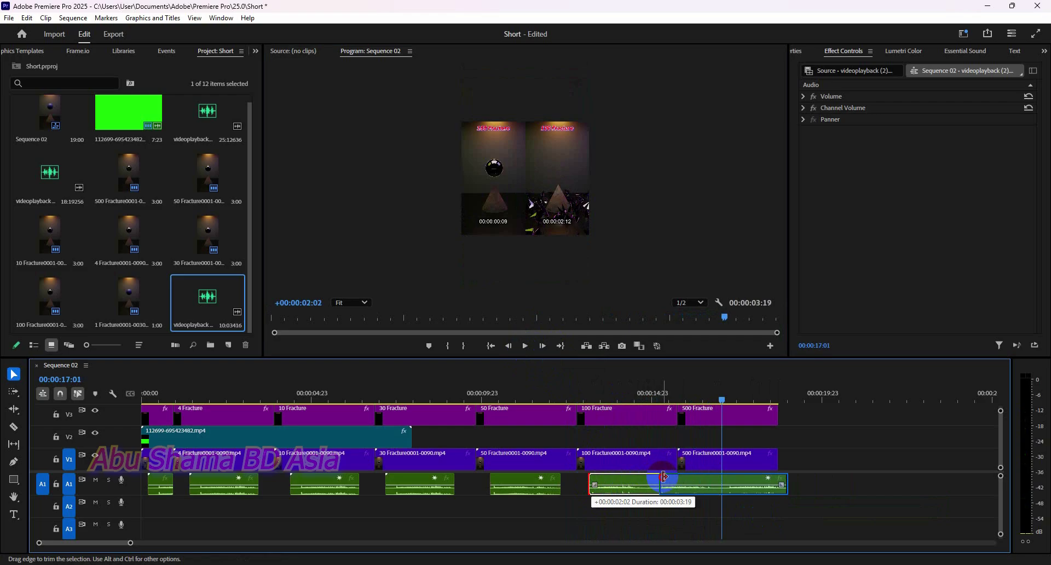
drag(663, 476, 660, 481)
drag(720, 399, 599, 406)
click(691, 483)
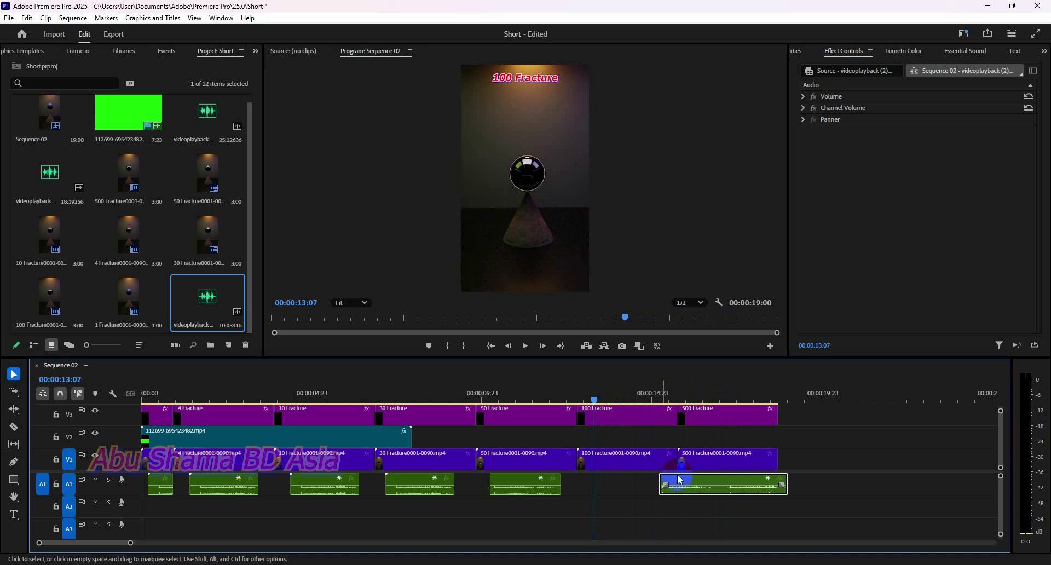
drag(669, 484, 603, 484)
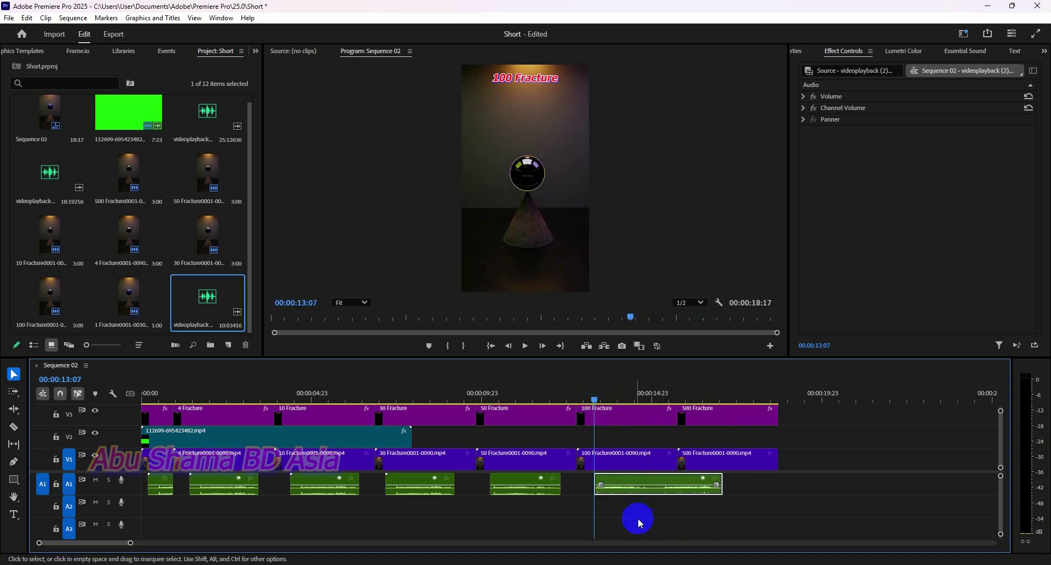
click(526, 346)
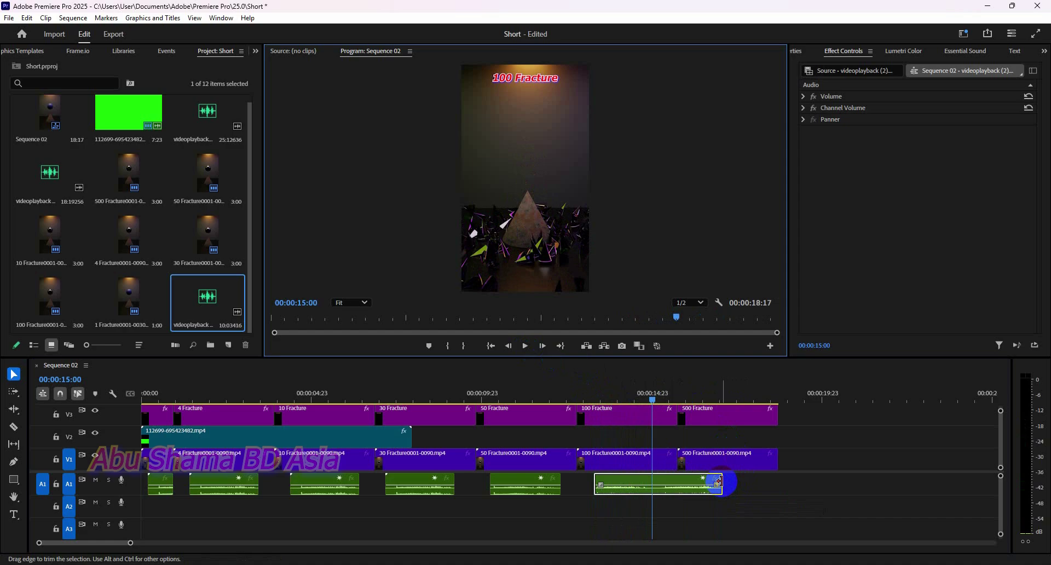
- Split the audio clip under 100 Fracture at 00:00:15:00 and move the second piece under 500 Fracture
click(13, 381)
click(14, 427)
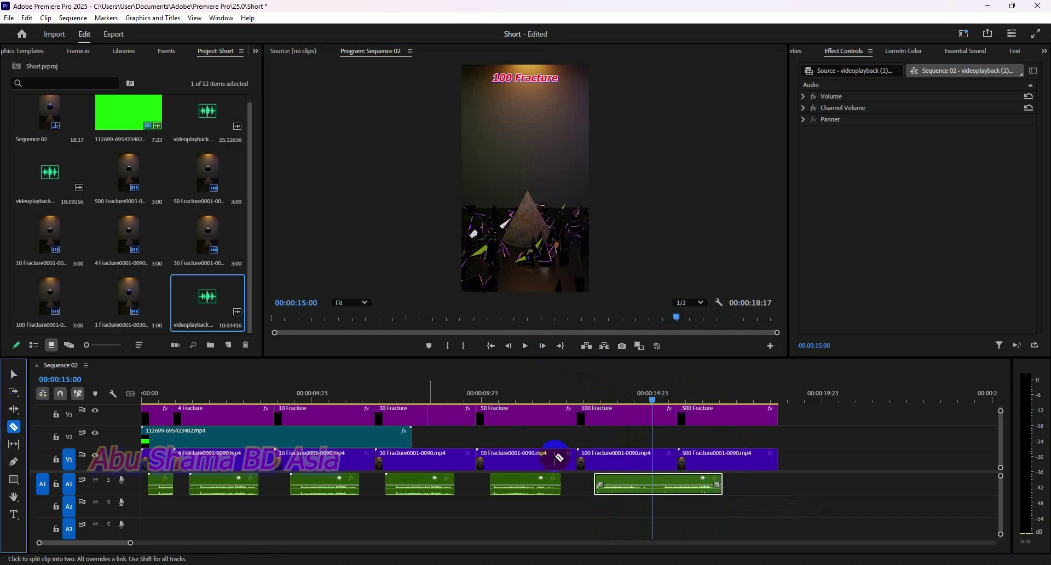
click(659, 480)
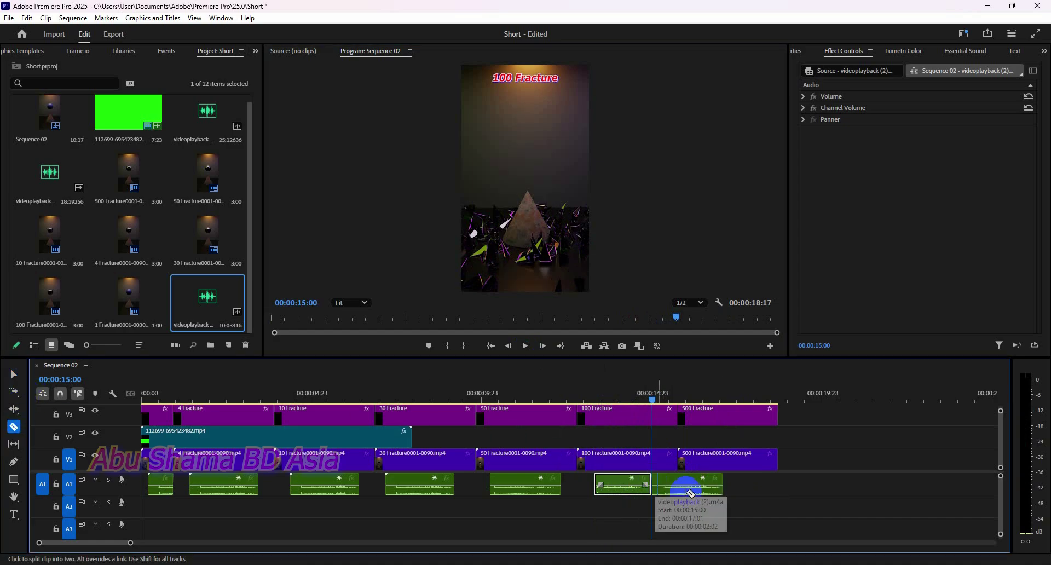
click(14, 374)
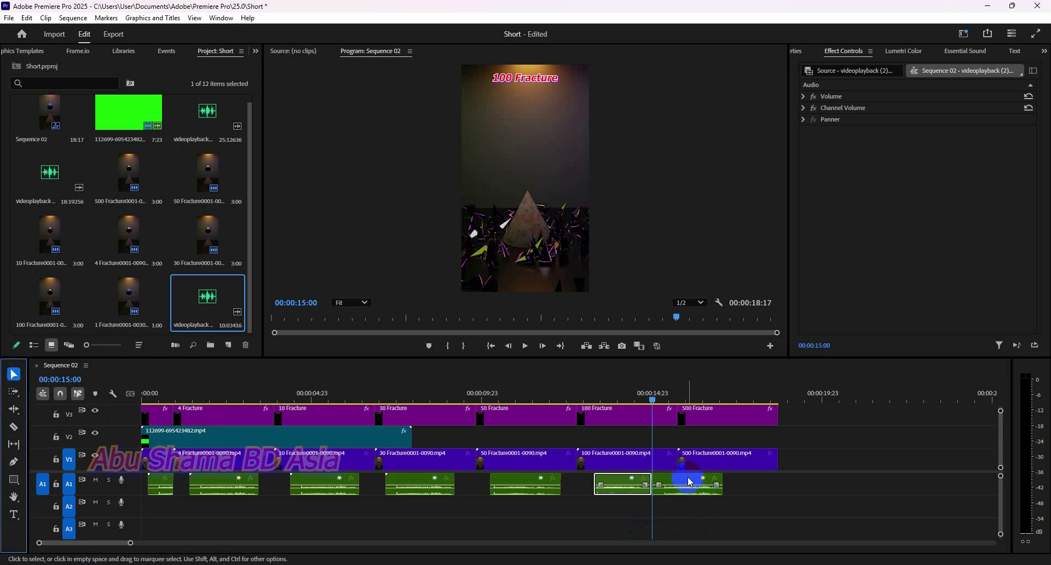
drag(702, 500, 748, 492)
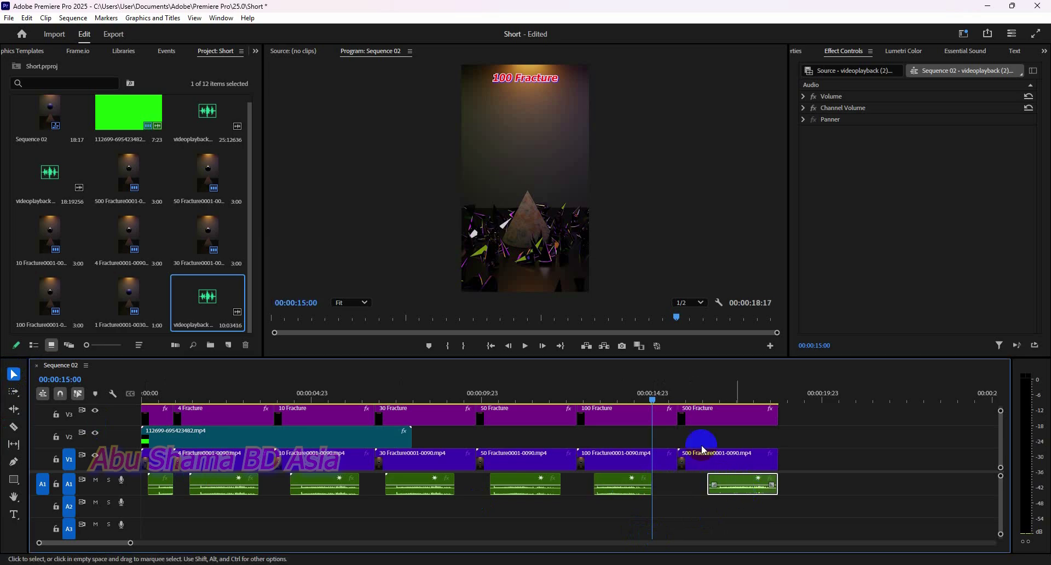
- Align the start of the audio clip under 500 Fracture to 00:00:16:03 and play that section
drag(658, 403, 694, 409)
click(733, 480)
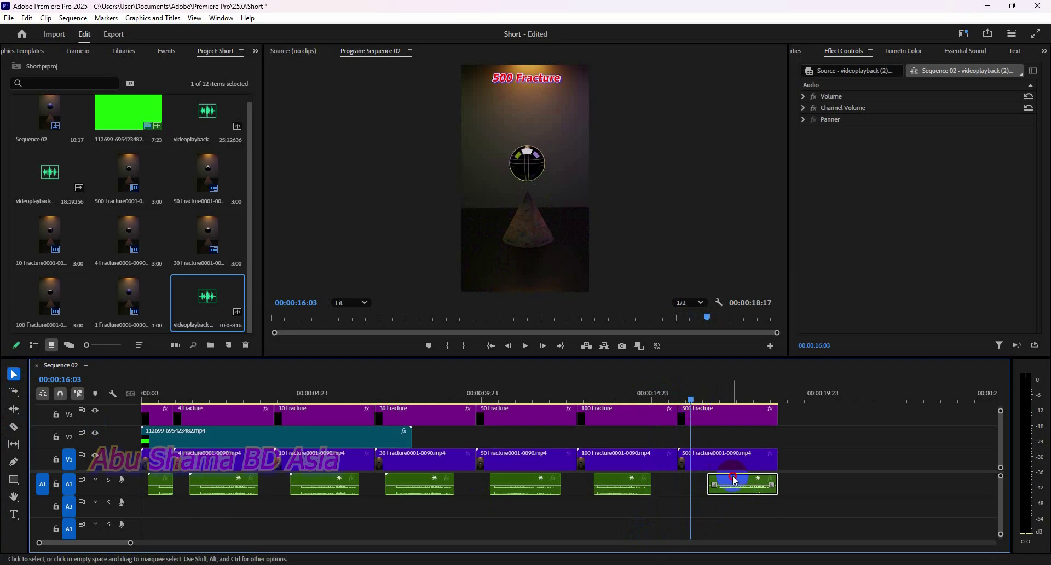
drag(733, 477, 722, 482)
click(499, 346)
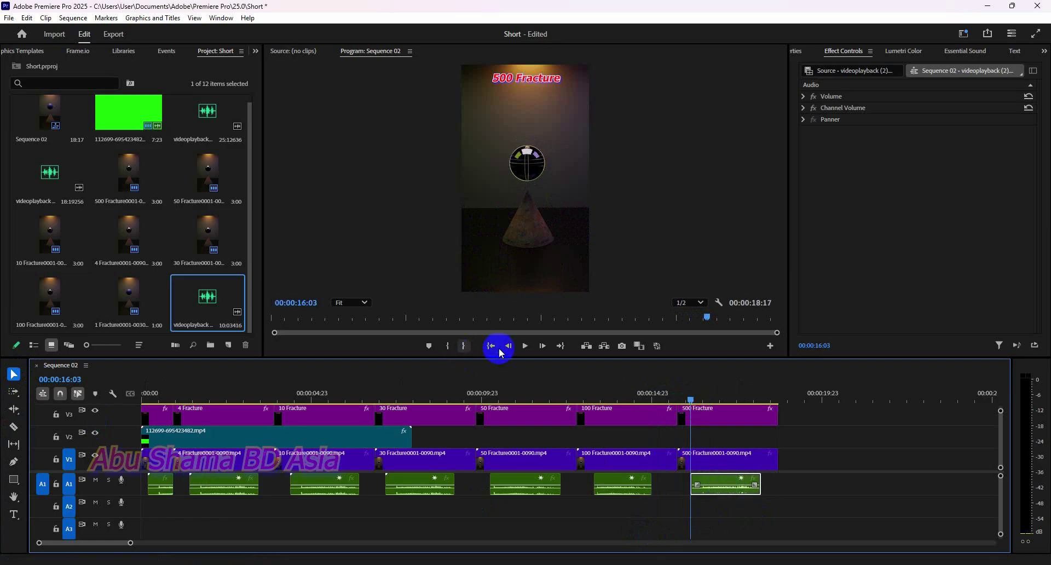
click(523, 351)
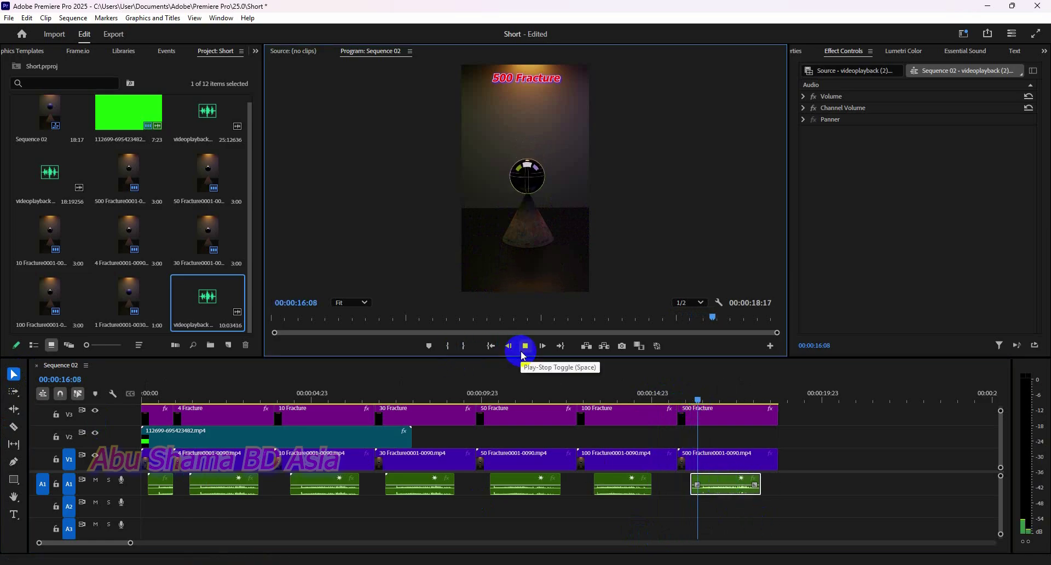
- Play Sequence 02 from the beginning and inspect its last frame at 00:00:18:16
click(492, 347)
click(525, 345)
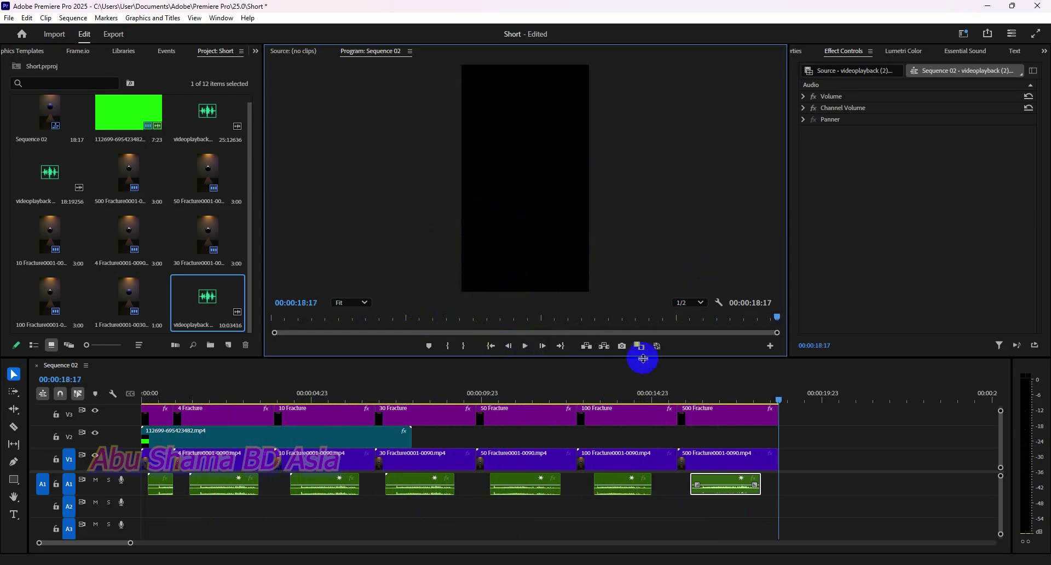
key(Left)
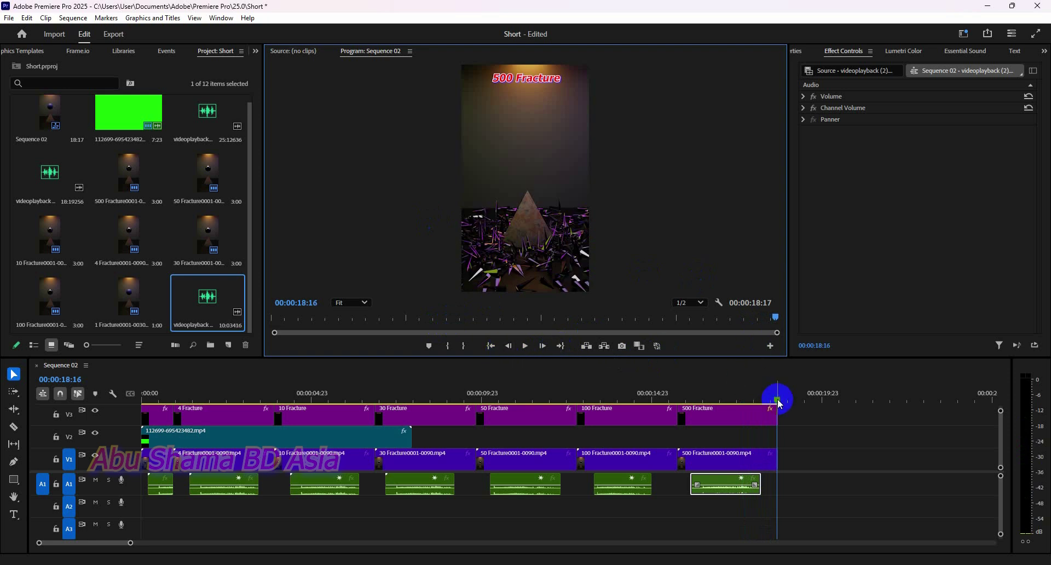
mouse_move(777, 399)
mouse_down()
mouse_move(567, 423)
mouse_move(199, 429)
mouse_move(695, 394)
mouse_move(781, 399)
mouse_up()
click(560, 345)
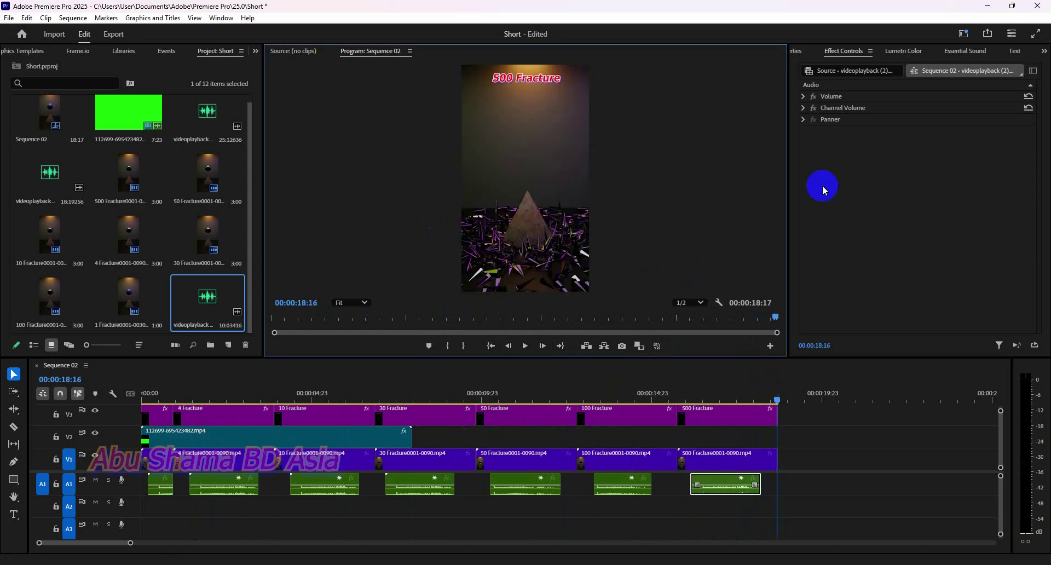
- Quick-export Sequence 02 as 1.mp4 into the Cell folder on drive E with the Match Source - Adaptive High Bitrate preset
click(987, 38)
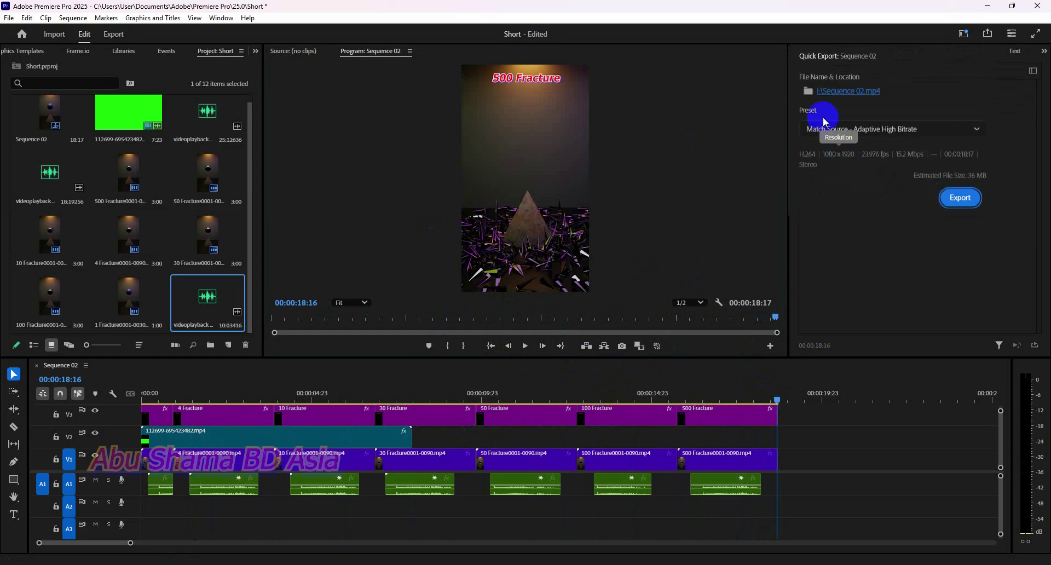
click(808, 91)
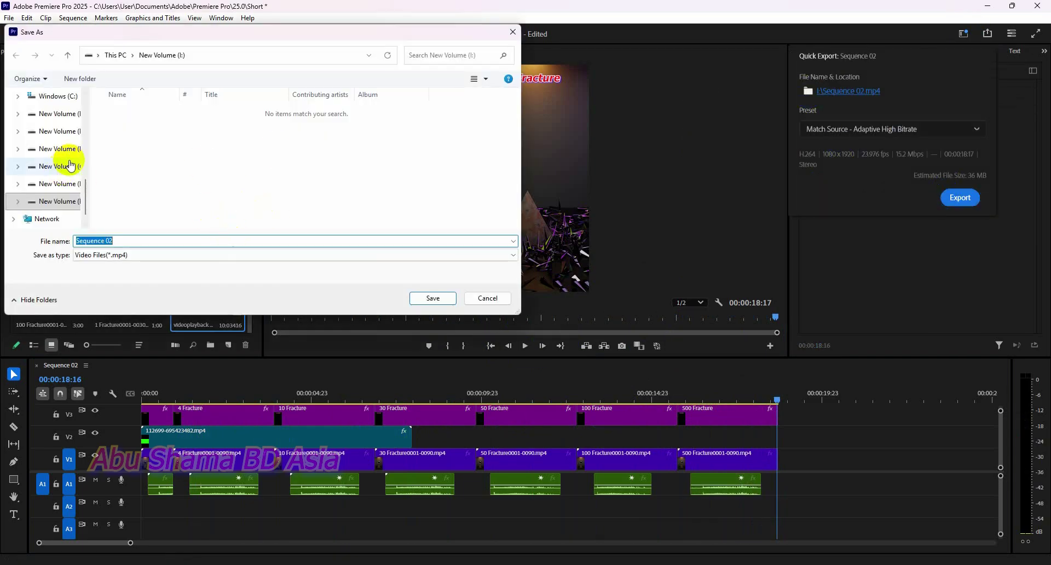
scroll(71, 161, up, 3)
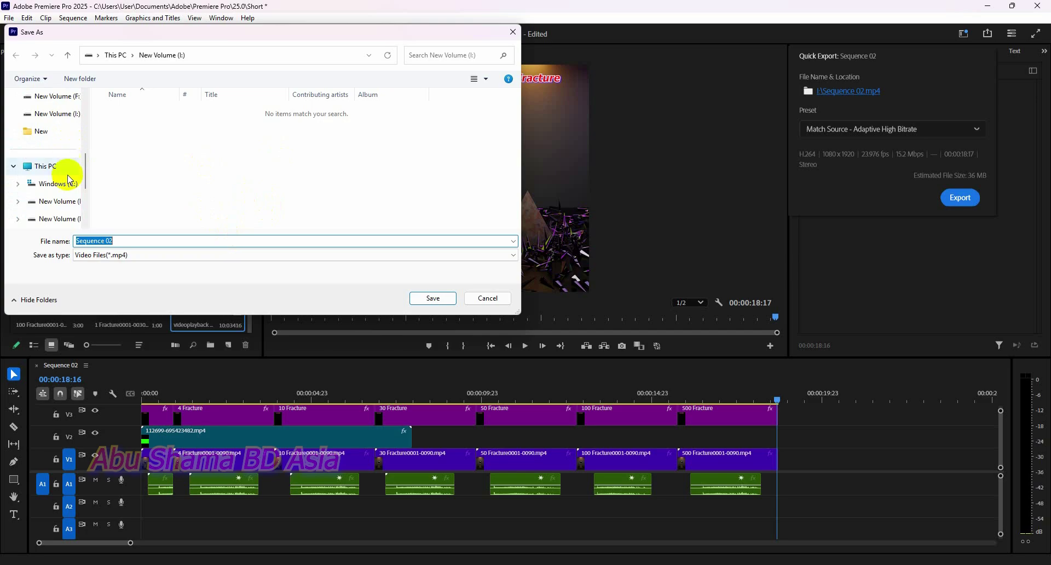
click(59, 201)
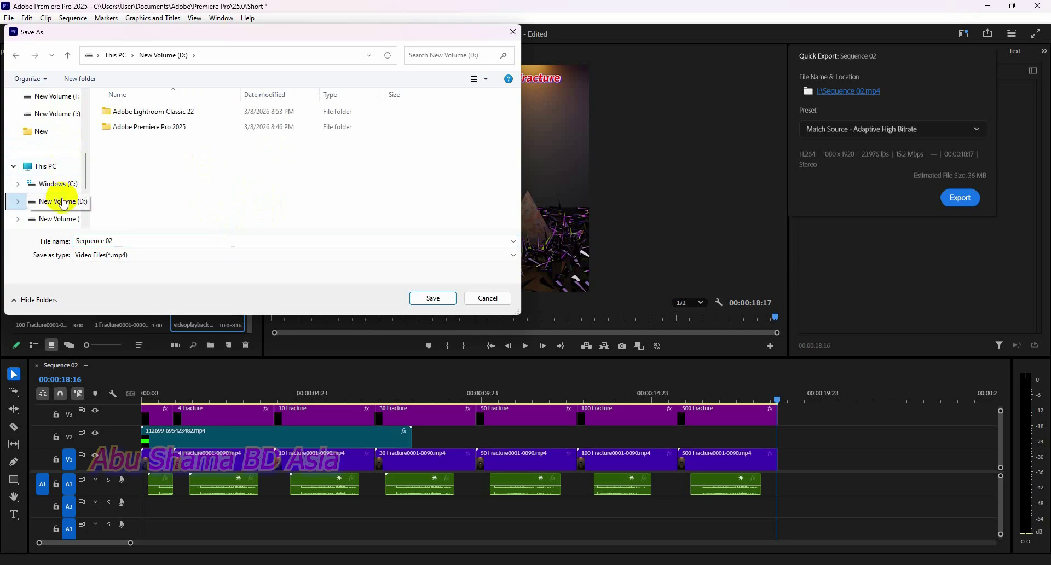
click(68, 218)
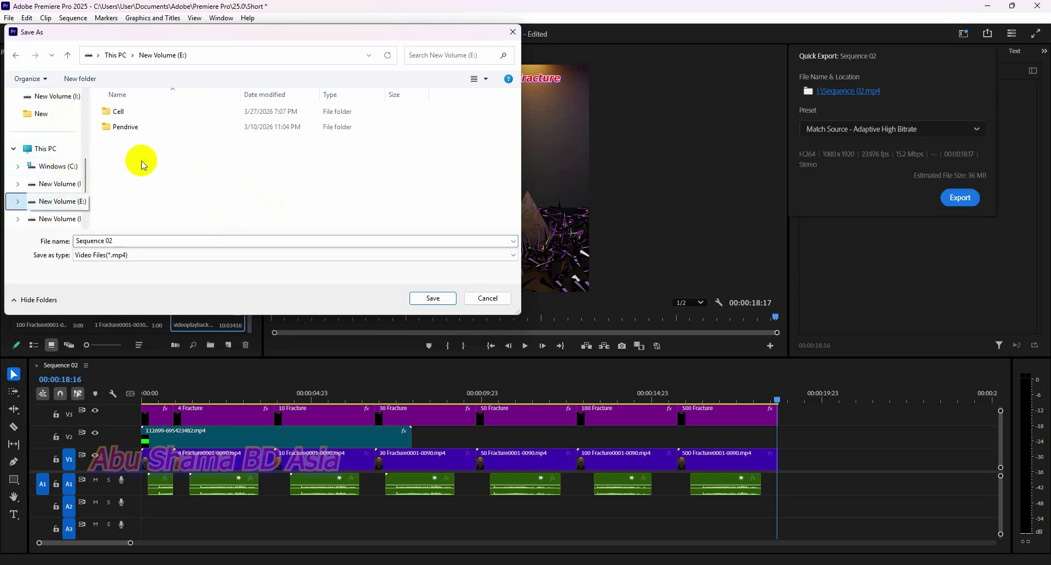
click(134, 112)
double_click(134, 119)
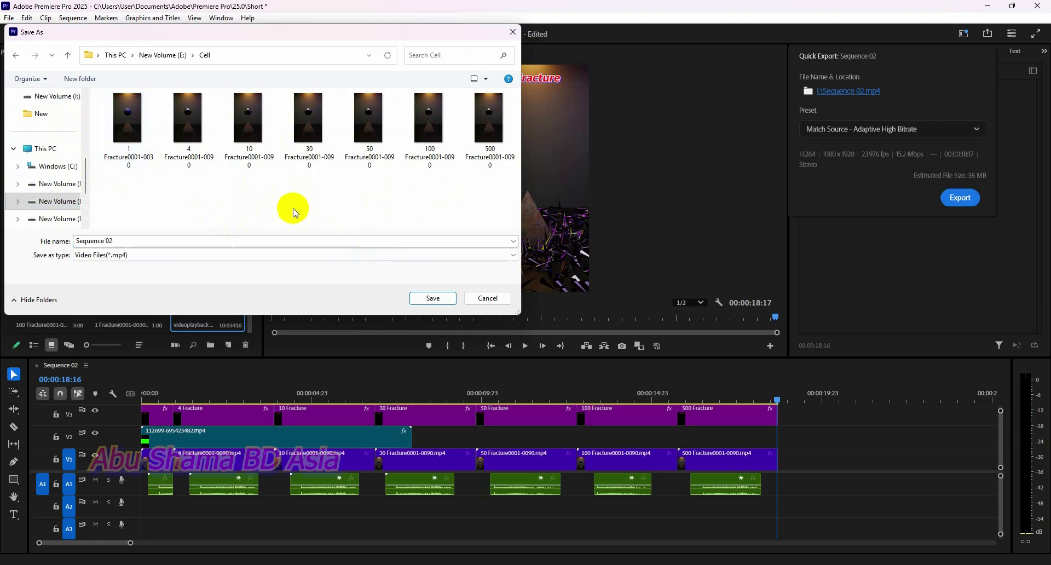
click(145, 240)
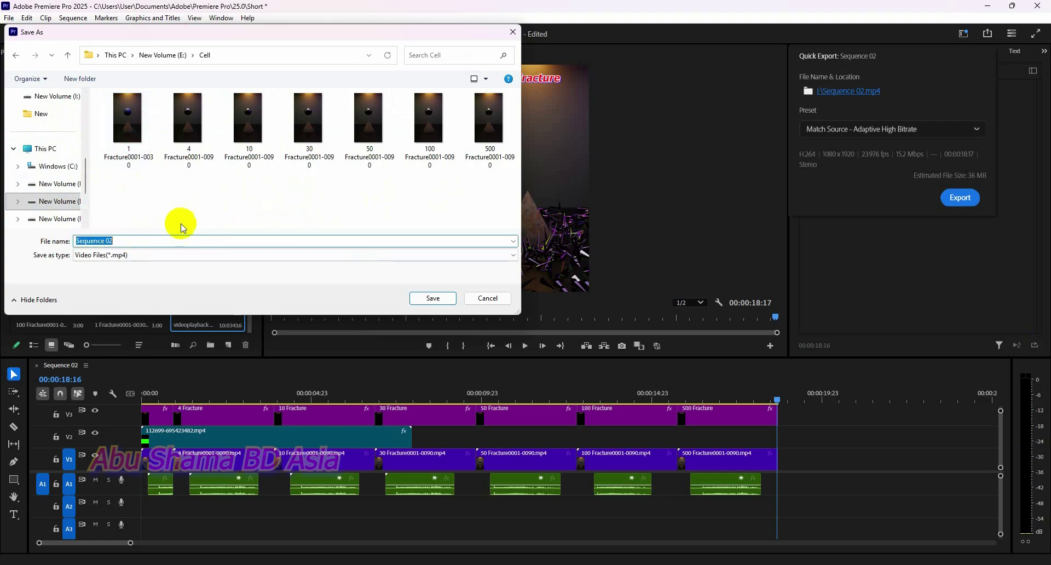
text(1)
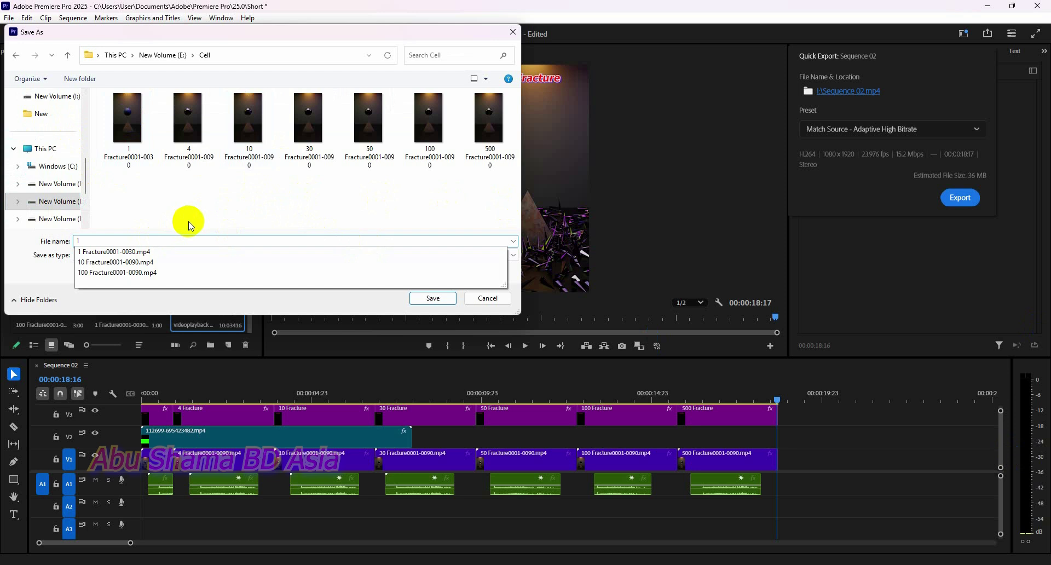
click(443, 300)
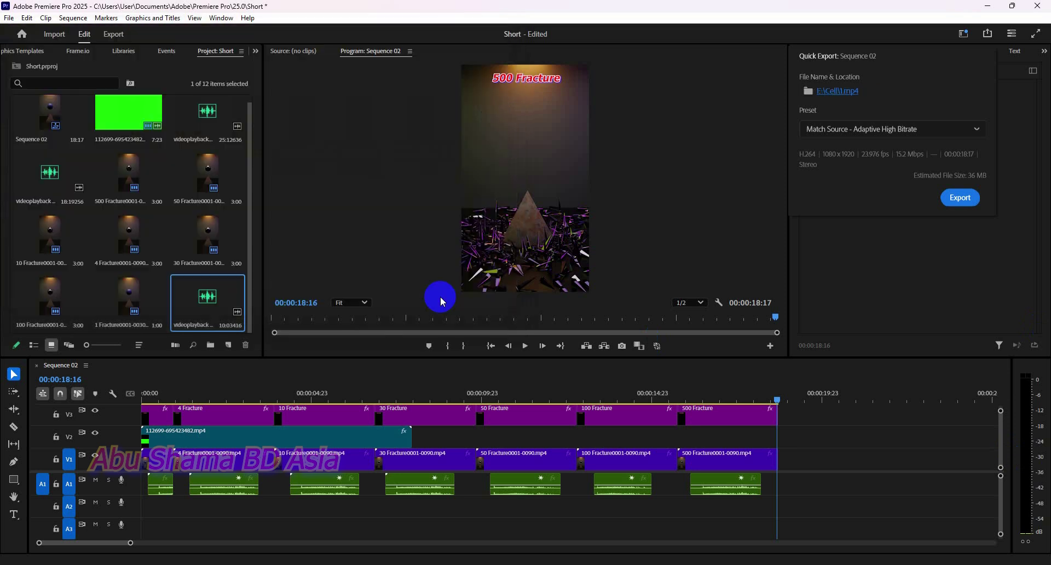
click(959, 198)
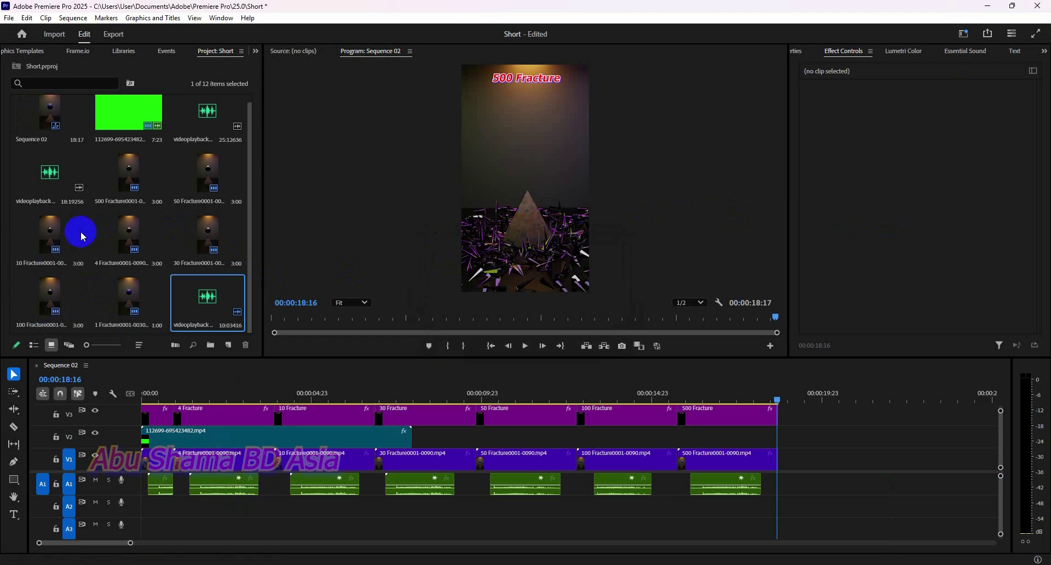
- Delete the seven Fracture video clips from the project, including their references in the sequence
drag(24, 234, 136, 296)
ctrl+click(125, 177)
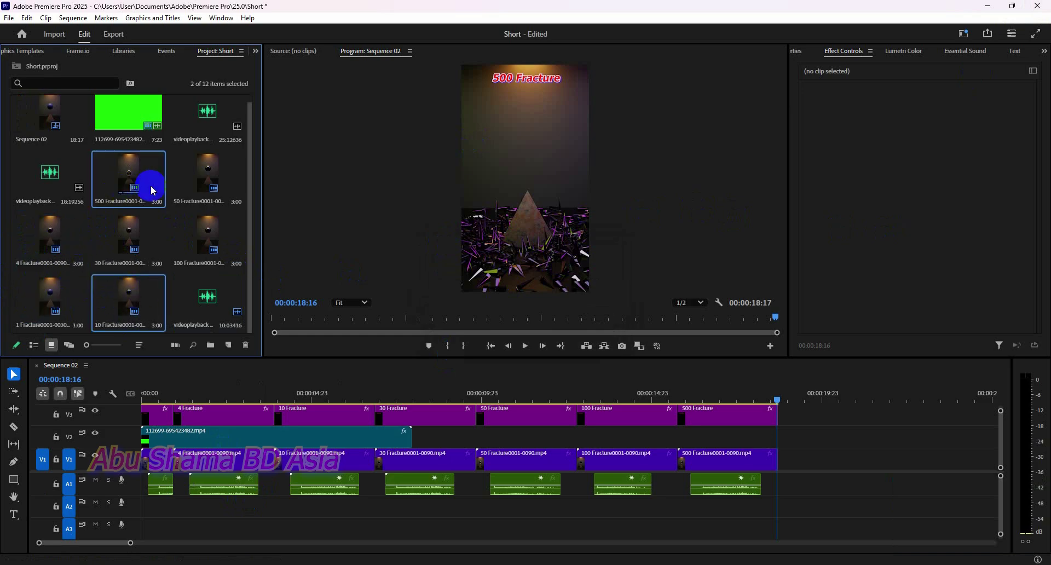
ctrl+click(191, 183)
ctrl+click(62, 248)
ctrl+click(110, 246)
ctrl+click(186, 244)
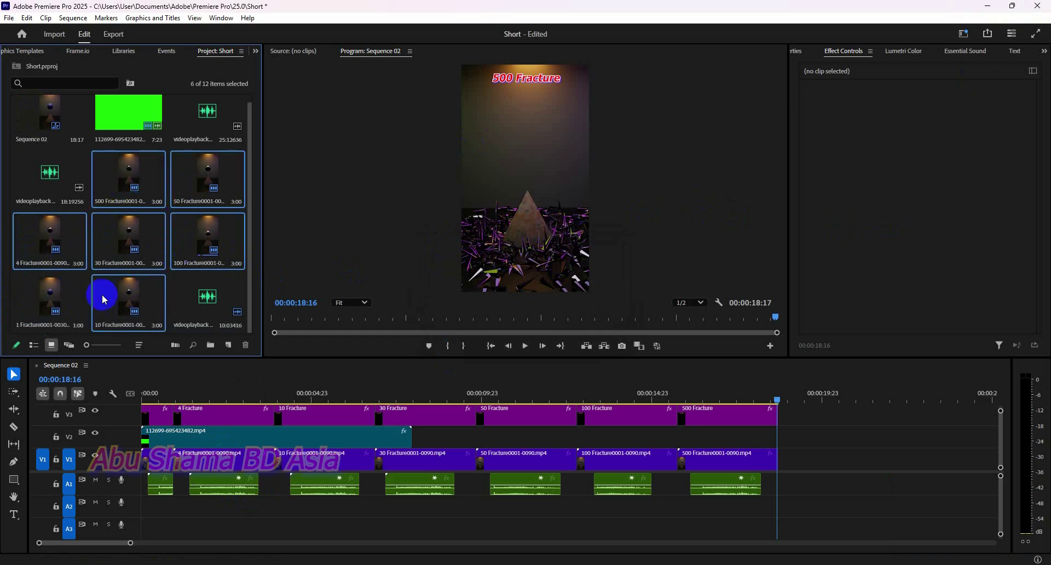
ctrl+click(54, 299)
key(Delete)
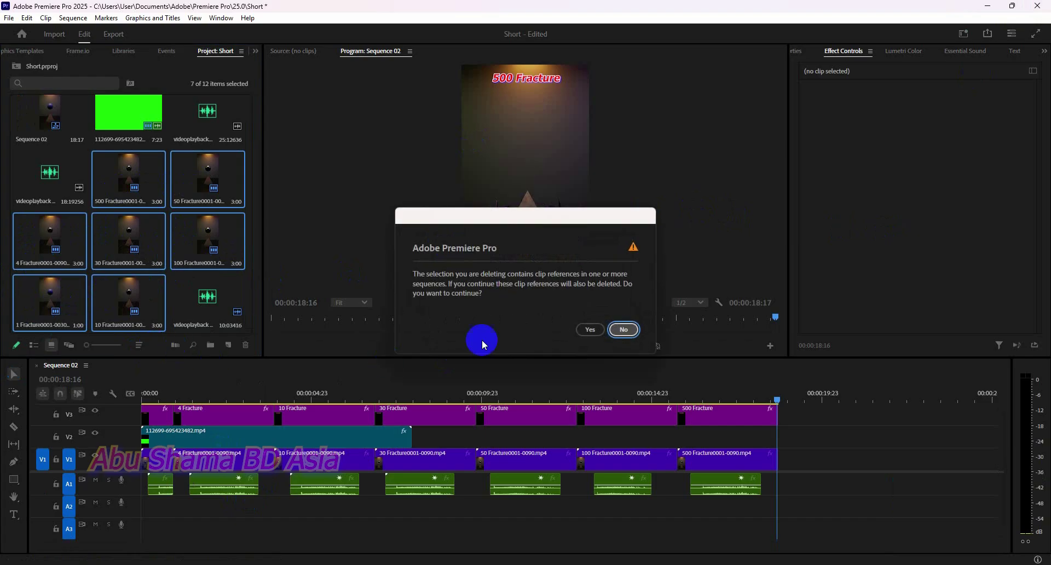
click(588, 329)
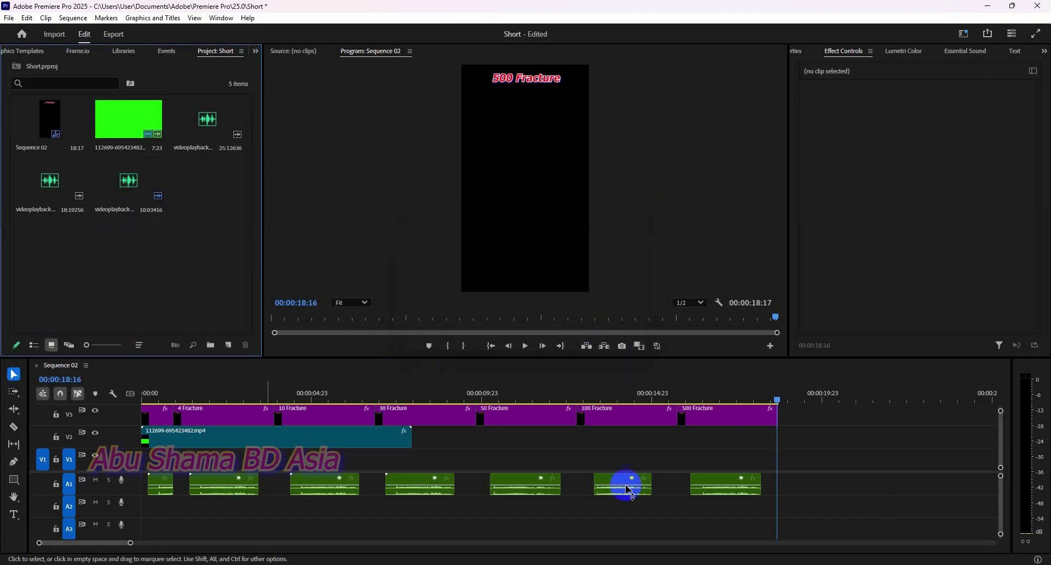
- Select all the audio clips on A1 and save the Short project
drag(781, 485, 167, 482)
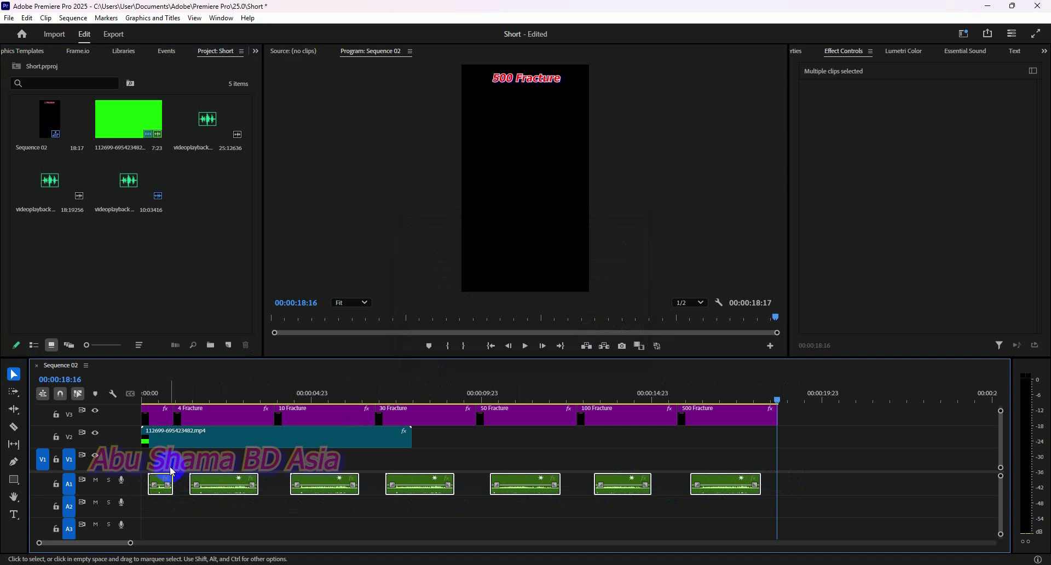
click(192, 250)
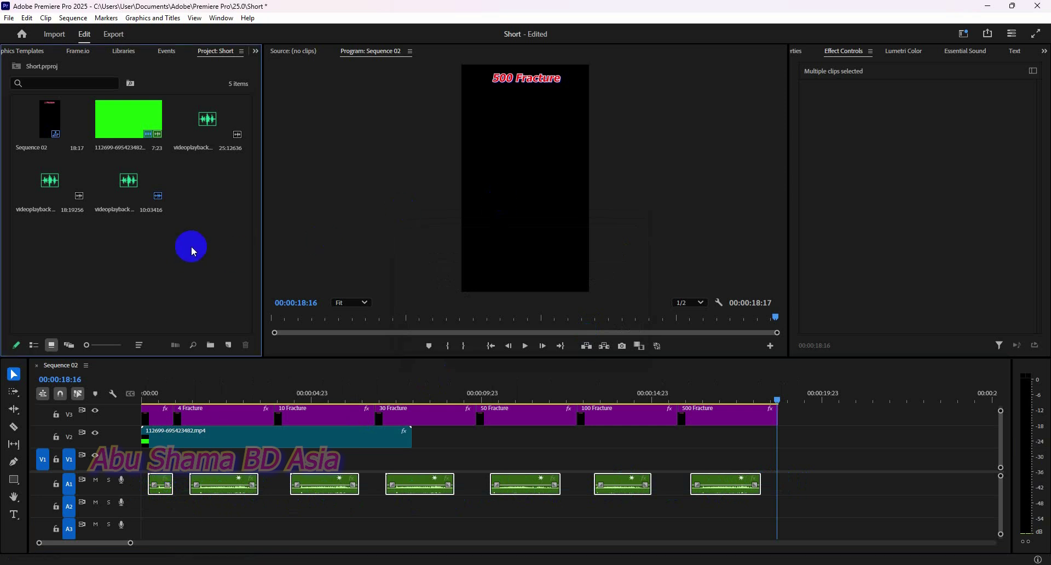
key(ctrl+s)
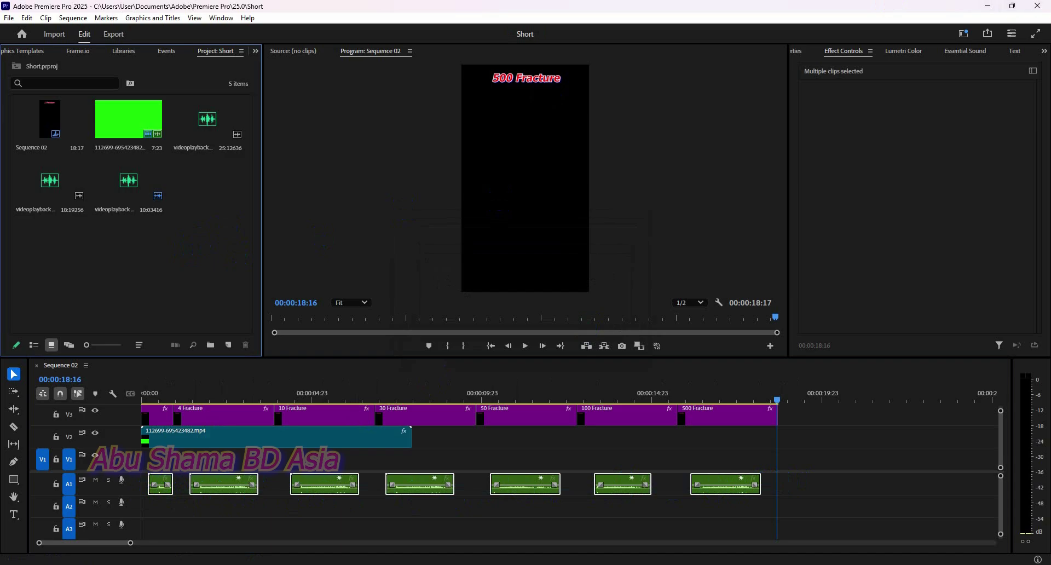
- Minimize Premiere Pro and switch to the cell fracture 1 file in Blender
click(989, 6)
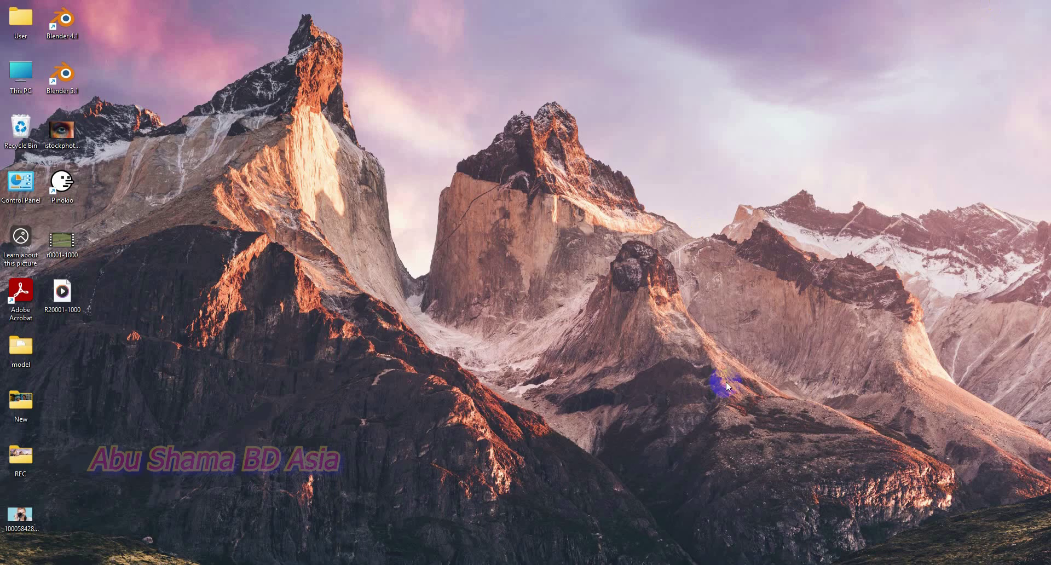
mouse_move(624, 561)
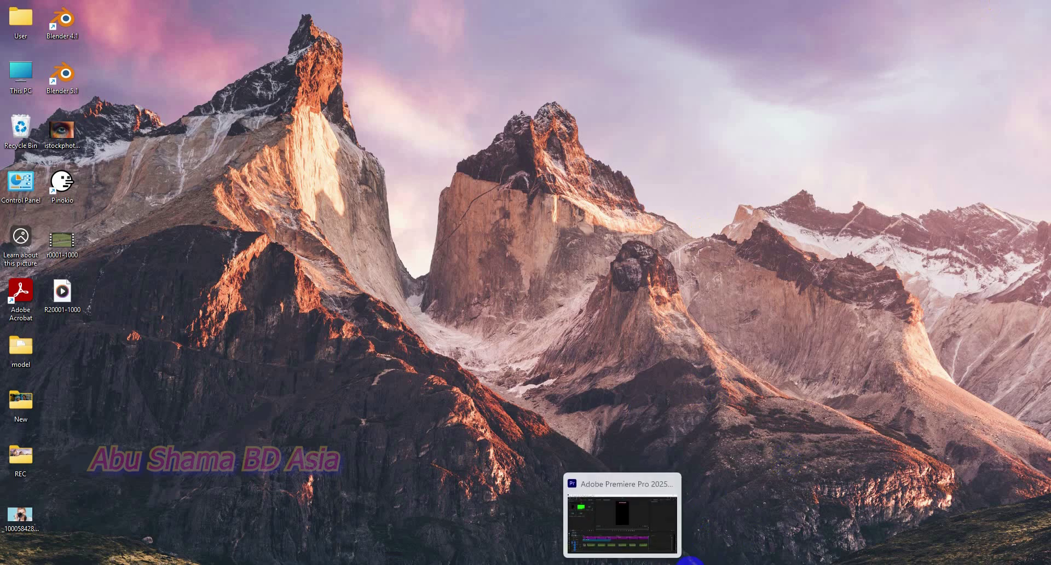
click(759, 561)
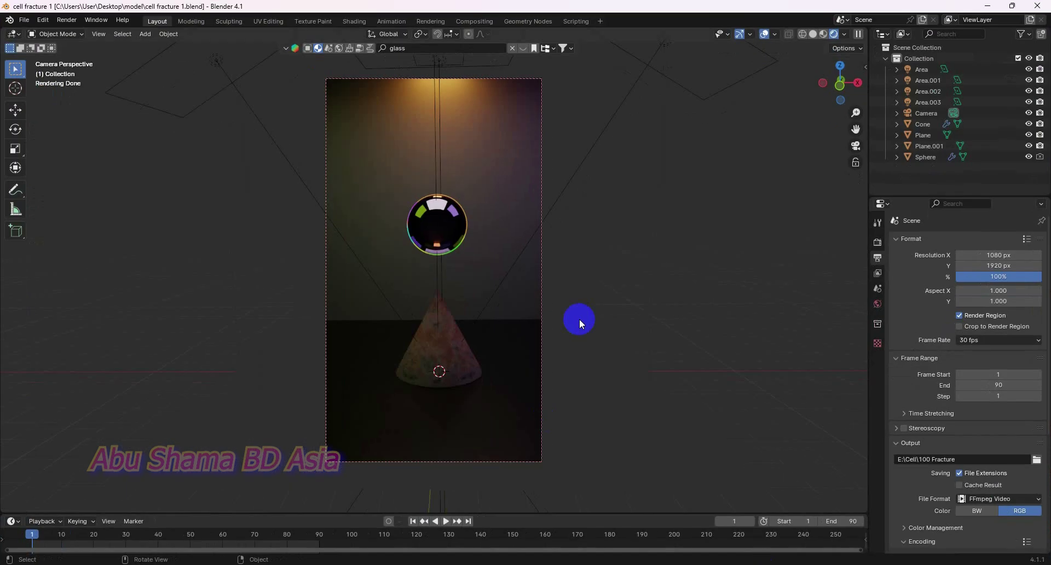